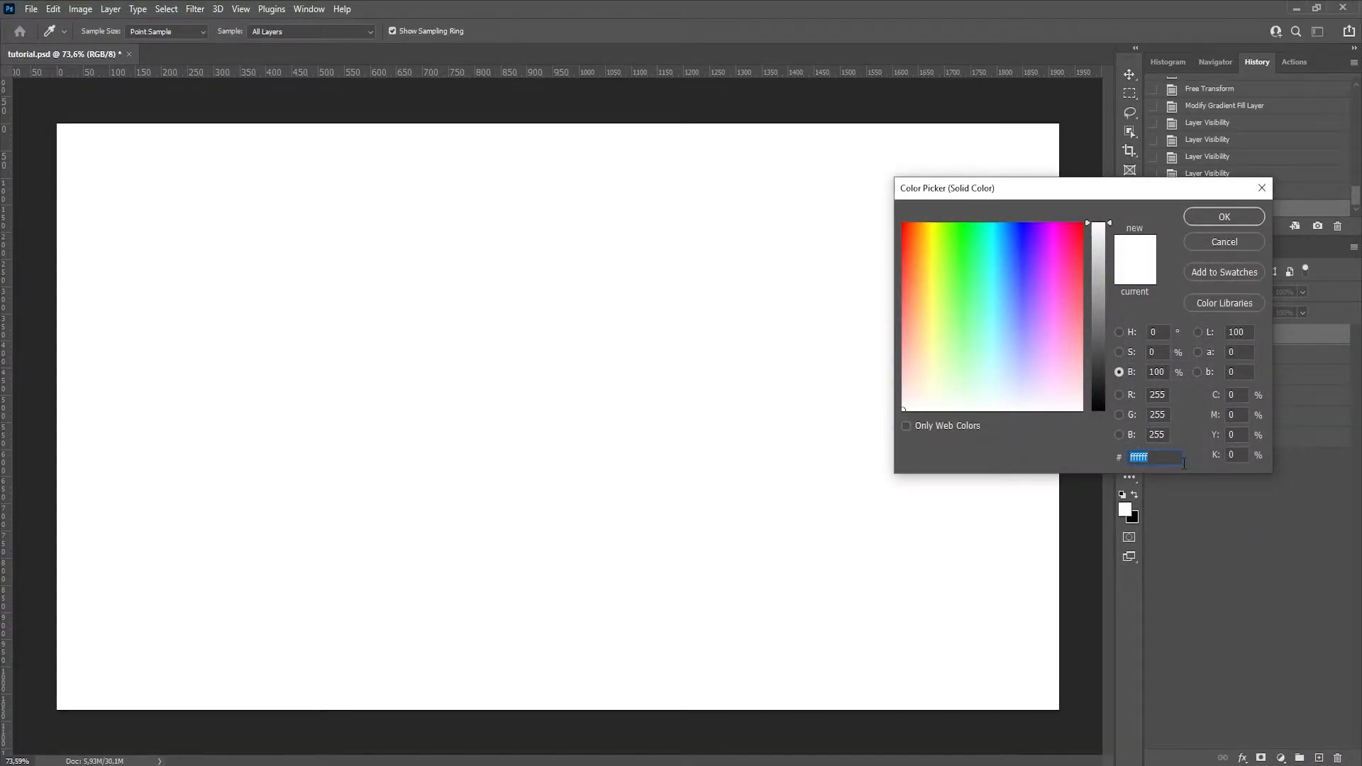
Set the solid color fill to 1d728b and move its fill layer below all the other layers
{"action": "type", "text": "1"}
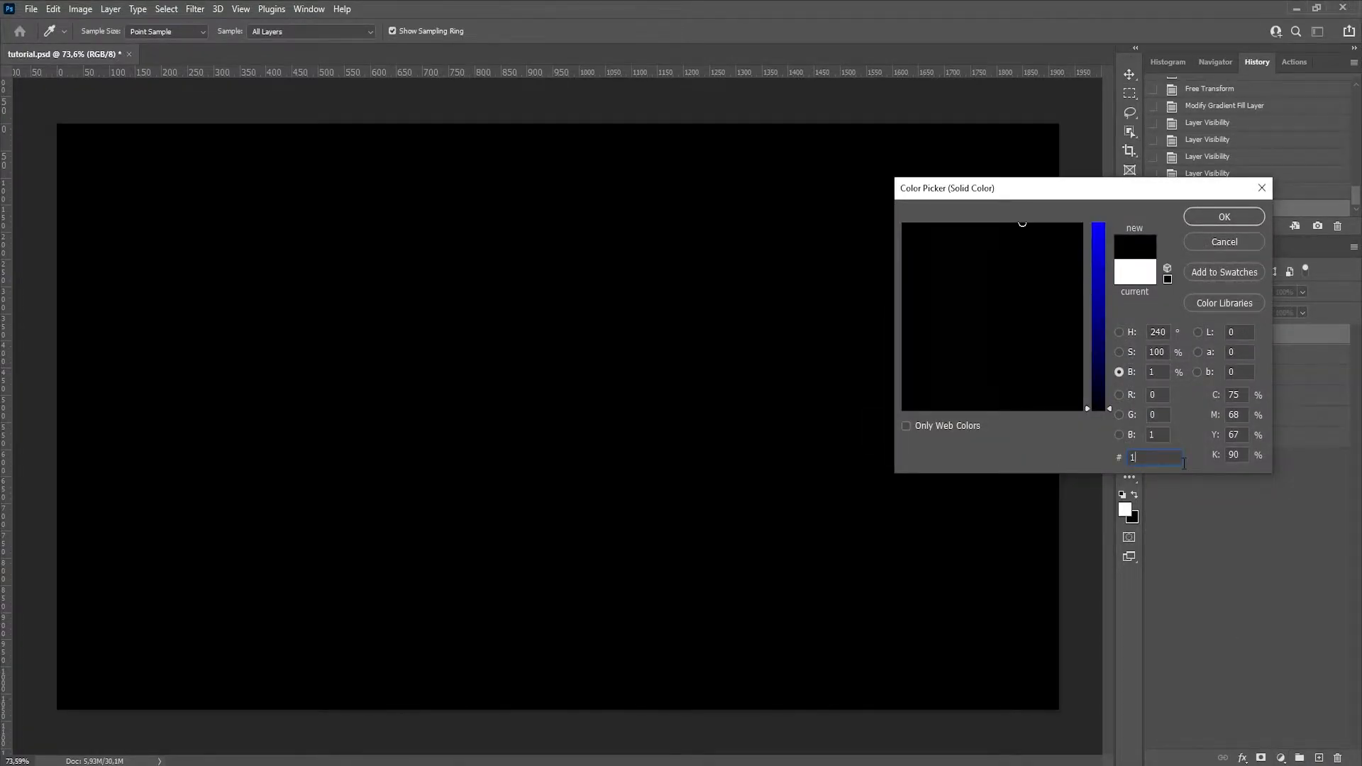
{"action": "type", "text": "d72"}
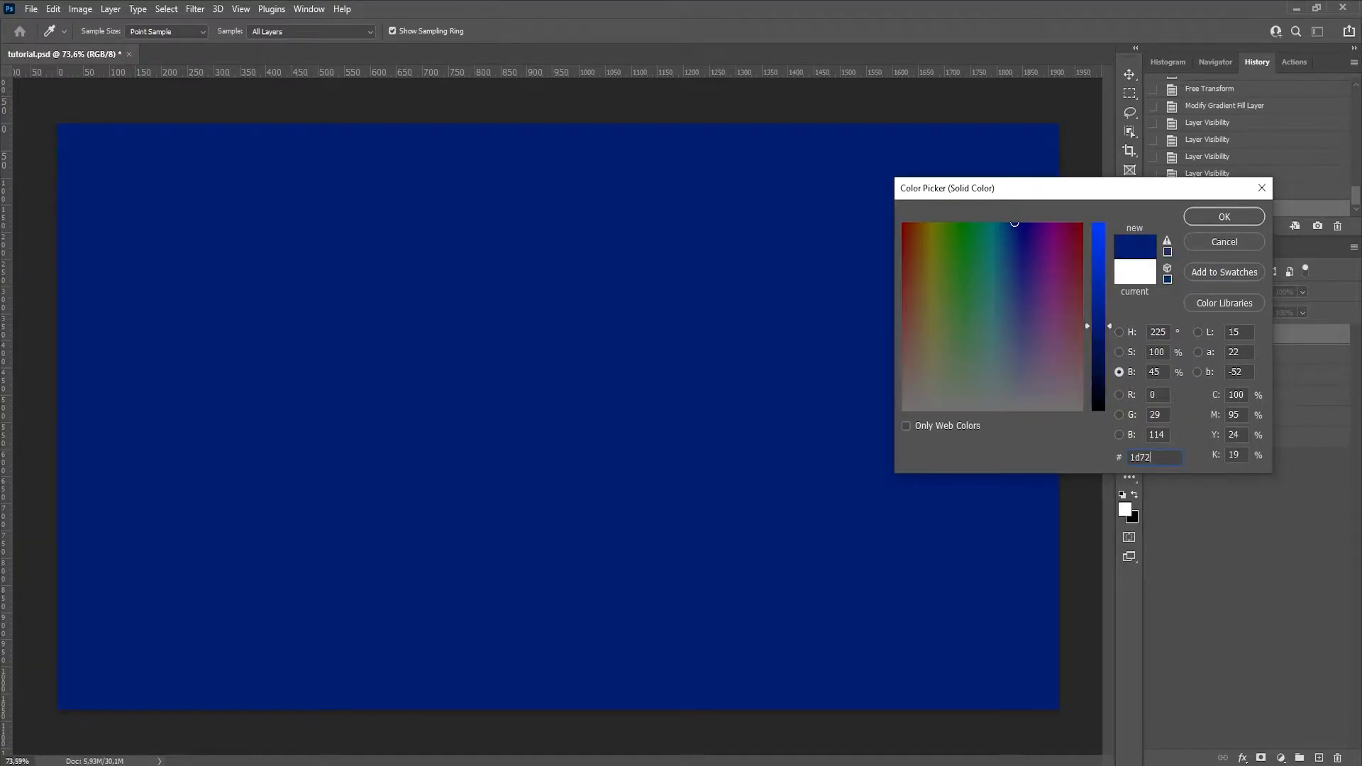
{"action": "type", "text": "8b"}
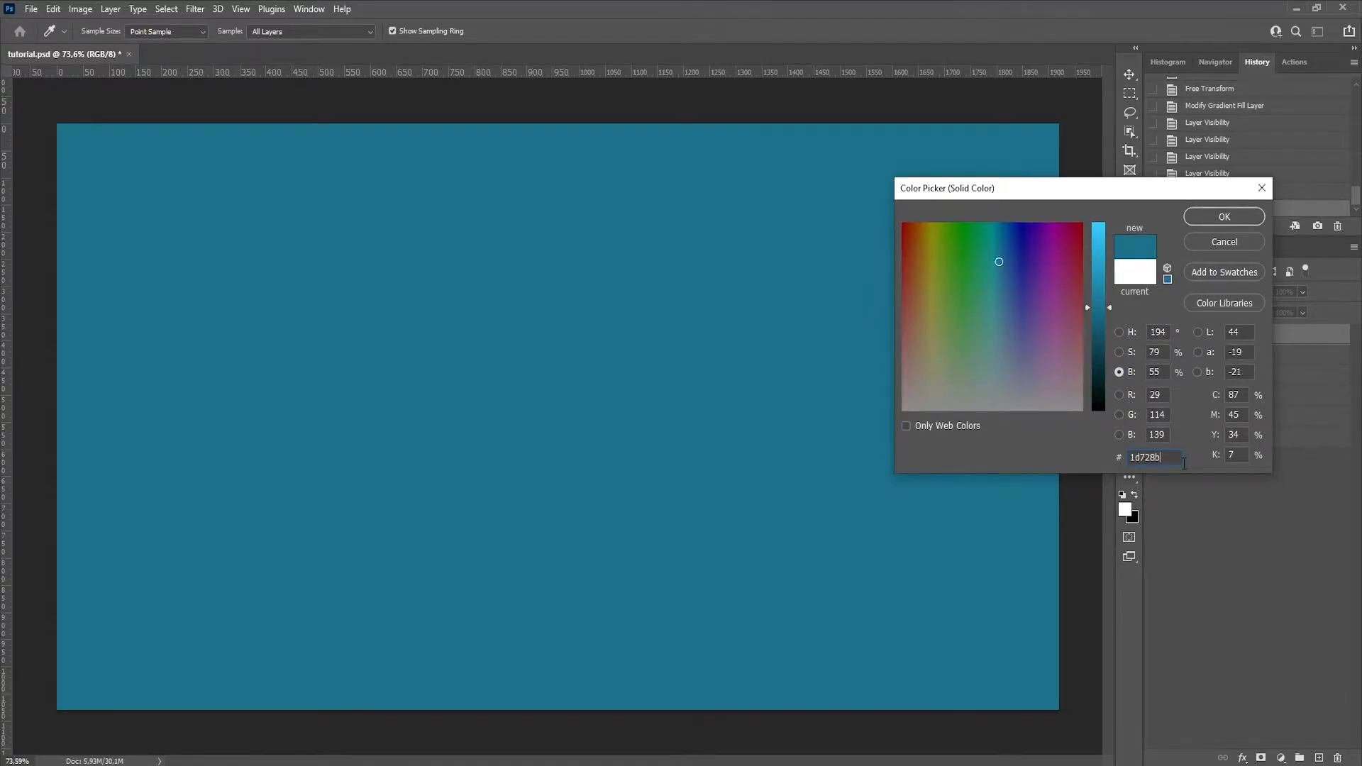
{"action": "left_click", "coordinate": [1224, 217]}
{"action": "left_click_drag", "start_coordinate": [1260, 335], "coordinate": [1249, 450]}
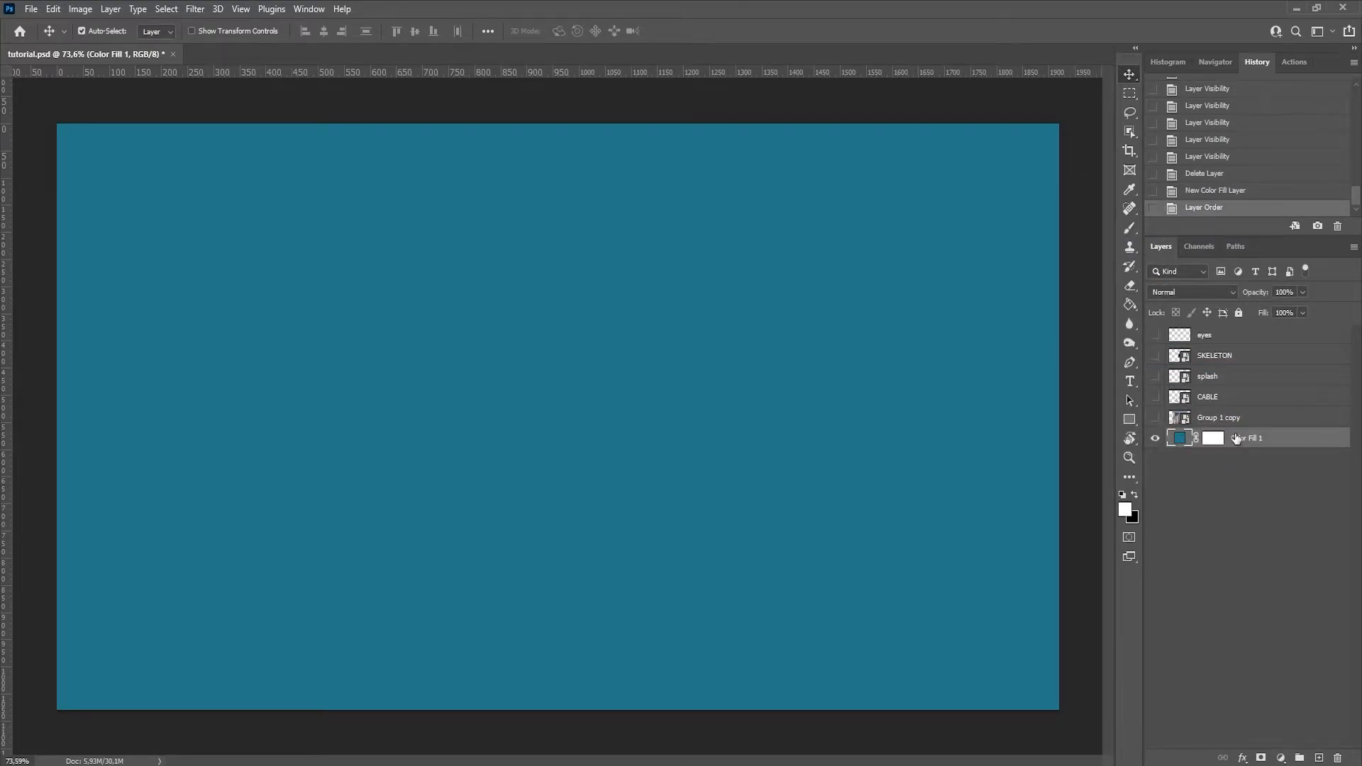
Add a gradient fill layer above the solid color layer and set its style to Radial
{"action": "left_click", "coordinate": [1282, 758]}
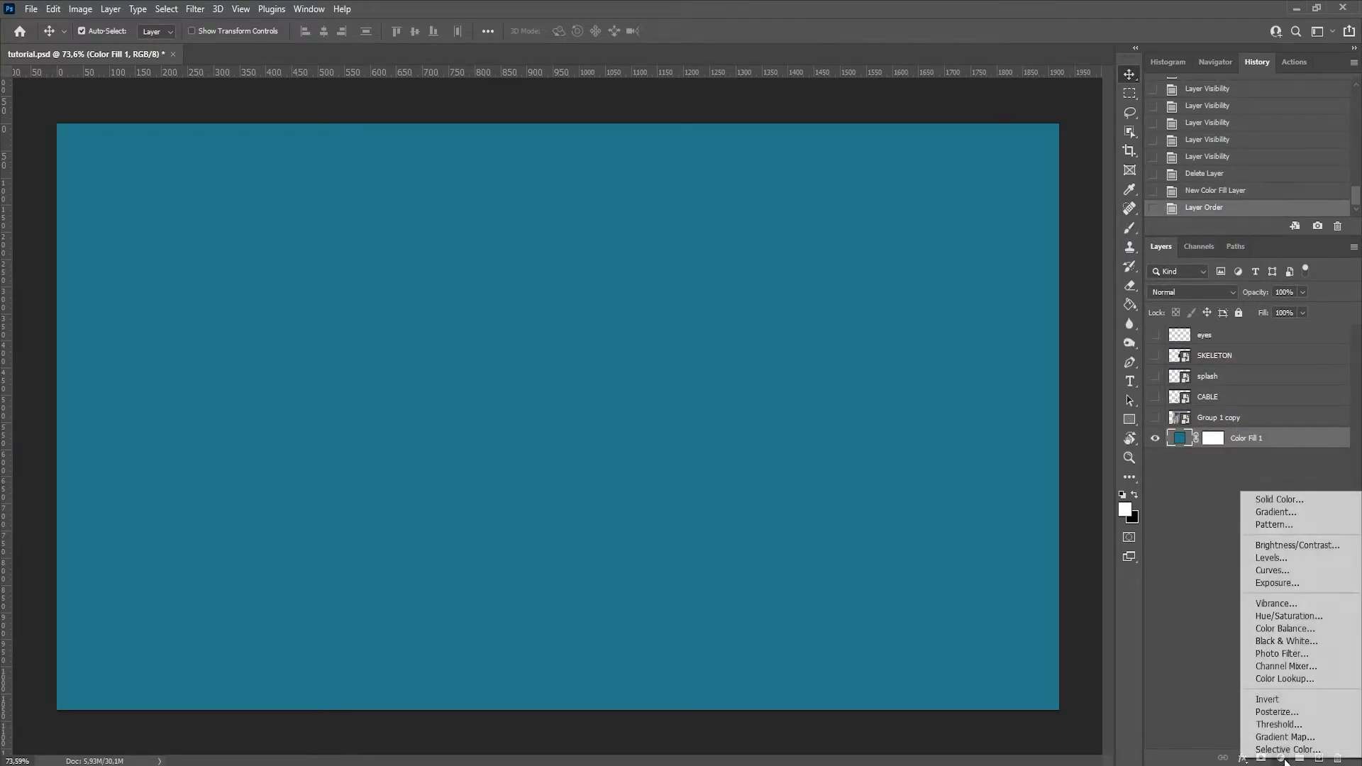
{"action": "left_click", "coordinate": [1290, 513]}
{"action": "left_click", "coordinate": [826, 192]}
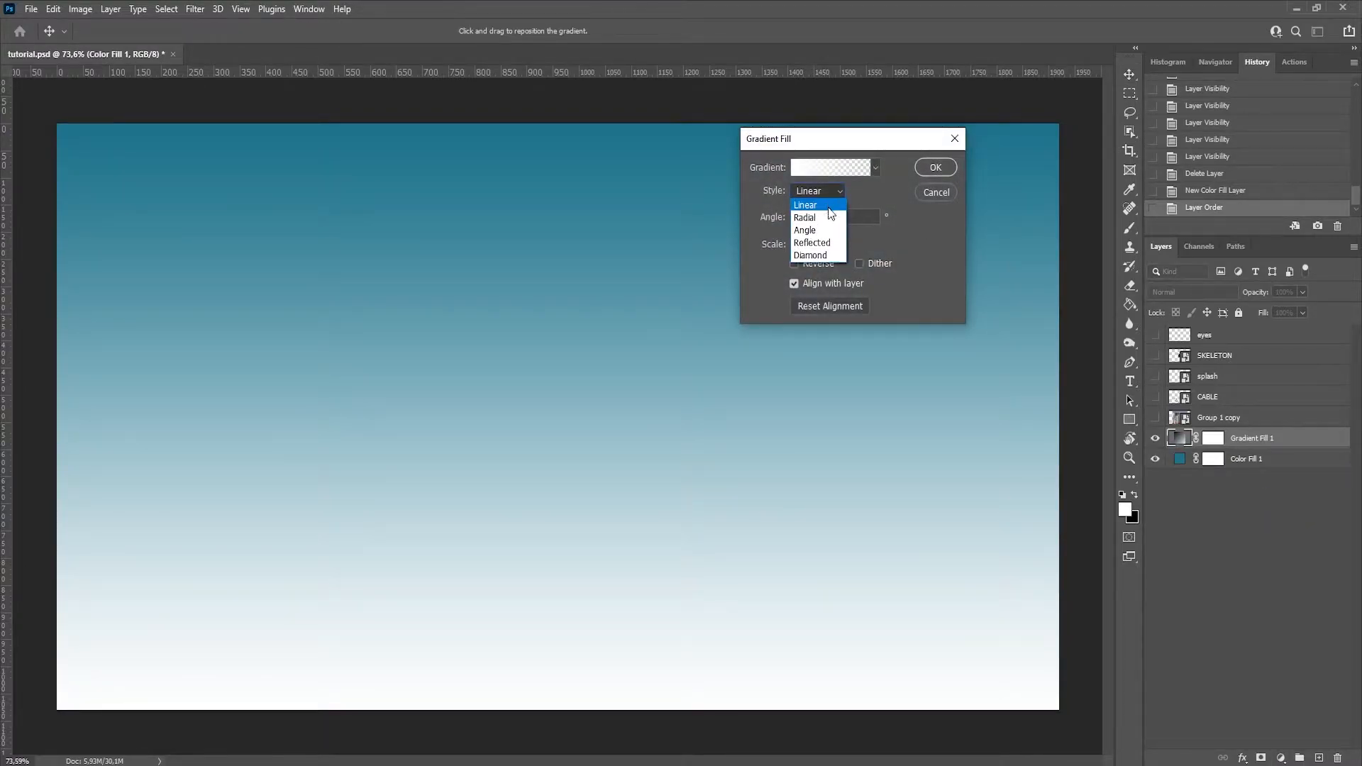
{"action": "left_click", "coordinate": [830, 204]}
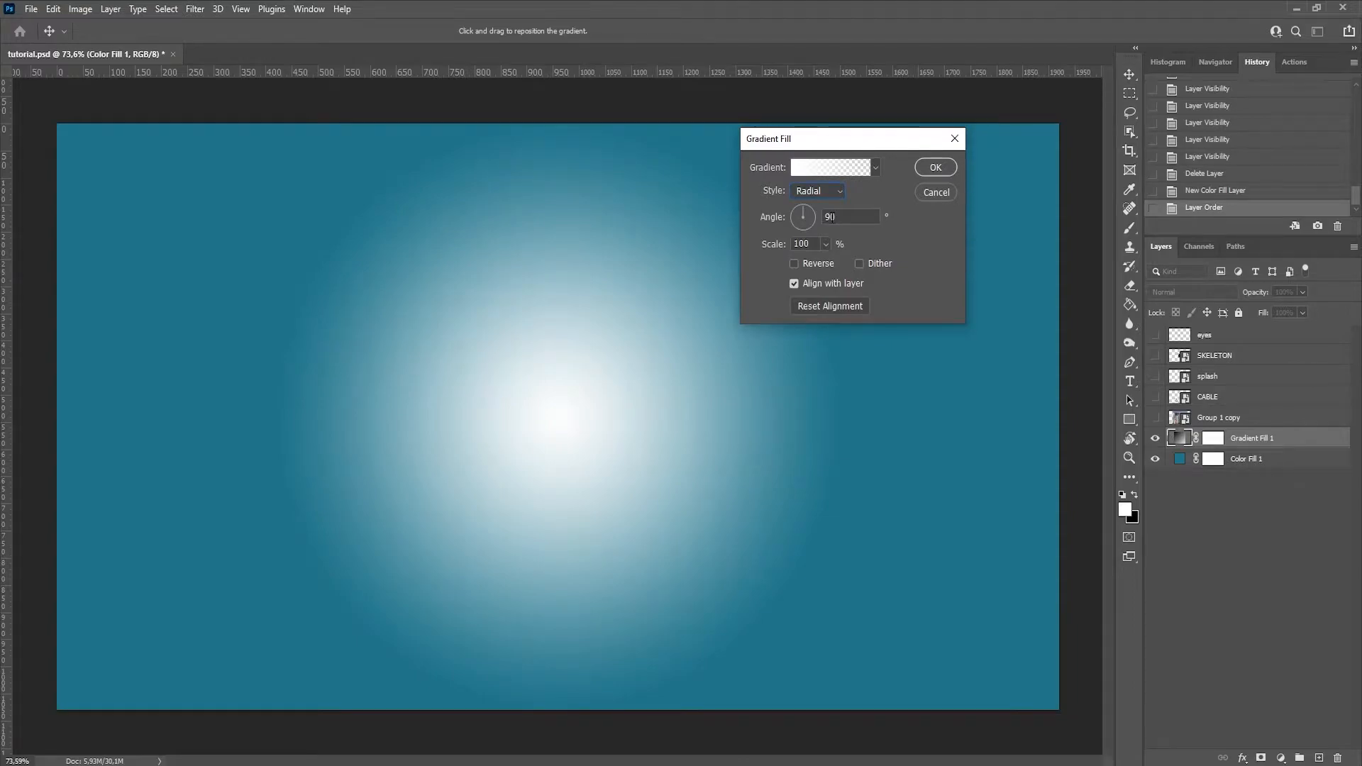
Set the gradient's end color stop to the background teal 1d728b sampled from the canvas
{"action": "left_click", "coordinate": [839, 173]}
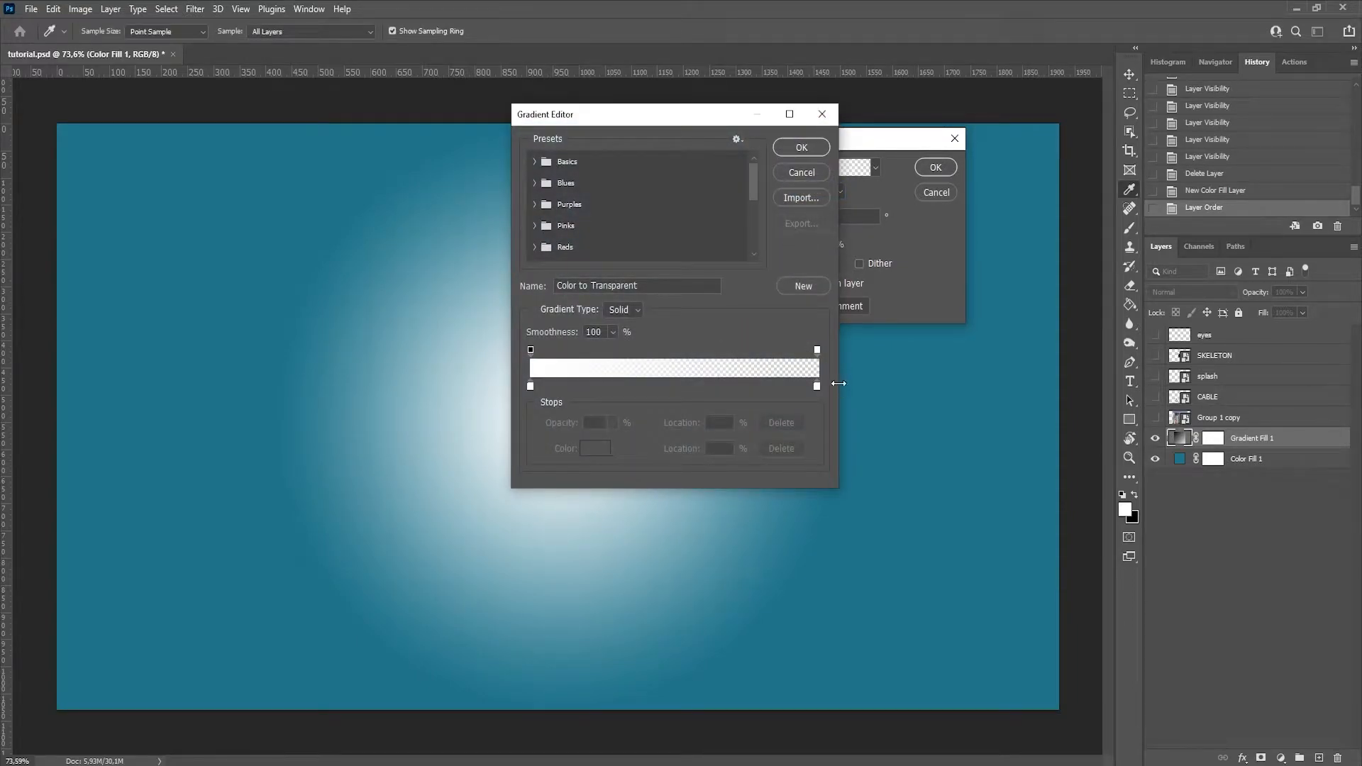
{"action": "double_click", "coordinate": [816, 386]}
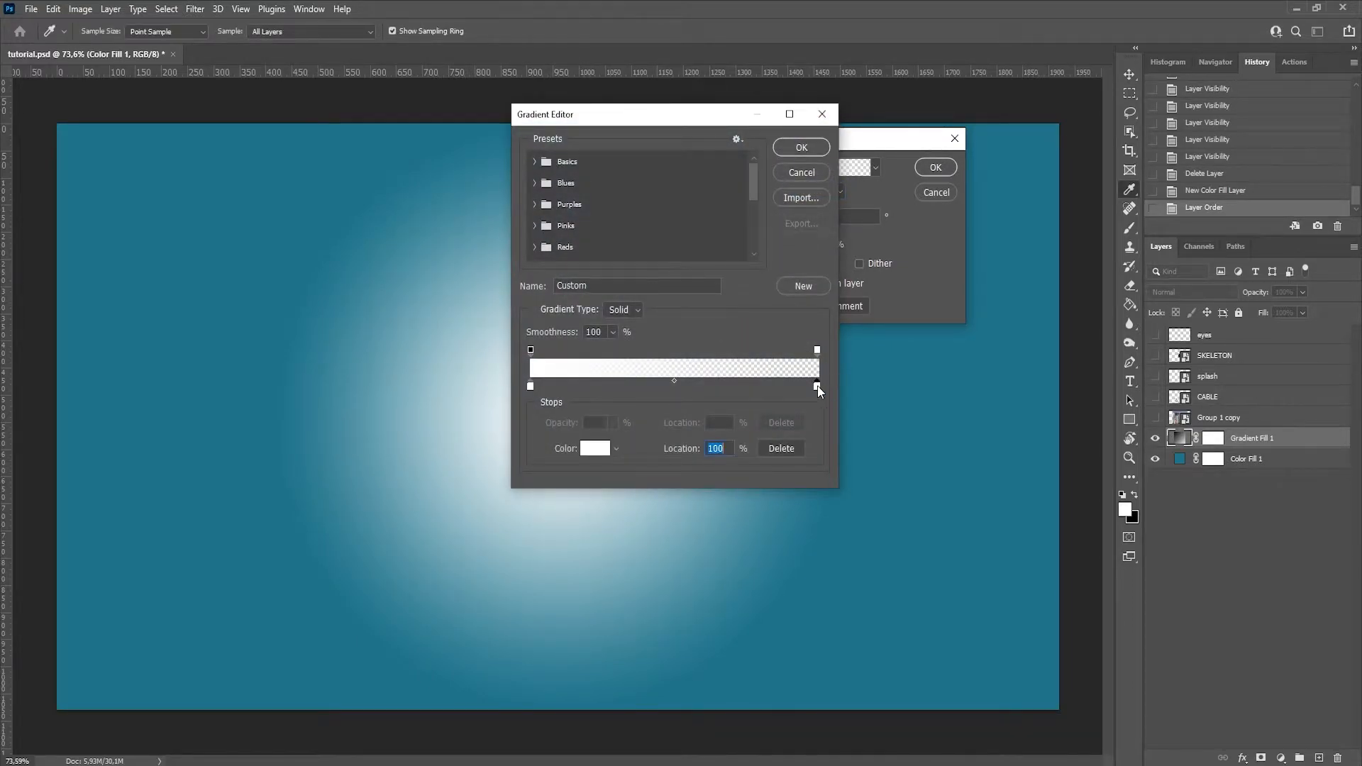
{"action": "left_click", "coordinate": [1006, 537]}
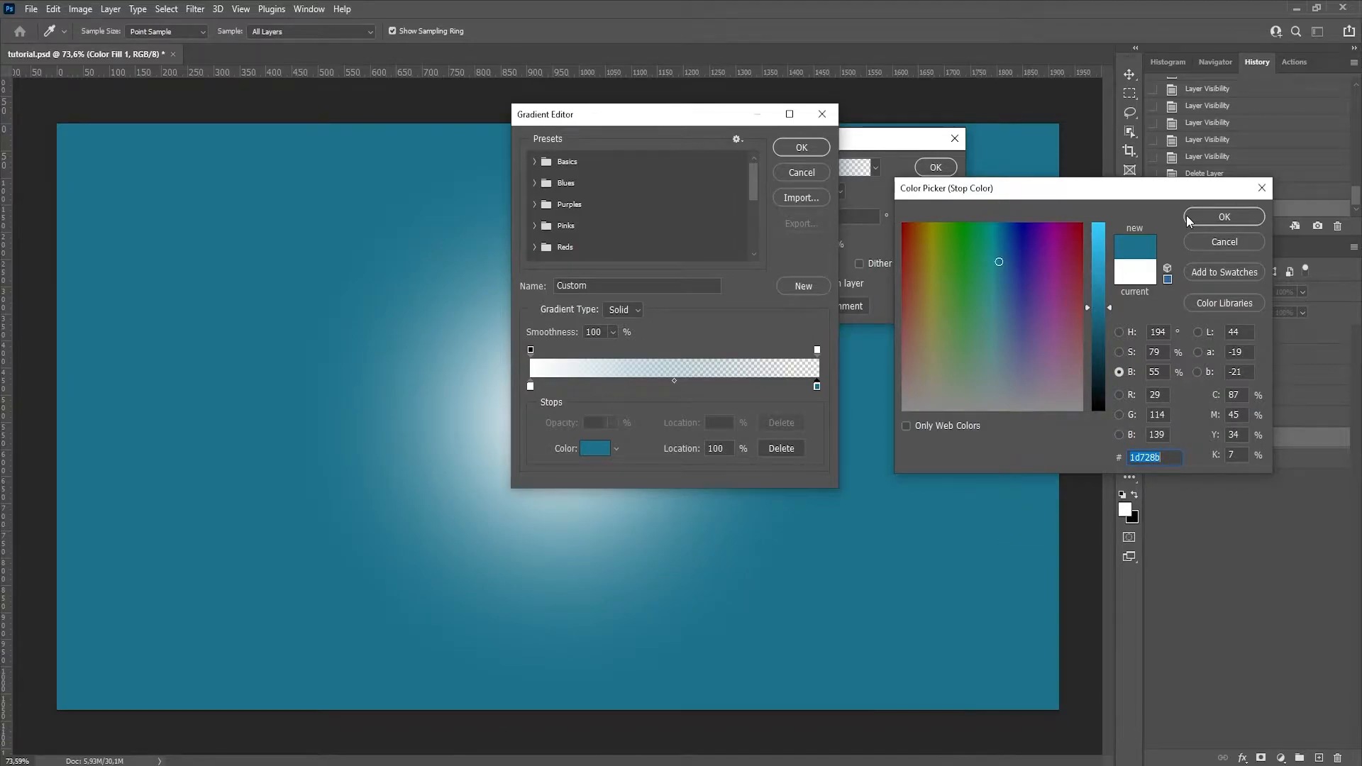
{"action": "left_click", "coordinate": [1189, 220]}
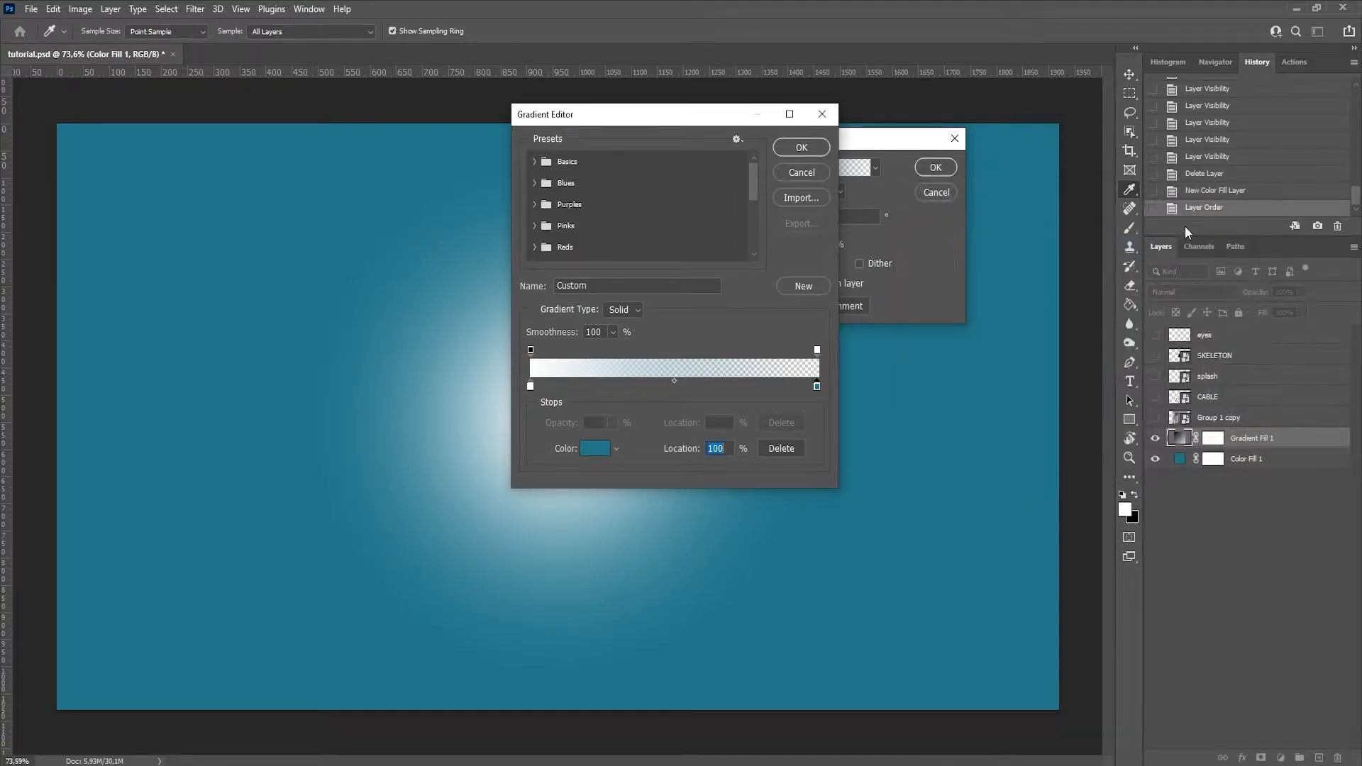
Set the gradient's start color stop to the bright blue 32c5f0, based on the sampled background color, and accept the gradient
{"action": "double_click", "coordinate": [531, 385]}
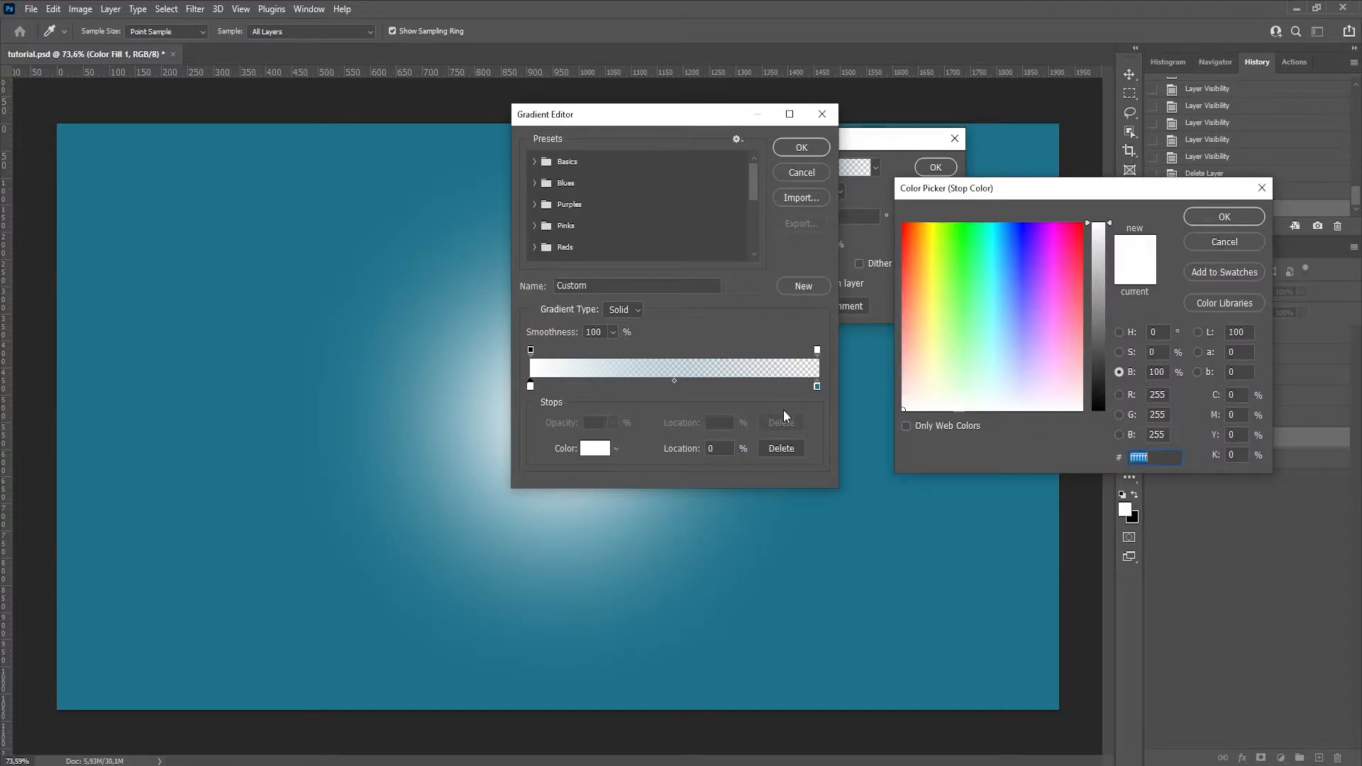
{"action": "left_click", "coordinate": [936, 563]}
{"action": "left_click_drag", "start_coordinate": [1112, 305], "coordinate": [1116, 232]}
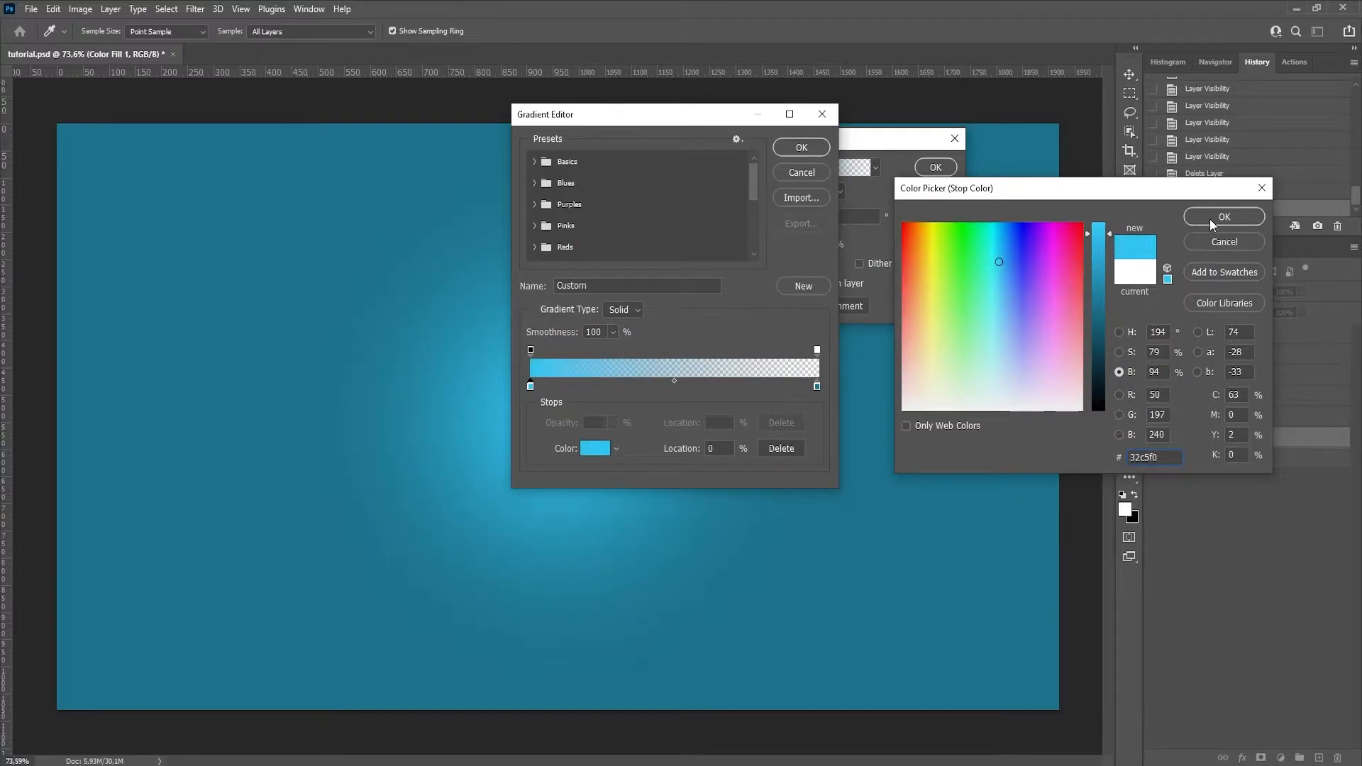
{"action": "left_click", "coordinate": [1225, 216]}
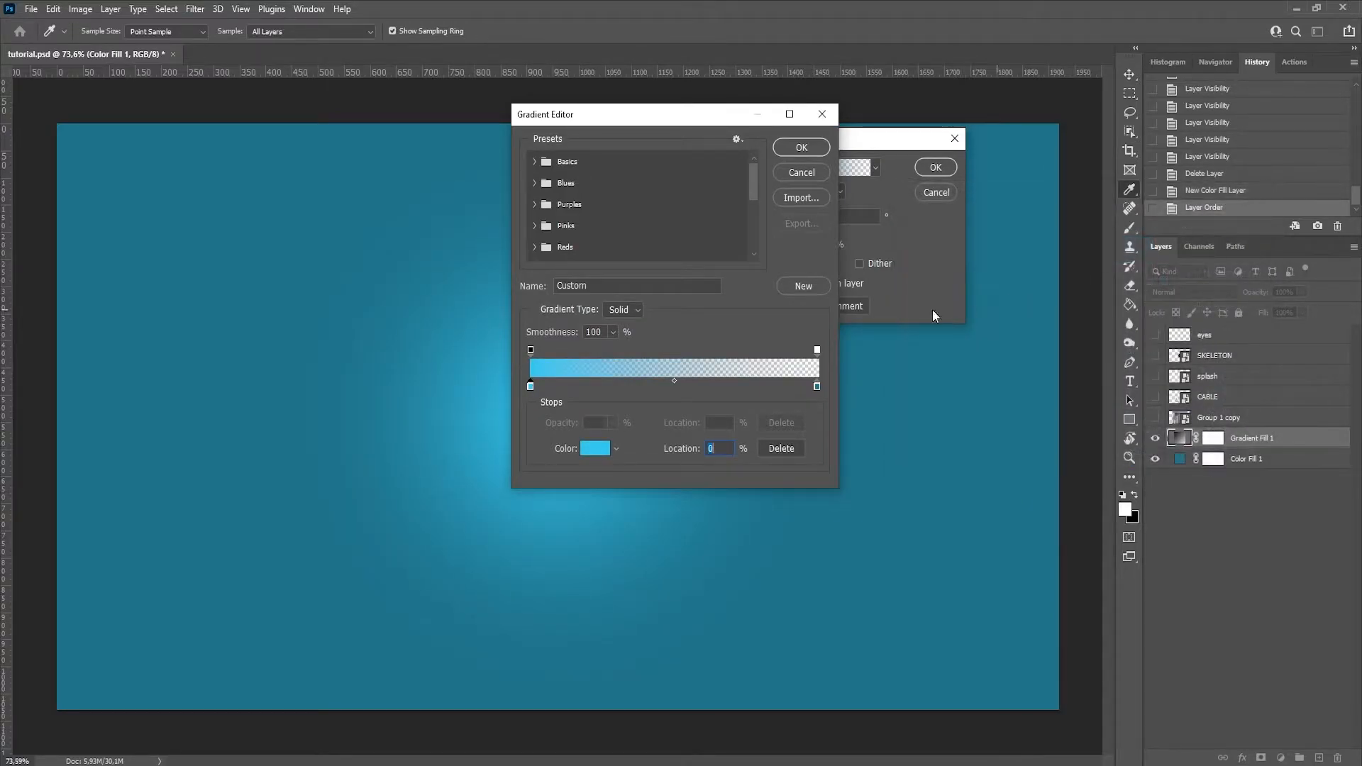
{"action": "left_click", "coordinate": [797, 149]}
Scale the radial gradient to 385% and shift its bright center toward the left of the canvas
{"action": "left_click", "coordinate": [825, 245]}
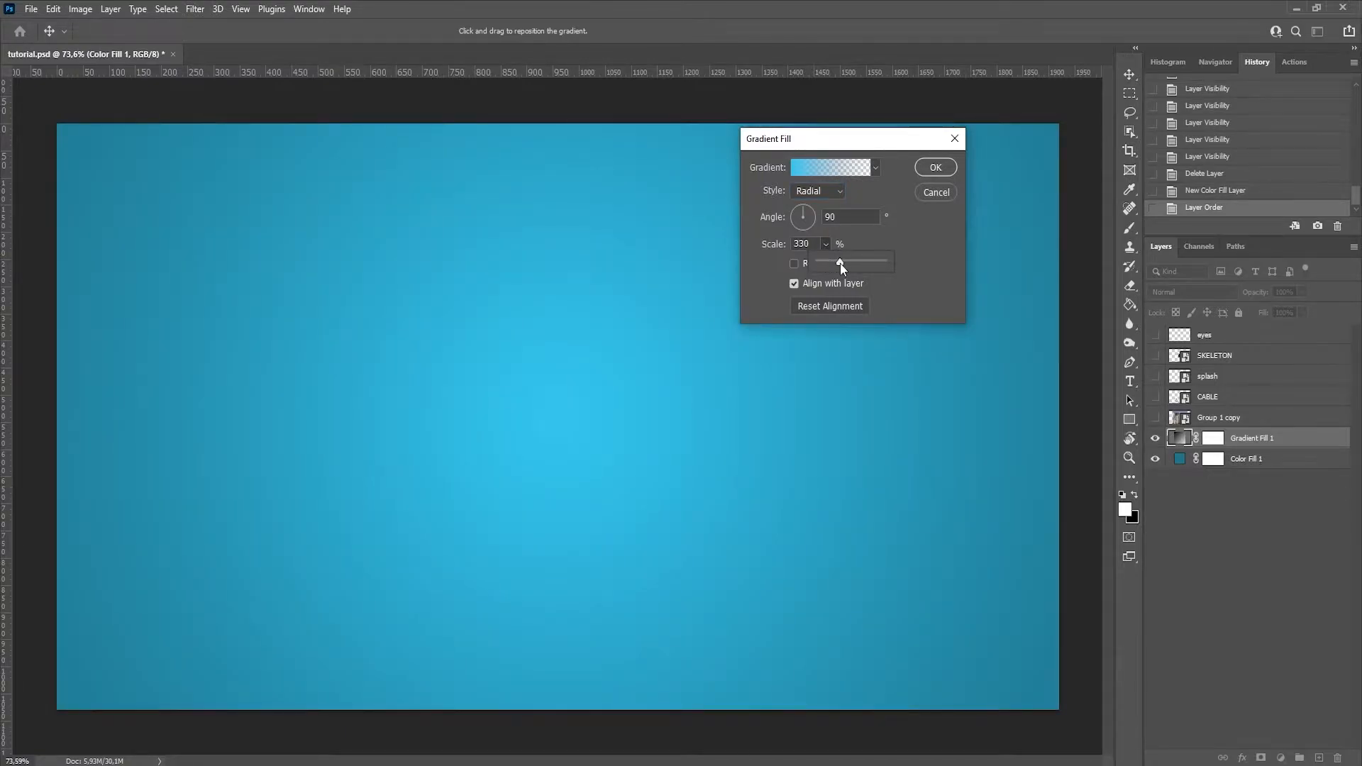
{"action": "left_click_drag", "start_coordinate": [568, 396], "coordinate": [461, 445]}
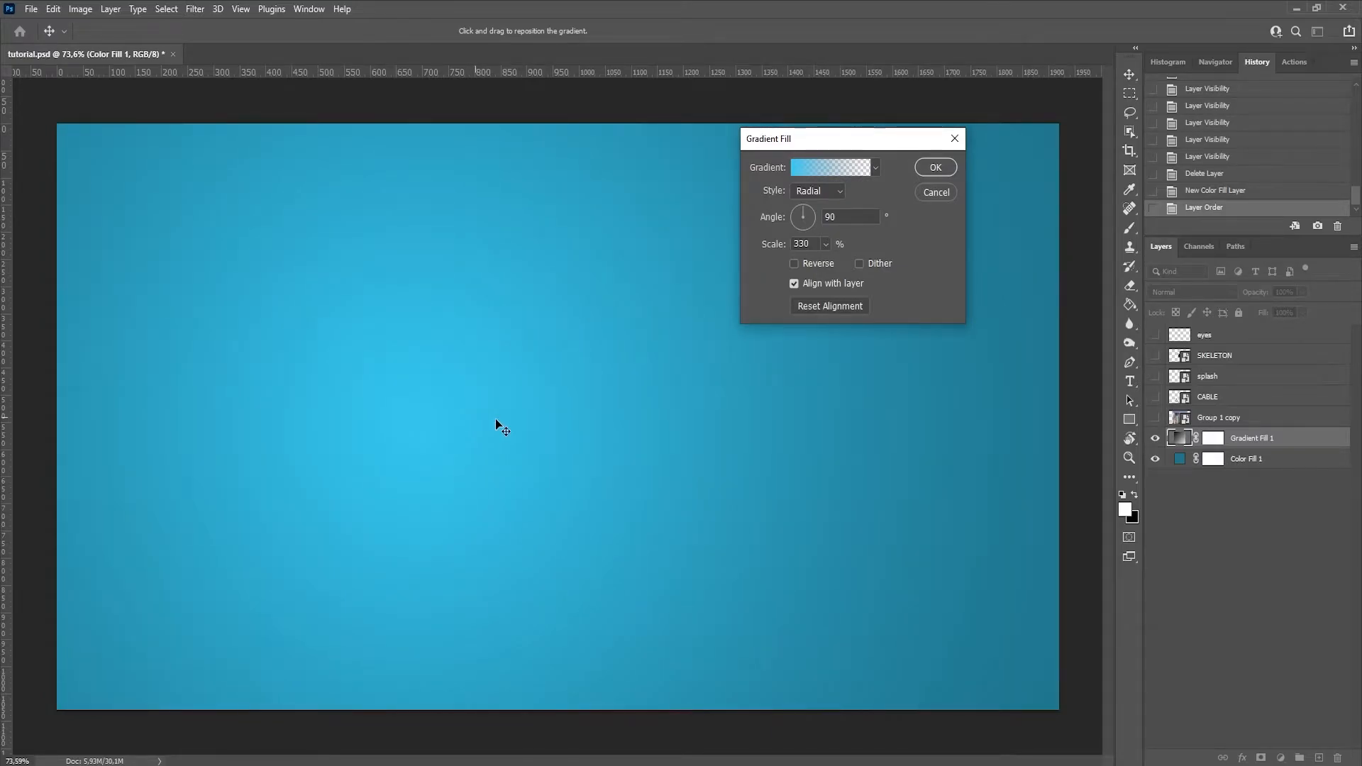
{"action": "left_click_drag", "start_coordinate": [472, 431], "coordinate": [457, 388]}
{"action": "left_click", "coordinate": [826, 243]}
{"action": "left_click_drag", "start_coordinate": [825, 260], "coordinate": [829, 261]}
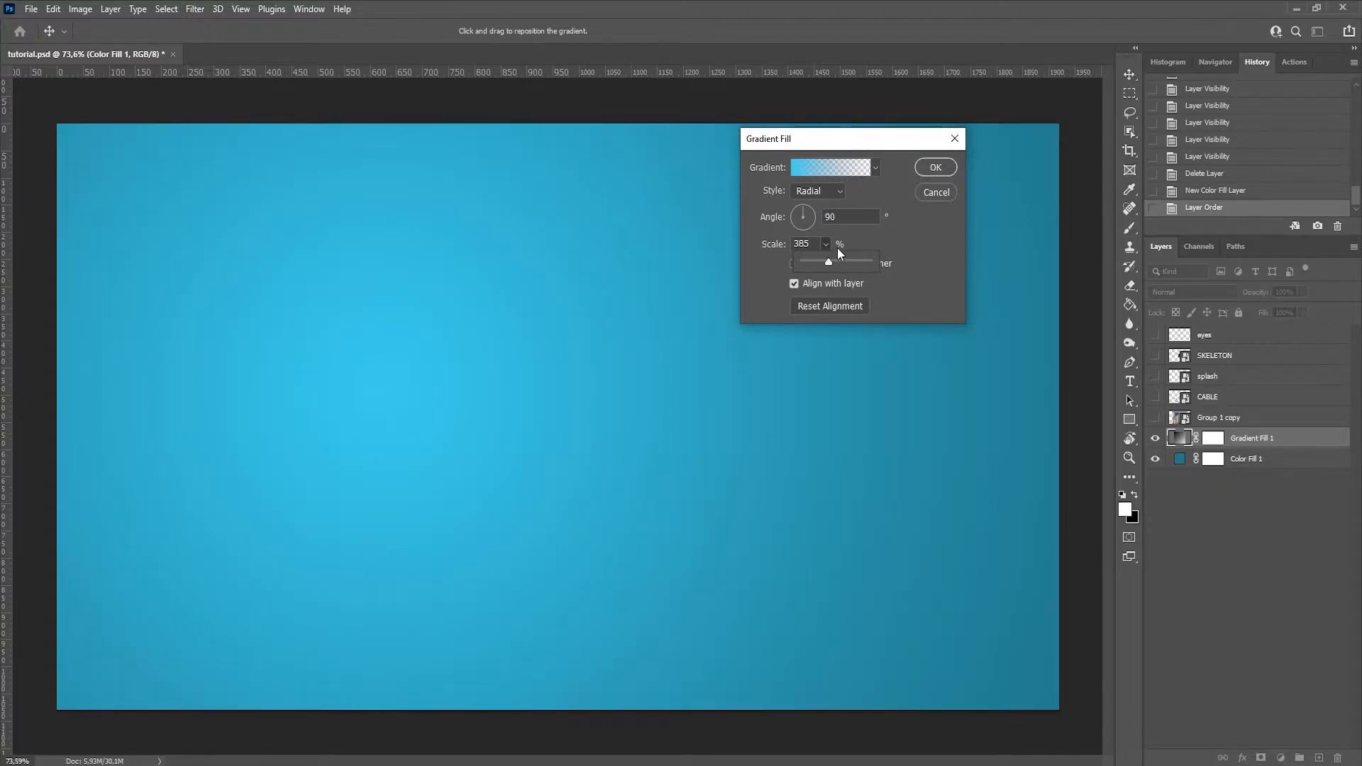
{"action": "left_click", "coordinate": [942, 170]}
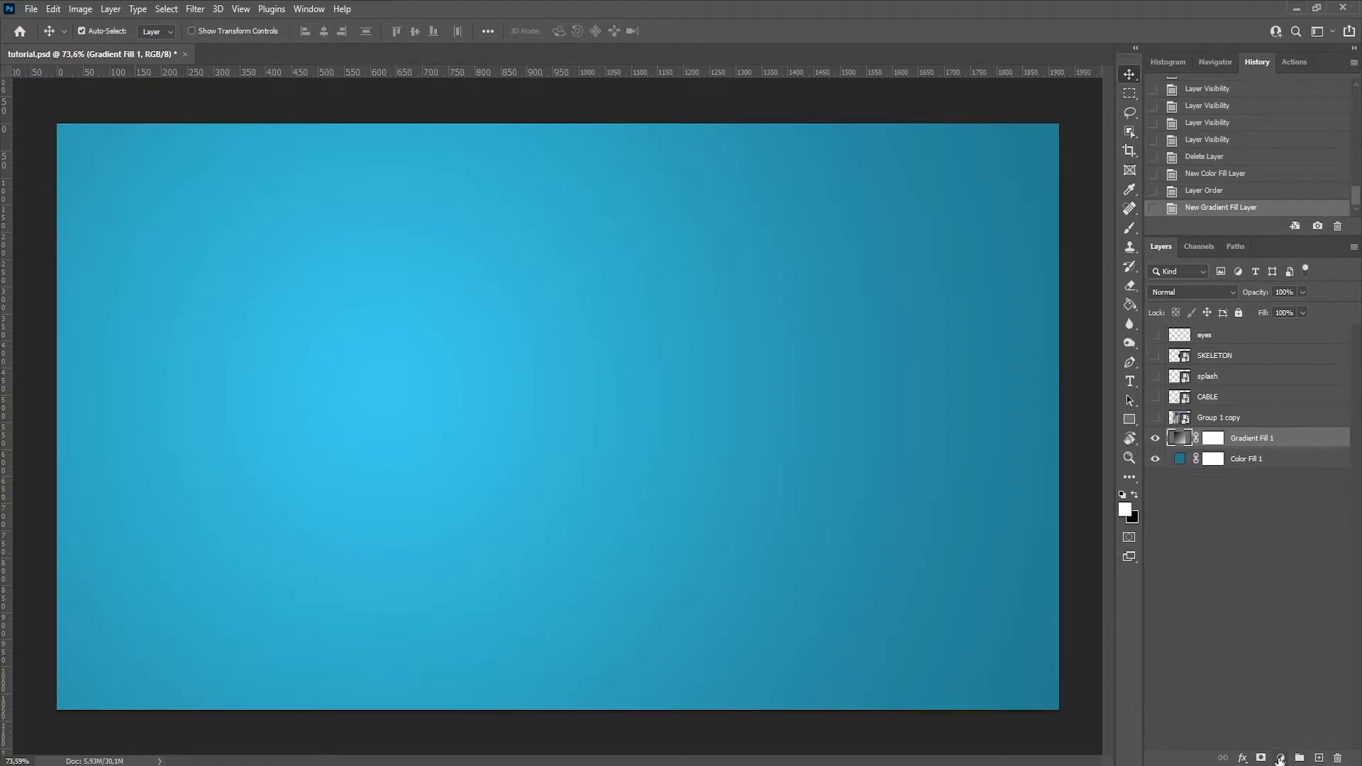
Add a Curves layer with a slight S-curve that darkens shadows and lifts highlights, and compare the image with and without it
{"action": "left_click", "coordinate": [1280, 759]}
{"action": "left_click", "coordinate": [1266, 570]}
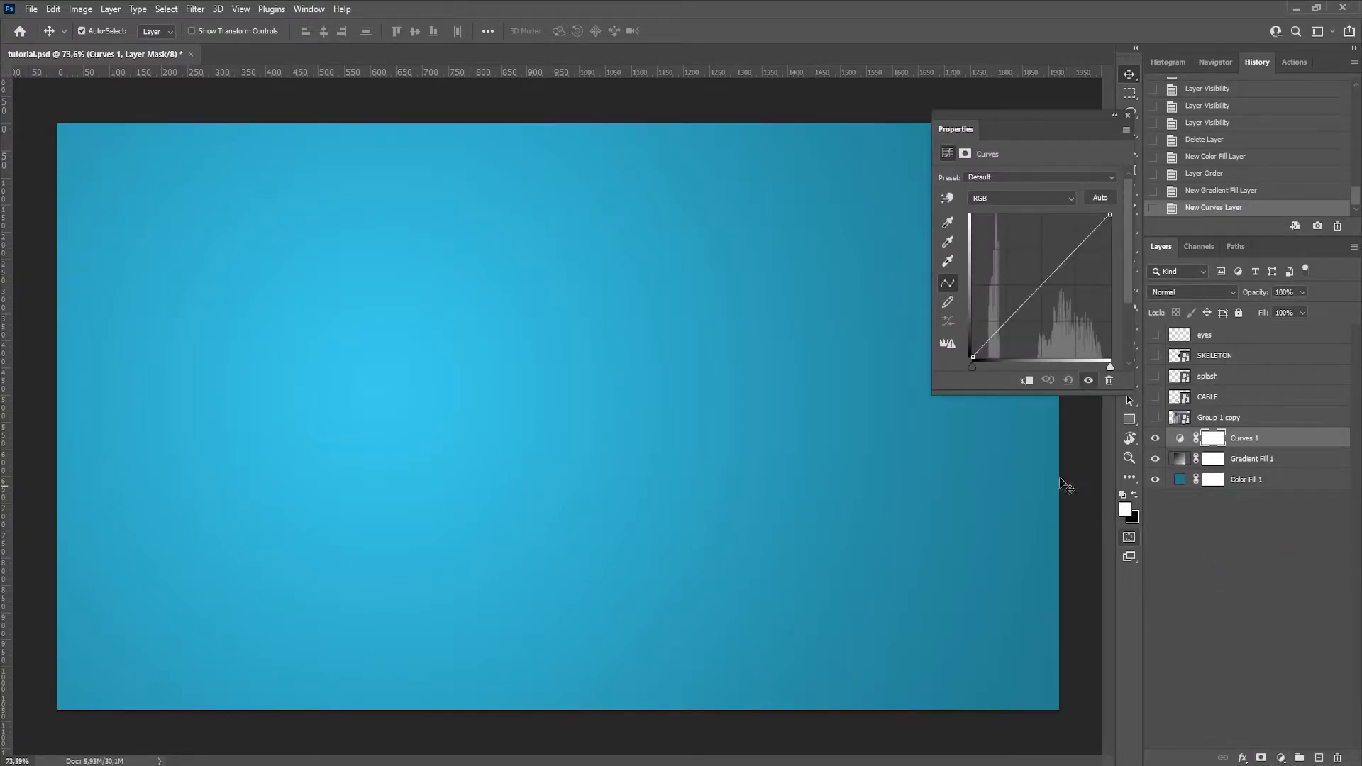
{"action": "left_click_drag", "start_coordinate": [1007, 321], "coordinate": [1008, 325]}
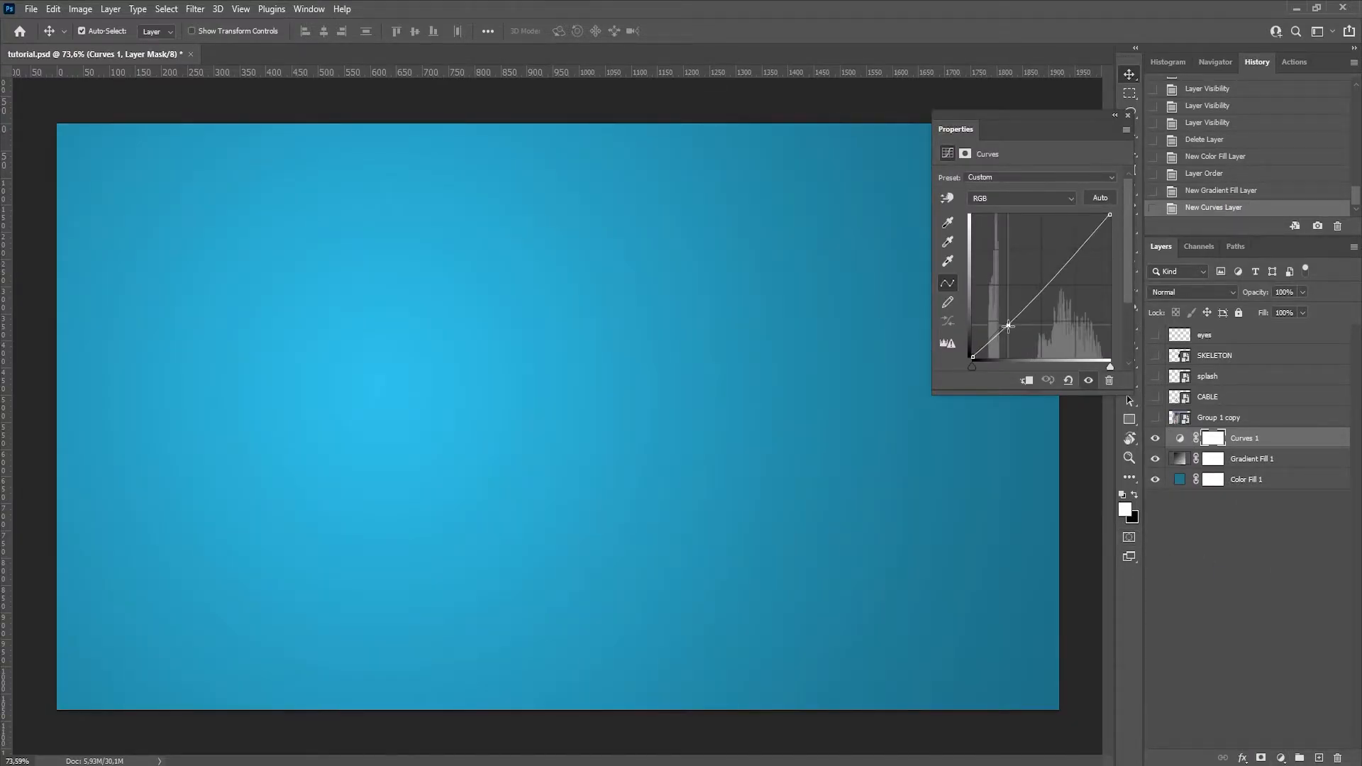
{"action": "left_click", "coordinate": [1079, 247]}
{"action": "left_click_drag", "start_coordinate": [1079, 247], "coordinate": [1079, 243]}
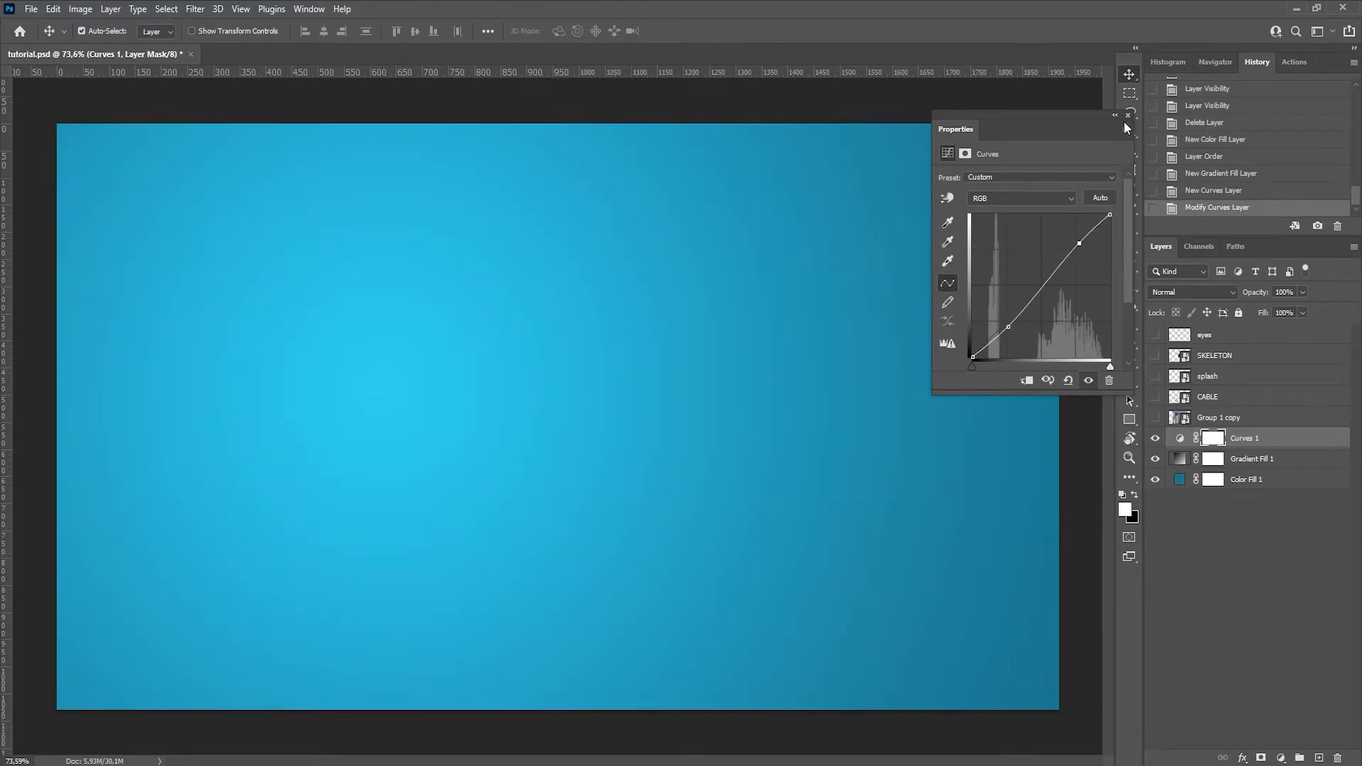
{"action": "left_click", "coordinate": [1045, 283]}
{"action": "left_click", "coordinate": [1127, 115]}
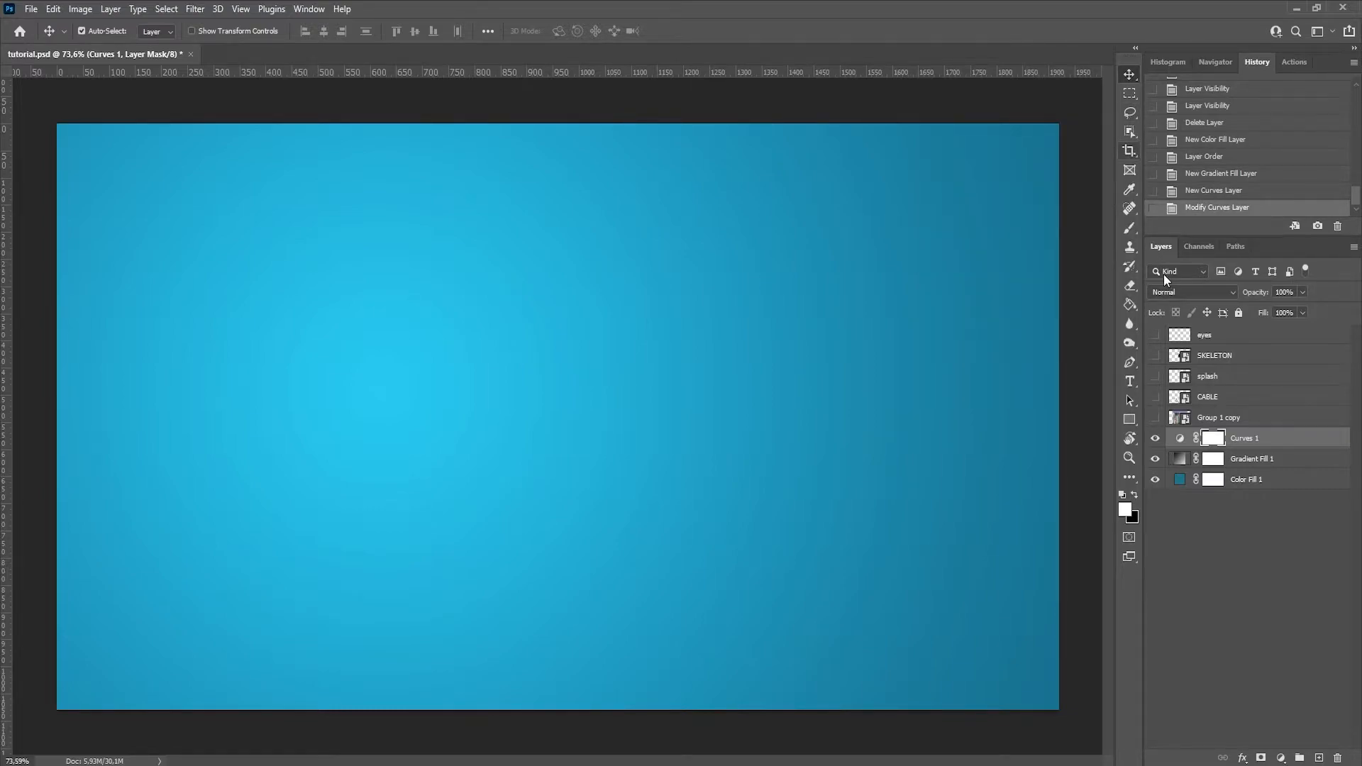
{"action": "left_click", "coordinate": [1154, 438]}
{"action": "left_click", "coordinate": [1154, 438]}
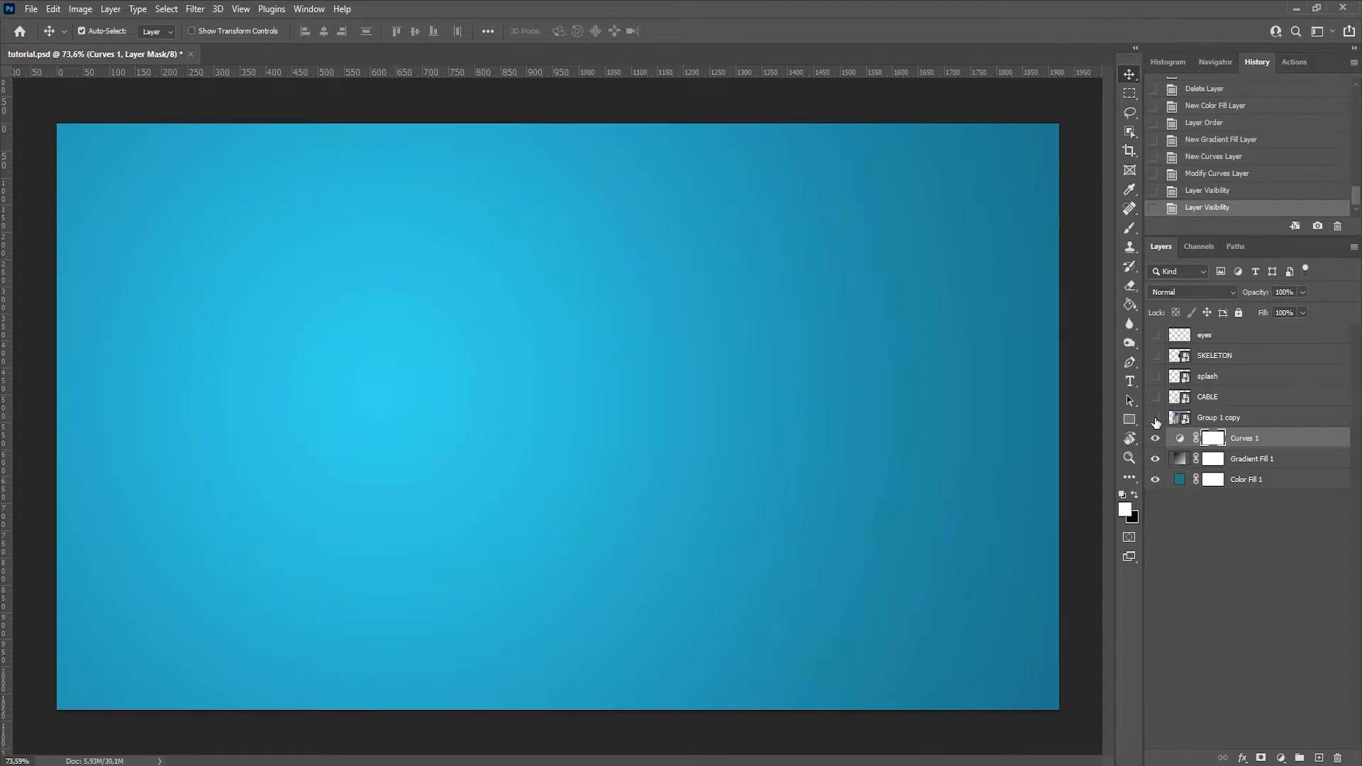
Show the Group 1 copy photo layer, undo its layer mask and clear the subject selection
{"action": "left_click", "coordinate": [1155, 419]}
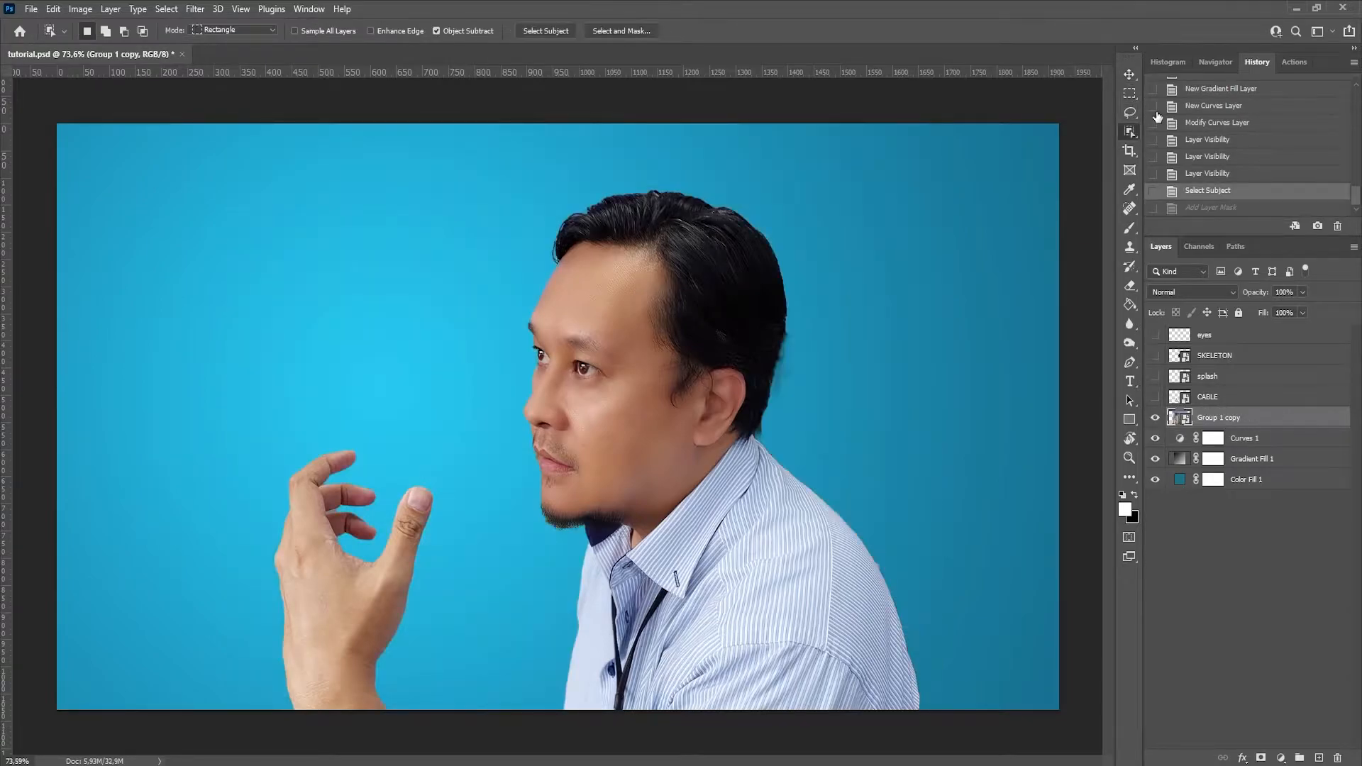
{"action": "key", "text": "ctrl+z"}
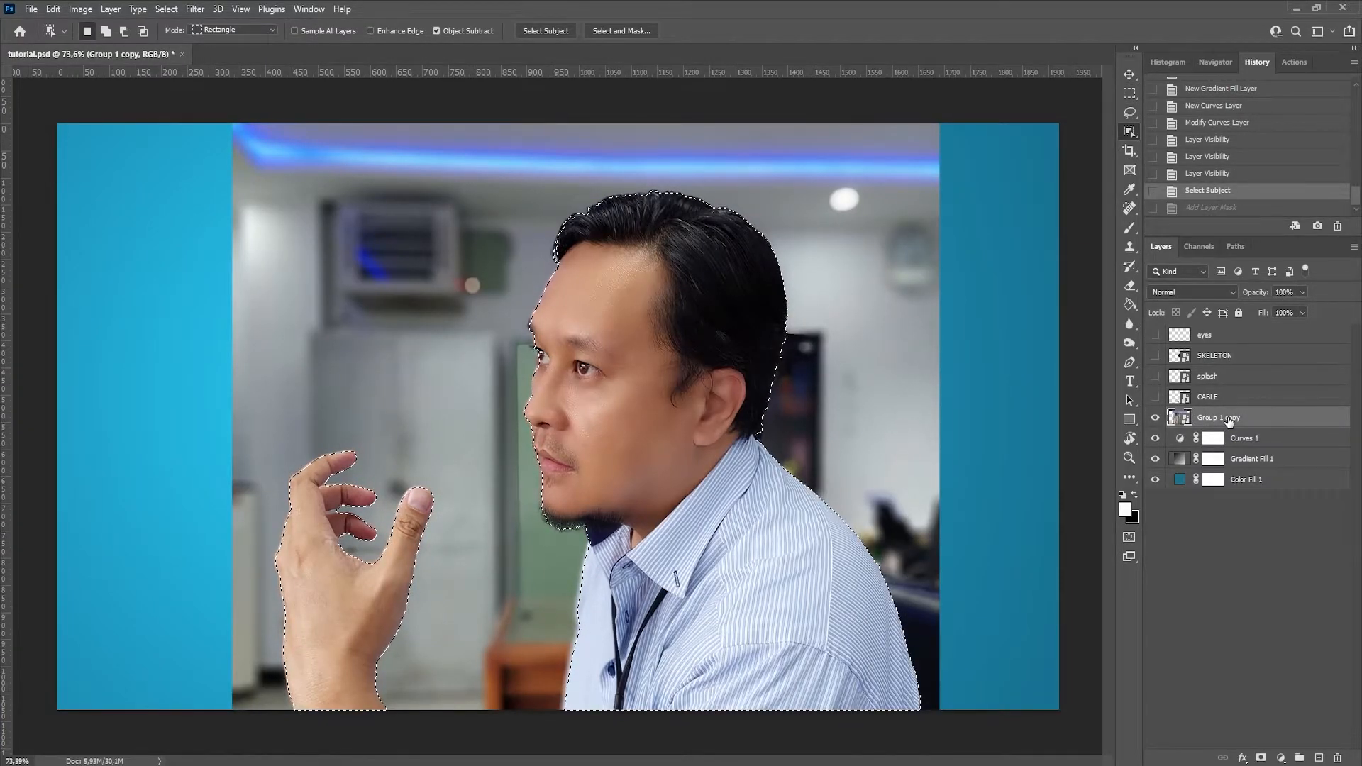
{"action": "key", "text": "ctrl+d"}
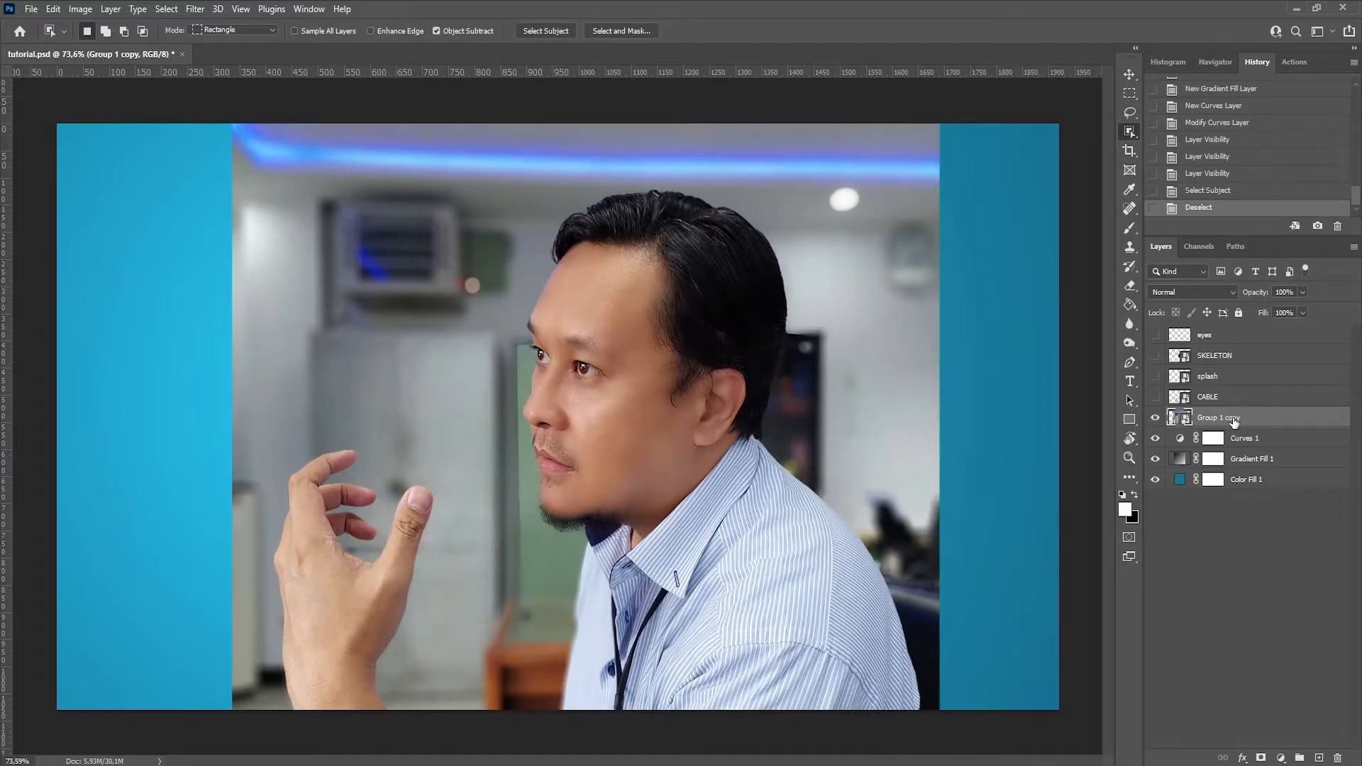
Duplicate the Group 1 copy layer, move the original below all other layers and rename it backup
{"action": "key", "text": "ctrl+j"}
{"action": "left_click_drag", "start_coordinate": [1256, 440], "coordinate": [1258, 515]}
{"action": "double_click", "coordinate": [1225, 499]}
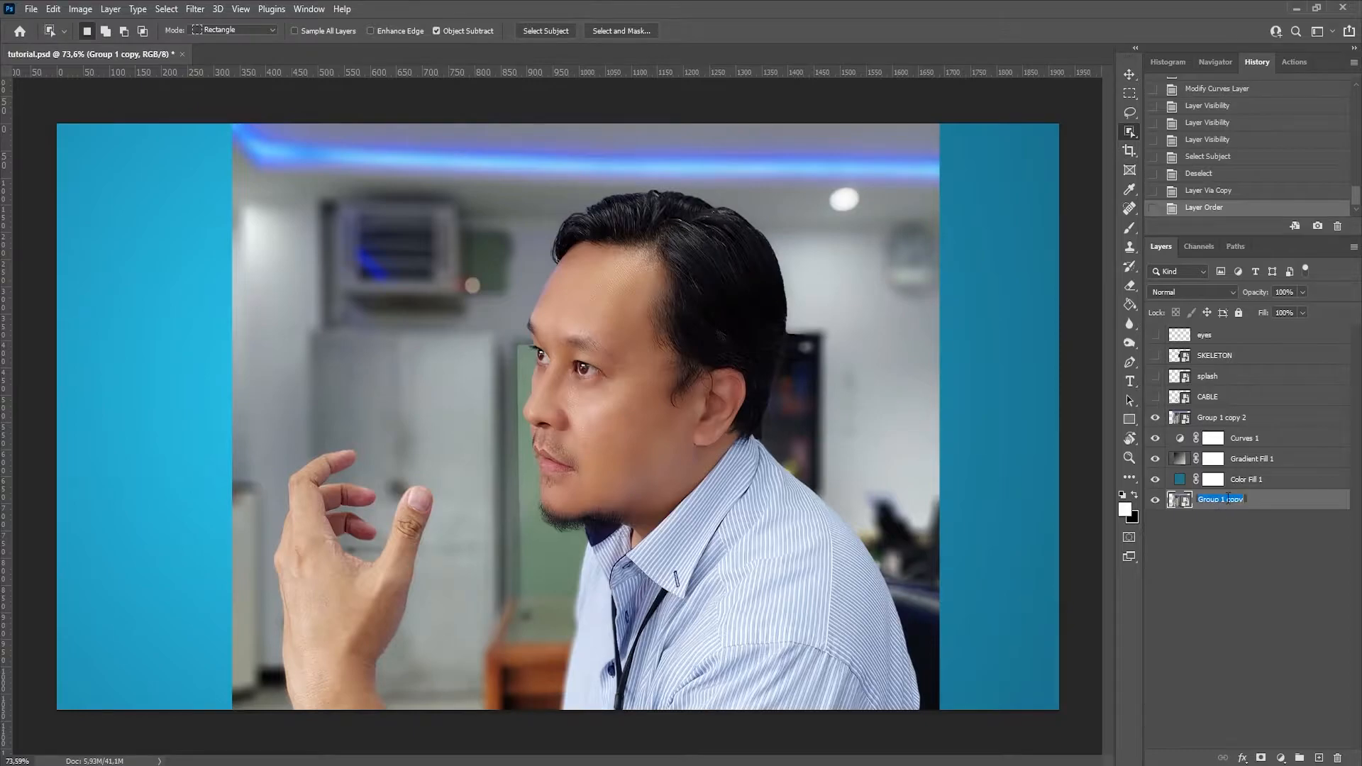
{"action": "type", "text": "backup"}
{"action": "key", "text": "Return"}
Rename the Group 1 copy 2 layer as object and give it a red color label
{"action": "double_click", "coordinate": [1210, 418]}
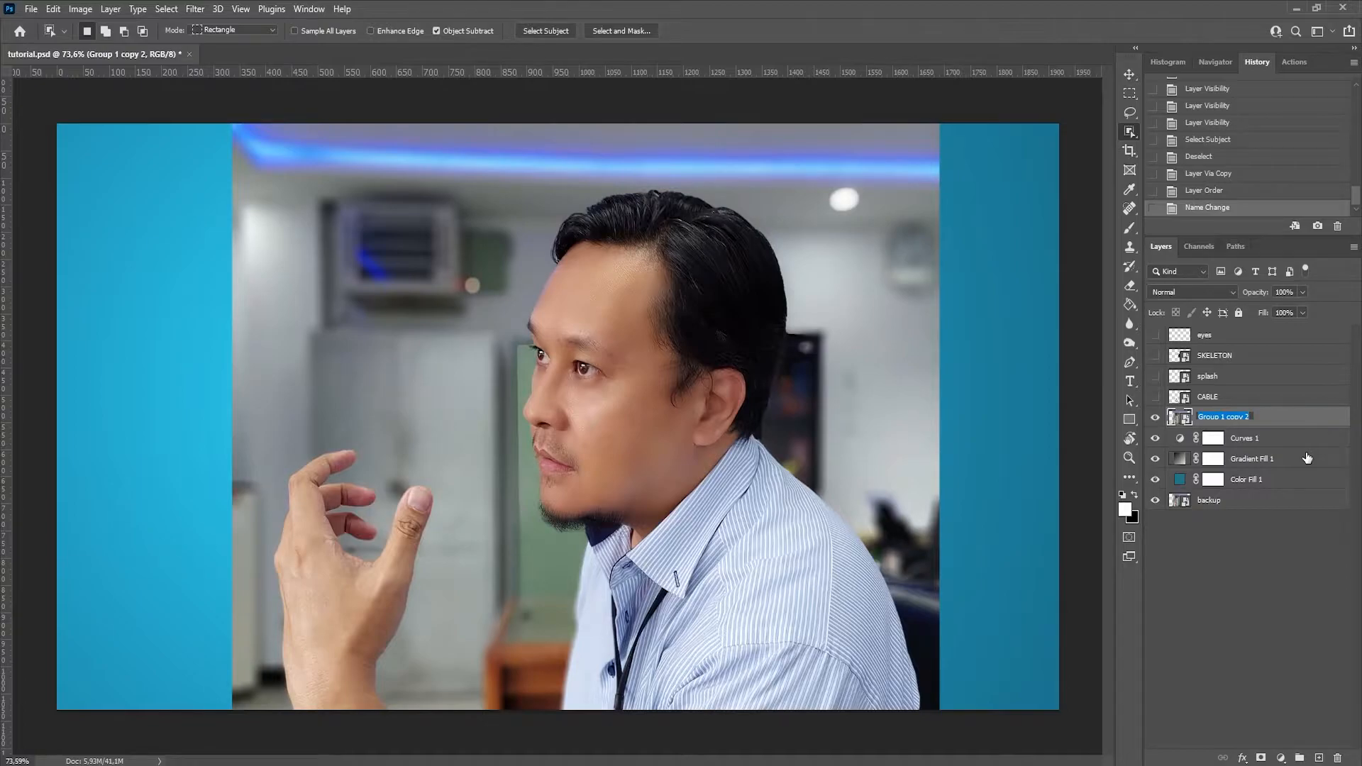
{"action": "type", "text": "cbject"}
{"action": "key", "text": "Return"}
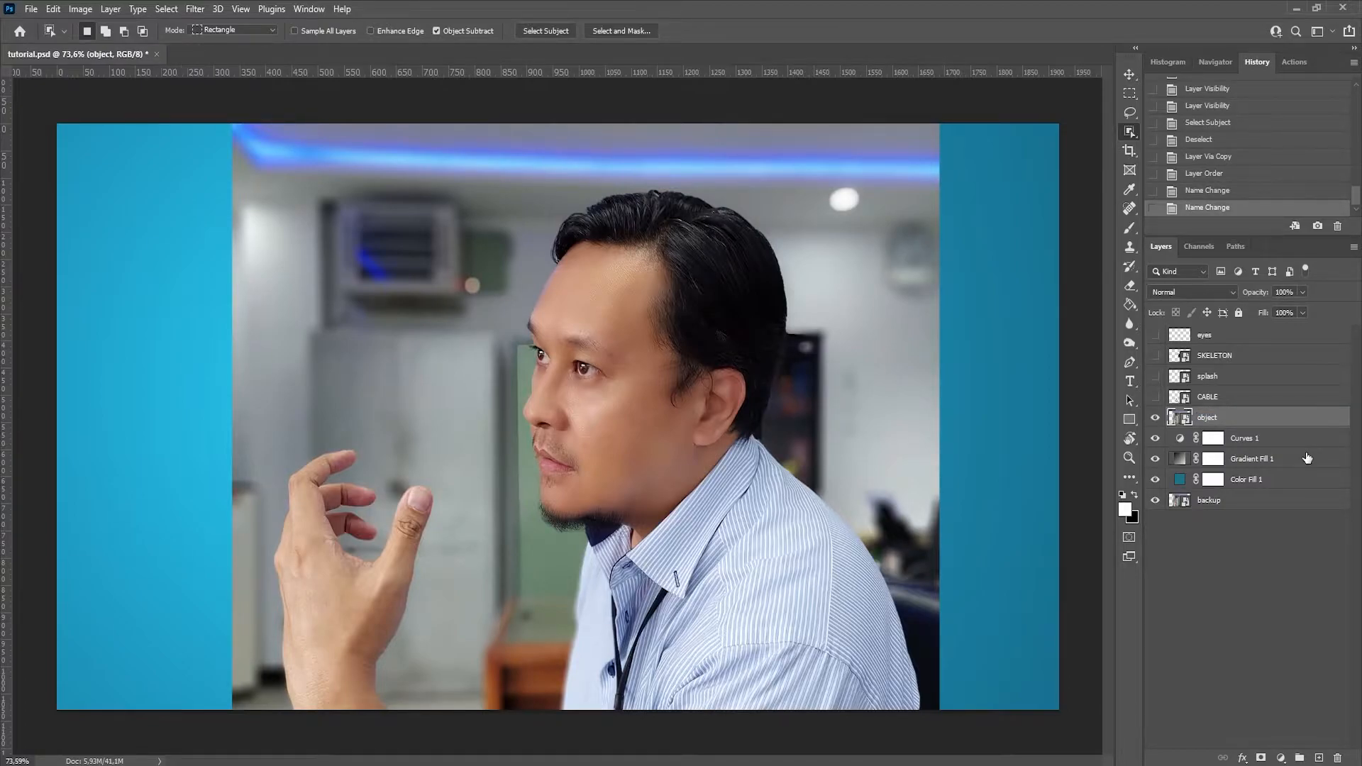
{"action": "right_click", "coordinate": [1235, 419]}
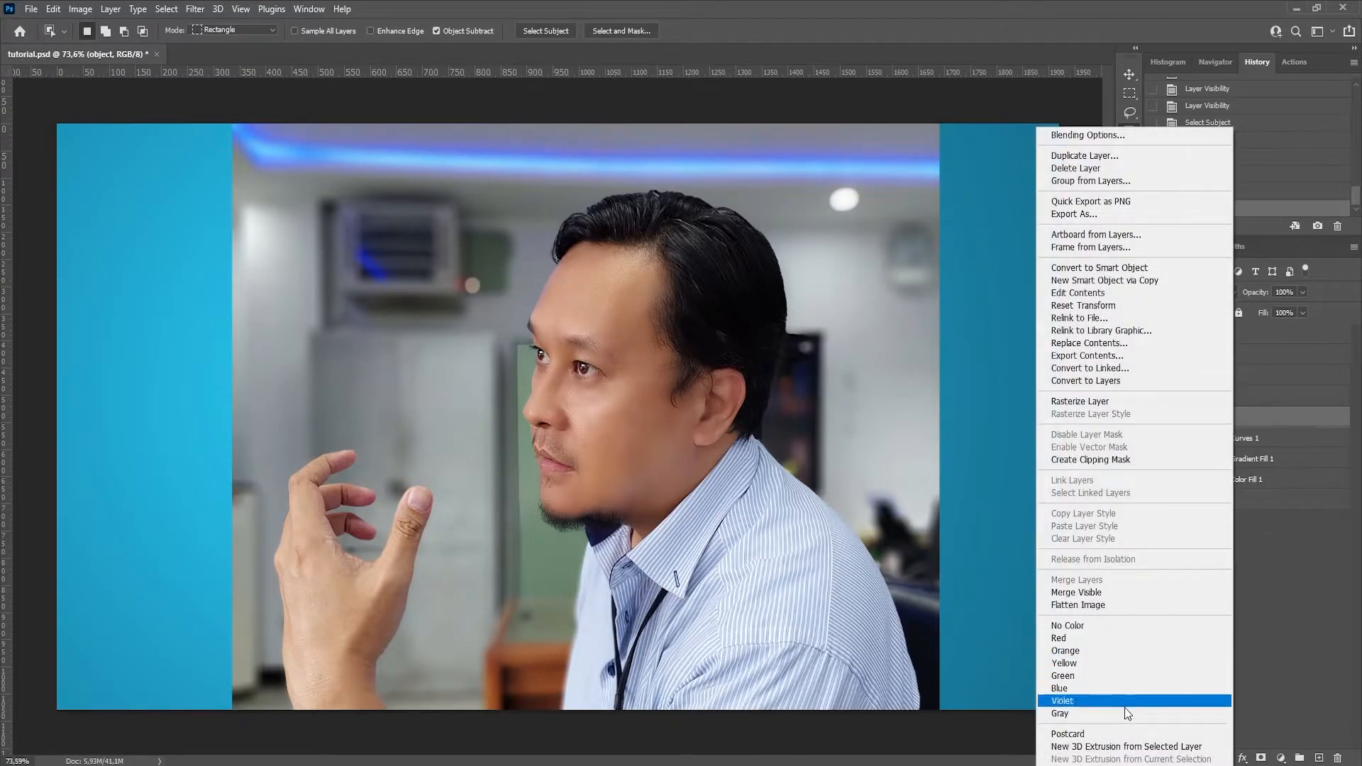
{"action": "left_click", "coordinate": [1136, 637]}
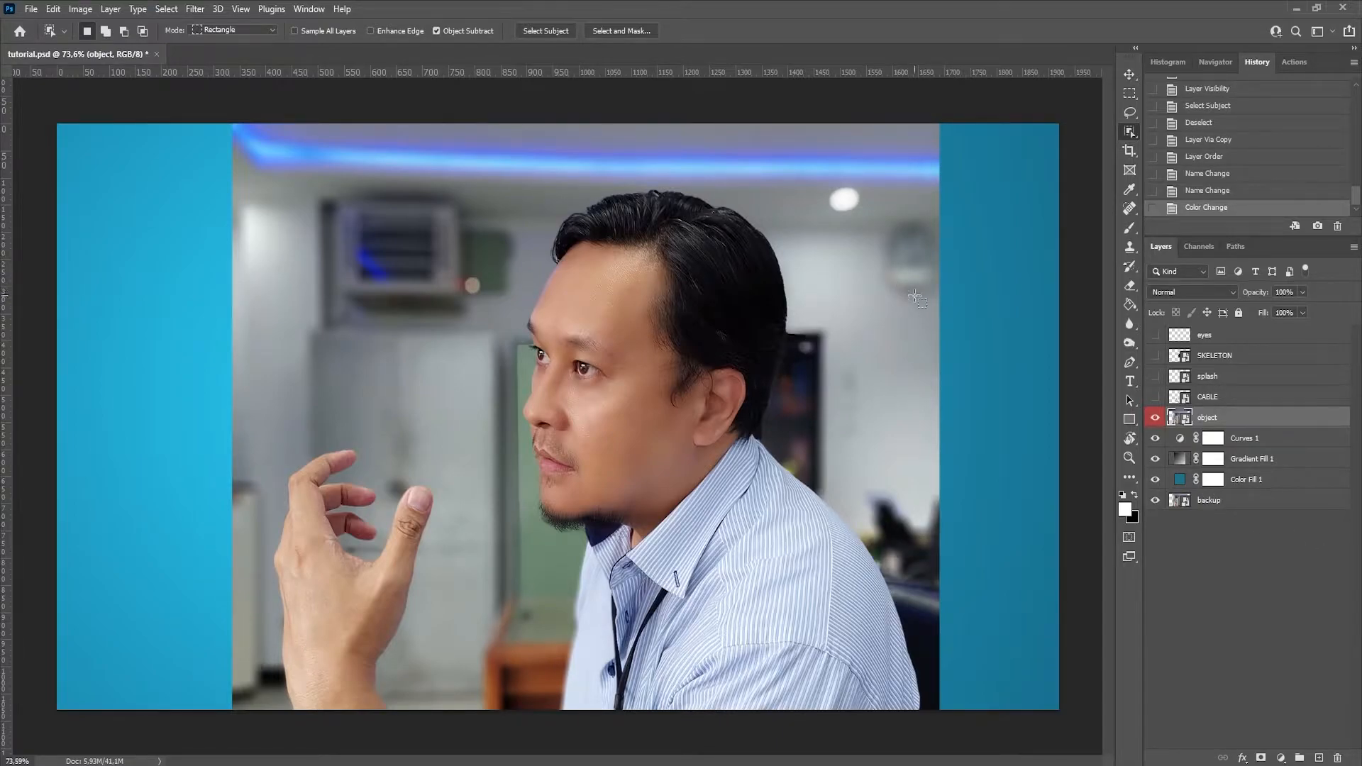
Select the man and his hand with Select Subject and mask the object layer to that selection
{"action": "left_click", "coordinate": [557, 32]}
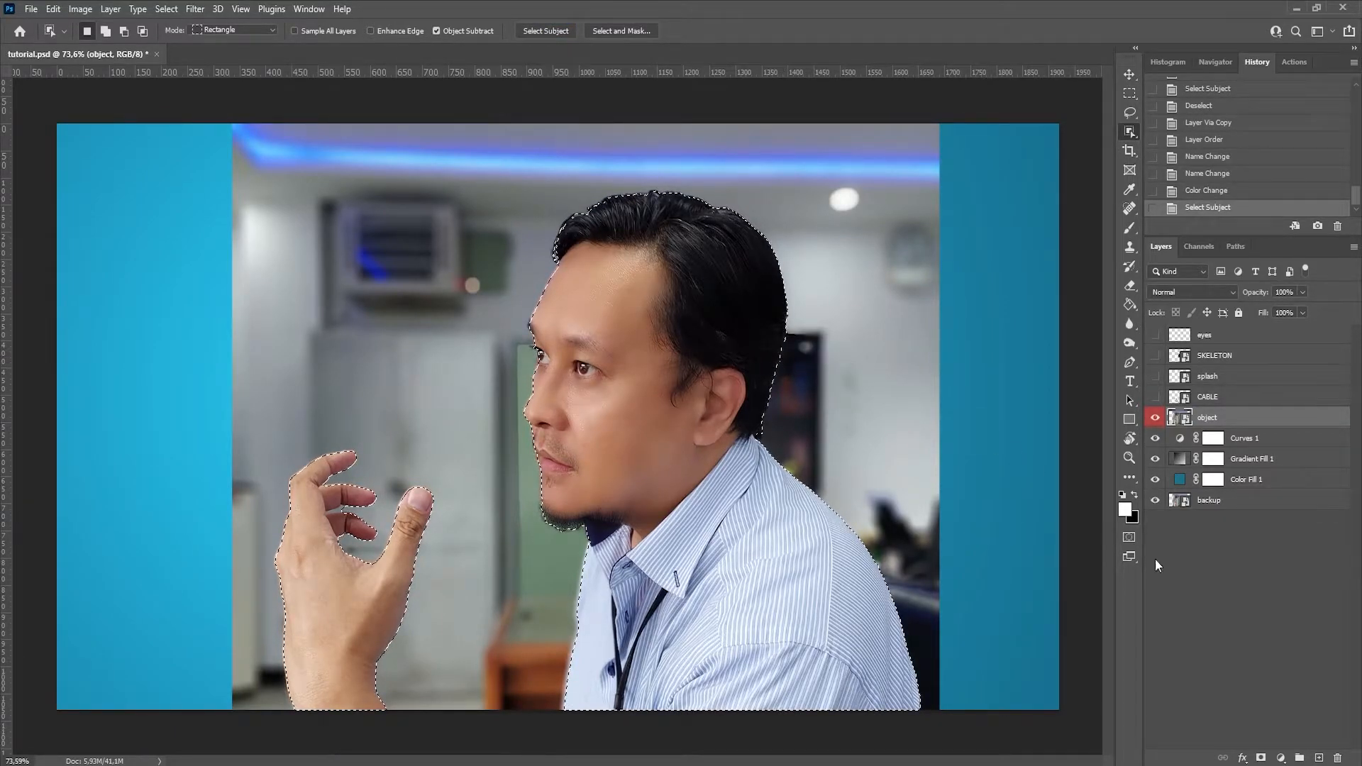
{"action": "left_click", "coordinate": [1260, 758]}
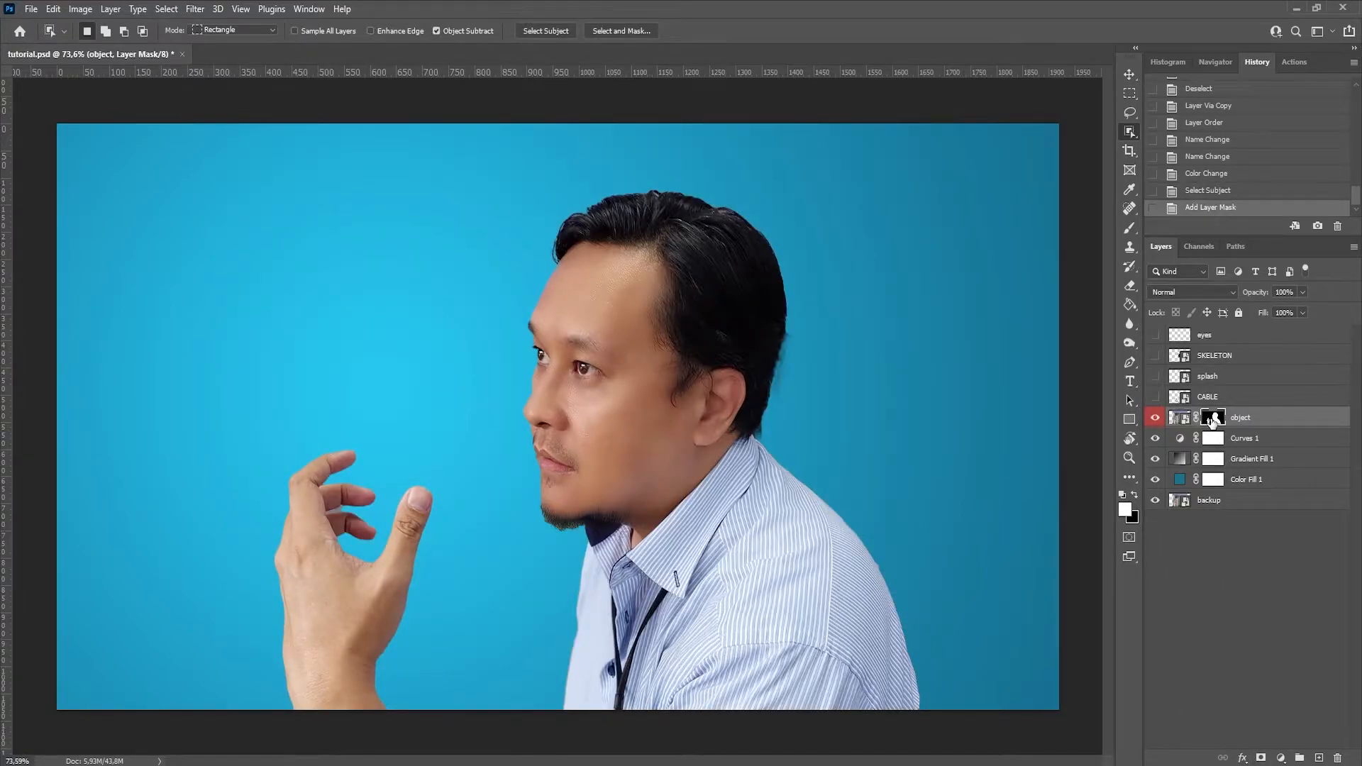
Refine the object layer's mask in Select and Mask with Radius 2 px, Smooth 0, Feather 0.7 px and Contrast 25%, output to a new masked layer
{"action": "right_click", "coordinate": [1211, 418]}
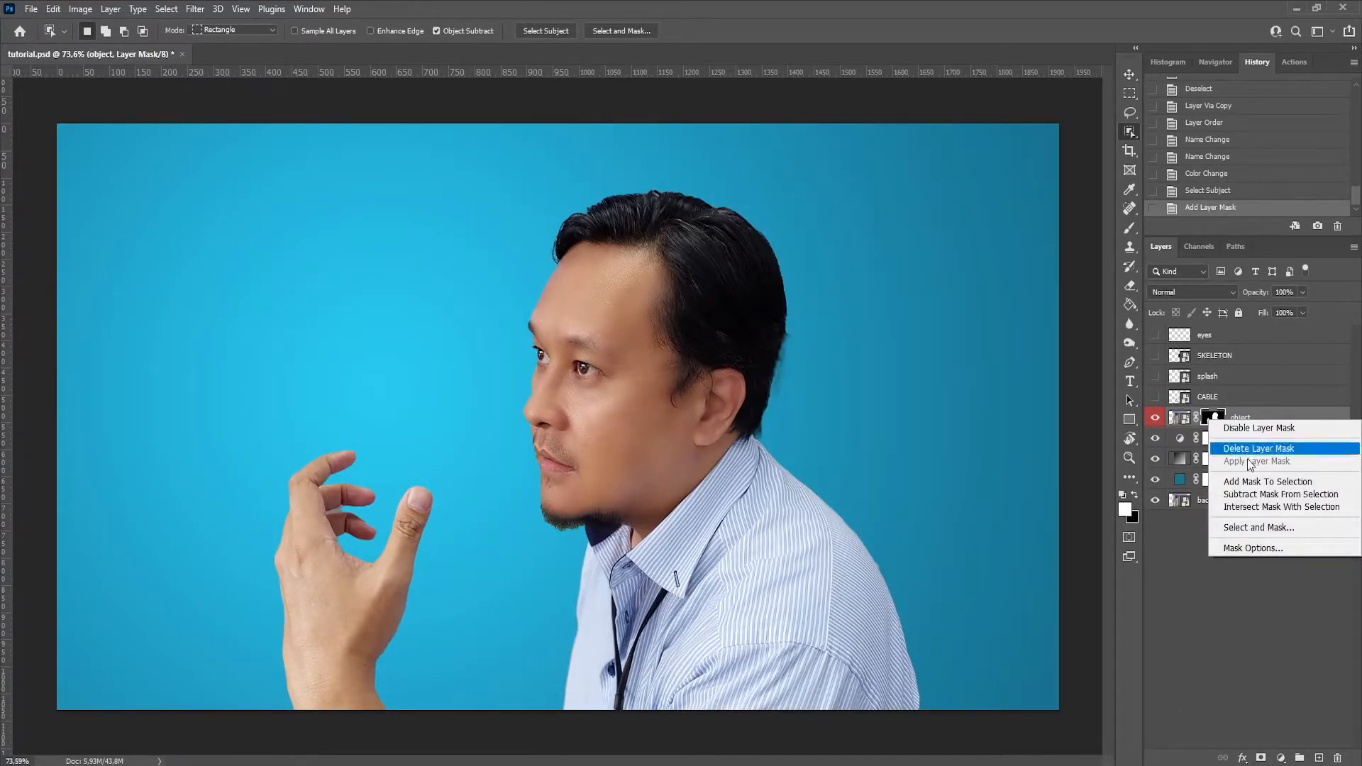
{"action": "left_click", "coordinate": [1235, 527]}
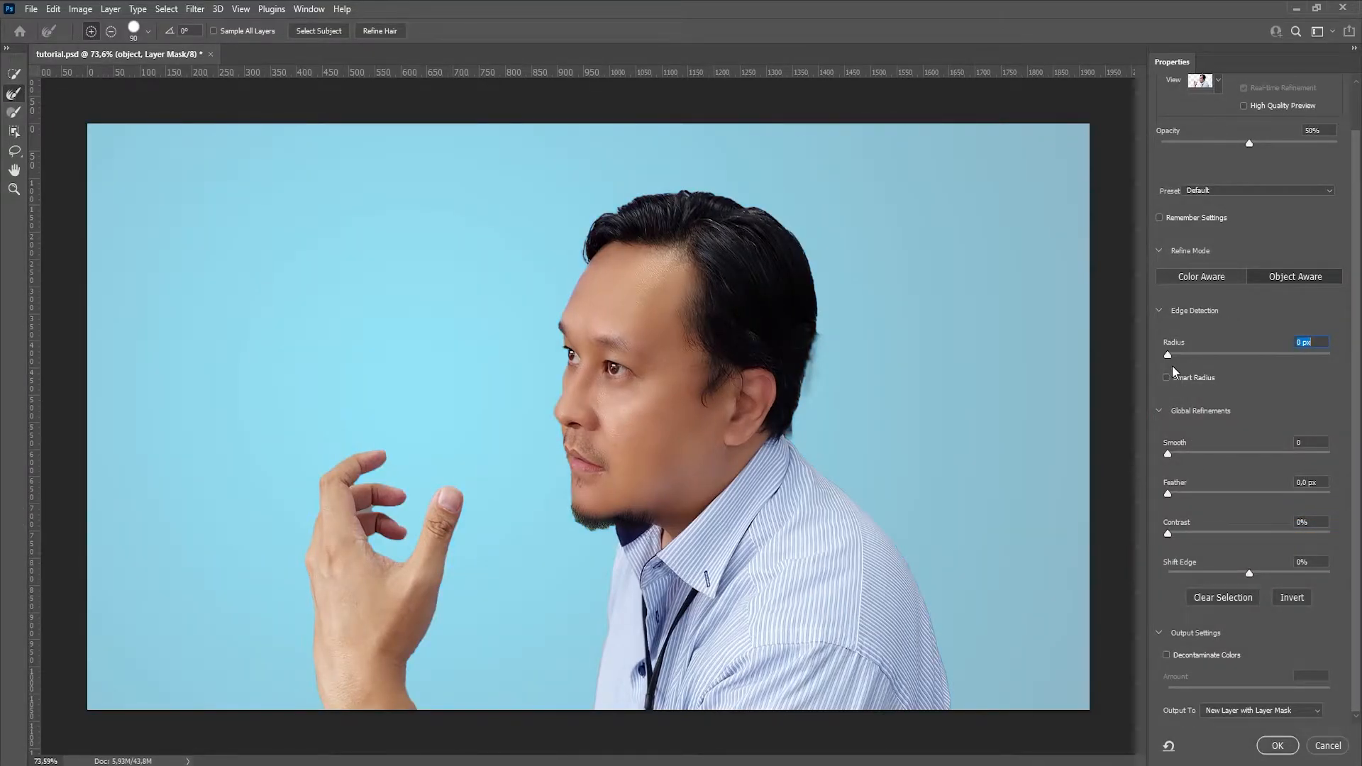
{"action": "left_click_drag", "start_coordinate": [1169, 355], "coordinate": [1186, 351]}
{"action": "left_click_drag", "start_coordinate": [1172, 532], "coordinate": [1181, 533]}
{"action": "left_click_drag", "start_coordinate": [1169, 454], "coordinate": [1181, 452]}
{"action": "left_click_drag", "start_coordinate": [1167, 495], "coordinate": [1209, 531]}
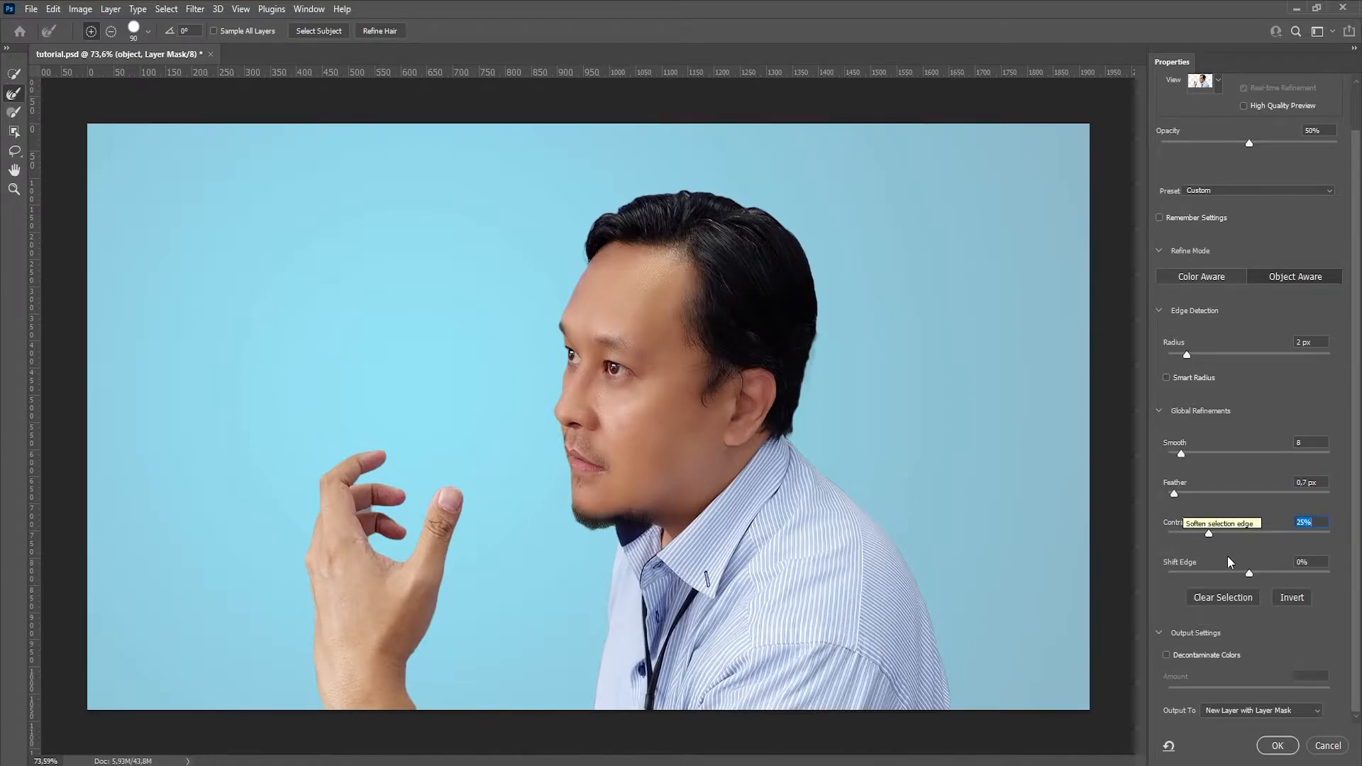
{"action": "left_click_drag", "start_coordinate": [1180, 454], "coordinate": [1131, 453]}
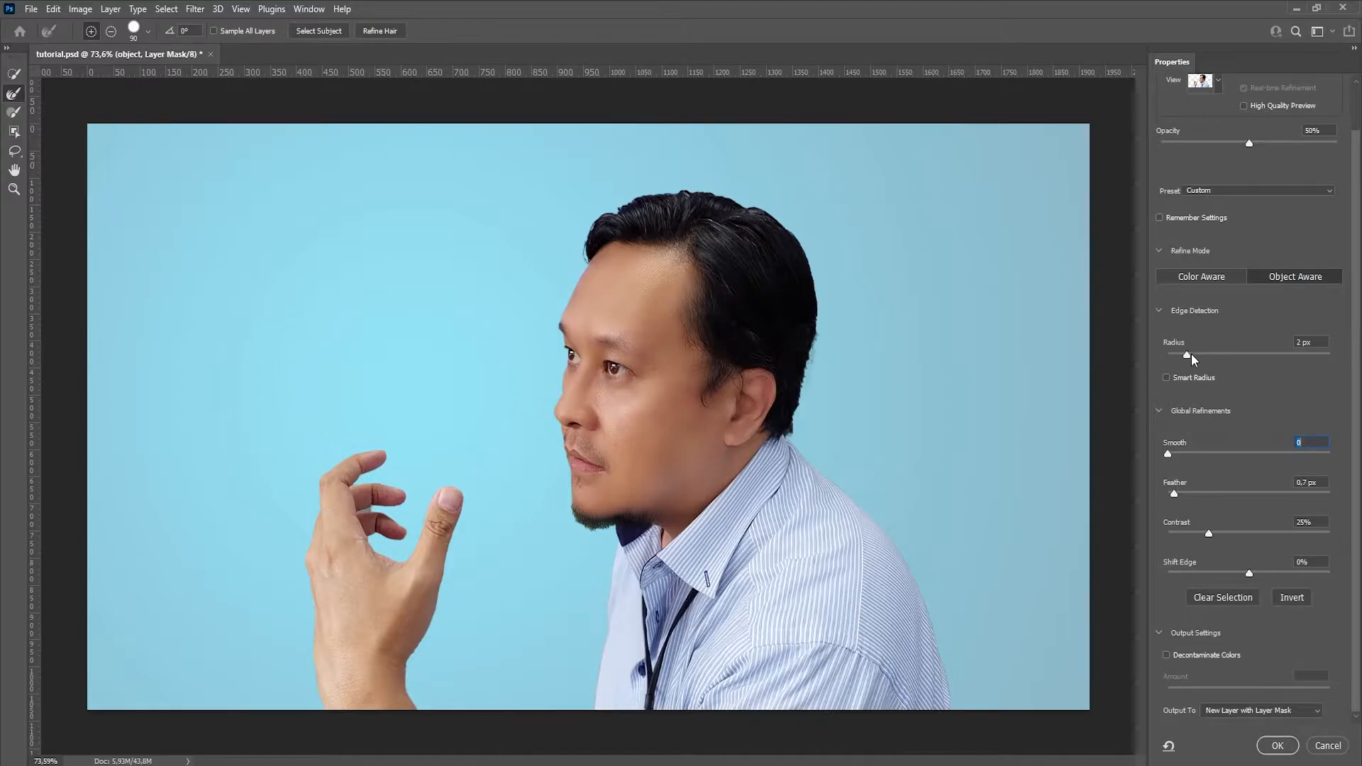
{"action": "mouse_move", "coordinate": [1190, 355]}
{"action": "left_mouse_down"}
{"action": "mouse_move", "coordinate": [1139, 364]}
{"action": "mouse_move", "coordinate": [1185, 355]}
{"action": "left_mouse_up"}
{"action": "left_click", "coordinate": [1273, 746]}
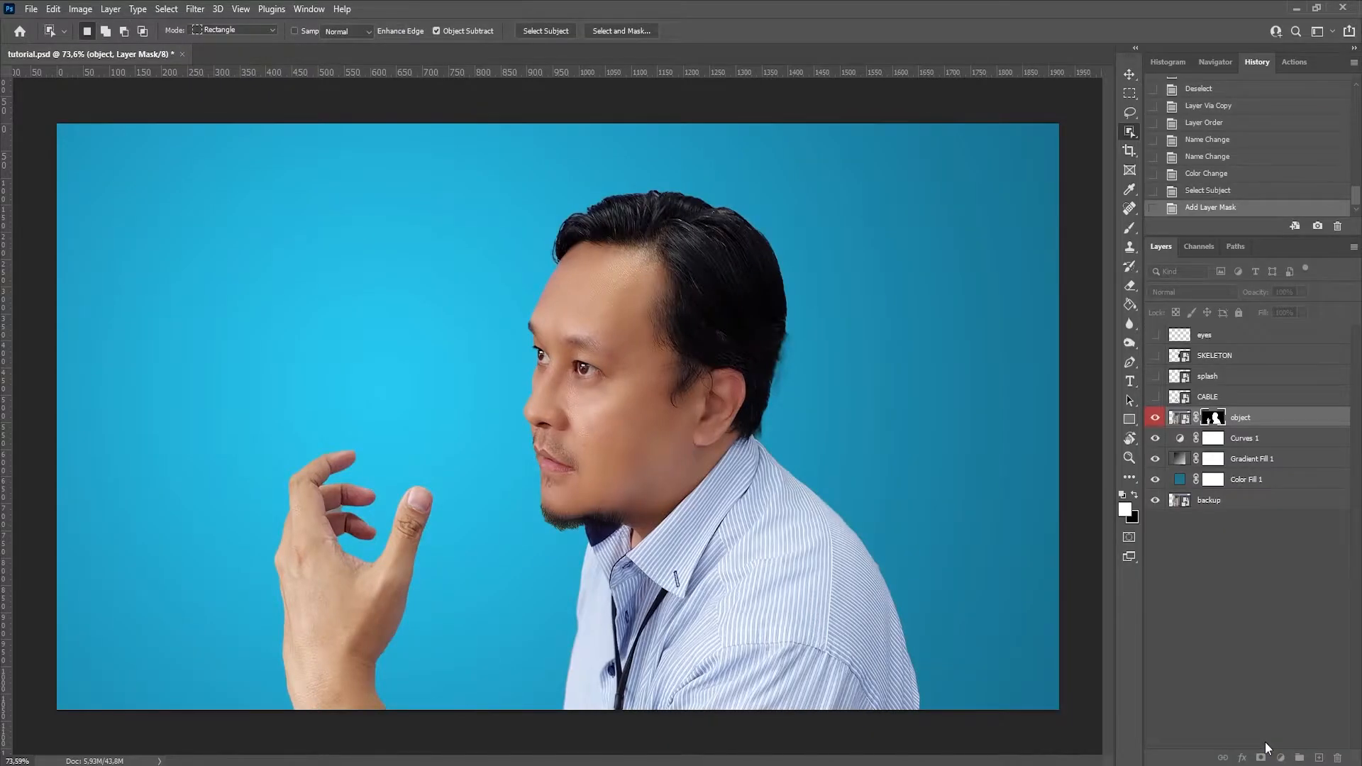
Move the original object layer below the backup layer and make the object copy layer active
{"action": "left_click_drag", "start_coordinate": [1276, 440], "coordinate": [1263, 534]}
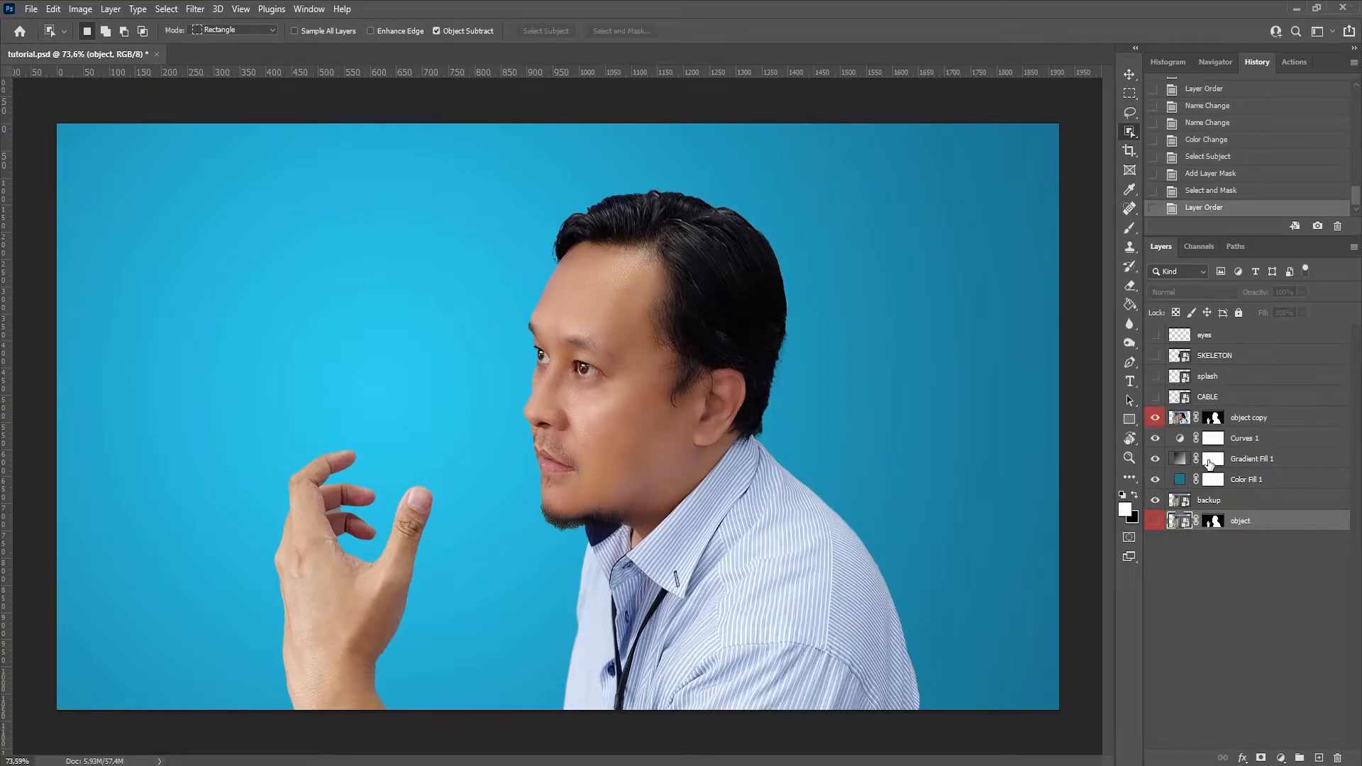
{"action": "left_click", "coordinate": [1278, 420]}
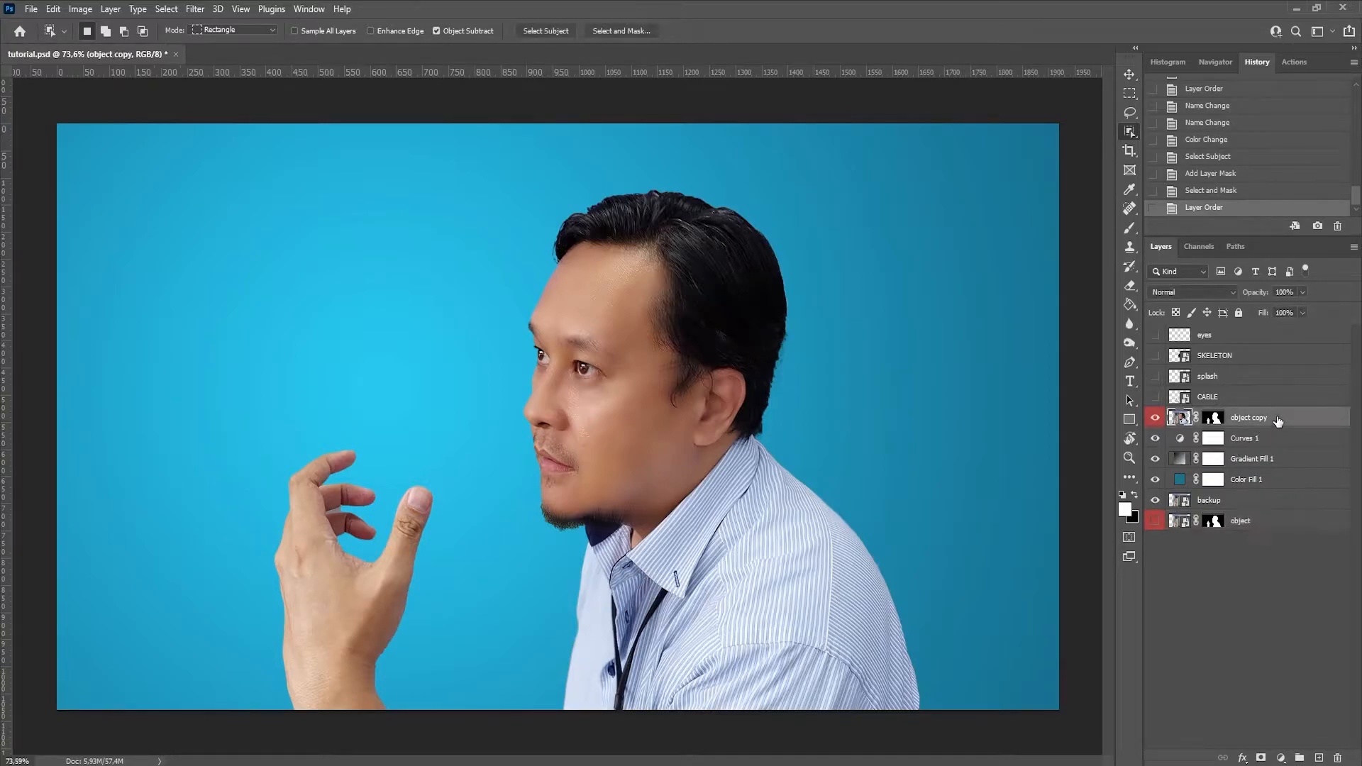
Convert the object copy layer to a Smart Object and save the document
{"action": "right_click", "coordinate": [1214, 420]}
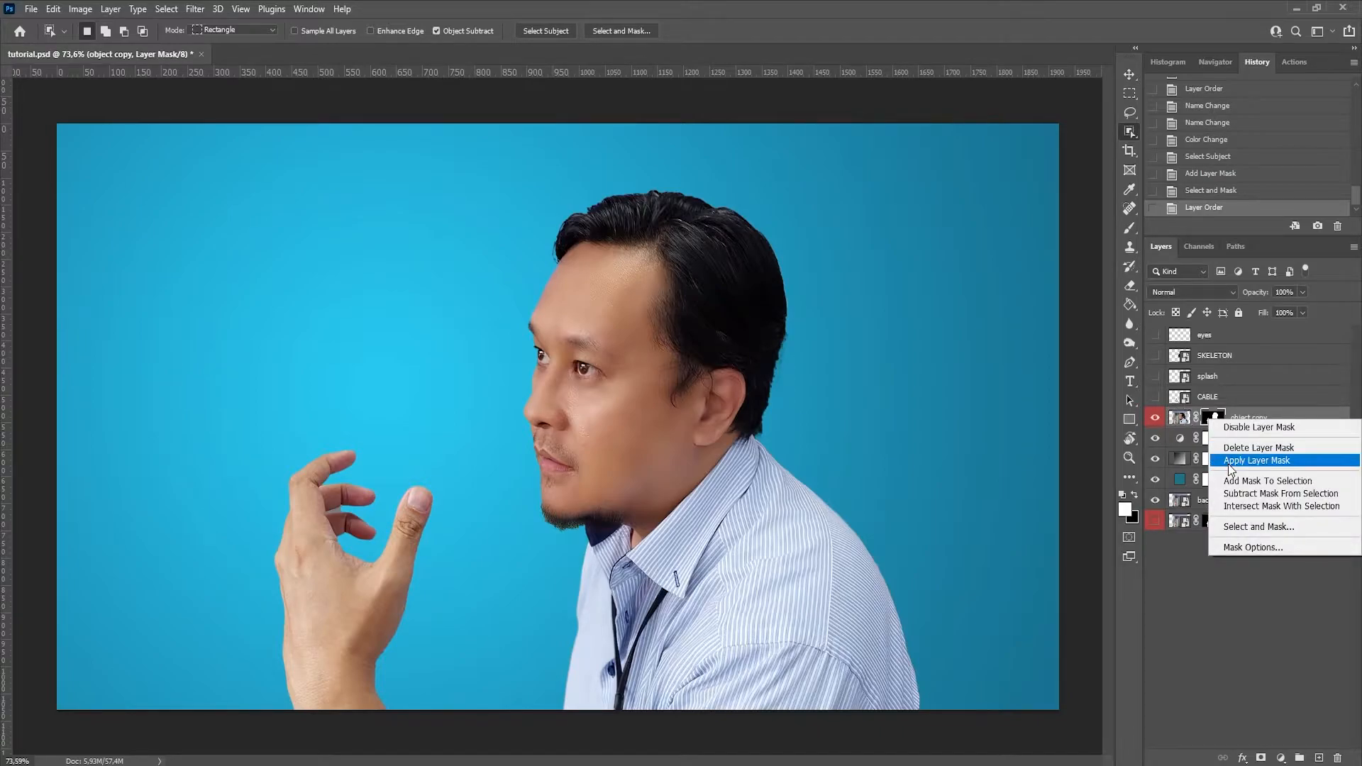
{"action": "left_click", "coordinate": [1185, 416]}
{"action": "right_click", "coordinate": [1185, 416]}
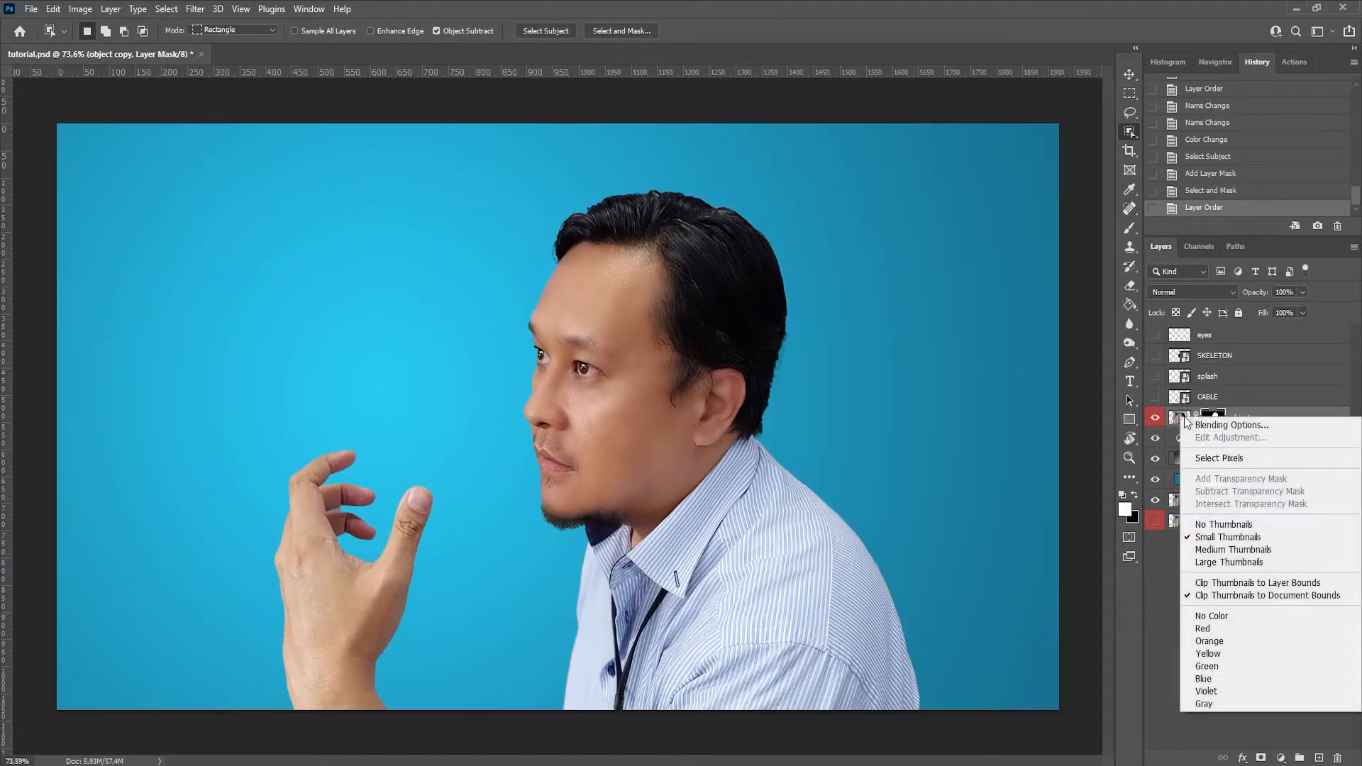
{"action": "left_click", "coordinate": [1187, 7]}
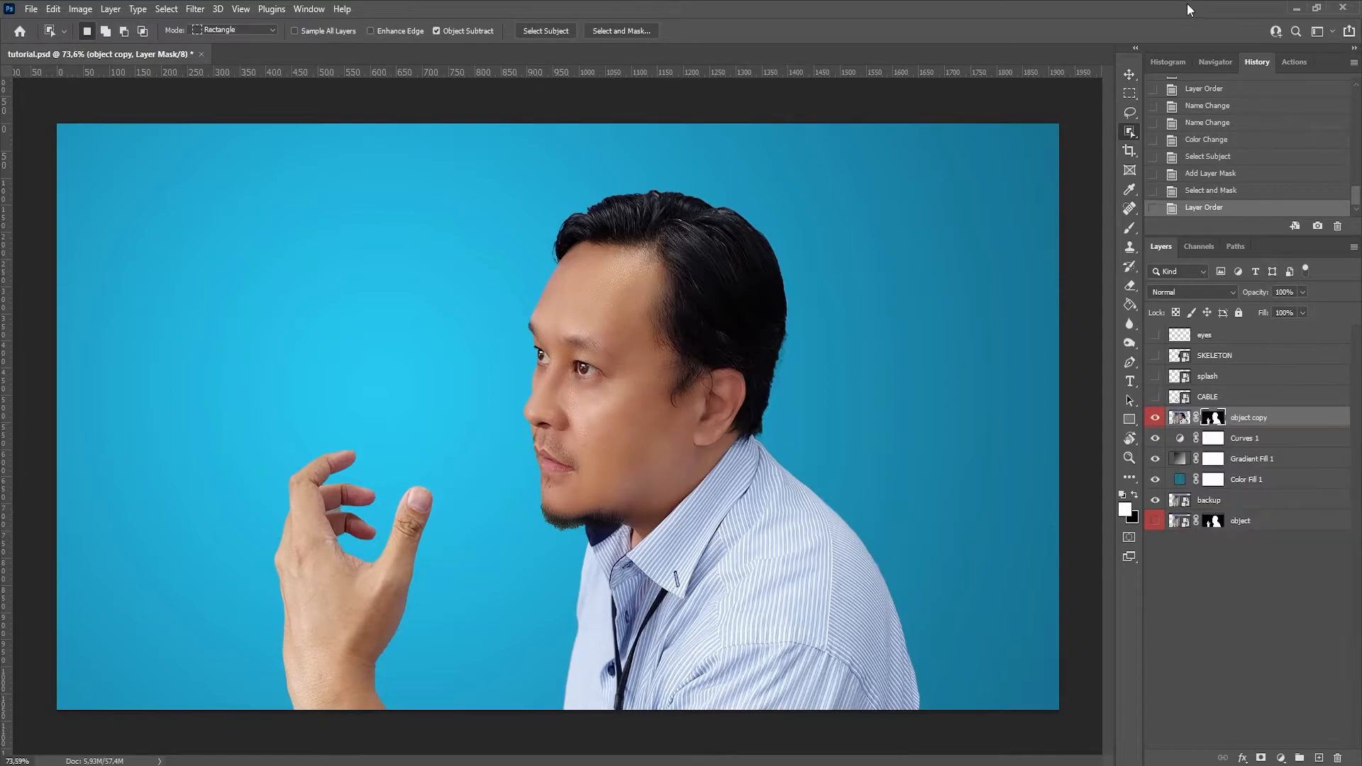
{"action": "right_click", "coordinate": [1310, 426]}
{"action": "left_click", "coordinate": [1214, 349]}
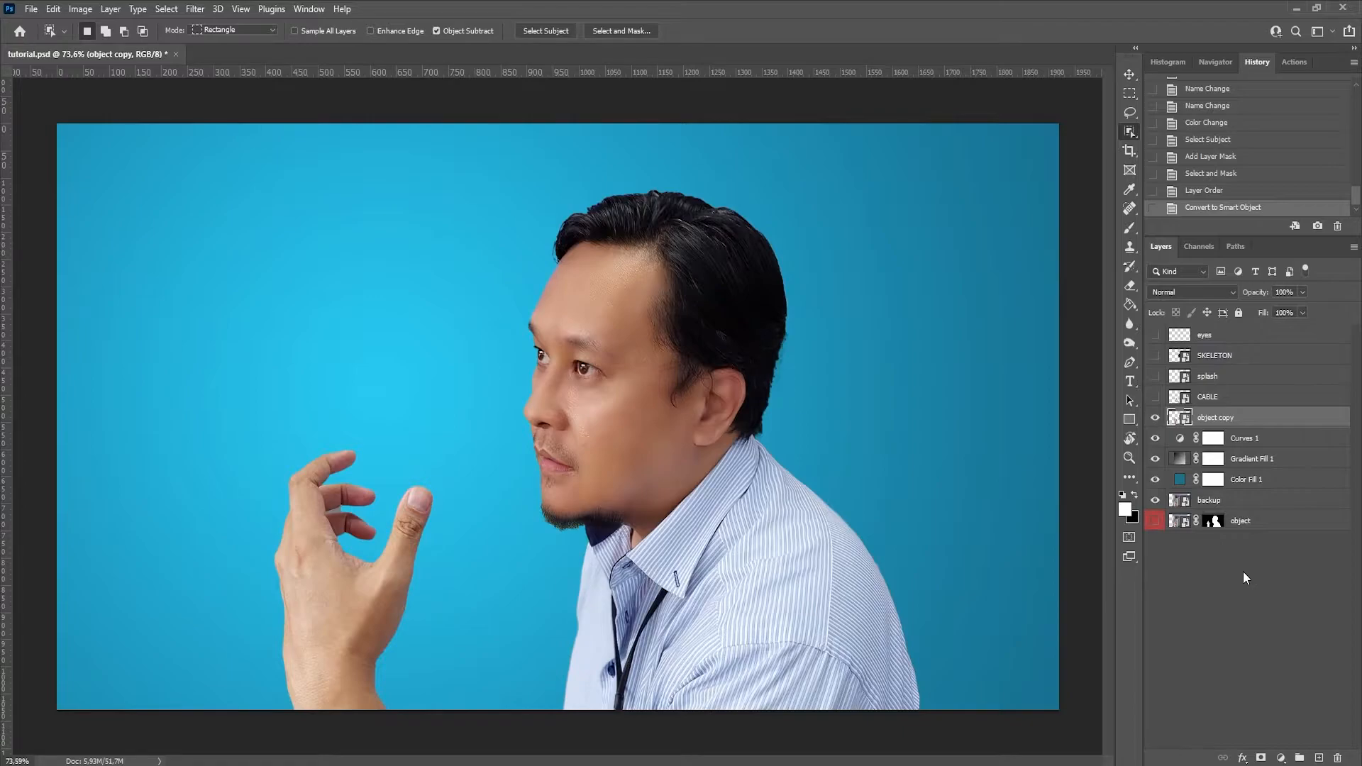
{"action": "key", "text": "ctrl+s"}
Start a Pen path at the forehead's front edge and trace it across the forehead and down the cheek to the jaw, undoing misplaced points
{"action": "left_click", "coordinate": [1127, 76]}
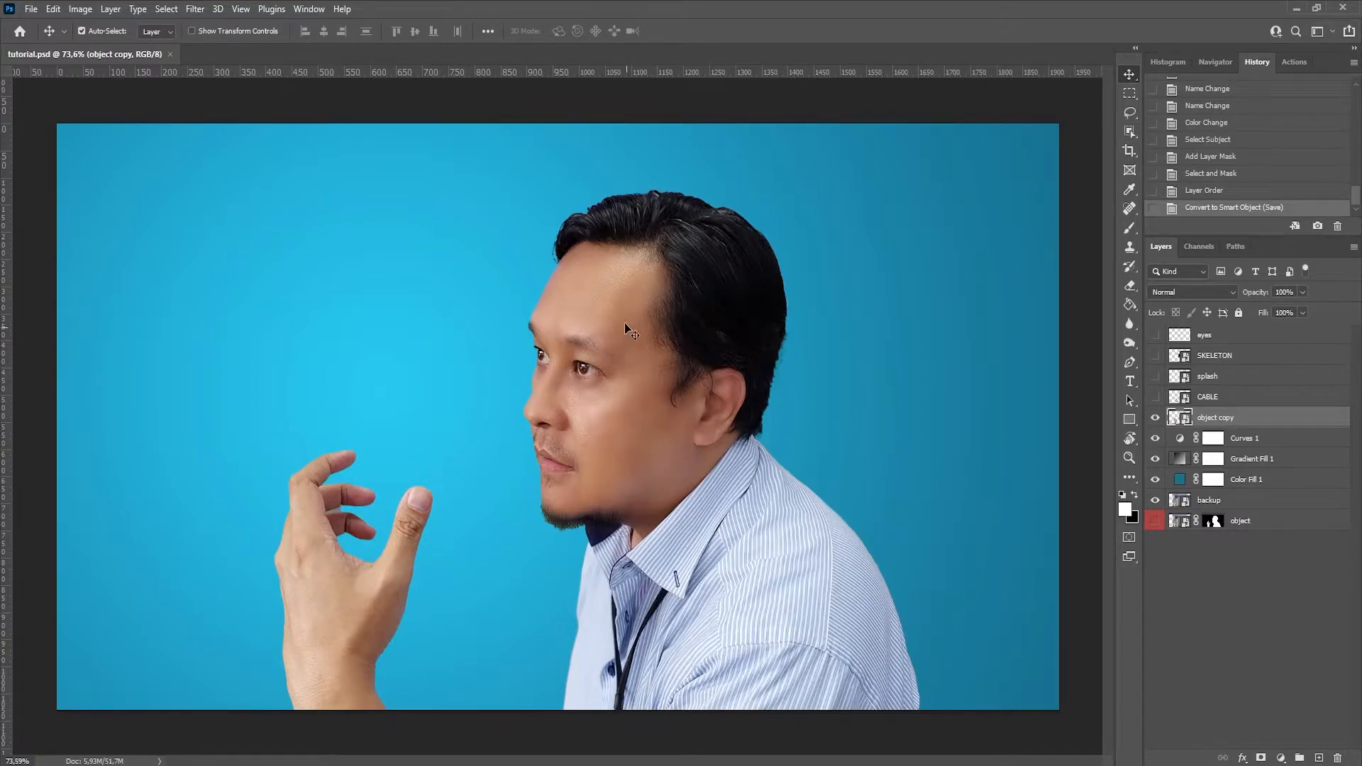
{"action": "key", "text": "p"}
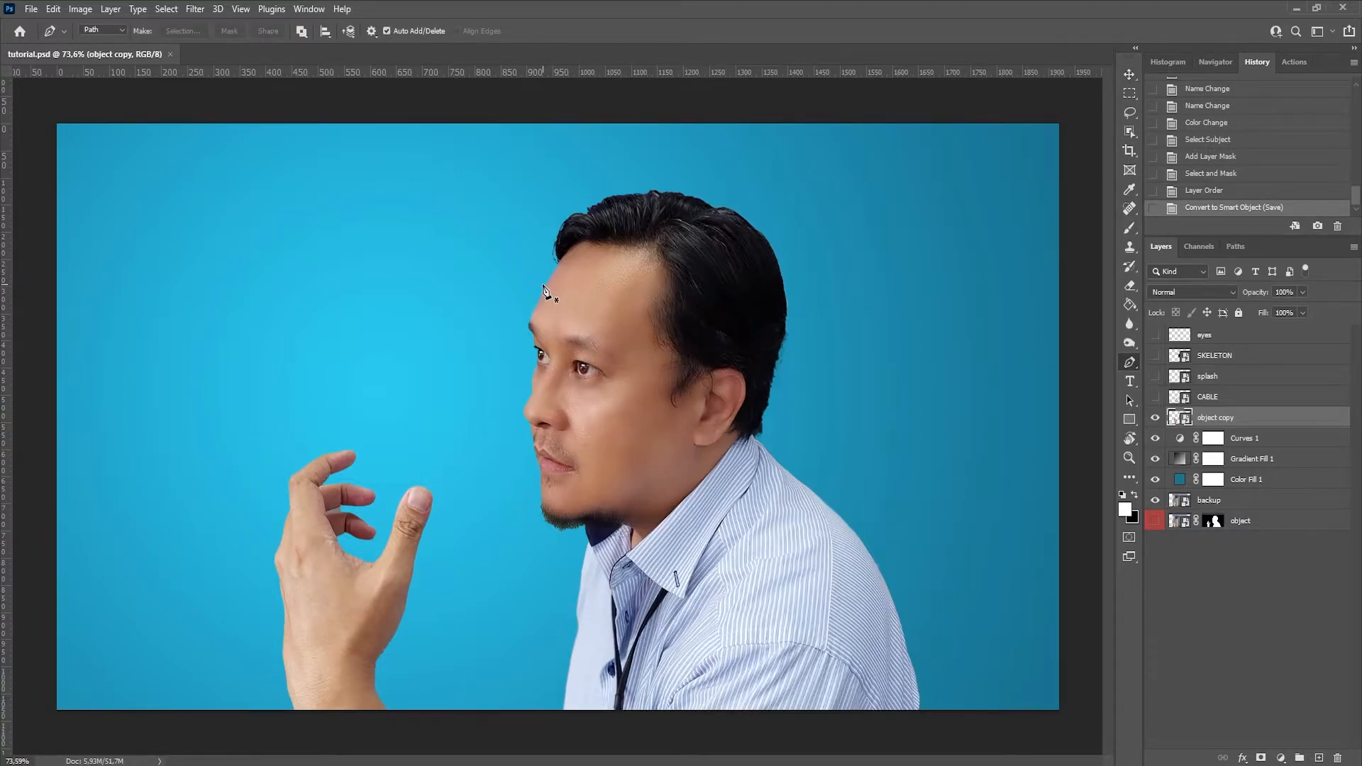
{"action": "scroll", "coordinate": [544, 291], "scroll_direction": "up", "scroll_amount": 5}
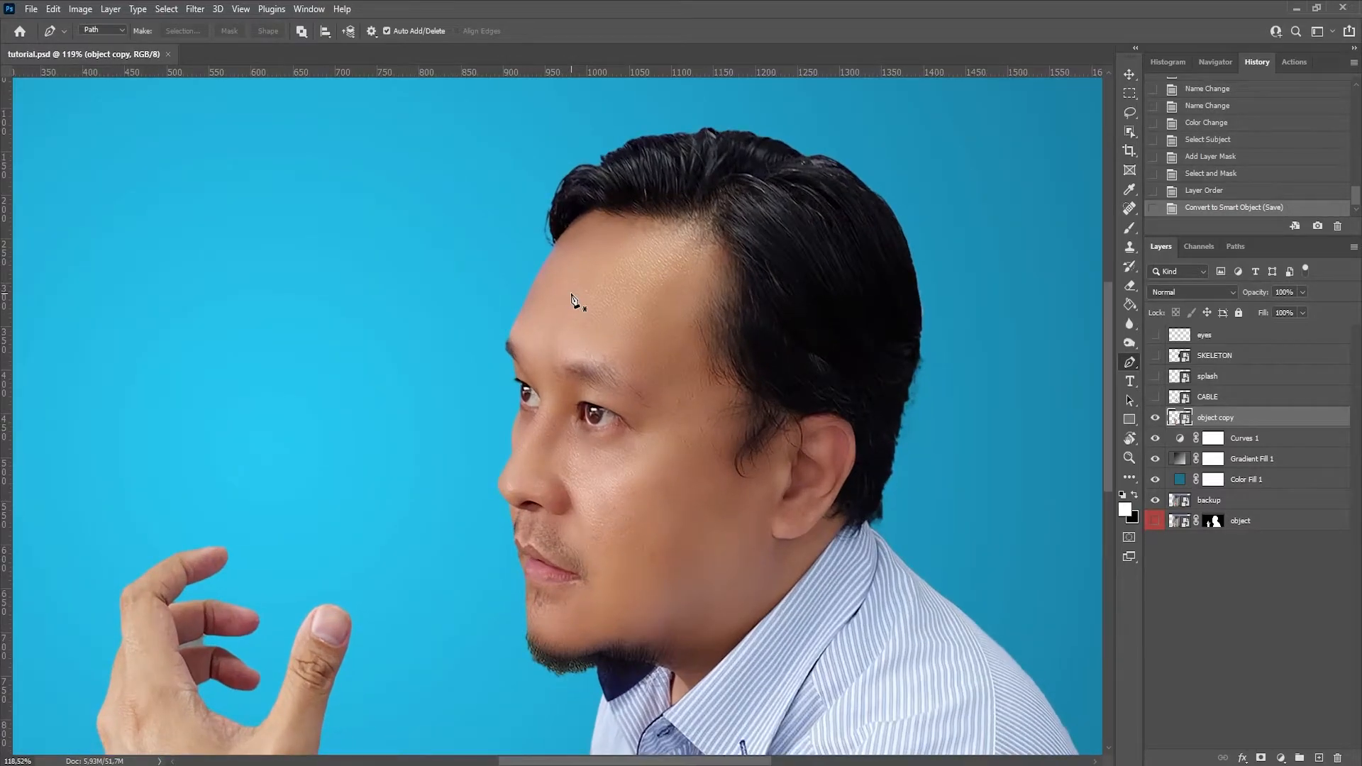
{"action": "left_click", "coordinate": [542, 269]}
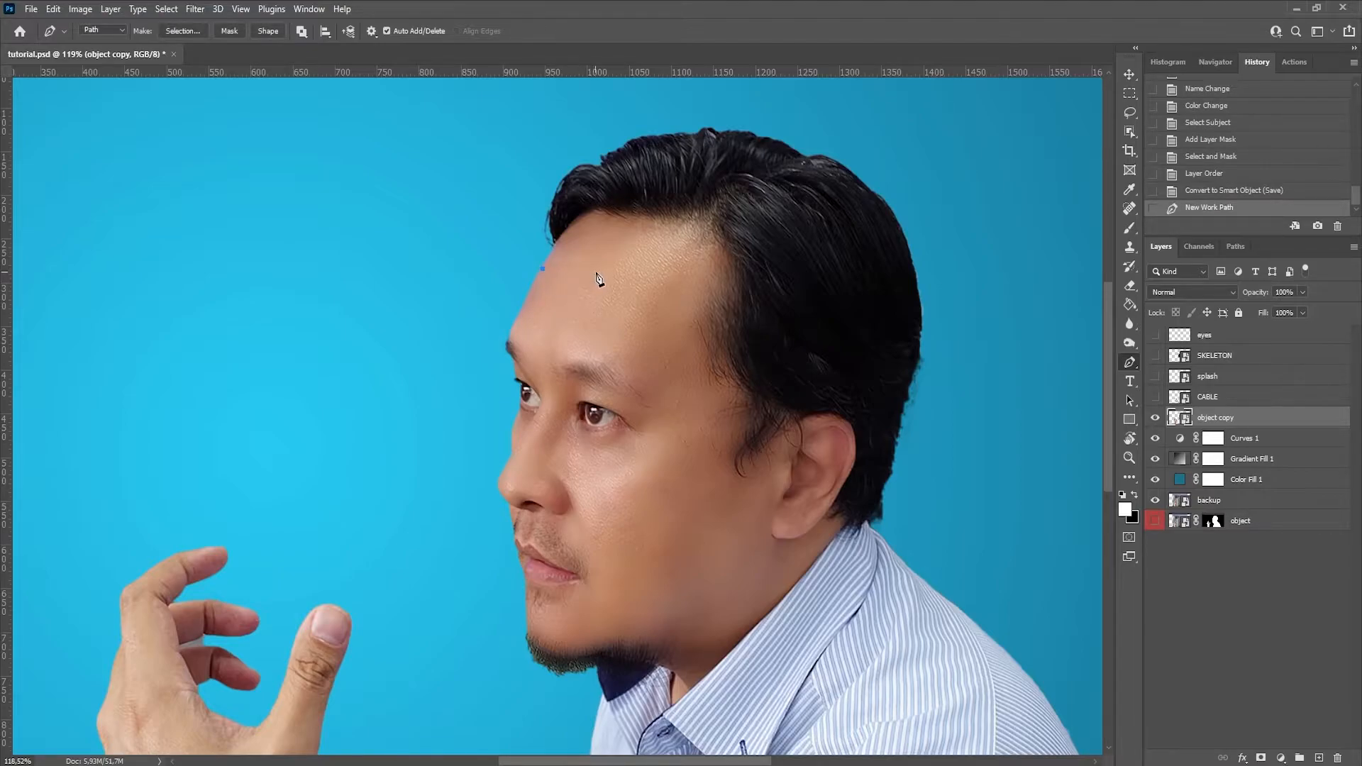
{"action": "left_click_drag", "start_coordinate": [623, 271], "coordinate": [670, 293]}
{"action": "left_click_drag", "start_coordinate": [673, 341], "coordinate": [671, 395]}
{"action": "left_click_drag", "start_coordinate": [685, 432], "coordinate": [672, 493]}
{"action": "left_click_drag", "start_coordinate": [654, 528], "coordinate": [658, 581]}
{"action": "left_click_drag", "start_coordinate": [664, 604], "coordinate": [666, 612]}
{"action": "left_click_drag", "start_coordinate": [667, 628], "coordinate": [586, 660]}
{"action": "key", "text": "ctrl+z"}
{"action": "key", "text": "ctrl+z"}
{"action": "key", "text": "ctrl+z"}
Continue the Pen path around the chin and up along the lips to the nose, undoing misplaced anchor points
{"action": "left_click", "coordinate": [560, 672]}
{"action": "left_click", "coordinate": [525, 619]}
{"action": "left_click", "coordinate": [525, 584]}
{"action": "left_click", "coordinate": [517, 553]}
{"action": "left_click", "coordinate": [509, 503]}
{"action": "scroll", "coordinate": [505, 505], "scroll_direction": "up", "scroll_amount": 6}
{"action": "scroll", "coordinate": [507, 505], "scroll_direction": "up", "scroll_amount": 4}
{"action": "key", "text": "ctrl+z"}
{"action": "key", "text": "ctrl+z"}
{"action": "key", "text": "ctrl+z"}
{"action": "left_click", "coordinate": [532, 638]}
{"action": "left_click", "coordinate": [520, 601]}
{"action": "left_click", "coordinate": [516, 559]}
{"action": "left_click_drag", "start_coordinate": [509, 513], "coordinate": [476, 448]}
{"action": "key", "text": "ctrl+z"}
{"action": "key", "text": "ctrl+z"}
Continue the Pen path along the bridge of the nose and up the edge of the far eye
{"action": "left_click", "coordinate": [512, 332]}
{"action": "left_click", "coordinate": [516, 294]}
{"action": "left_click", "coordinate": [531, 262]}
{"action": "left_click", "coordinate": [536, 243]}
{"action": "left_click", "coordinate": [537, 228]}
{"action": "left_click", "coordinate": [537, 207]}
{"action": "left_click", "coordinate": [518, 178]}
Trace the path along the brow and forehead edge and close it at its starting point
{"action": "left_click_drag", "start_coordinate": [501, 102], "coordinate": [567, 294]}
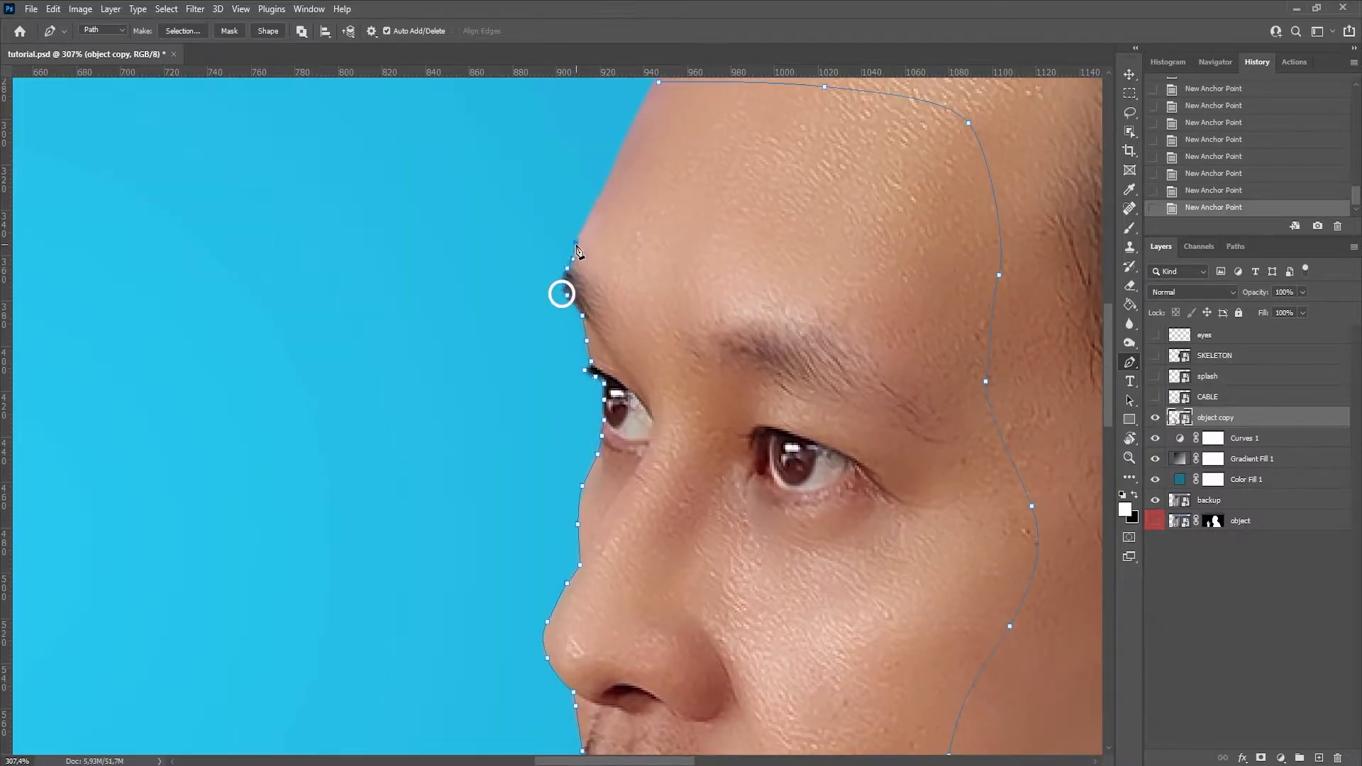
{"action": "left_click", "coordinate": [576, 245]}
{"action": "left_click", "coordinate": [602, 187]}
{"action": "left_click", "coordinate": [618, 144]}
{"action": "left_click_drag", "start_coordinate": [656, 126], "coordinate": [628, 244]}
{"action": "left_click", "coordinate": [615, 213]}
{"action": "left_click", "coordinate": [630, 202]}
{"action": "scroll", "coordinate": [853, 519], "scroll_direction": "down", "scroll_amount": 10}
{"action": "left_click_drag", "start_coordinate": [930, 642], "coordinate": [774, 500]}
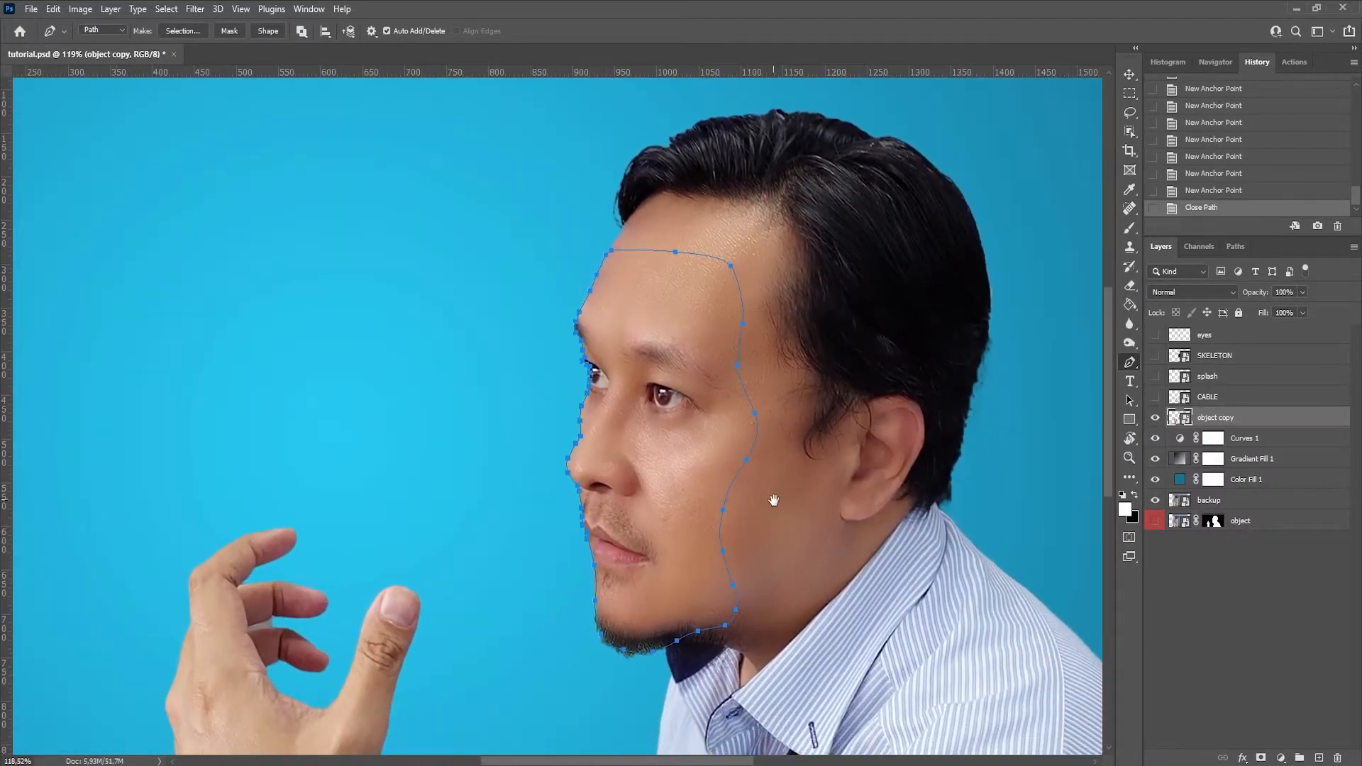
Turn the closed face path into a selection and rasterize the object copy layer
{"action": "right_click", "coordinate": [689, 465]}
{"action": "left_click", "coordinate": [760, 194]}
{"action": "left_click", "coordinate": [760, 202]}
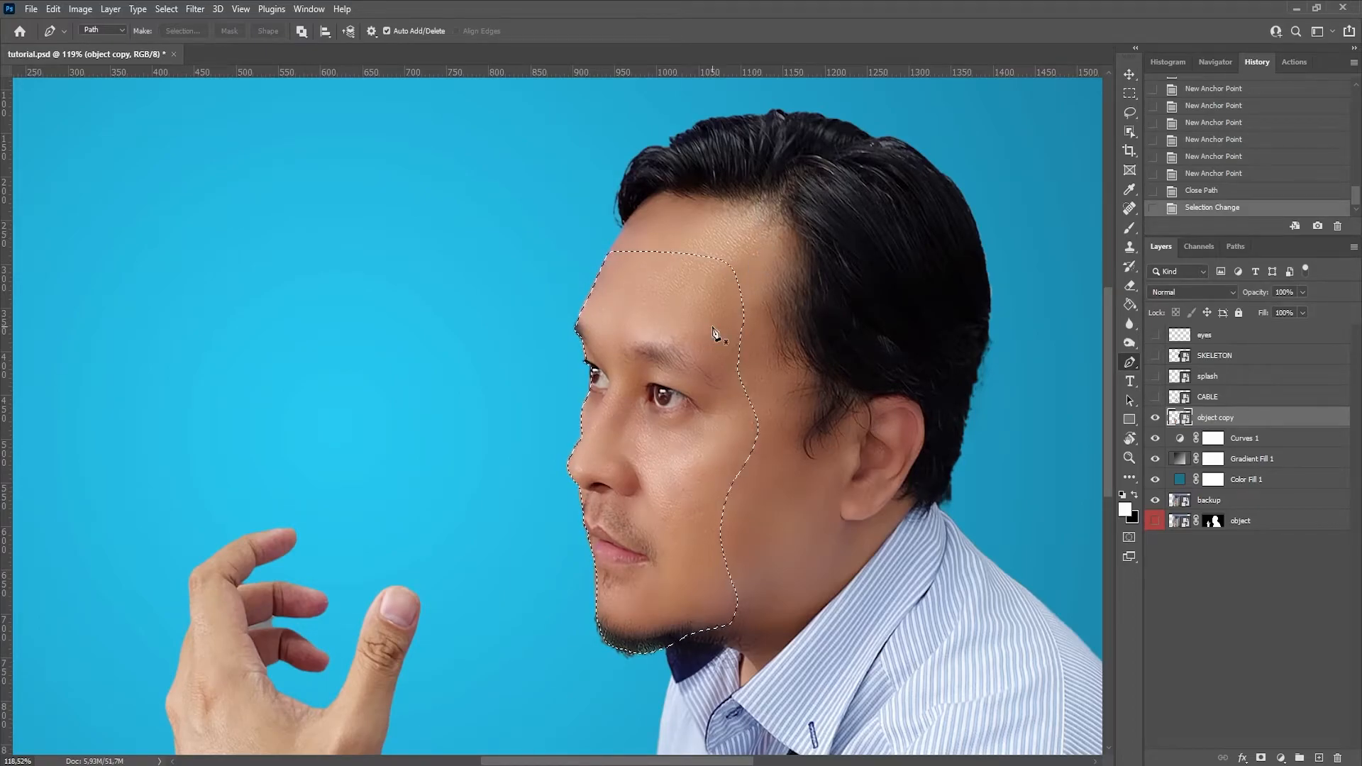
{"action": "right_click", "coordinate": [1269, 419]}
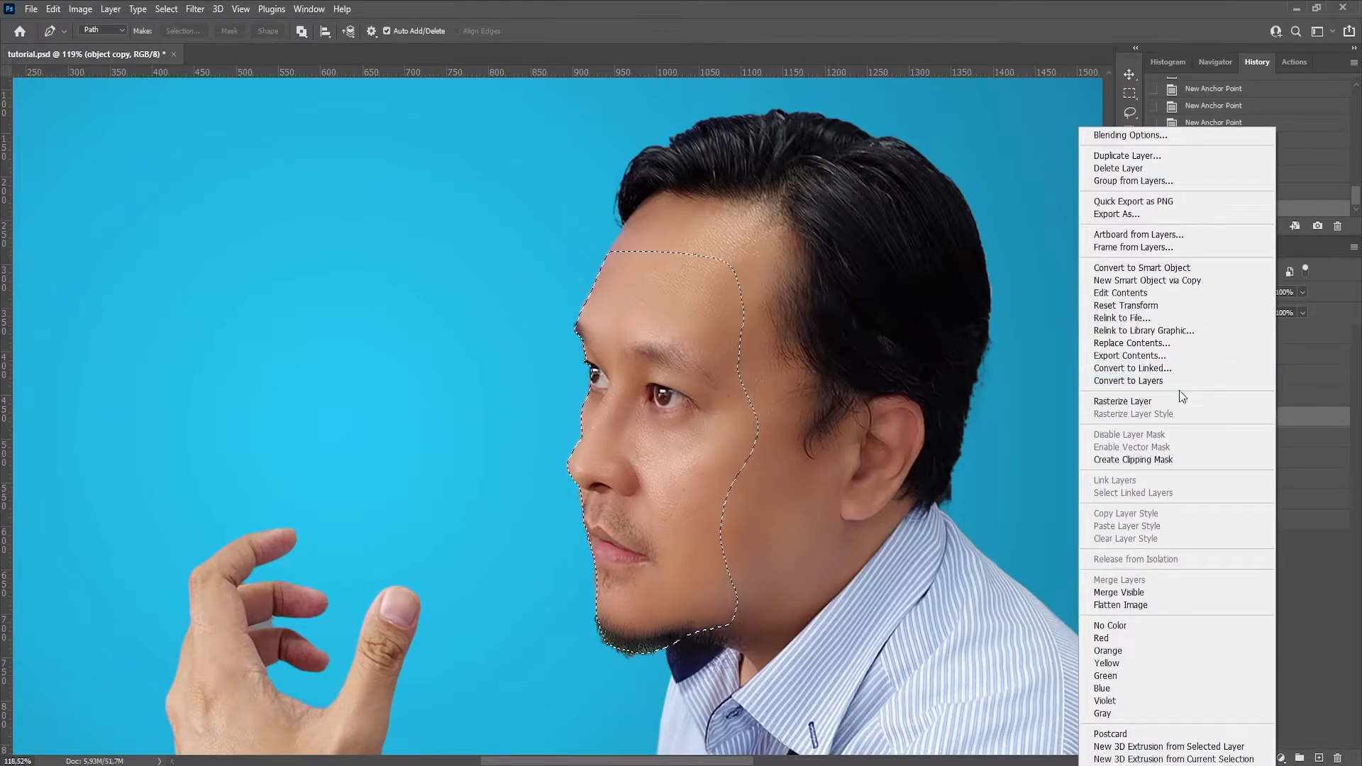
{"action": "left_click", "coordinate": [1107, 401]}
Cut the selected face onto its own layer and move it over the man's raised hand
{"action": "key", "text": "ctrl+shift+j"}
{"action": "key", "text": "v"}
{"action": "left_click_drag", "start_coordinate": [673, 454], "coordinate": [336, 504]}
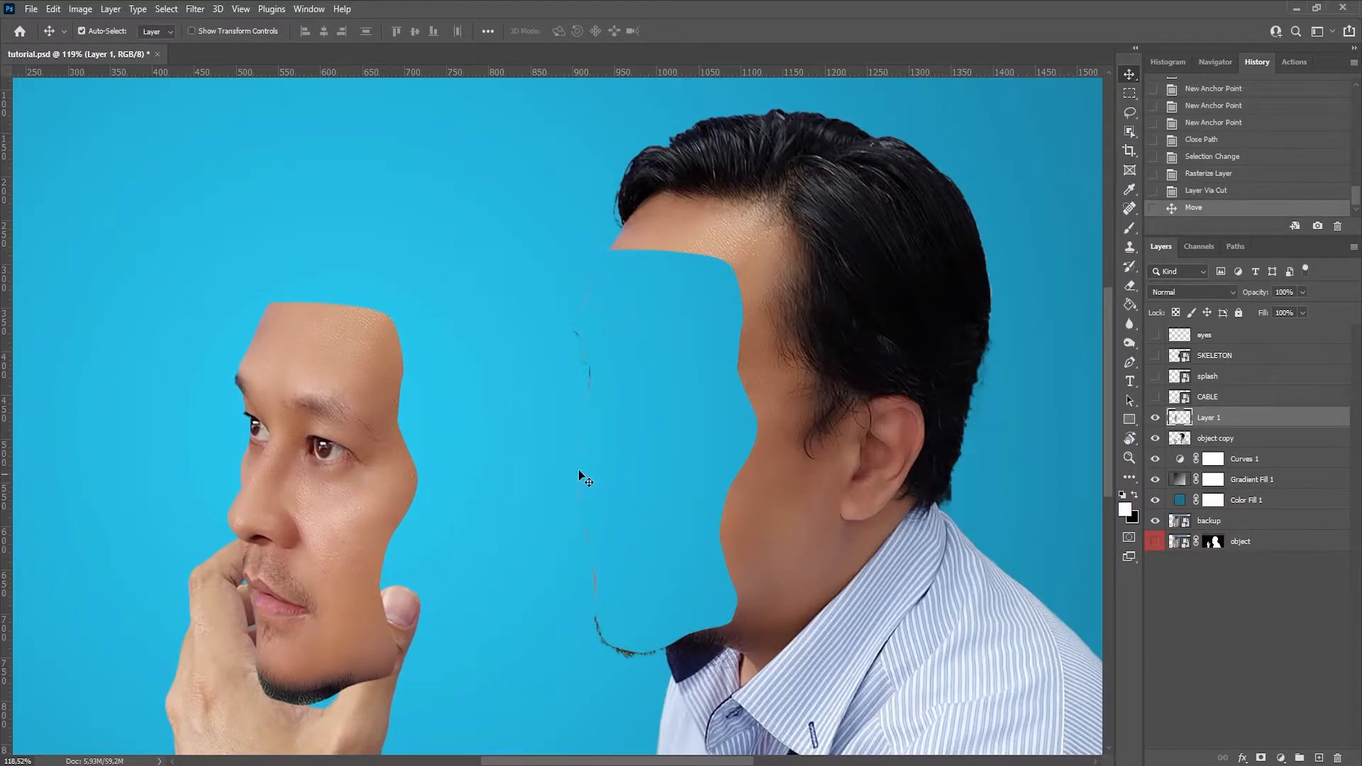
Add a layer mask to object copy and paint black over the leftover fringe along the removed face's front edge
{"action": "left_click", "coordinate": [1231, 445]}
{"action": "left_click", "coordinate": [1260, 758]}
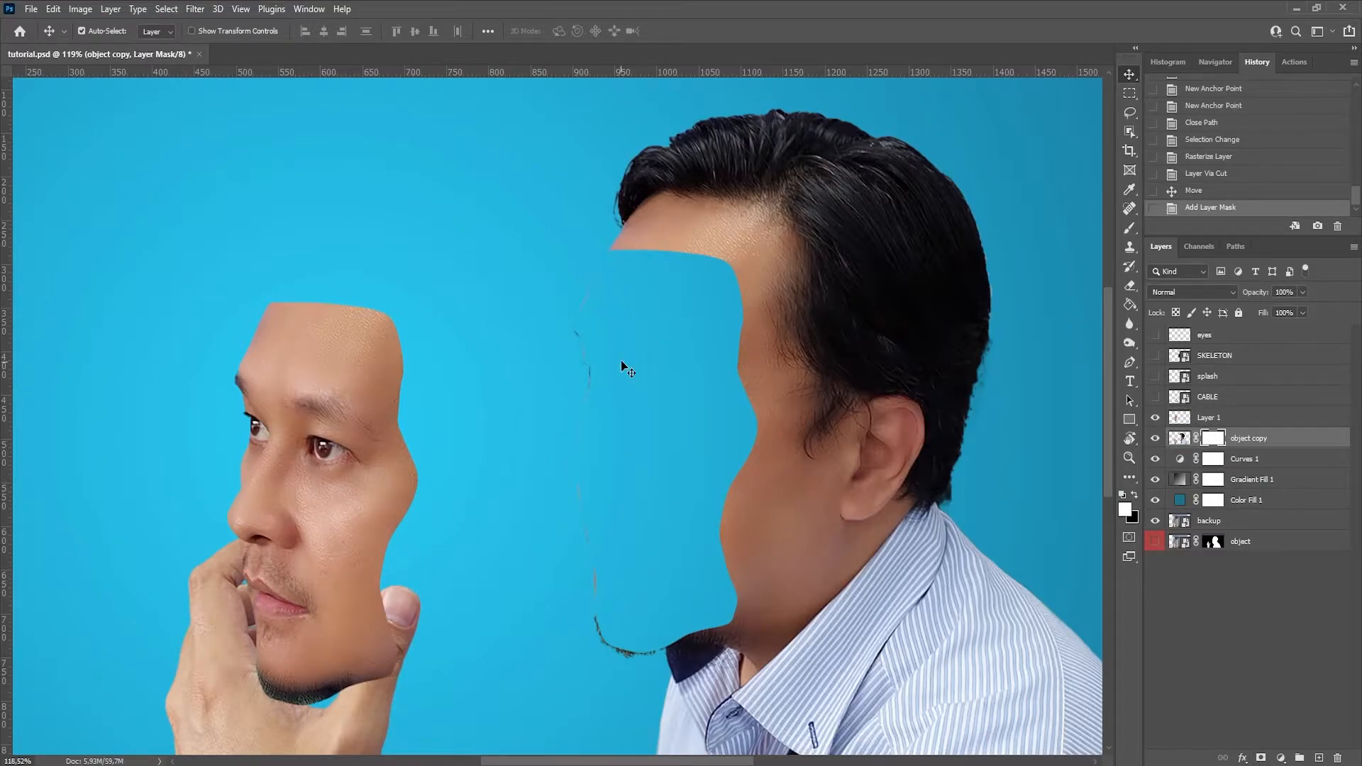
{"action": "left_click", "coordinate": [1130, 228]}
{"action": "key", "text": "x"}
{"action": "left_click", "coordinate": [587, 363]}
{"action": "left_click", "coordinate": [582, 349]}
{"action": "left_click", "coordinate": [585, 323]}
{"action": "left_click", "coordinate": [593, 303]}
{"action": "left_click", "coordinate": [581, 450]}
{"action": "left_click", "coordinate": [584, 472]}
{"action": "left_click", "coordinate": [593, 496]}
Undo the latest mask strokes, paint out the remaining face fringe with a 90 px brush and save the document
{"action": "mouse_move", "coordinate": [595, 496]}
{"action": "left_mouse_down"}
{"action": "mouse_move", "coordinate": [597, 594]}
{"action": "mouse_move", "coordinate": [639, 647]}
{"action": "left_mouse_up"}
{"action": "key", "text": "ctrl+z"}
{"action": "key", "text": "ctrl+z"}
{"action": "right_click", "coordinate": [617, 444]}
{"action": "left_click_drag", "start_coordinate": [699, 321], "coordinate": [732, 312]}
{"action": "key", "text": "Return"}
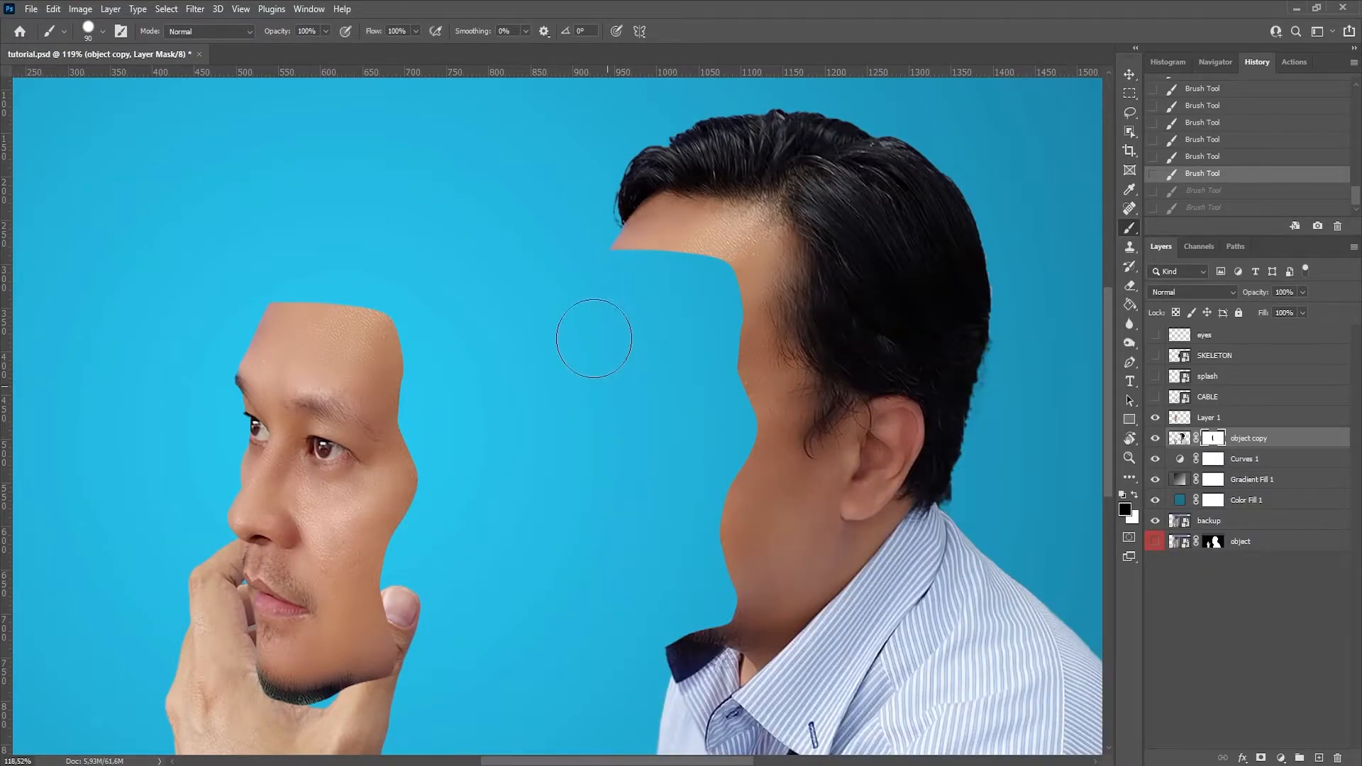
{"action": "left_click_drag", "start_coordinate": [595, 344], "coordinate": [606, 452]}
{"action": "scroll", "coordinate": [611, 455], "scroll_direction": "down", "scroll_amount": 4}
{"action": "key", "text": "ctrl+s"}
Add Bevel & Emboss to the object copy layer with the Inner Bevel style and try the Chisel Soft technique
{"action": "left_click", "coordinate": [1181, 439]}
{"action": "double_click", "coordinate": [1300, 442]}
{"action": "left_click", "coordinate": [817, 236]}
{"action": "left_click", "coordinate": [1092, 226]}
{"action": "left_click", "coordinate": [931, 238]}
{"action": "left_click", "coordinate": [931, 239]}
{"action": "left_click", "coordinate": [1085, 225]}
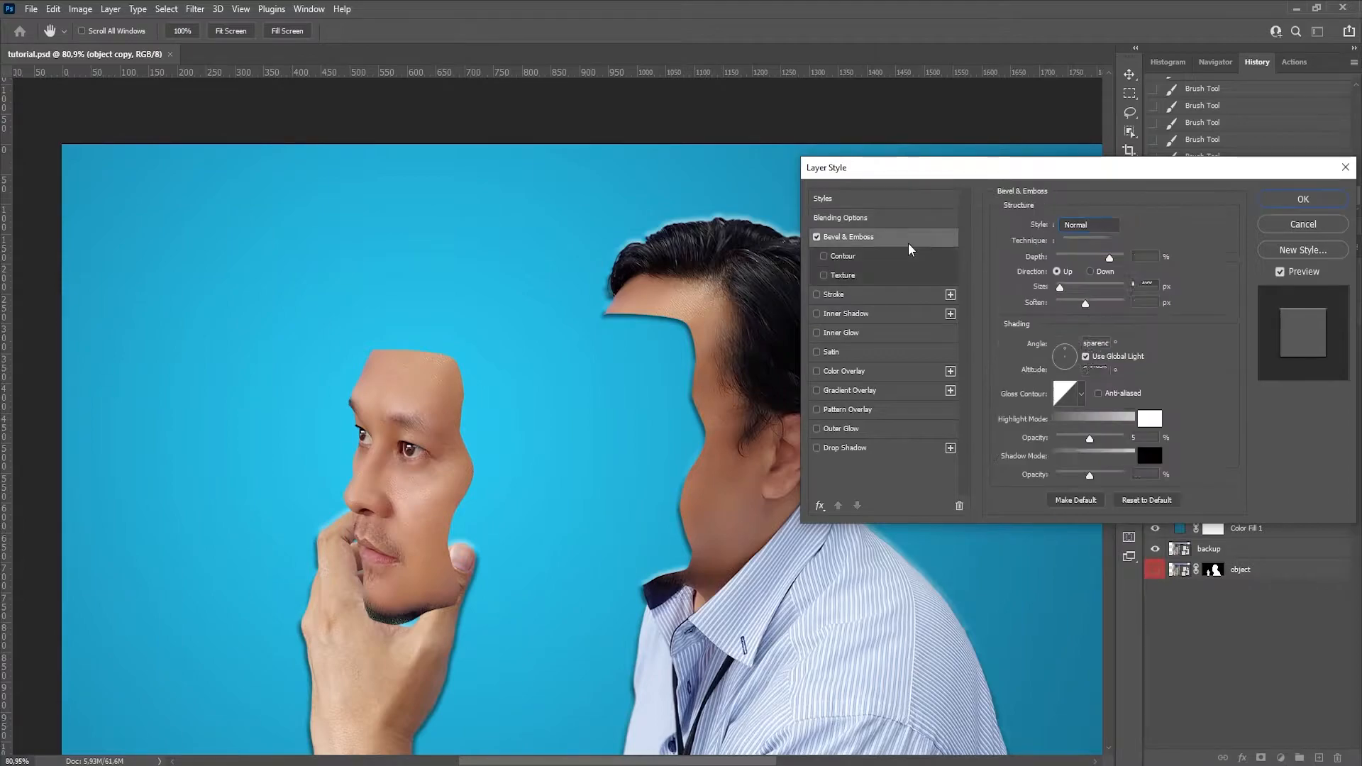
{"action": "left_click", "coordinate": [1083, 247]}
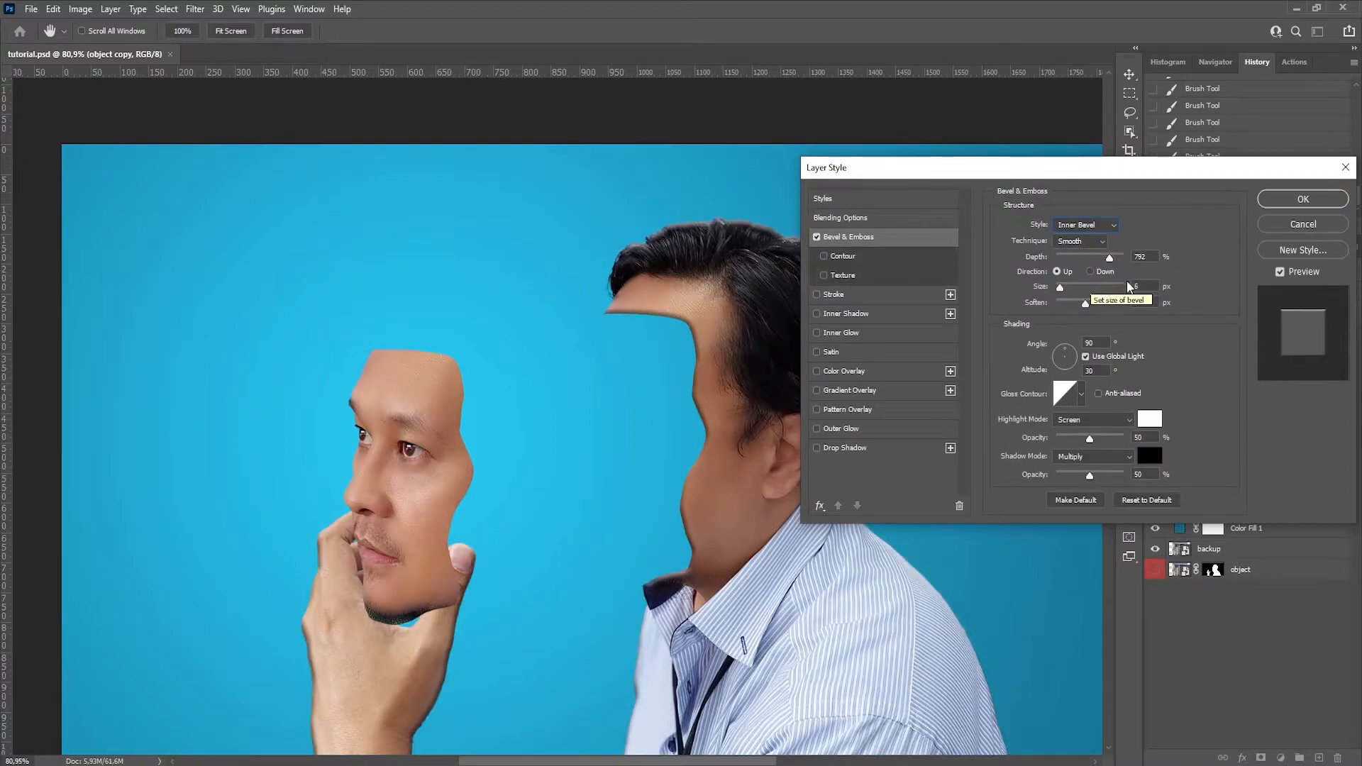
{"action": "left_click", "coordinate": [1093, 242]}
{"action": "left_click", "coordinate": [1087, 244]}
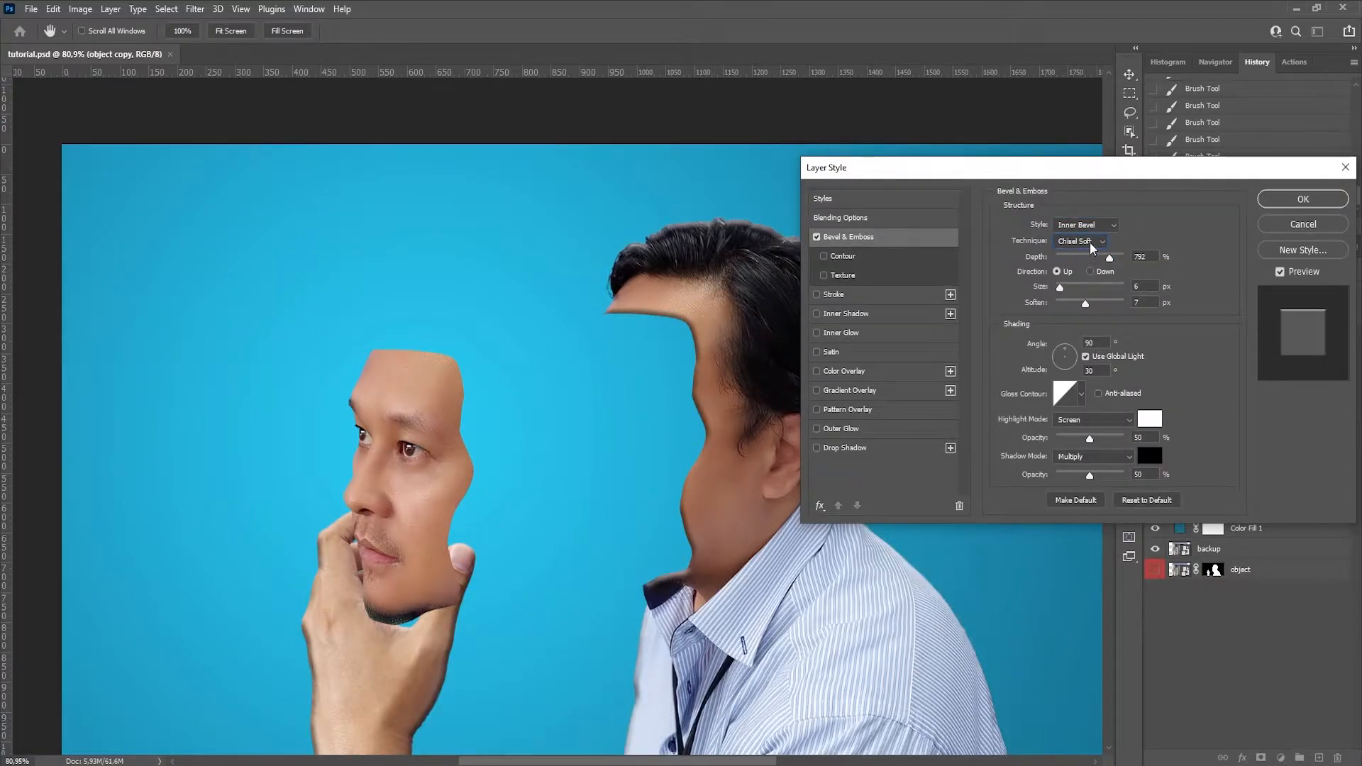
Apply the bevel with Smooth technique, Depth 417%, Direction Up, Size 4 px, Soften 7 px, Angle 169° and Altitude 0°
{"action": "left_click_drag", "start_coordinate": [1101, 259], "coordinate": [1084, 256]}
{"action": "left_click", "coordinate": [1058, 357]}
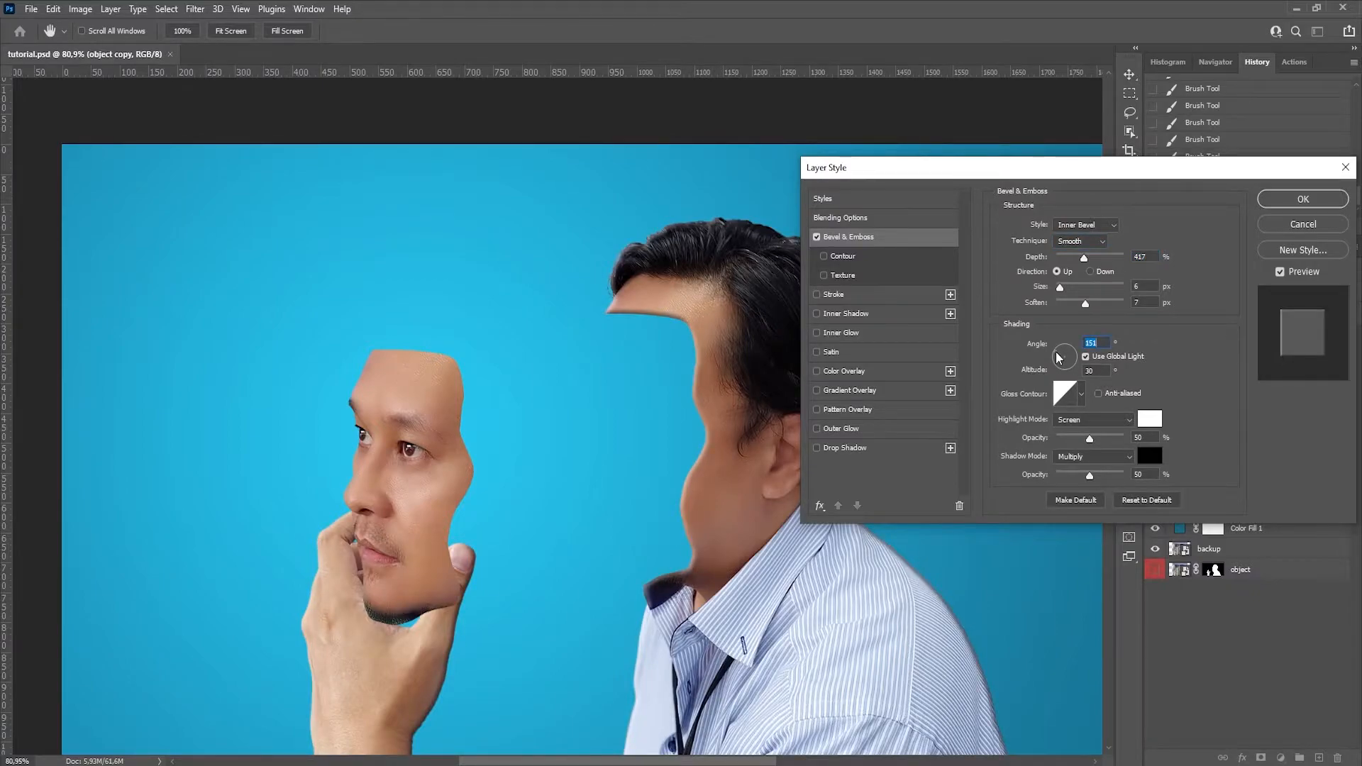
{"action": "left_click_drag", "start_coordinate": [1050, 355], "coordinate": [1057, 363]}
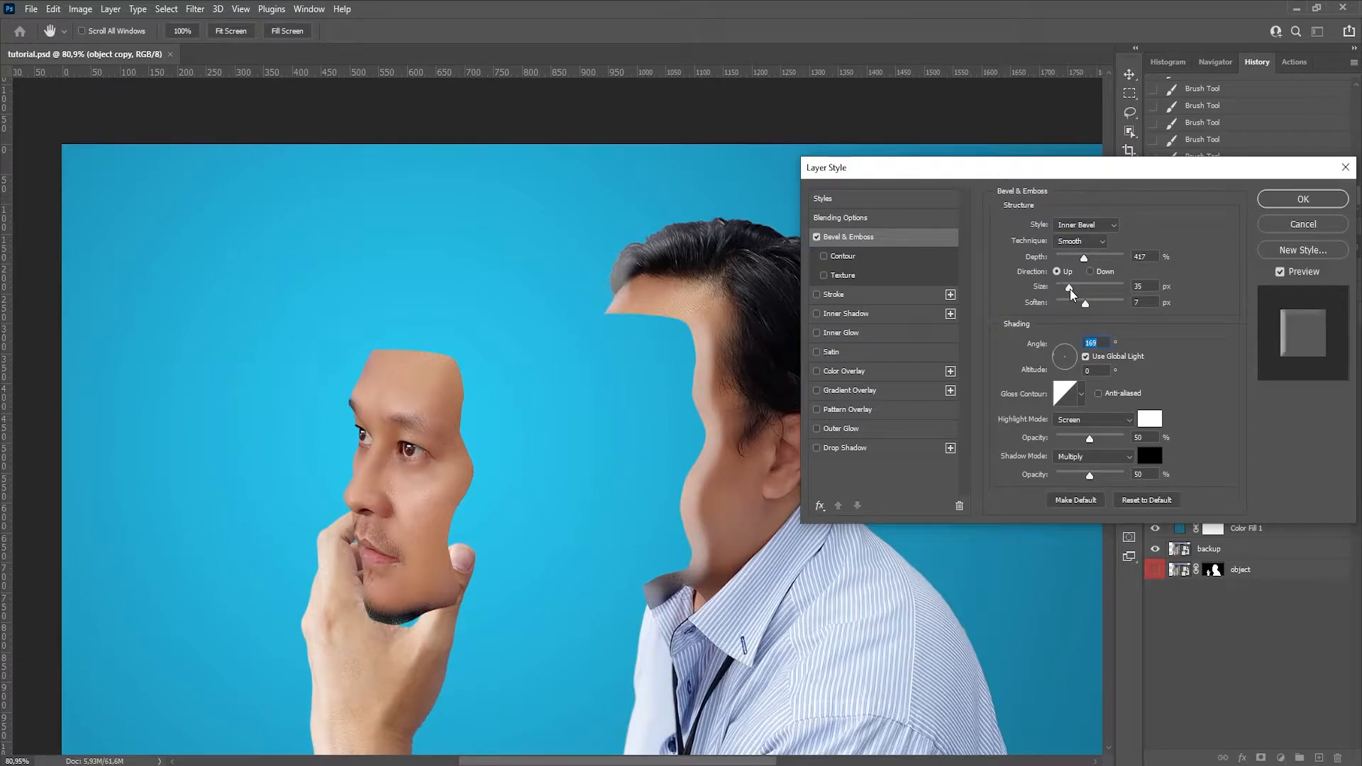
{"action": "left_click_drag", "start_coordinate": [1060, 287], "coordinate": [1085, 305]}
{"action": "left_click", "coordinate": [1091, 272]}
{"action": "left_click", "coordinate": [1058, 274]}
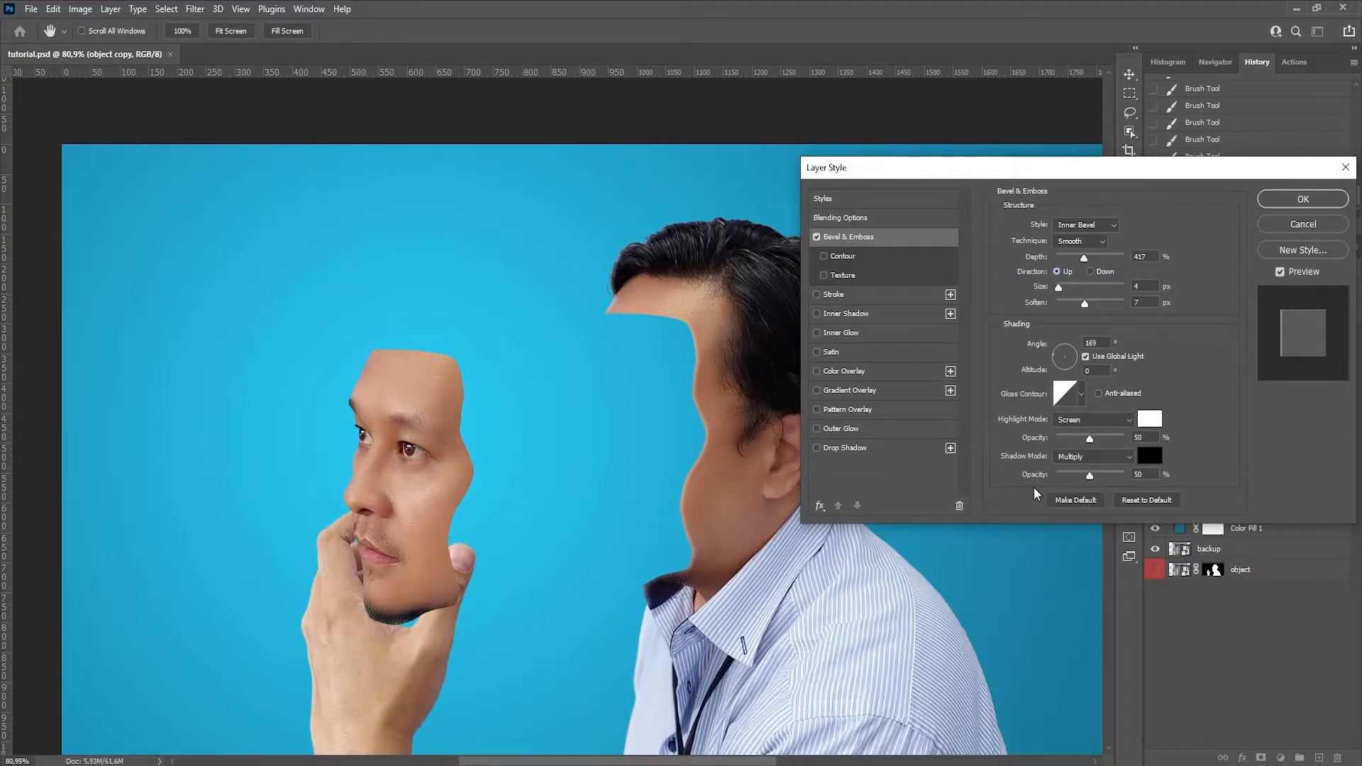
{"action": "left_click", "coordinate": [1309, 209]}
{"action": "left_click_drag", "start_coordinate": [798, 512], "coordinate": [768, 485]}
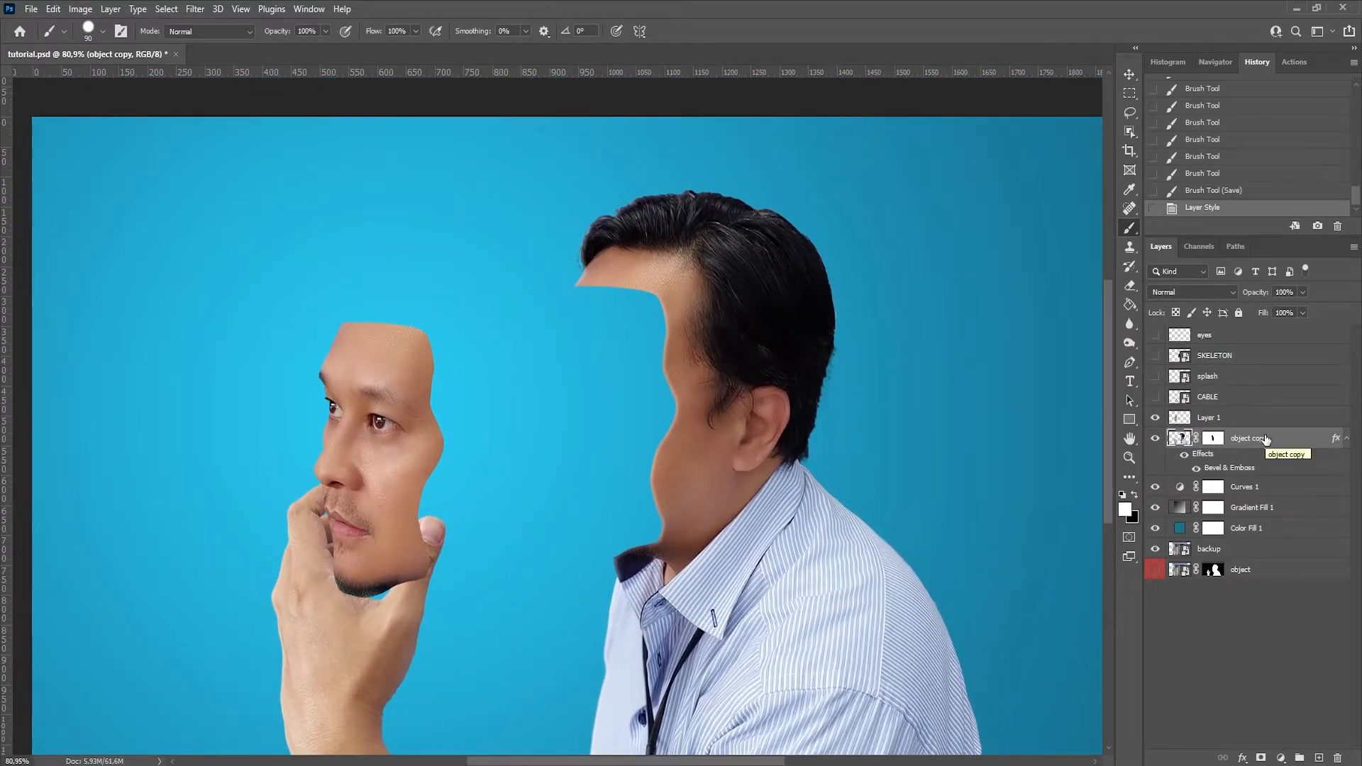
Rename Layer 1 as face and give it an orange color label
{"action": "double_click", "coordinate": [1206, 417]}
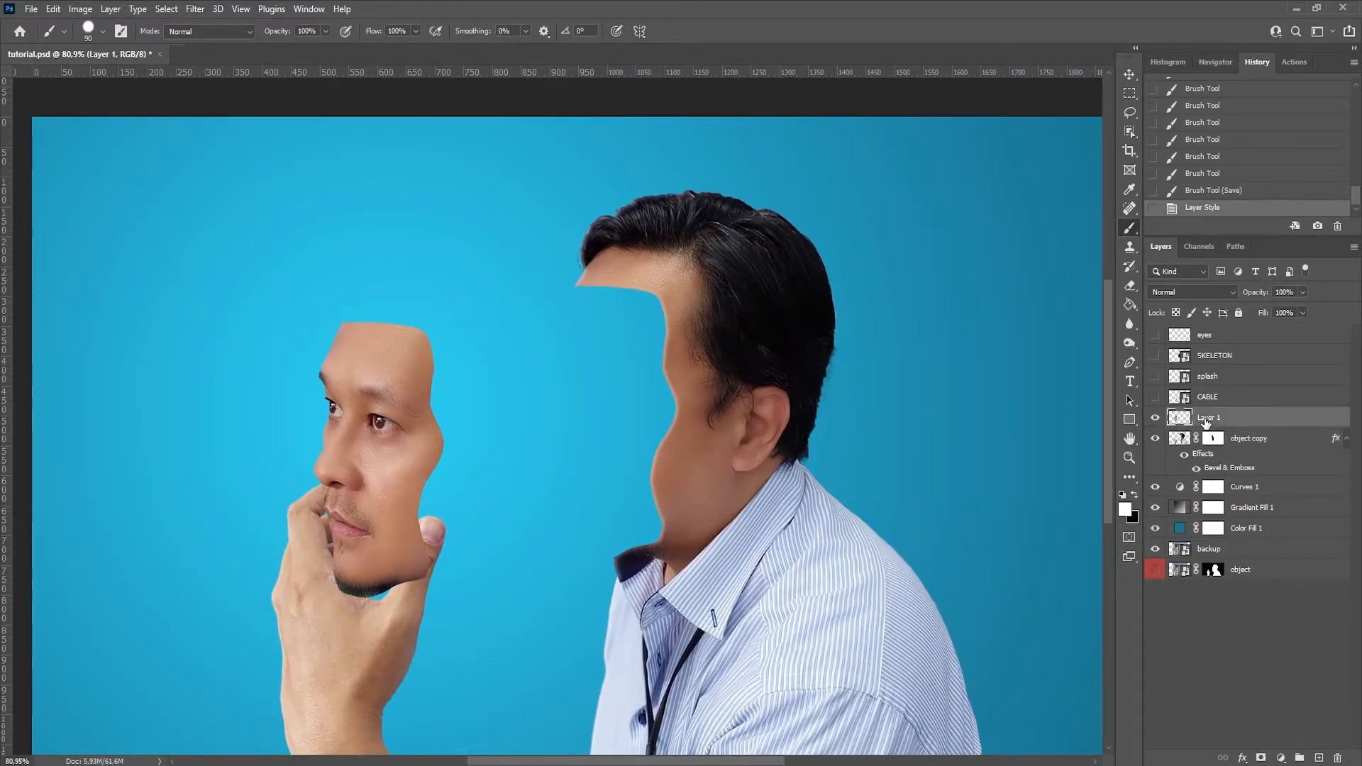
{"action": "key", "text": "Return"}
{"action": "right_click", "coordinate": [1241, 415]}
{"action": "left_click", "coordinate": [1112, 659]}
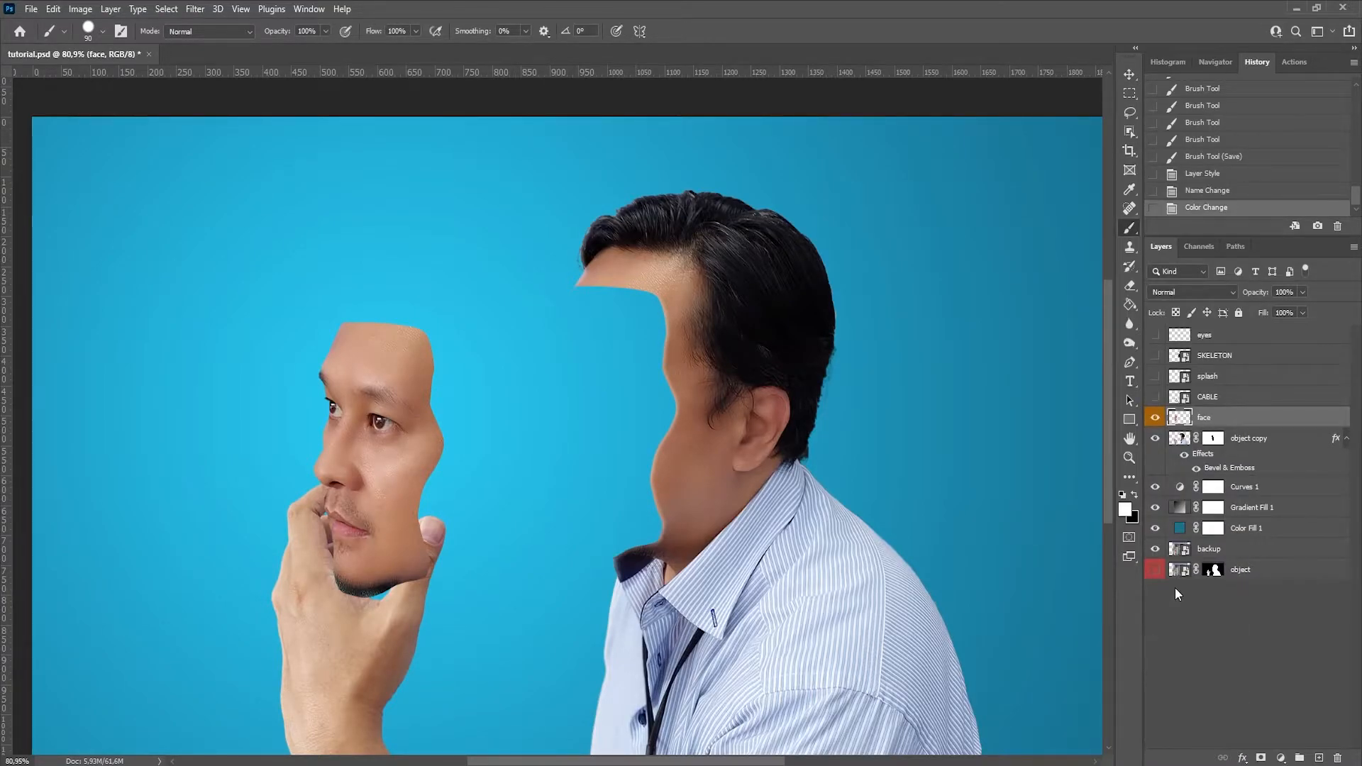
Convert the face layer to a Smart Object and move it below the object copy layer
{"action": "right_click", "coordinate": [1260, 424]}
{"action": "left_click", "coordinate": [1193, 361]}
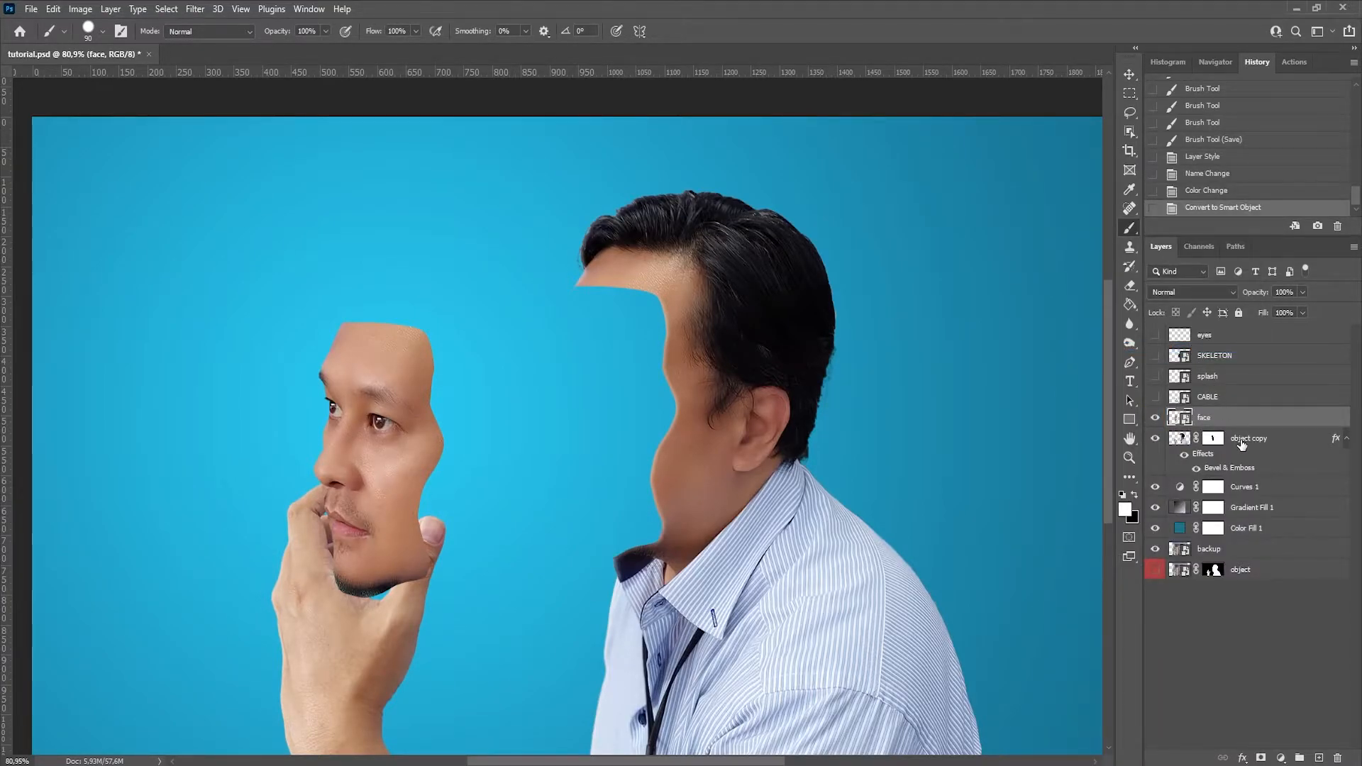
{"action": "left_click_drag", "start_coordinate": [1249, 421], "coordinate": [1248, 476]}
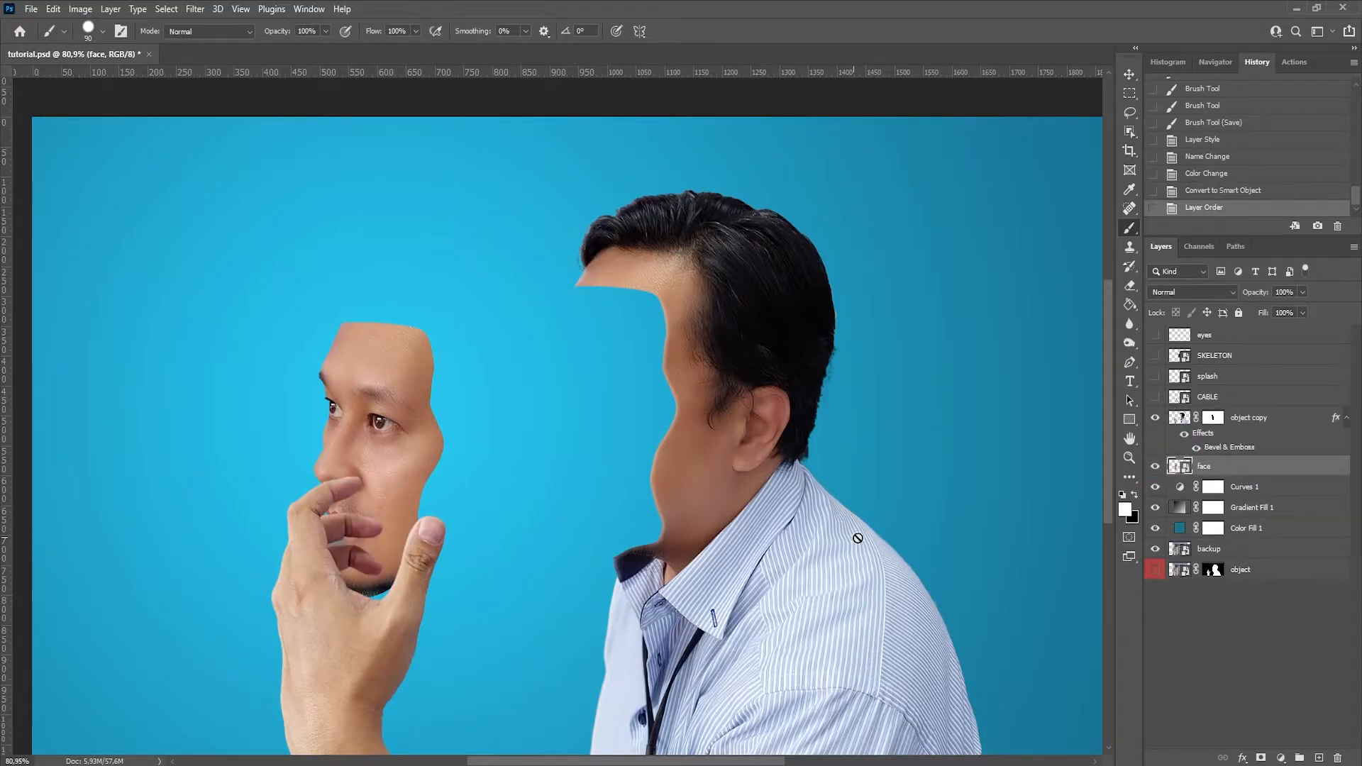
Free-transform the face, rotating it slightly clockwise and positioning it lower so the hand appears to hold it
{"action": "key", "text": "ctrl+t"}
{"action": "left_click_drag", "start_coordinate": [406, 469], "coordinate": [414, 507]}
{"action": "left_click_drag", "start_coordinate": [465, 353], "coordinate": [480, 364]}
{"action": "mouse_move", "coordinate": [411, 452]}
{"action": "left_mouse_down"}
{"action": "mouse_move", "coordinate": [411, 433]}
{"action": "mouse_move", "coordinate": [413, 445]}
{"action": "left_mouse_up"}
{"action": "left_click", "coordinate": [679, 31]}
{"action": "key", "text": "b"}
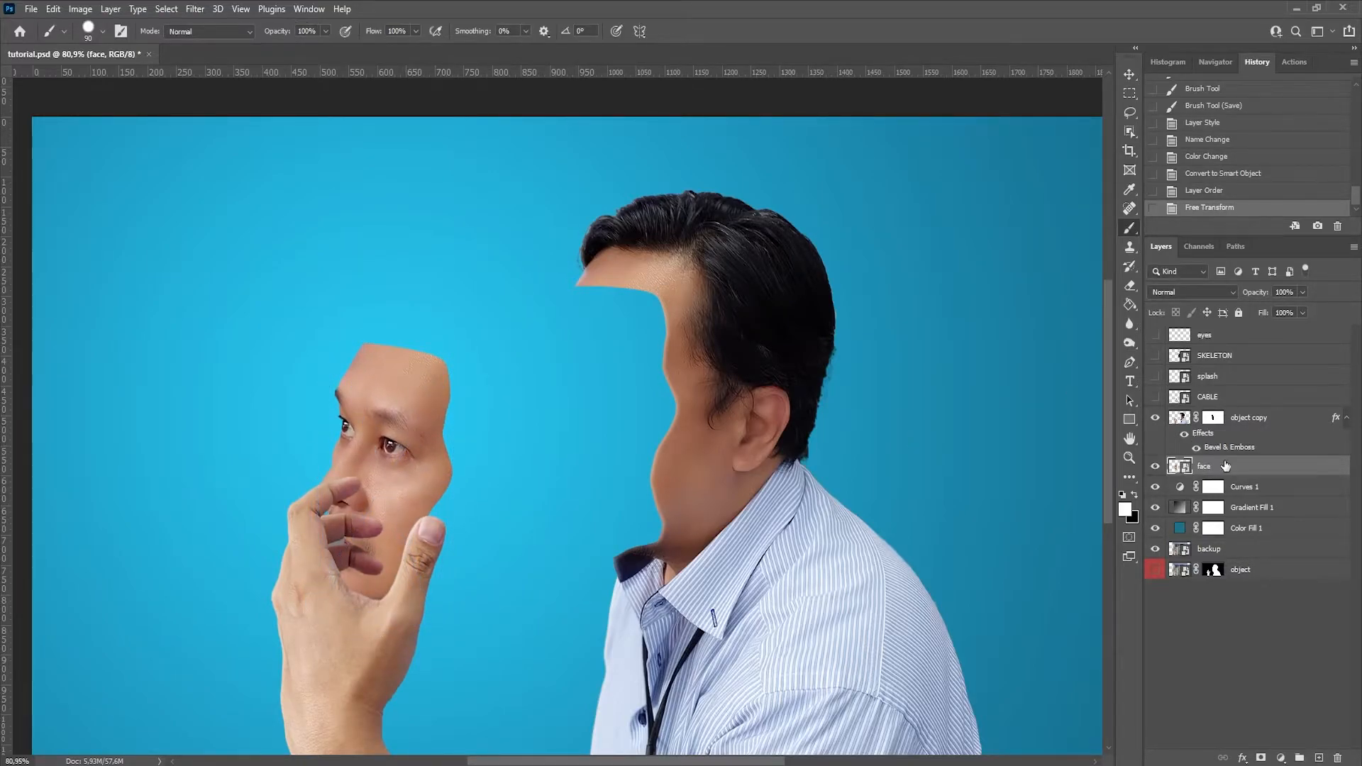
Apply Bevel & Emboss to the face layer with Size 6 px, Soften 10 px, Angle 153°, Altitude 32° and global light off
{"action": "double_click", "coordinate": [1245, 465]}
{"action": "left_click", "coordinate": [866, 235]}
{"action": "left_click_drag", "start_coordinate": [1069, 343], "coordinate": [1059, 355]}
{"action": "left_click", "coordinate": [1086, 357]}
{"action": "left_click_drag", "start_coordinate": [1058, 287], "coordinate": [1054, 305]}
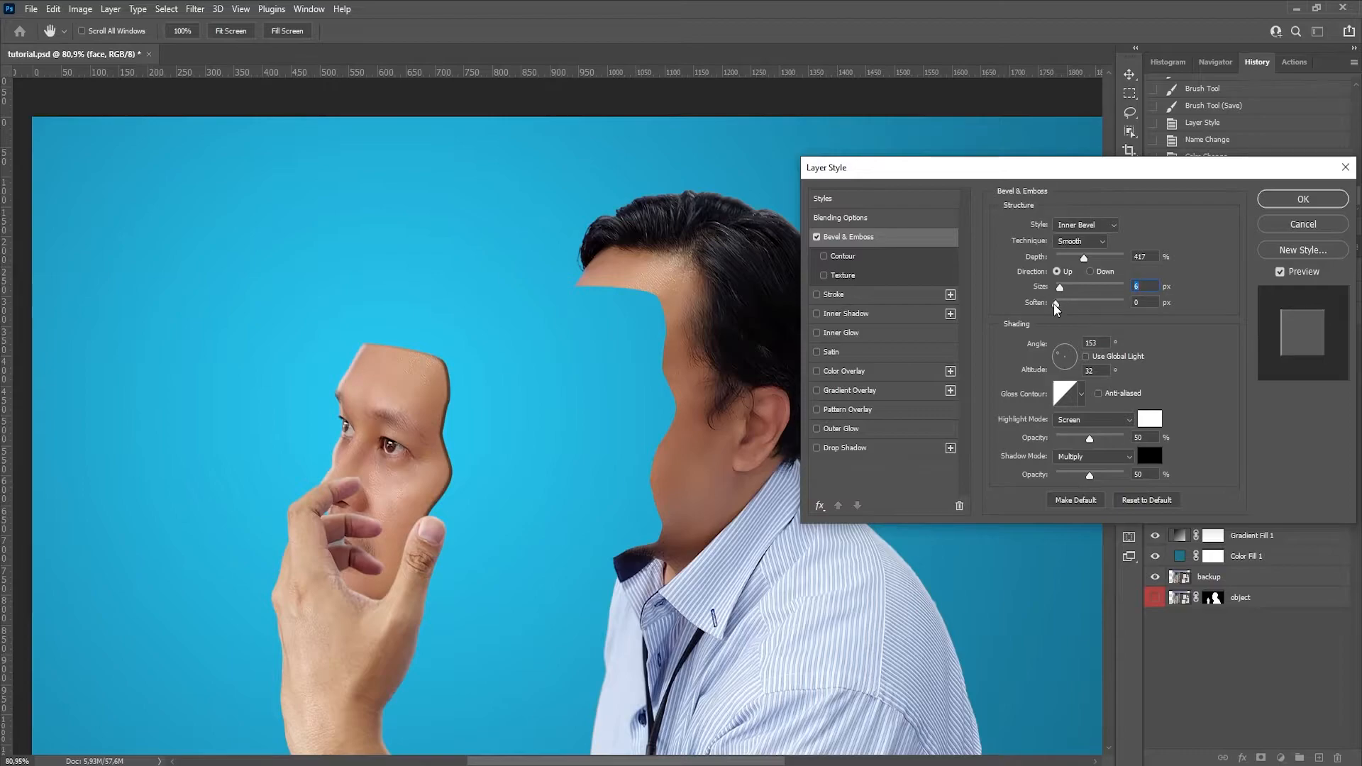
{"action": "key", "text": "Tab"}
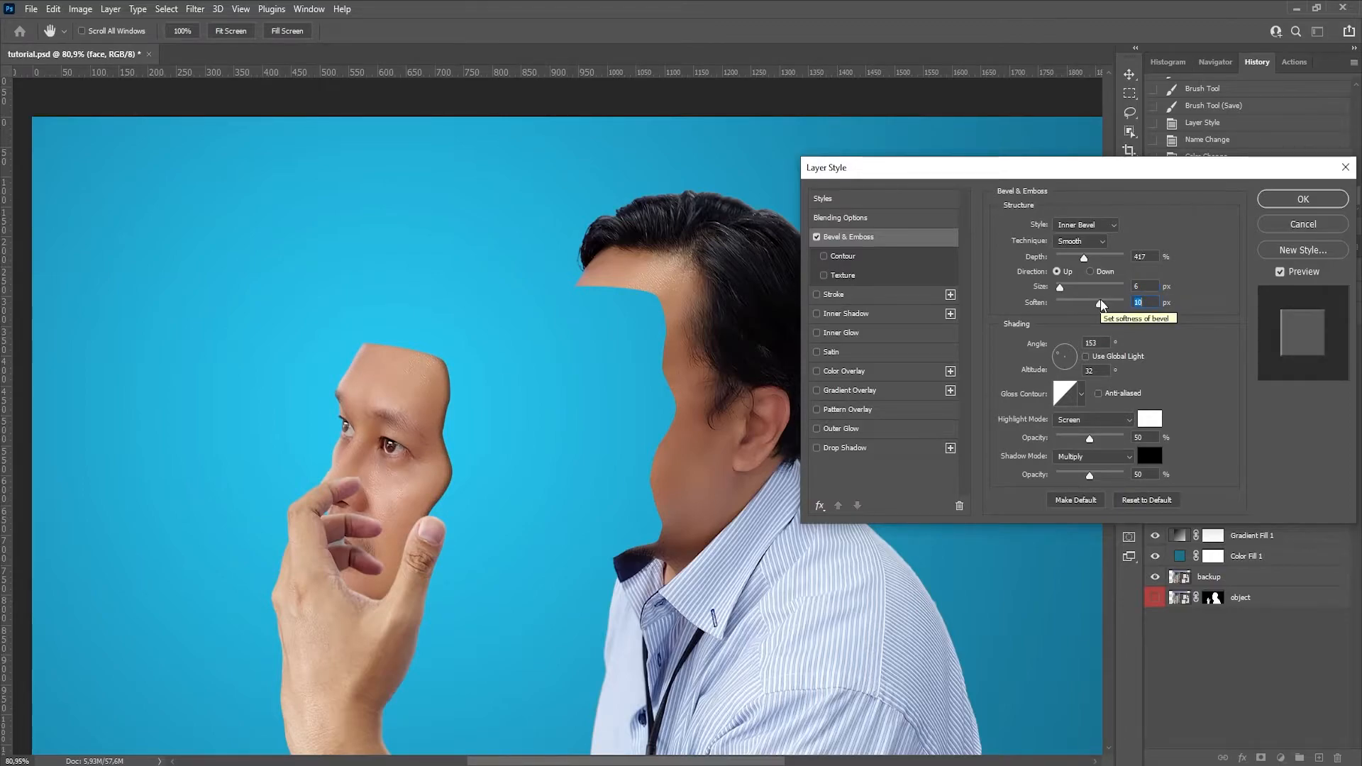
{"action": "left_click", "coordinate": [1277, 201]}
Turn off global light for the object copy layer's bevel and set its Angle to 168° and Altitude to 48°
{"action": "double_click", "coordinate": [1249, 448]}
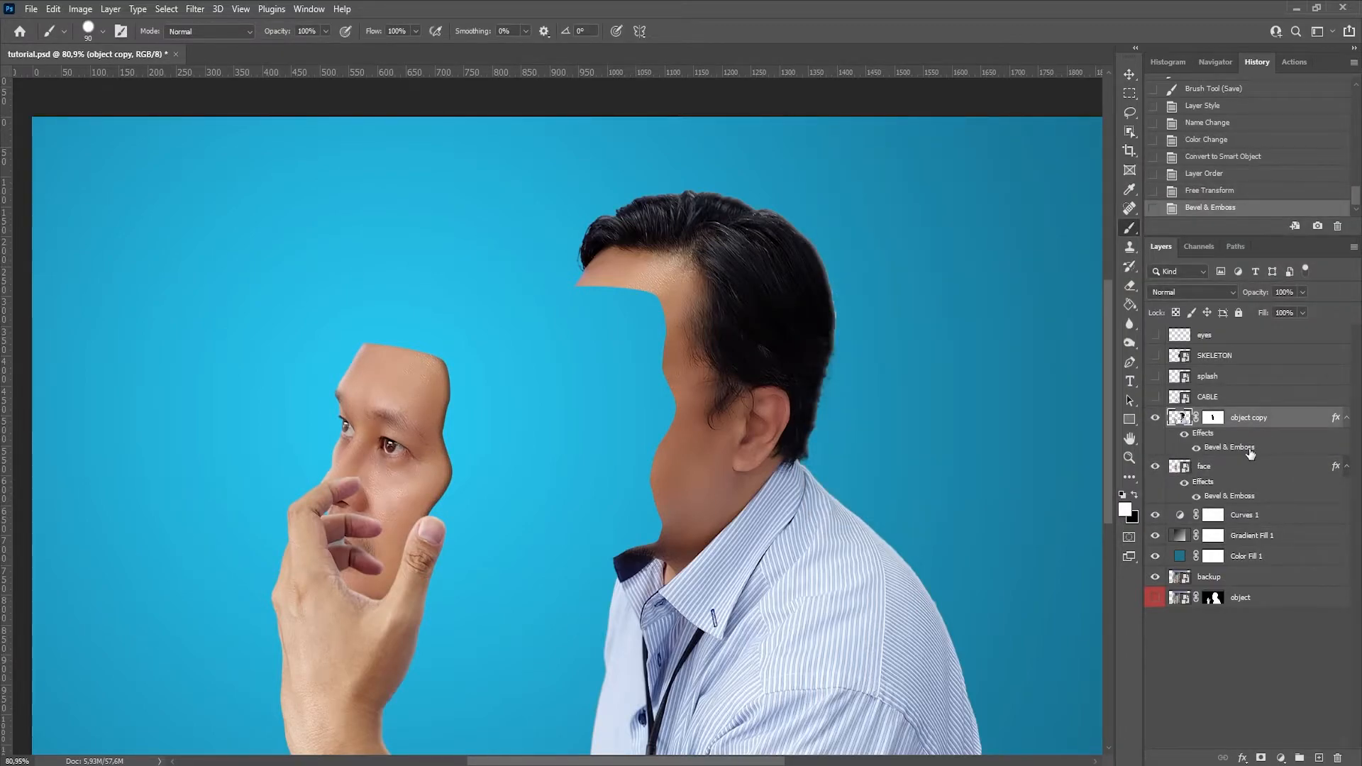
{"action": "left_click", "coordinate": [1086, 358]}
{"action": "left_click", "coordinate": [1052, 359]}
{"action": "left_click", "coordinate": [1059, 360]}
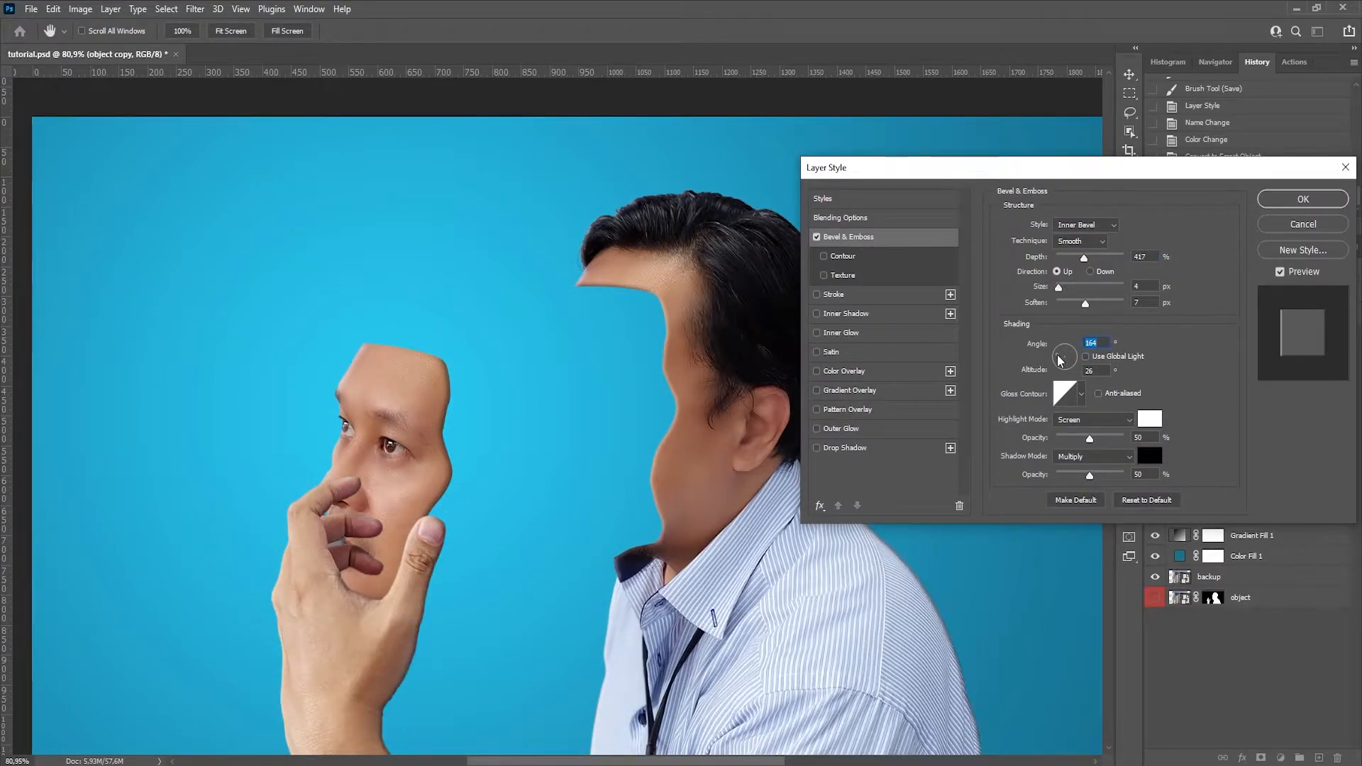
{"action": "left_click", "coordinate": [1061, 359]}
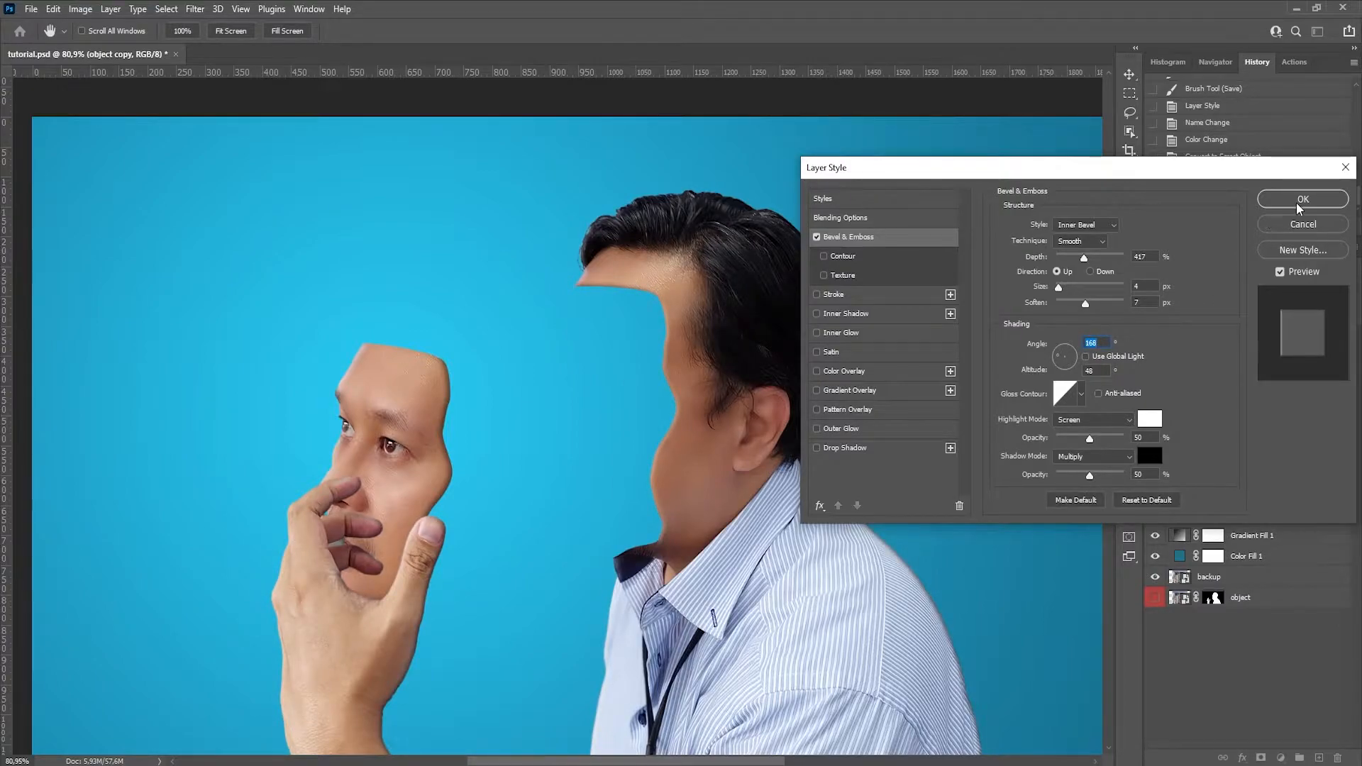
{"action": "left_click", "coordinate": [1302, 200]}
Convert the object copy layer's bevel effect into separate layers and compare the image with the new shadows layer off and on
{"action": "right_click", "coordinate": [1337, 419]}
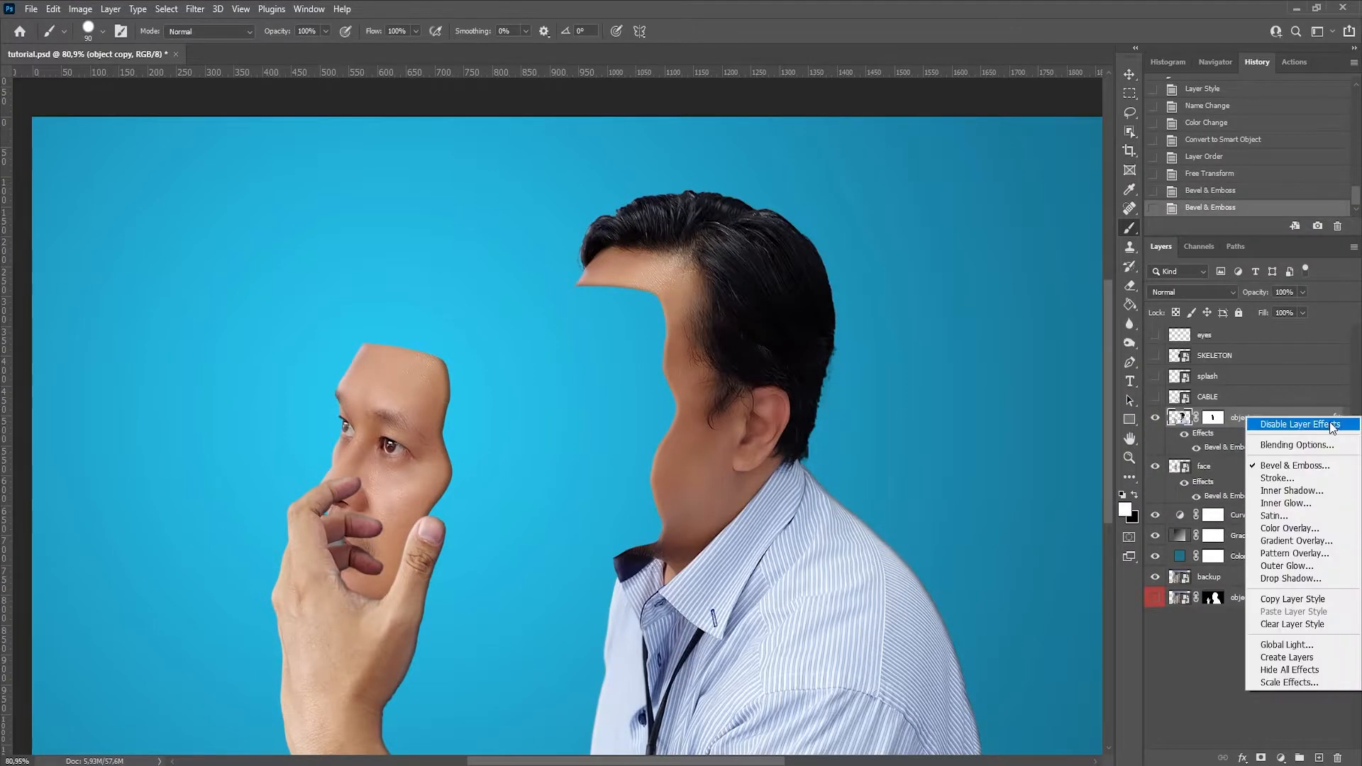
{"action": "left_click", "coordinate": [1316, 660]}
{"action": "left_click", "coordinate": [1155, 418]}
{"action": "left_click", "coordinate": [1155, 418]}
{"action": "left_click", "coordinate": [1154, 418]}
{"action": "left_click", "coordinate": [1154, 418]}
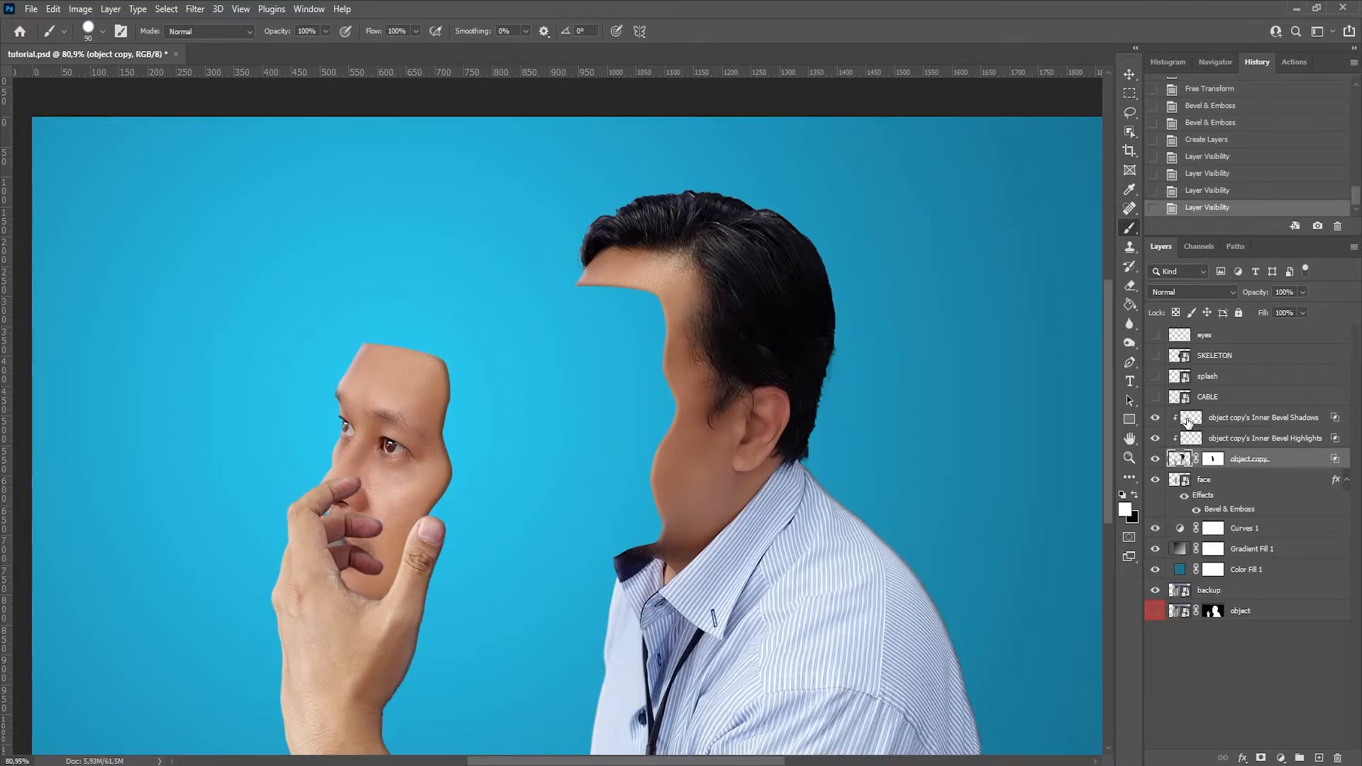
Mask the object copy's Inner Bevel Shadows layer, hiding the shadow along the shirt, hand and hair, and check the Inner Bevel Highlights layer's effect
{"action": "left_click", "coordinate": [1188, 422]}
{"action": "left_click", "coordinate": [1261, 757]}
{"action": "mouse_move", "coordinate": [818, 488]}
{"action": "left_mouse_down"}
{"action": "mouse_move", "coordinate": [610, 201]}
{"action": "mouse_move", "coordinate": [787, 232]}
{"action": "mouse_move", "coordinate": [826, 355]}
{"action": "left_mouse_up"}
{"action": "scroll", "coordinate": [951, 557], "scroll_direction": "down", "scroll_amount": 3}
{"action": "mouse_move", "coordinate": [951, 556]}
{"action": "left_mouse_down"}
{"action": "mouse_move", "coordinate": [812, 463]}
{"action": "mouse_move", "coordinate": [796, 653]}
{"action": "mouse_move", "coordinate": [481, 674]}
{"action": "mouse_move", "coordinate": [439, 505]}
{"action": "mouse_move", "coordinate": [344, 496]}
{"action": "left_mouse_up"}
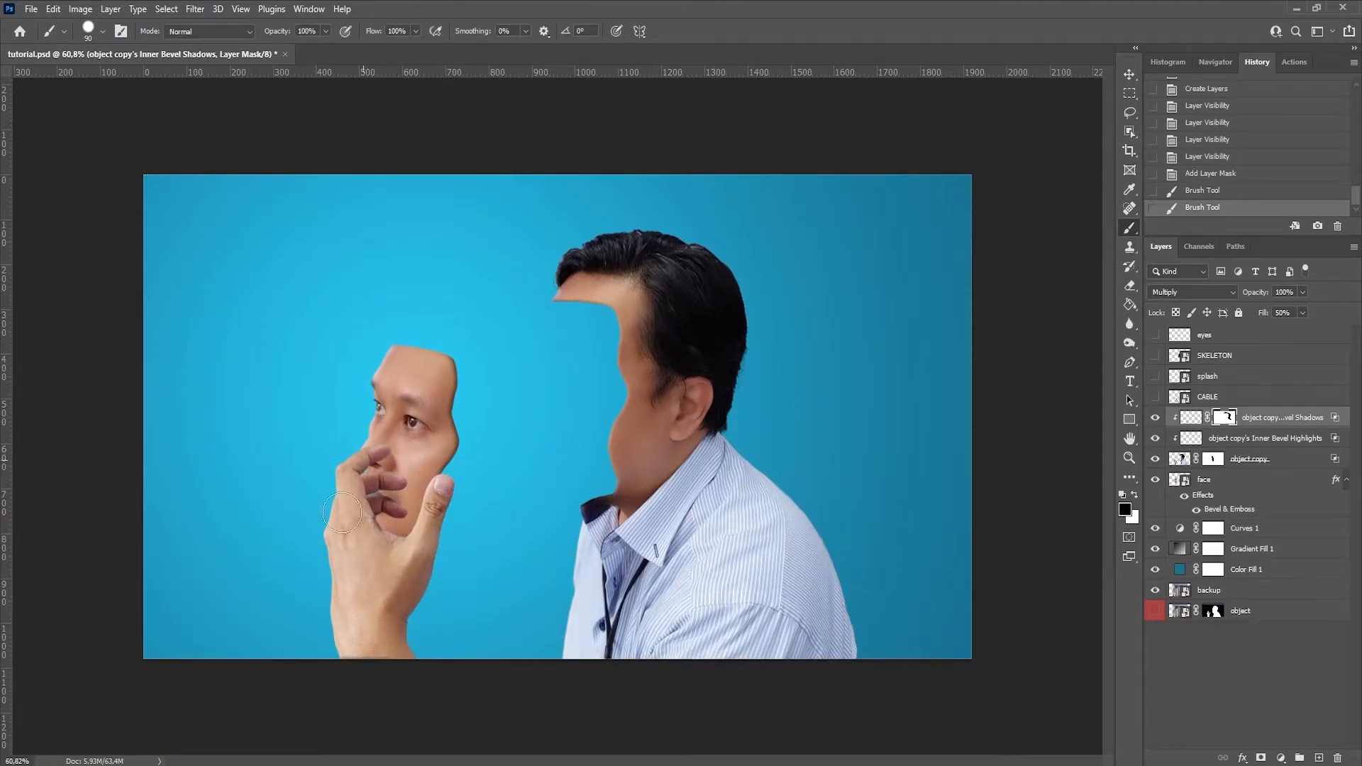
{"action": "left_click_drag", "start_coordinate": [389, 623], "coordinate": [440, 639]}
{"action": "left_click_drag", "start_coordinate": [617, 234], "coordinate": [759, 284]}
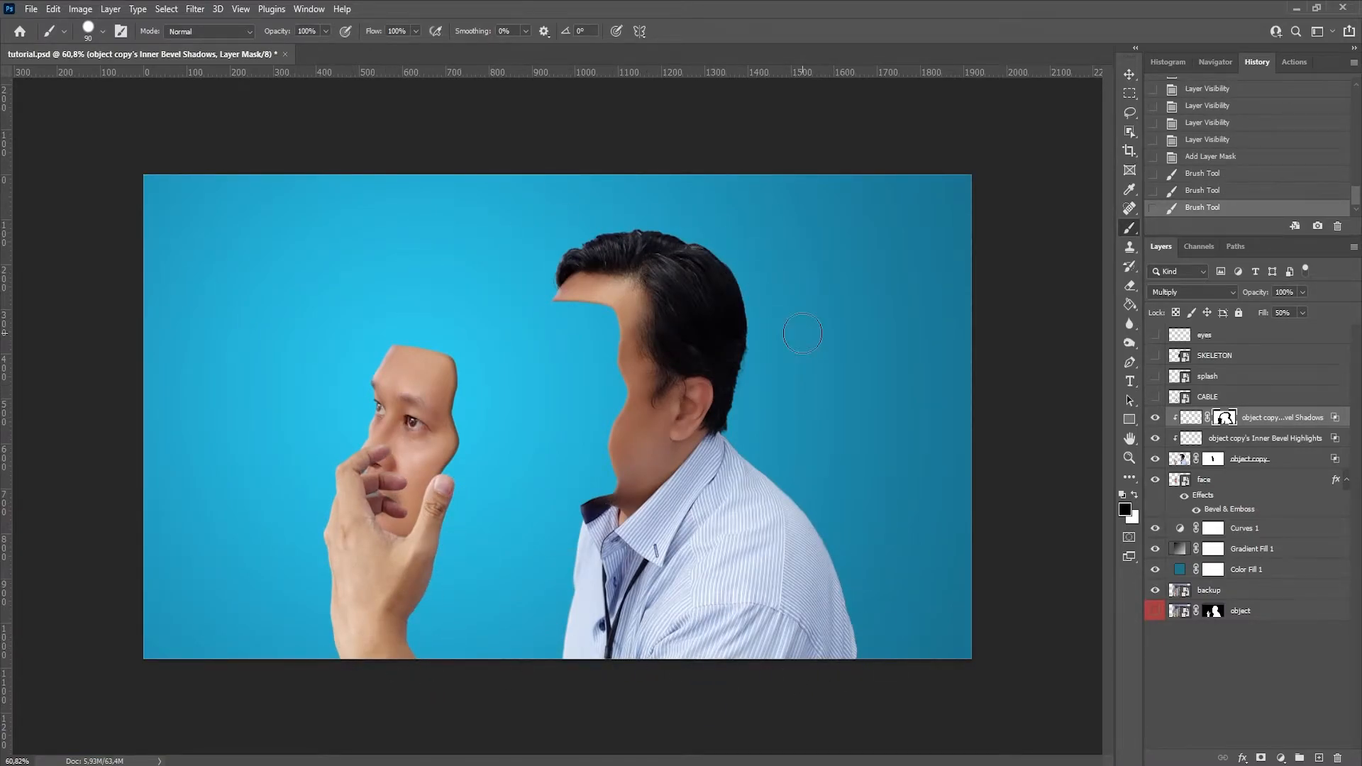
{"action": "scroll", "coordinate": [603, 376], "scroll_direction": "up", "scroll_amount": 3}
{"action": "key", "text": "x"}
{"action": "left_click", "coordinate": [1227, 442]}
{"action": "left_click", "coordinate": [1155, 438]}
{"action": "left_click", "coordinate": [1154, 438]}
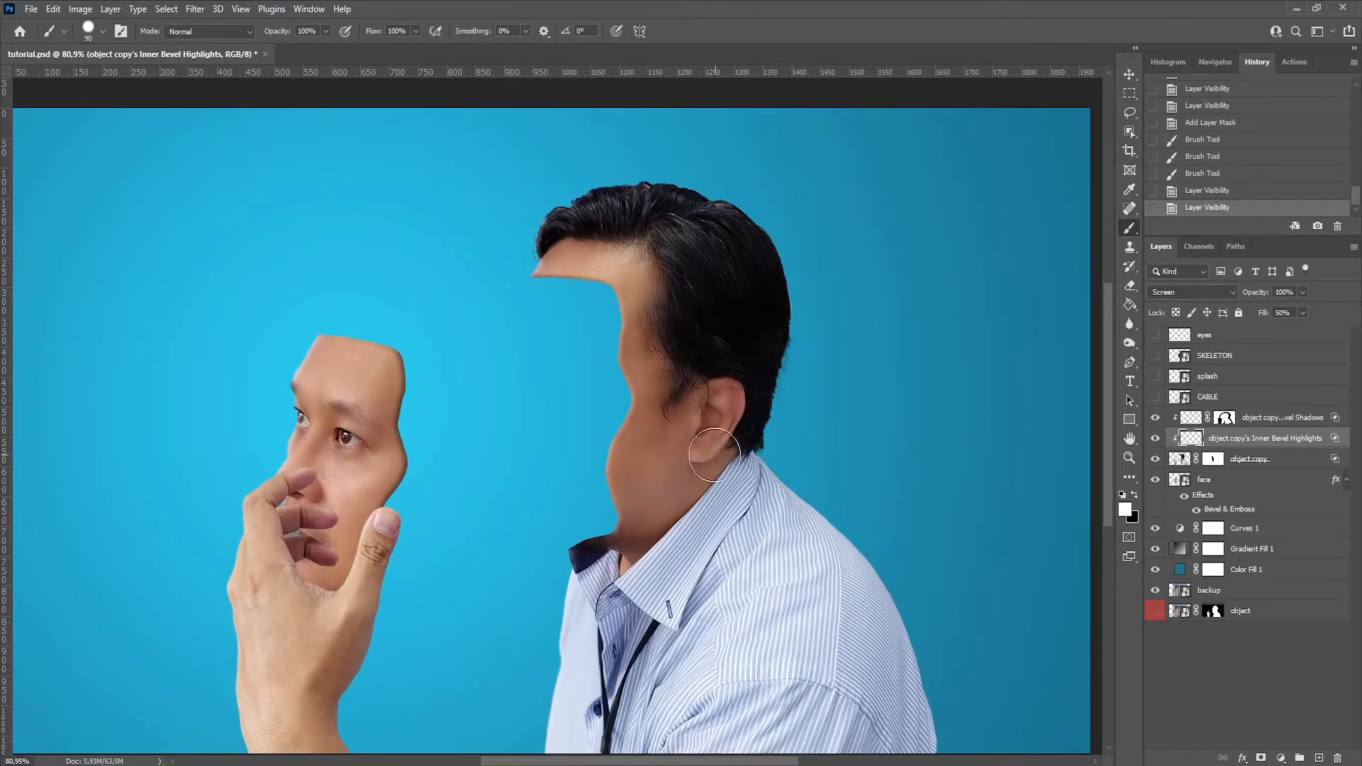
Change the face layer's Bevel & Emboss to Depth 115% and Soften 13 px
{"action": "left_click", "coordinate": [1258, 483]}
{"action": "double_click", "coordinate": [1239, 509]}
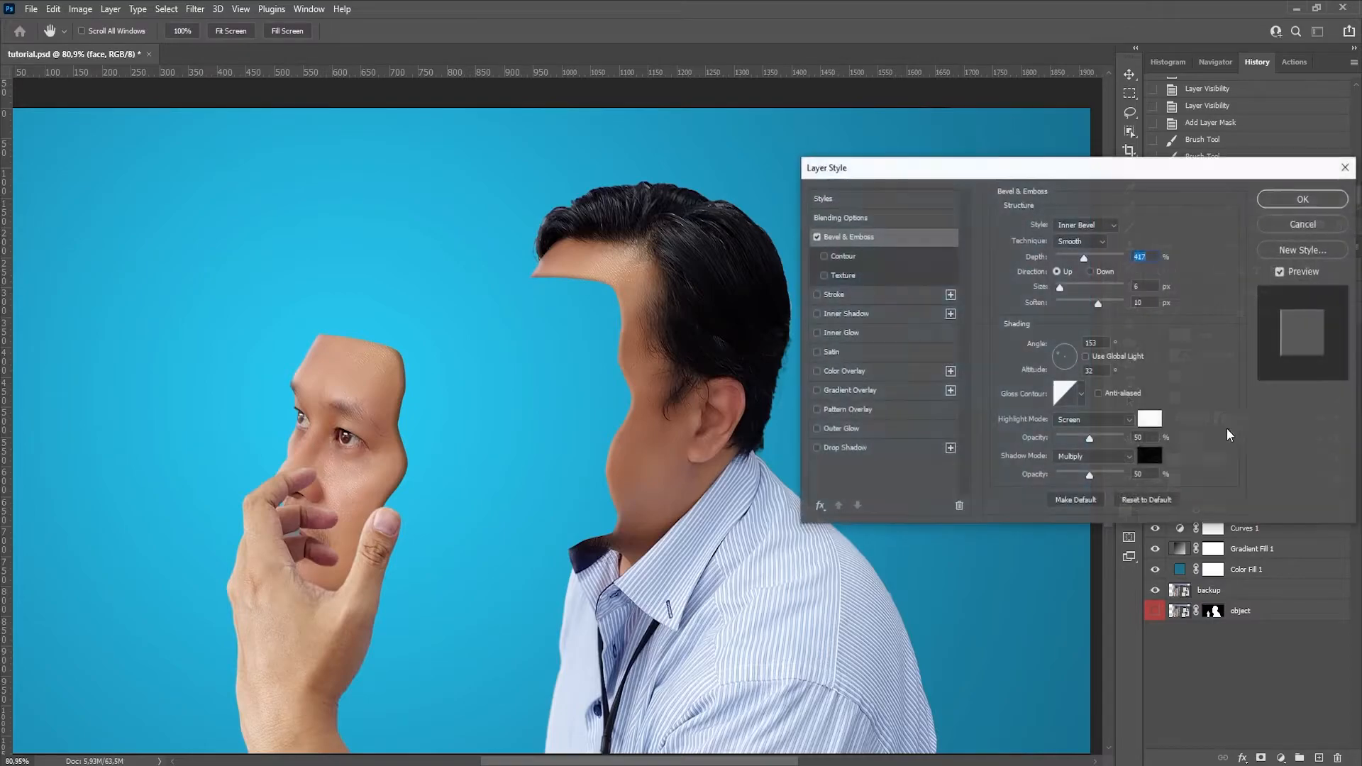
{"action": "left_click", "coordinate": [1056, 272]}
{"action": "left_click_drag", "start_coordinate": [1063, 273], "coordinate": [1112, 301]}
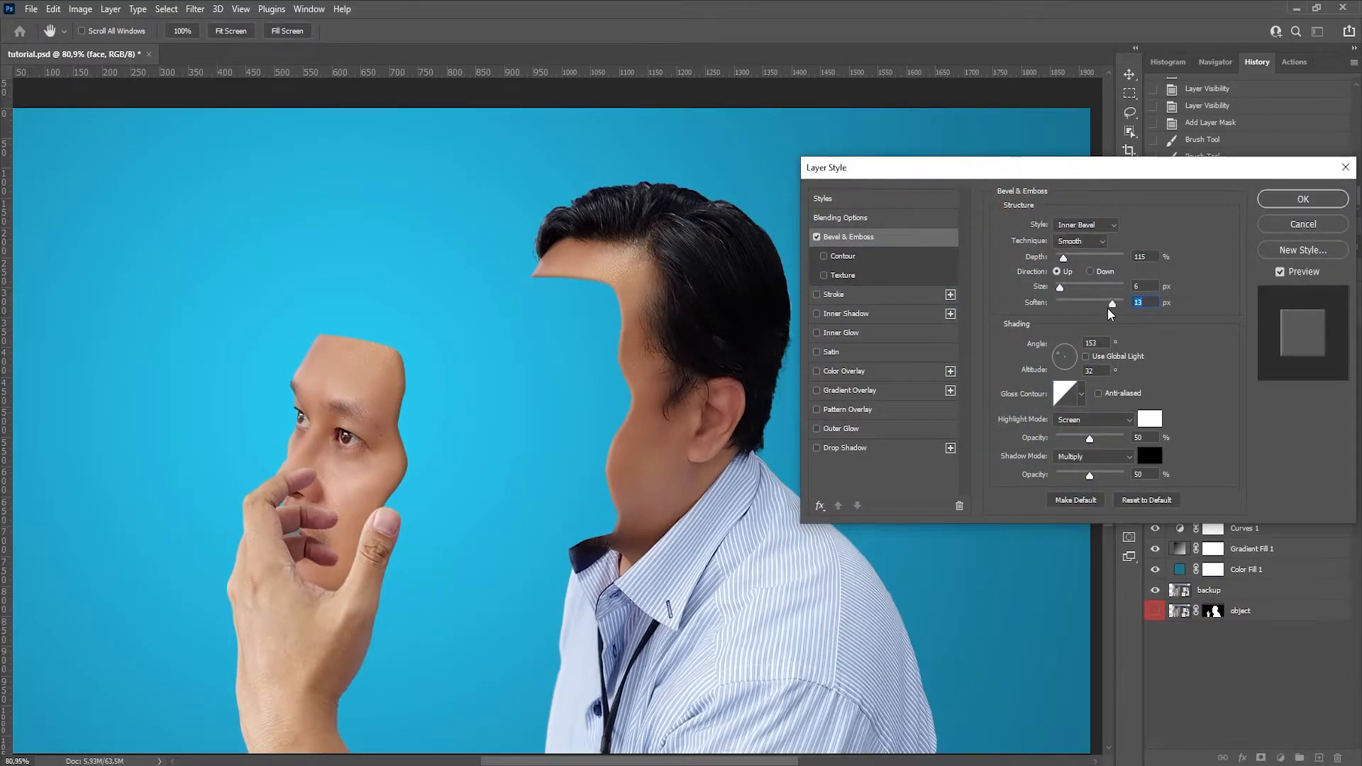
{"action": "left_click", "coordinate": [1288, 198]}
Try to split the face layer's bevel into separate shadow and highlight layers, compare their visibility, and undo the split
{"action": "right_click", "coordinate": [1335, 480]}
{"action": "left_click", "coordinate": [1287, 722]}
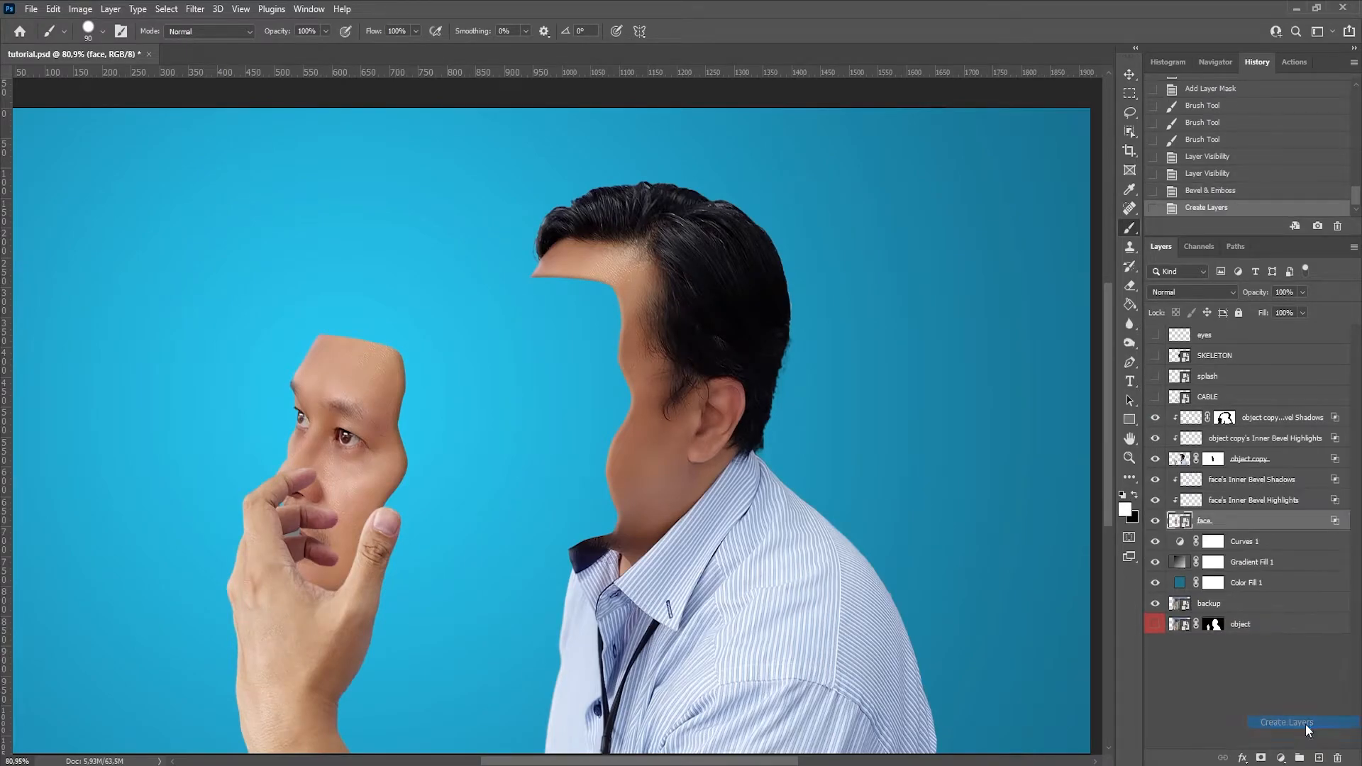
{"action": "left_click", "coordinate": [1155, 480]}
{"action": "left_click", "coordinate": [1154, 480]}
{"action": "left_click", "coordinate": [1155, 500]}
{"action": "left_click", "coordinate": [1154, 500]}
{"action": "left_click", "coordinate": [1155, 501]}
{"action": "left_click", "coordinate": [1155, 500]}
{"action": "key", "text": "ctrl+z"}
{"action": "key", "text": "ctrl+z"}
{"action": "key", "text": "ctrl+z"}
{"action": "key", "text": "ctrl+z"}
{"action": "key", "text": "ctrl+z"}
{"action": "key", "text": "ctrl+z"}
{"action": "key", "text": "ctrl+z"}
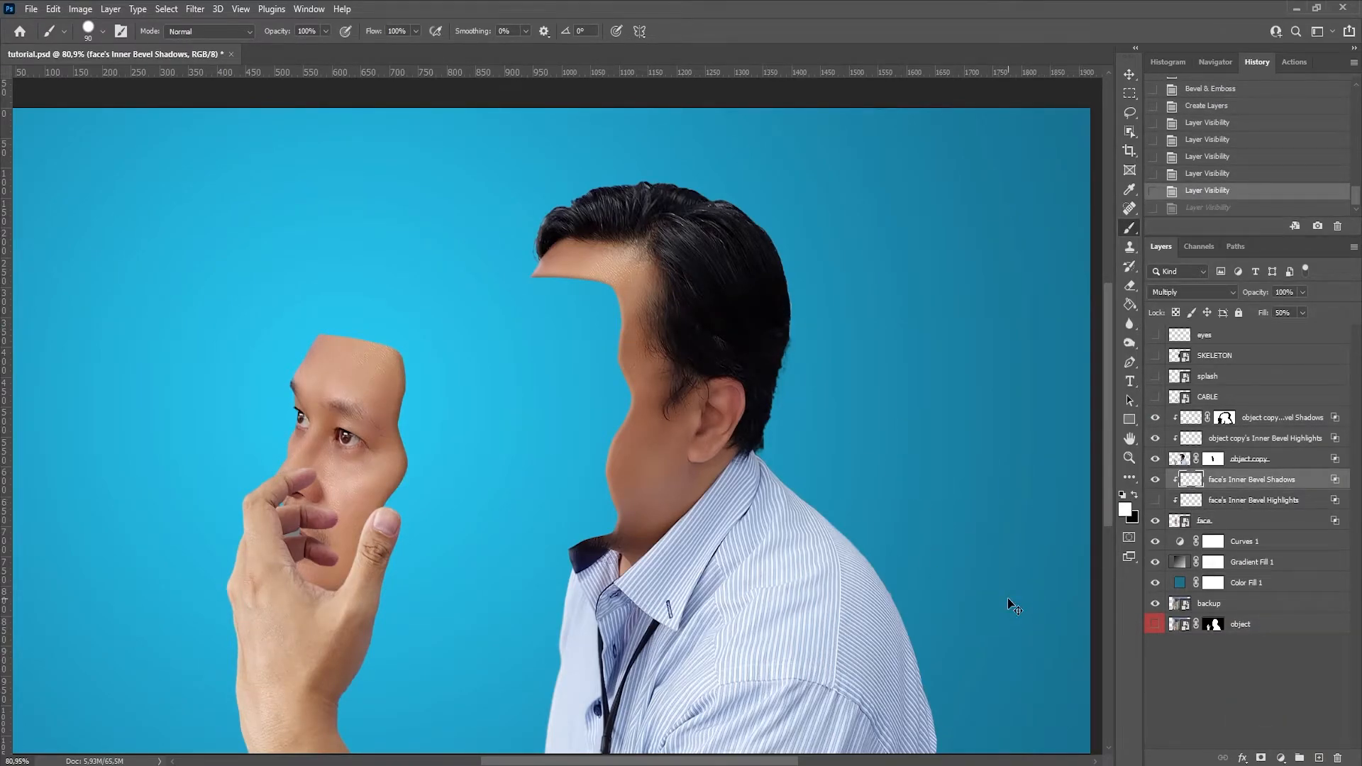
{"action": "scroll", "coordinate": [758, 444], "scroll_direction": "down", "scroll_amount": 1}
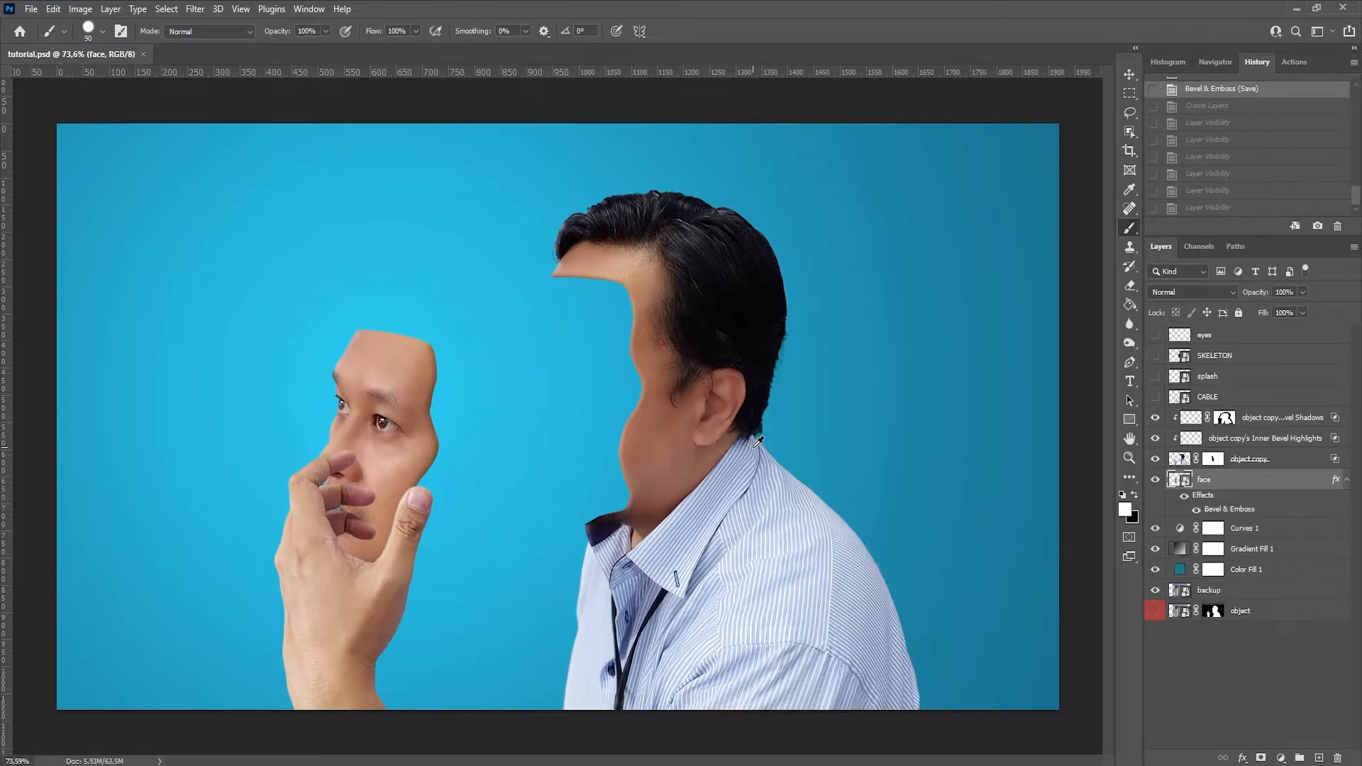
Target the object copy layer's mask, lower the layer opacity to 67%, and load the face layer's outline as a selection
{"action": "scroll", "coordinate": [756, 441], "scroll_direction": "up", "scroll_amount": 2}
{"action": "left_click_drag", "start_coordinate": [408, 492], "coordinate": [475, 485]}
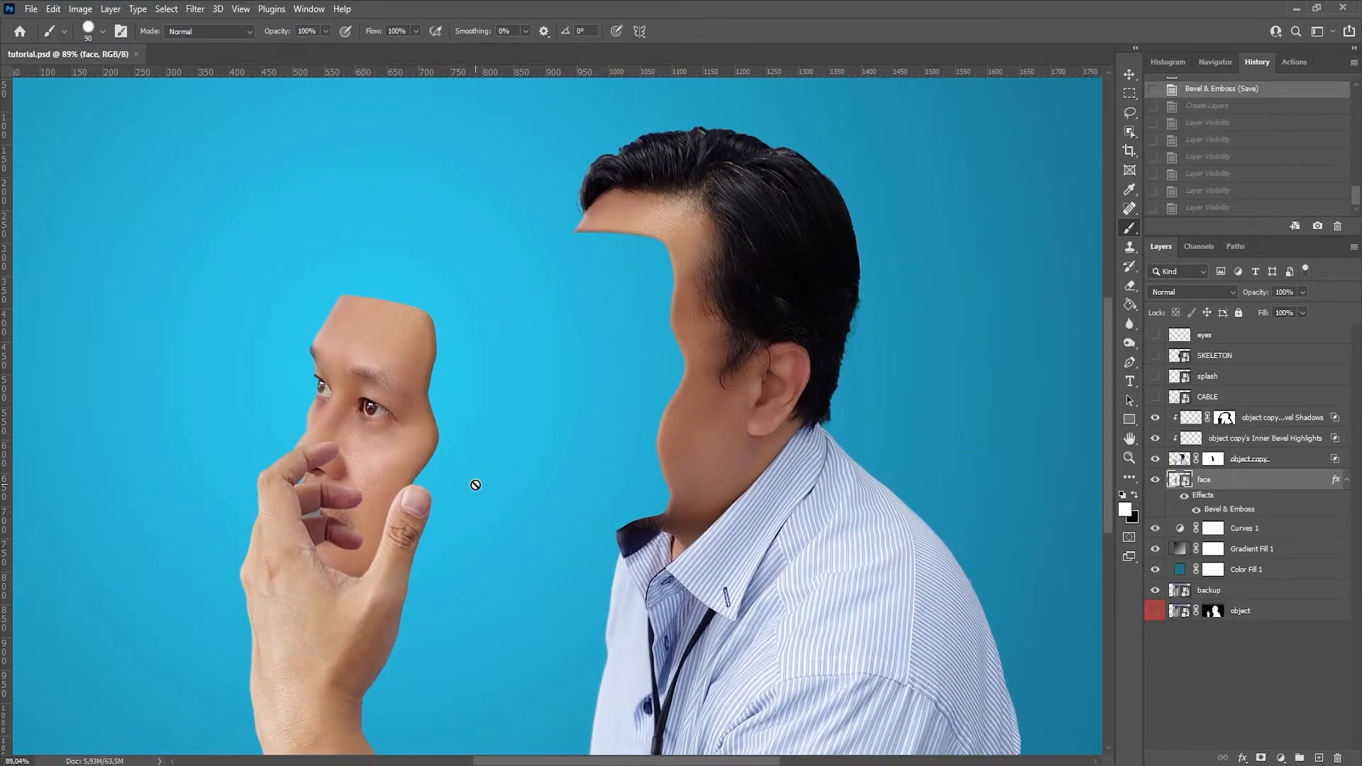
{"action": "left_click", "coordinate": [1213, 459]}
{"action": "key", "text": "x"}
{"action": "scroll", "coordinate": [442, 484], "scroll_direction": "up", "scroll_amount": 1}
{"action": "mouse_move", "coordinate": [1256, 293]}
{"action": "left_mouse_down"}
{"action": "mouse_move", "coordinate": [1241, 294]}
{"action": "mouse_move", "coordinate": [1256, 294]}
{"action": "left_mouse_up"}
{"action": "scroll", "coordinate": [353, 527], "scroll_direction": "up", "scroll_amount": 2}
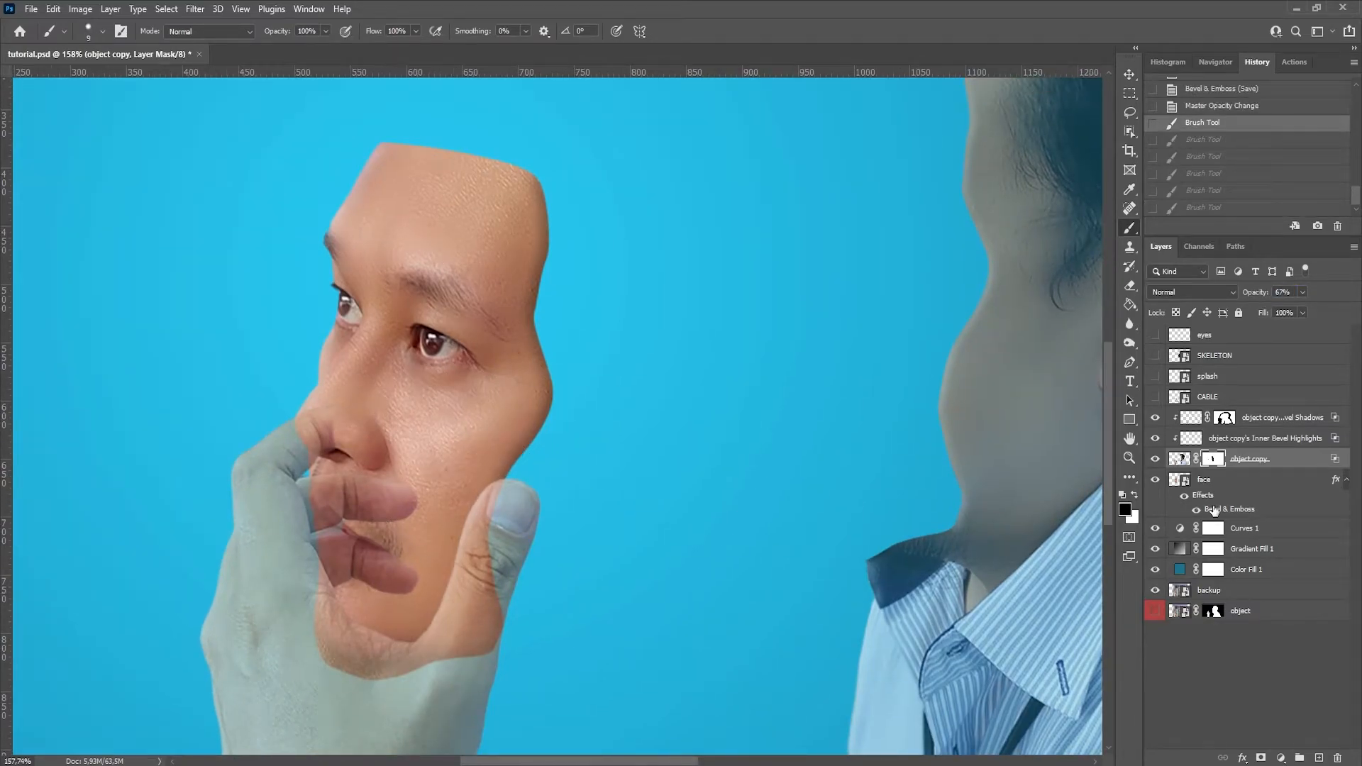
{"action": "left_click", "coordinate": [1177, 484], "text": "ctrl"}
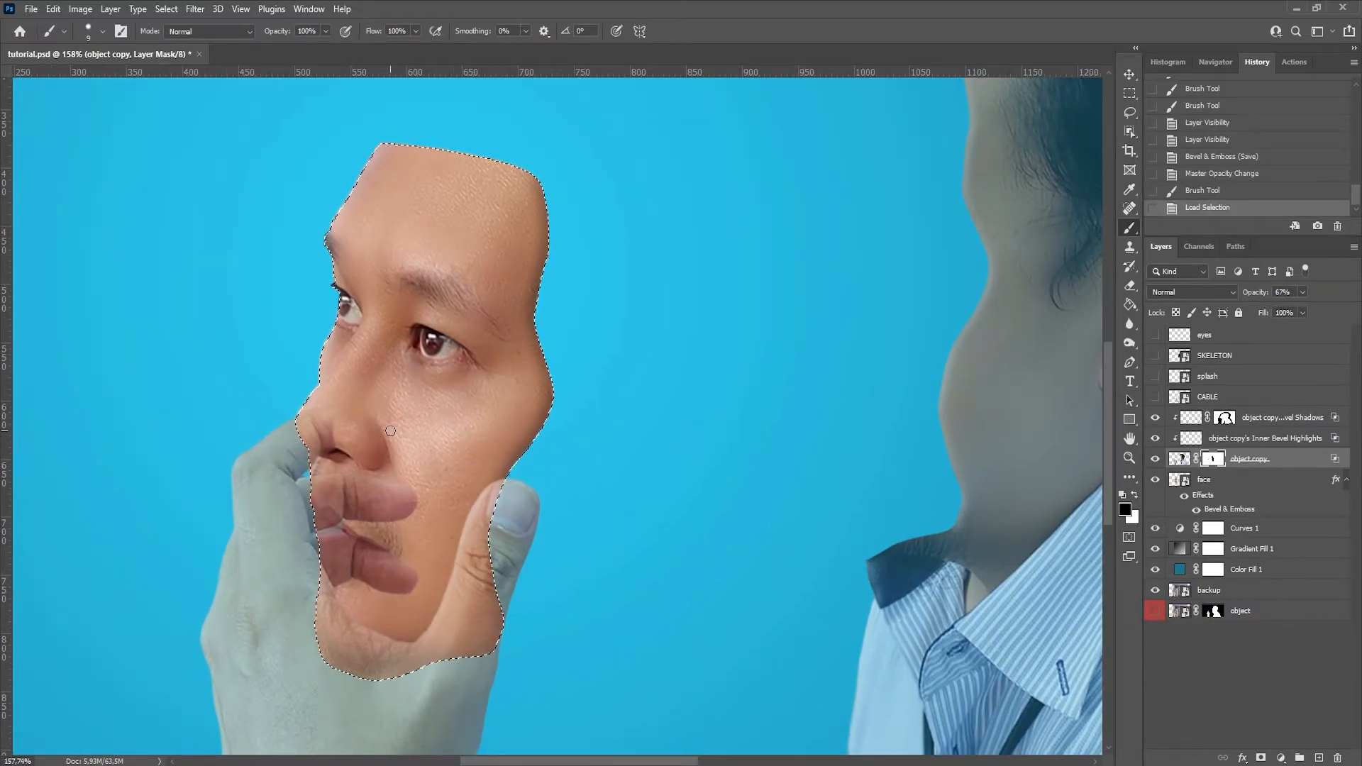
Paint black on the object copy mask within the selection to hide the fingers covering the nose, mouth and chin
{"action": "key", "text": "bracketright"}
{"action": "key", "text": "bracketright"}
{"action": "key", "text": "bracketright"}
{"action": "key", "text": "bracketright"}
{"action": "mouse_move", "coordinate": [310, 430]}
{"action": "left_mouse_down"}
{"action": "mouse_move", "coordinate": [327, 538]}
{"action": "mouse_move", "coordinate": [399, 569]}
{"action": "mouse_move", "coordinate": [372, 484]}
{"action": "mouse_move", "coordinate": [375, 512]}
{"action": "mouse_move", "coordinate": [406, 531]}
{"action": "left_mouse_up"}
{"action": "mouse_move", "coordinate": [343, 602]}
{"action": "left_mouse_down"}
{"action": "mouse_move", "coordinate": [312, 440]}
{"action": "mouse_move", "coordinate": [385, 523]}
{"action": "mouse_move", "coordinate": [327, 547]}
{"action": "left_mouse_up"}
{"action": "key", "text": "ctrl+z"}
{"action": "key", "text": "bracketleft"}
{"action": "key", "text": "bracketleft"}
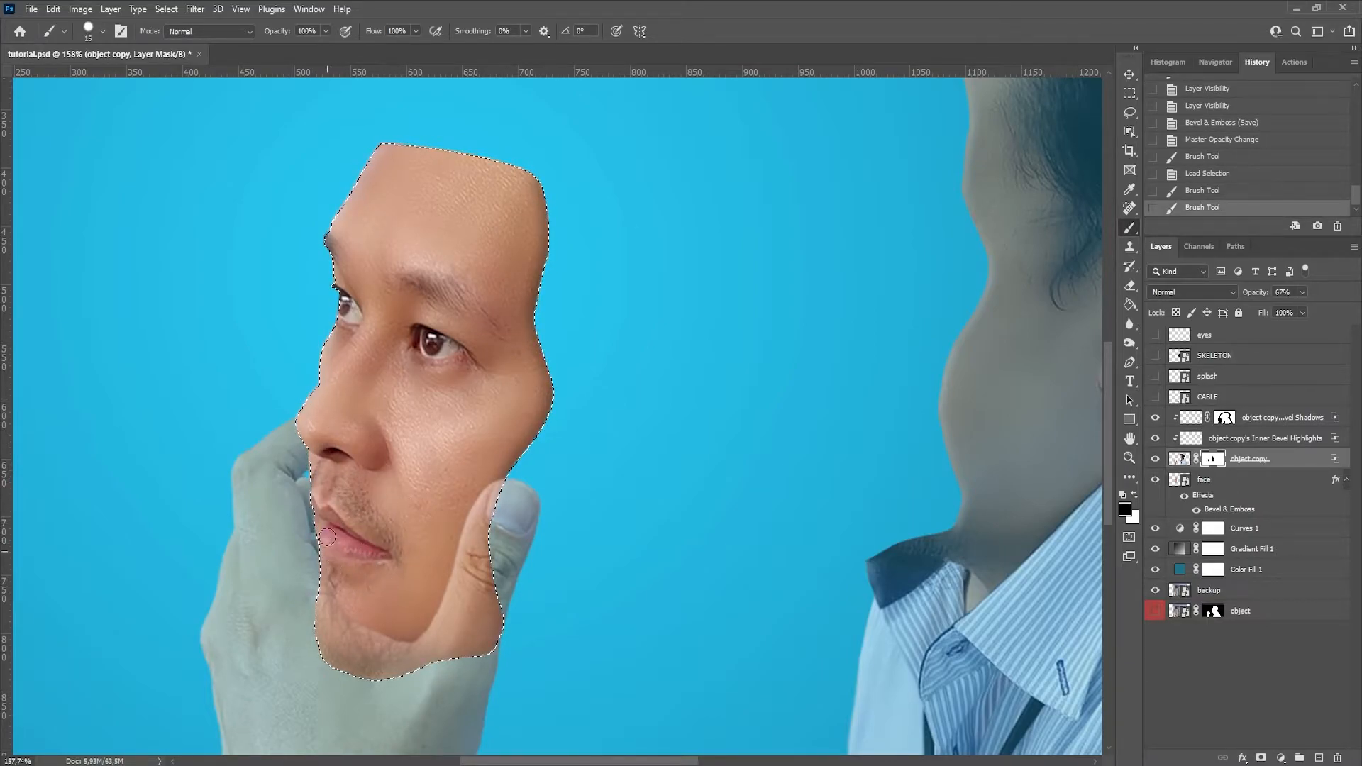
{"action": "left_click_drag", "start_coordinate": [391, 594], "coordinate": [409, 540]}
Restore the object copy layer's opacity to 100%, clear the selection and save the document
{"action": "left_click_drag", "start_coordinate": [1254, 293], "coordinate": [1300, 295]}
{"action": "key", "text": "ctrl+d"}
{"action": "scroll", "coordinate": [514, 493], "scroll_direction": "down", "scroll_amount": 5}
{"action": "key", "text": "ctrl+s"}
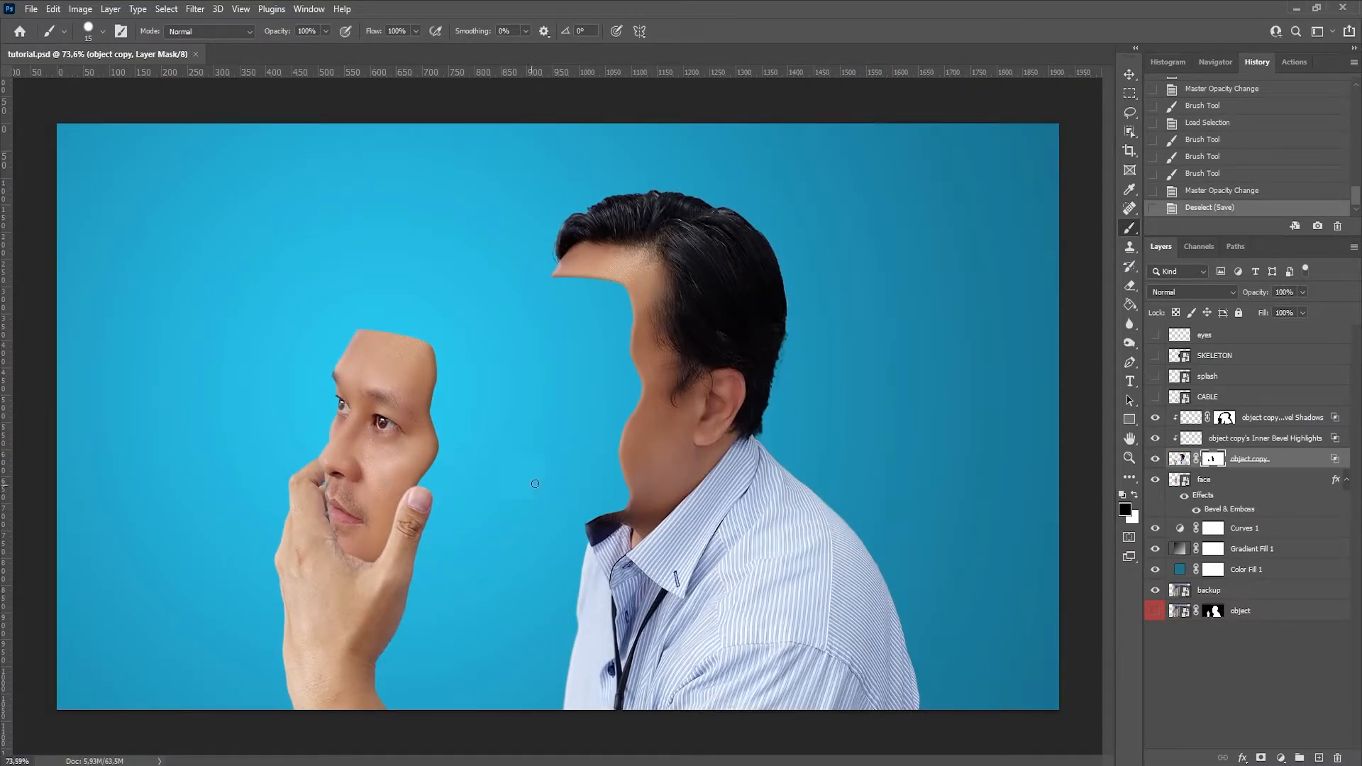
Show the SKELETON layer, scale it to about 22.20% and rotate it over the missing face, and place it below the object copy layer
{"action": "left_click", "coordinate": [1213, 362]}
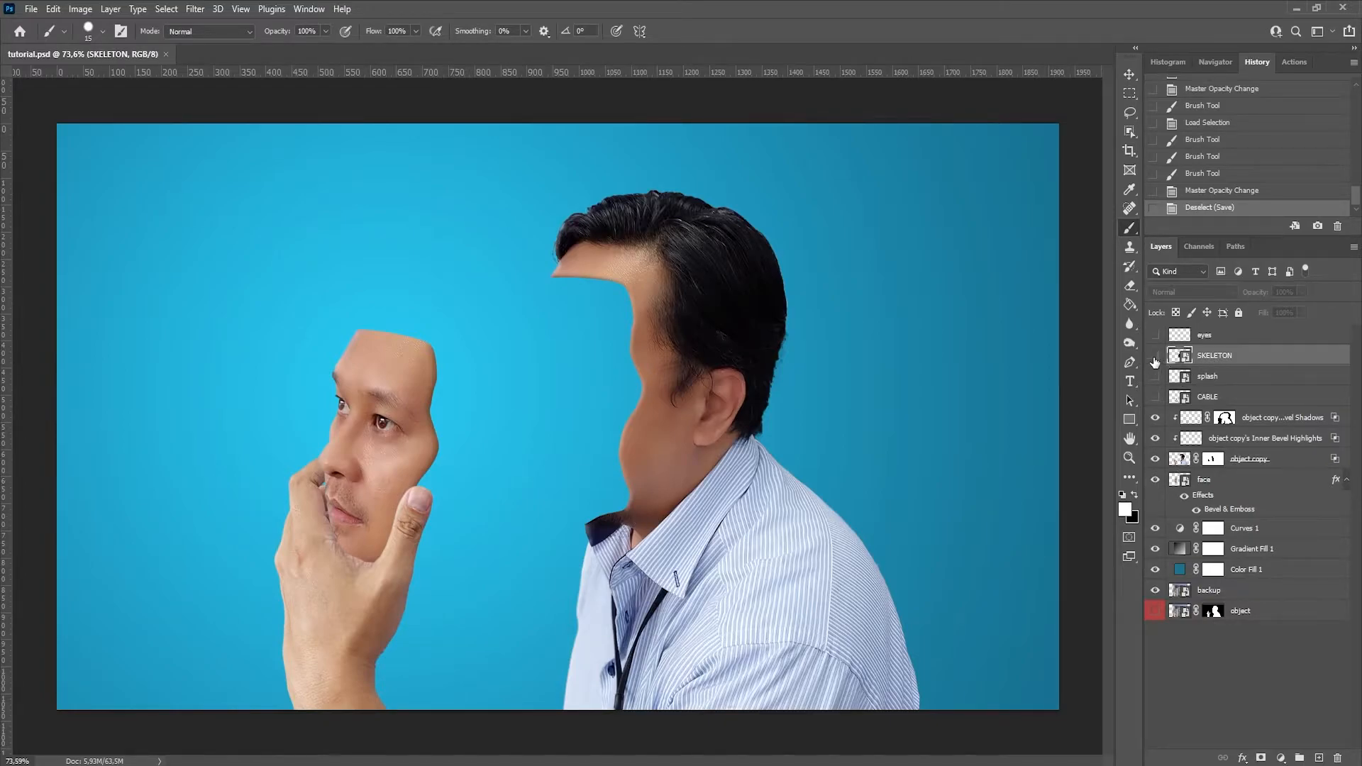
{"action": "left_click", "coordinate": [1154, 356]}
{"action": "left_click_drag", "start_coordinate": [1237, 373], "coordinate": [1238, 406]}
{"action": "key", "text": "ctrl+t"}
{"action": "mouse_move", "coordinate": [692, 319]}
{"action": "left_mouse_down"}
{"action": "mouse_move", "coordinate": [661, 276]}
{"action": "mouse_move", "coordinate": [683, 295]}
{"action": "left_mouse_up"}
{"action": "left_click_drag", "start_coordinate": [592, 422], "coordinate": [623, 353]}
{"action": "left_click_drag", "start_coordinate": [696, 429], "coordinate": [773, 510]}
{"action": "left_click_drag", "start_coordinate": [694, 430], "coordinate": [662, 423]}
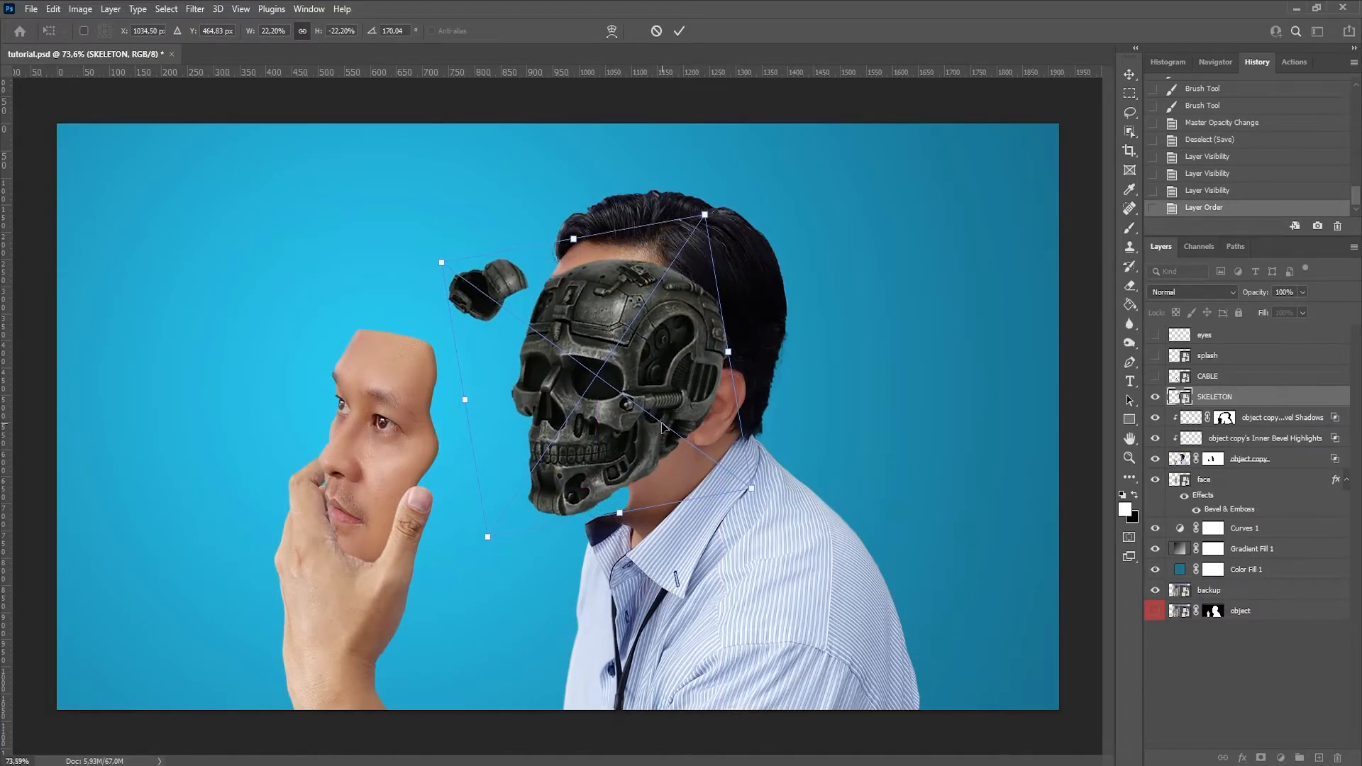
{"action": "left_click_drag", "start_coordinate": [1234, 397], "coordinate": [1170, 463]}
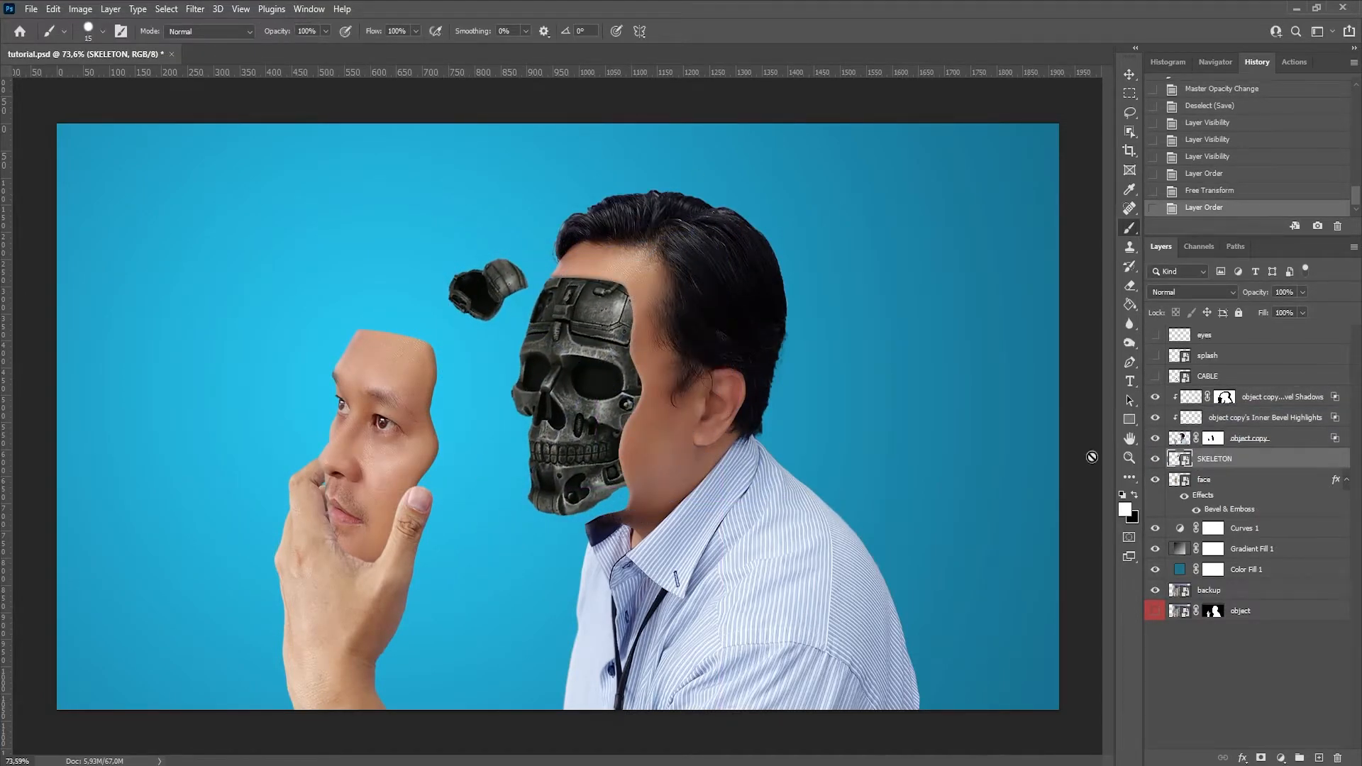
Shift the skeleton to the right and apply a perspective transform that enlarges its right side to fit the face opening
{"action": "key", "text": "ctrl+t"}
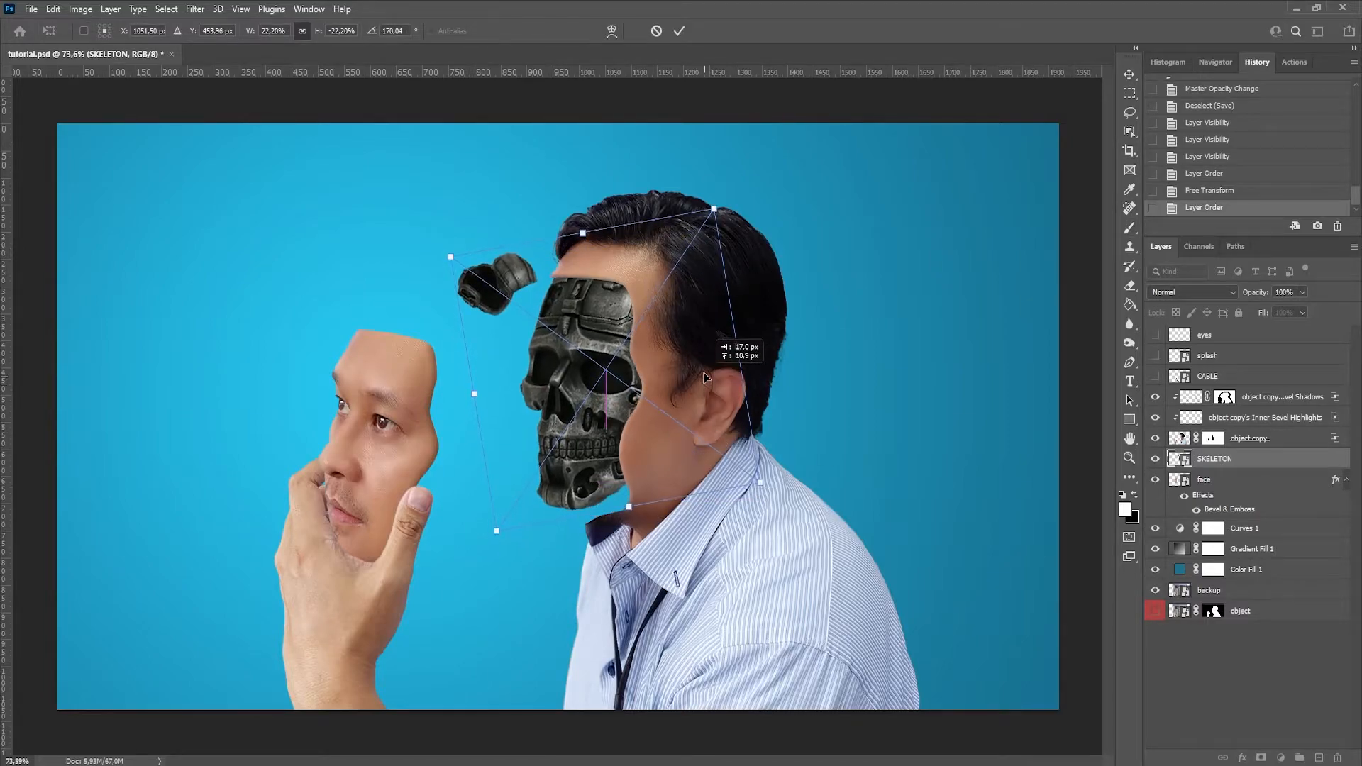
{"action": "right_click", "coordinate": [599, 418]}
{"action": "left_click", "coordinate": [679, 495]}
{"action": "left_click_drag", "start_coordinate": [759, 481], "coordinate": [770, 542]}
{"action": "left_click_drag", "start_coordinate": [588, 457], "coordinate": [607, 465]}
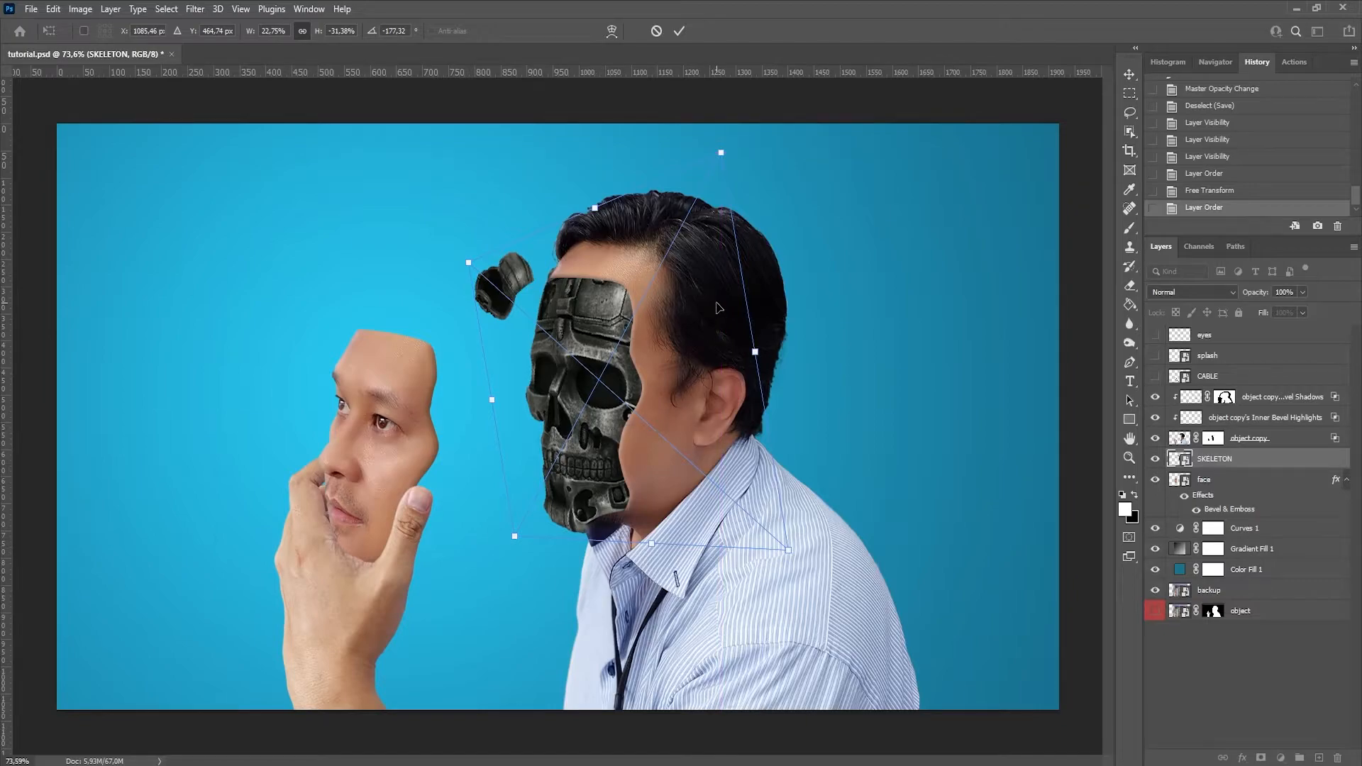
{"action": "left_click_drag", "start_coordinate": [721, 152], "coordinate": [720, 132]}
{"action": "left_click_drag", "start_coordinate": [635, 307], "coordinate": [639, 308]}
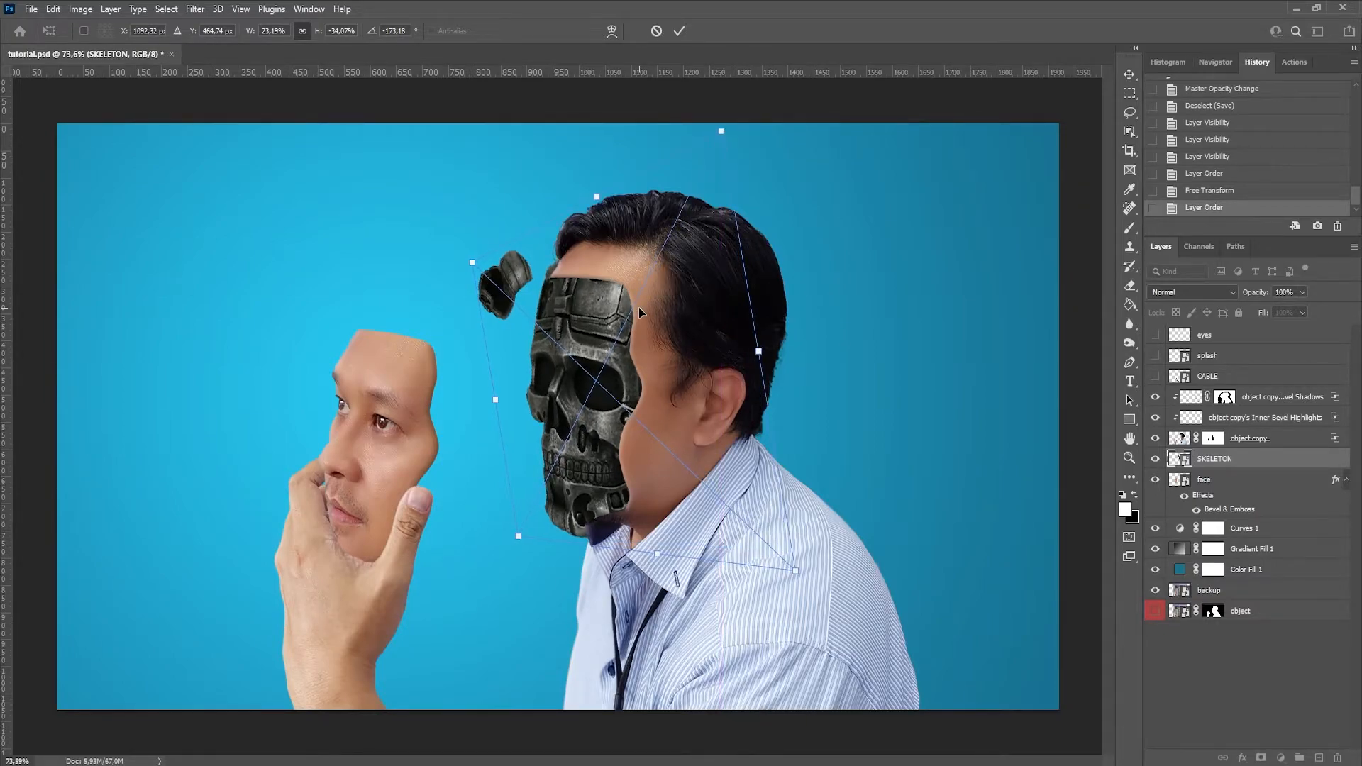
{"action": "left_click", "coordinate": [679, 31]}
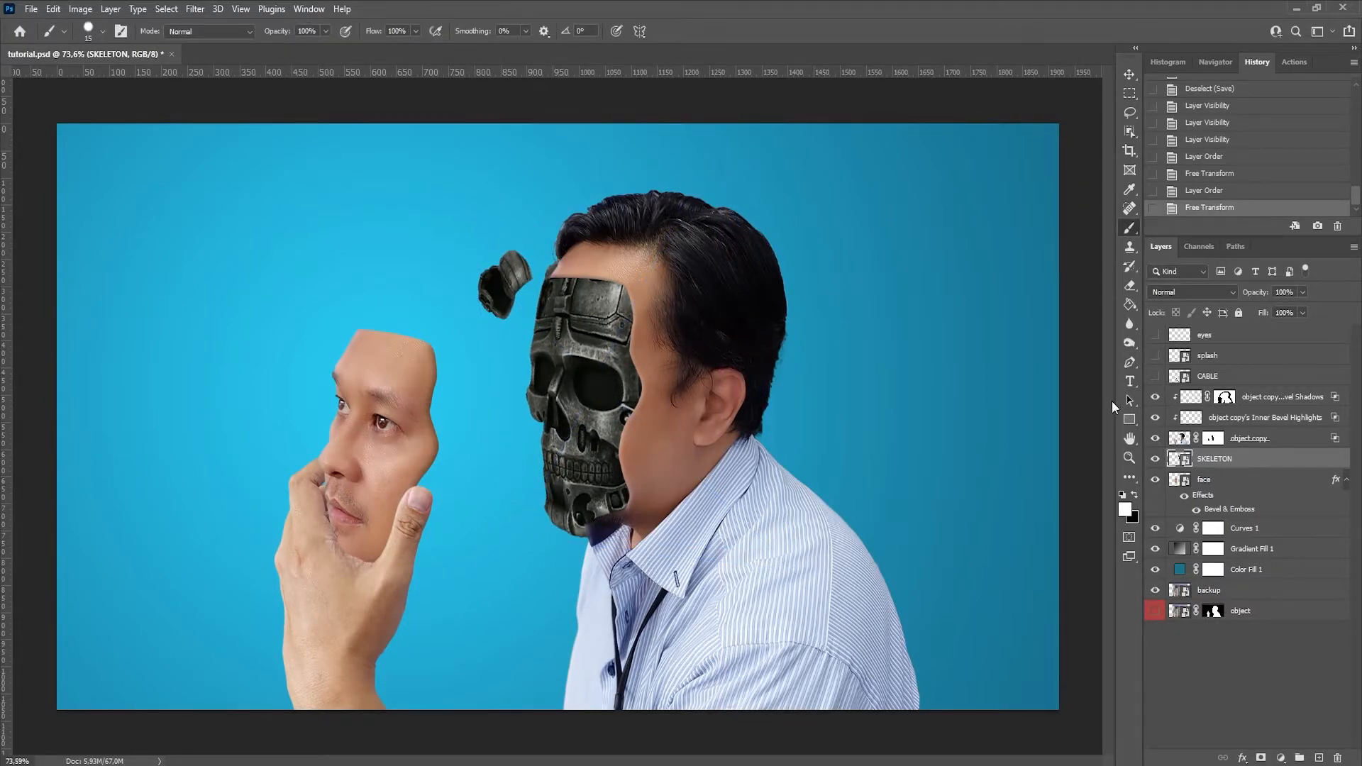
Add a mask to the SKELETON layer and paint out the stray metal piece beside the skull
{"action": "left_click", "coordinate": [1261, 757]}
{"action": "key", "text": "bracketright"}
{"action": "key", "text": "bracketright"}
{"action": "key", "text": "bracketright"}
{"action": "mouse_move", "coordinate": [488, 301]}
{"action": "left_mouse_down"}
{"action": "mouse_move", "coordinate": [489, 280]}
{"action": "mouse_move", "coordinate": [511, 348]}
{"action": "left_mouse_up"}
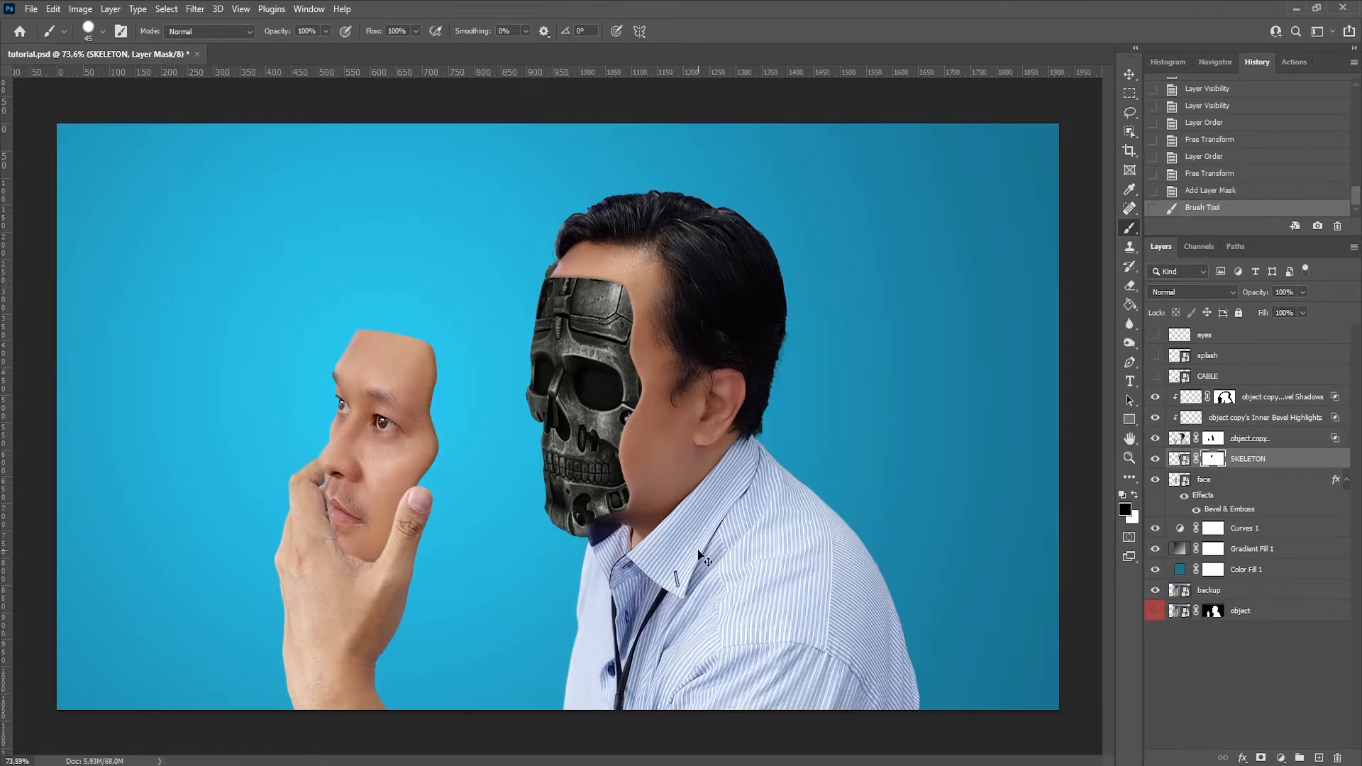
{"action": "key", "text": "ctrl+t"}
{"action": "left_click", "coordinate": [1215, 460]}
{"action": "key", "text": "ctrl+t"}
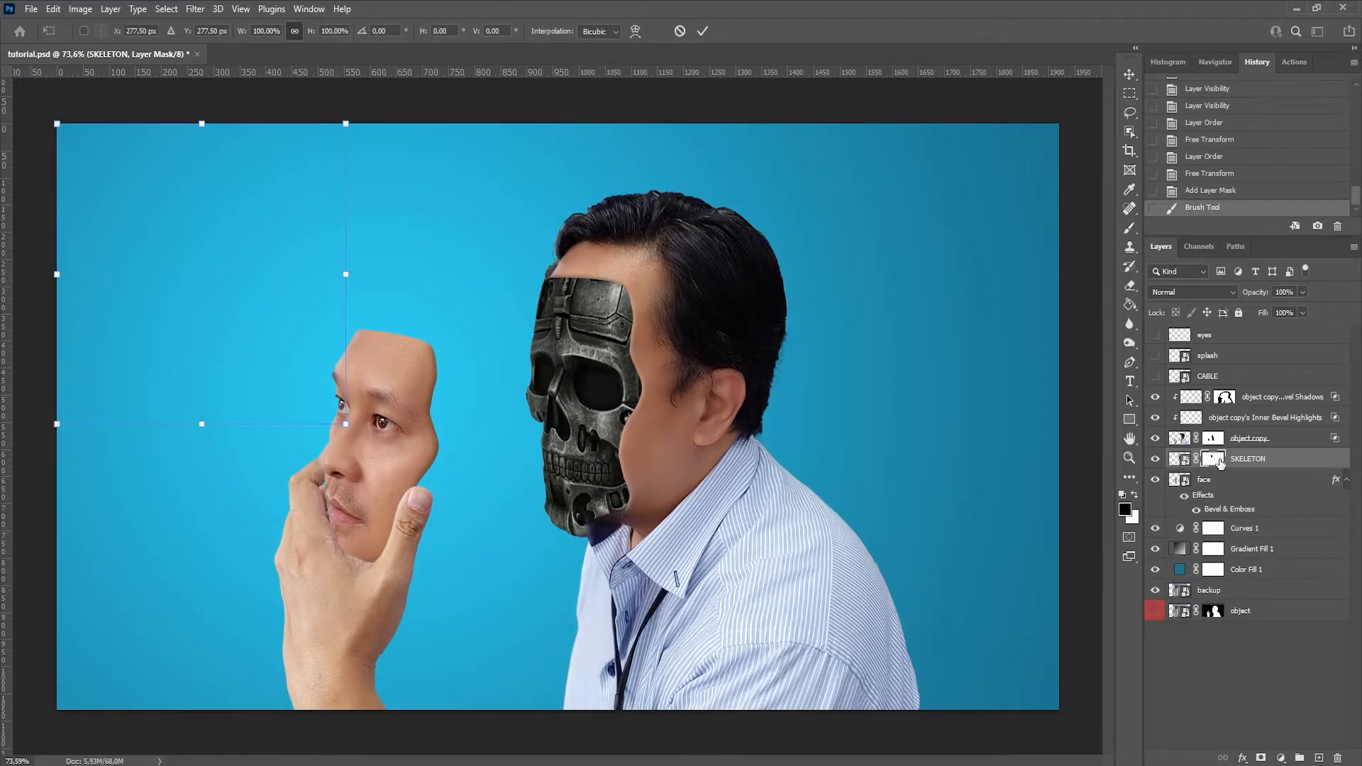
{"action": "left_click", "coordinate": [680, 30]}
{"action": "left_click", "coordinate": [1129, 74]}
{"action": "key", "text": "ctrl+minus"}
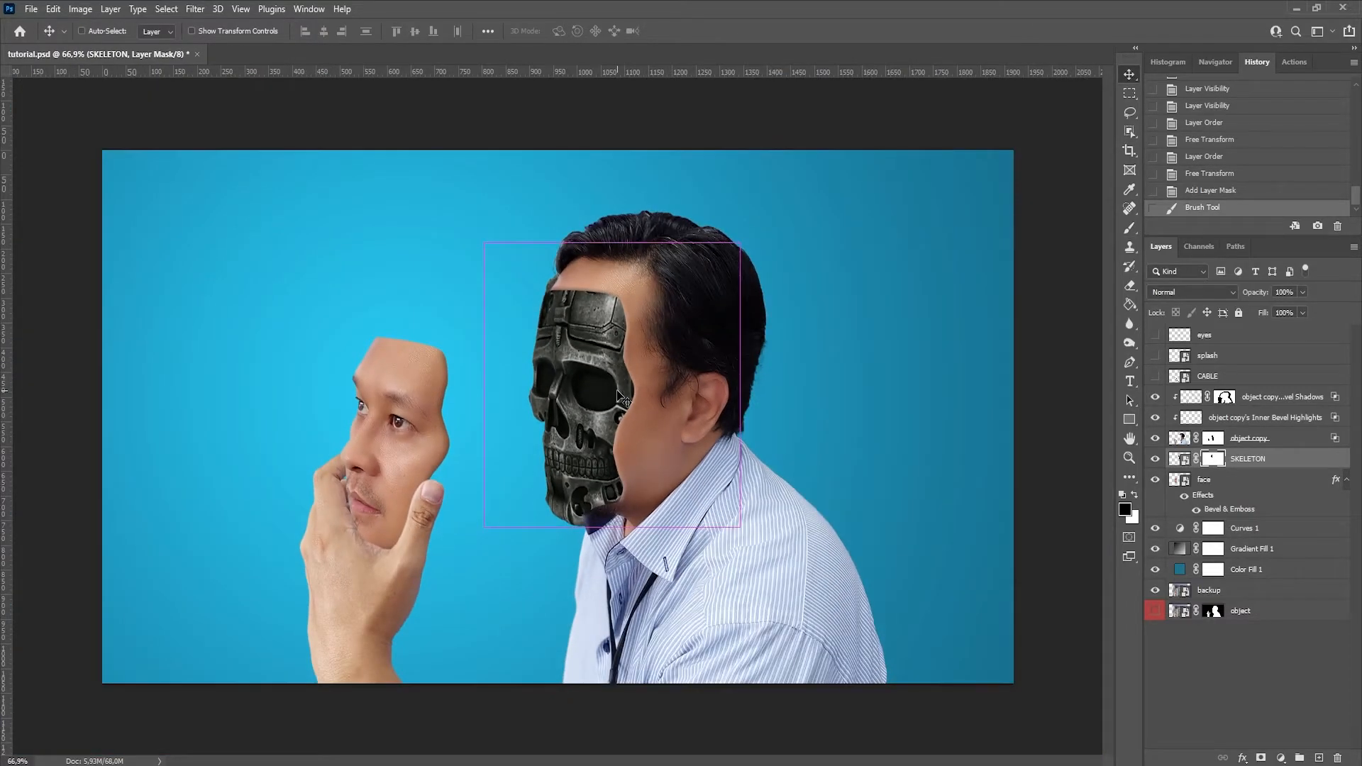
{"action": "key", "text": "ctrl+s"}
Try to warp the SKELETON Smart Object
{"action": "left_click", "coordinate": [1178, 459]}
{"action": "right_click", "coordinate": [598, 364]}
{"action": "left_click", "coordinate": [566, 5]}
{"action": "key", "text": "ctrl+t"}
{"action": "left_click", "coordinate": [637, 36]}
{"action": "left_click", "coordinate": [696, 302]}
{"action": "key", "text": "Escape"}
{"action": "left_click_drag", "start_coordinate": [549, 389], "coordinate": [549, 388]}
{"action": "key", "text": "ctrl+t"}
{"action": "left_click_drag", "start_coordinate": [687, 331], "coordinate": [237, 267]}
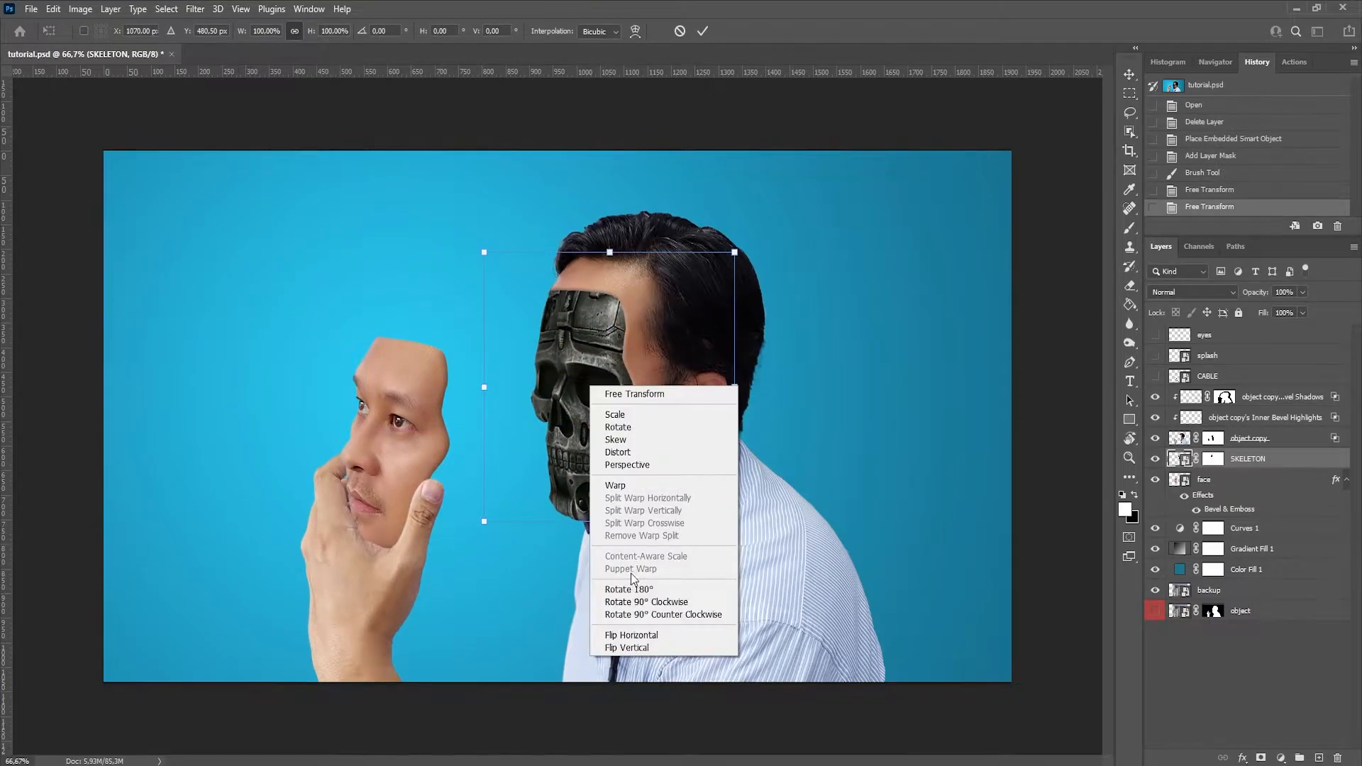
{"action": "left_click", "coordinate": [624, 485]}
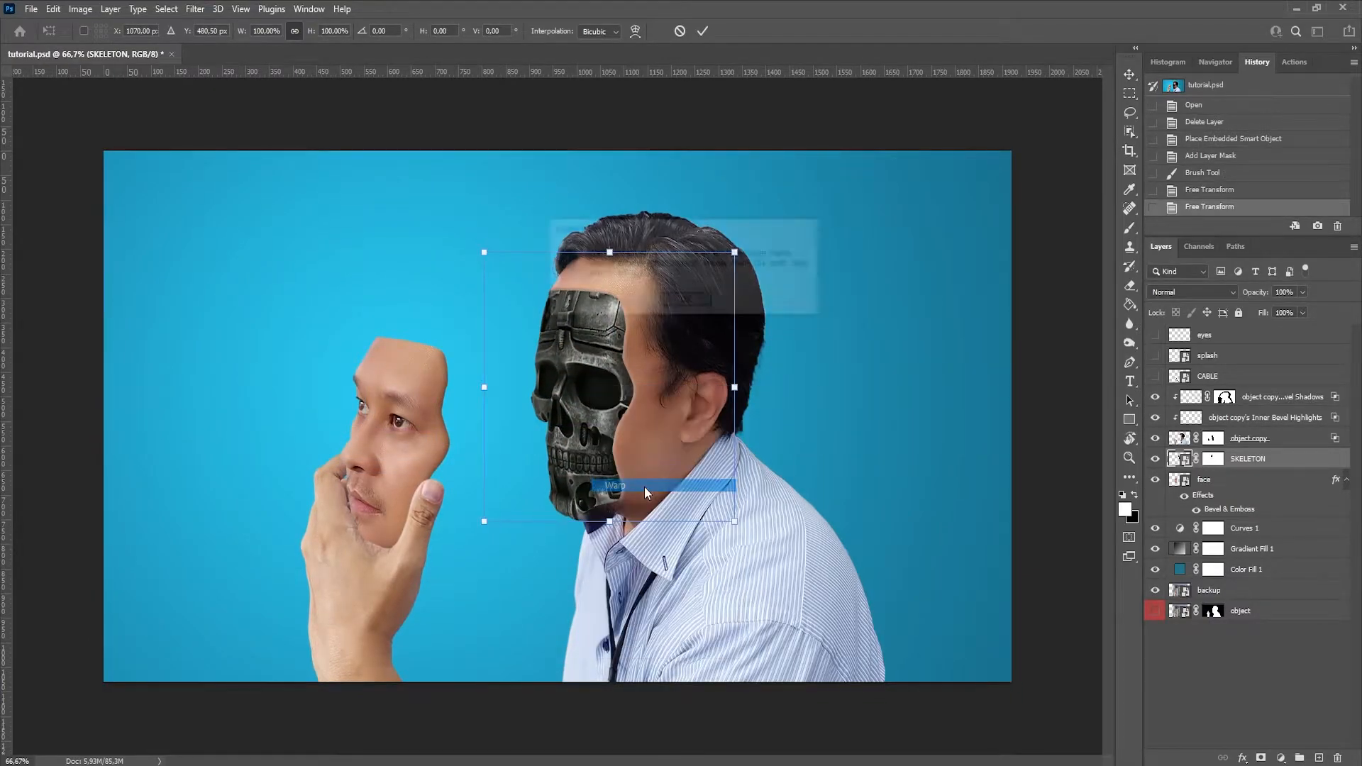
{"action": "left_click", "coordinate": [686, 301]}
Rasterize the SKELETON layer and warp it so the skull's front bulges slightly outward and its shape fits the face opening
{"action": "right_click", "coordinate": [1261, 459]}
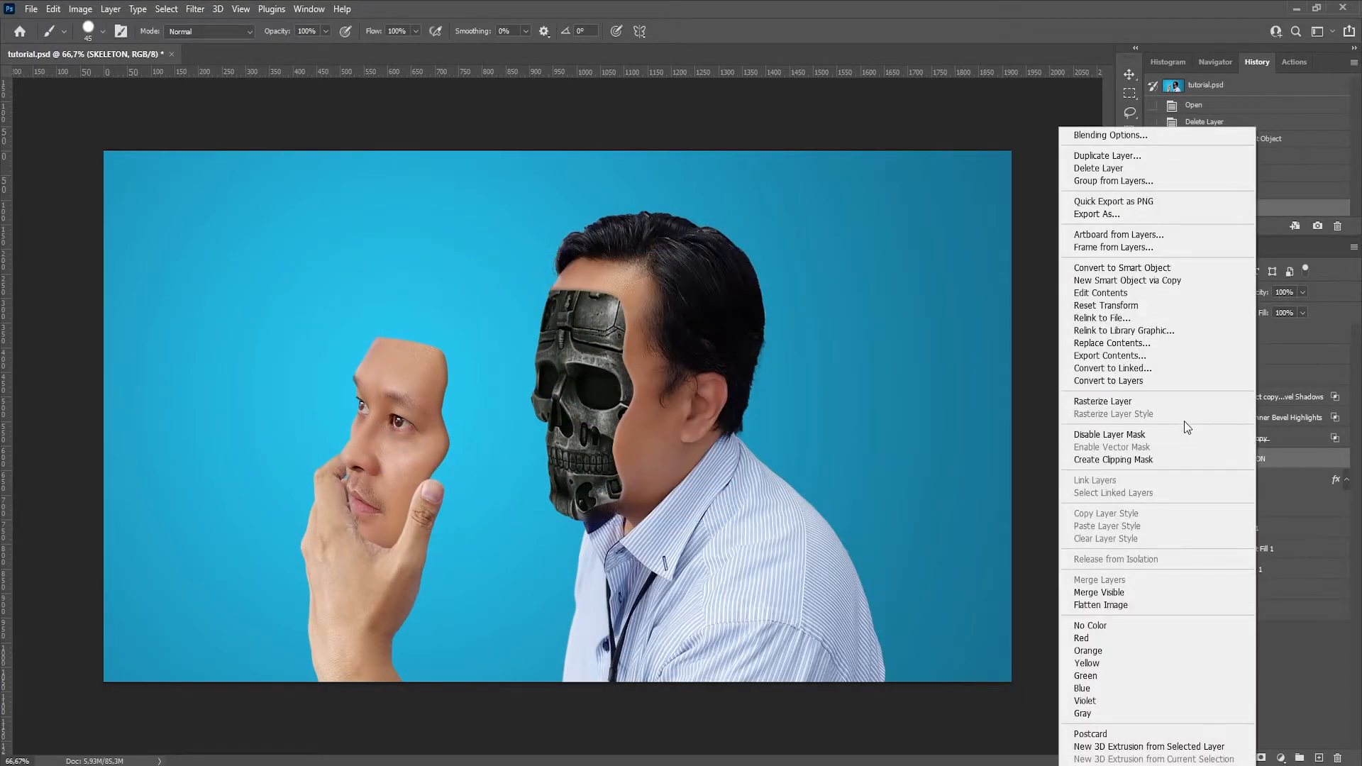
{"action": "left_click", "coordinate": [1096, 400]}
{"action": "right_click", "coordinate": [595, 394]}
{"action": "left_click", "coordinate": [638, 491]}
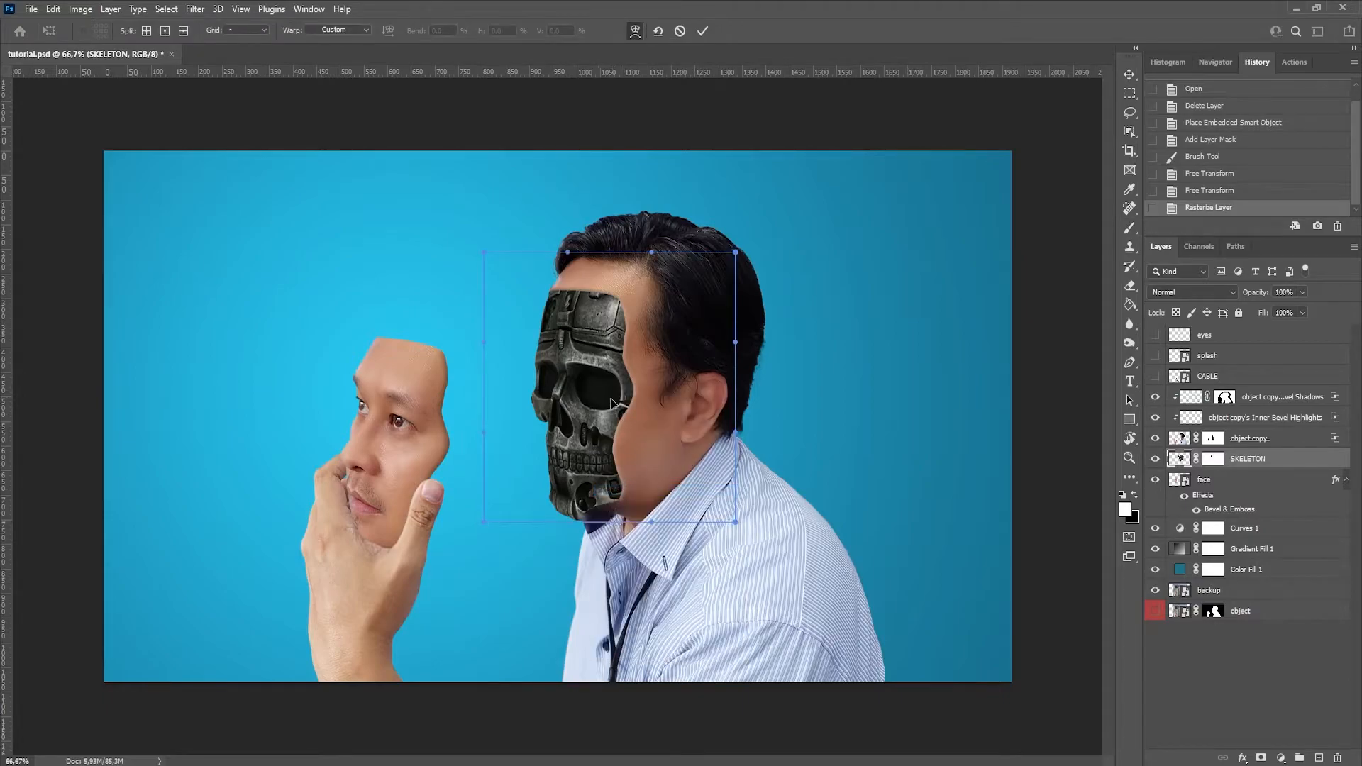
{"action": "left_click_drag", "start_coordinate": [548, 390], "coordinate": [537, 392]}
{"action": "left_click_drag", "start_coordinate": [618, 401], "coordinate": [610, 405]}
{"action": "left_click_drag", "start_coordinate": [622, 498], "coordinate": [618, 498]}
{"action": "left_click_drag", "start_coordinate": [483, 252], "coordinate": [504, 250]}
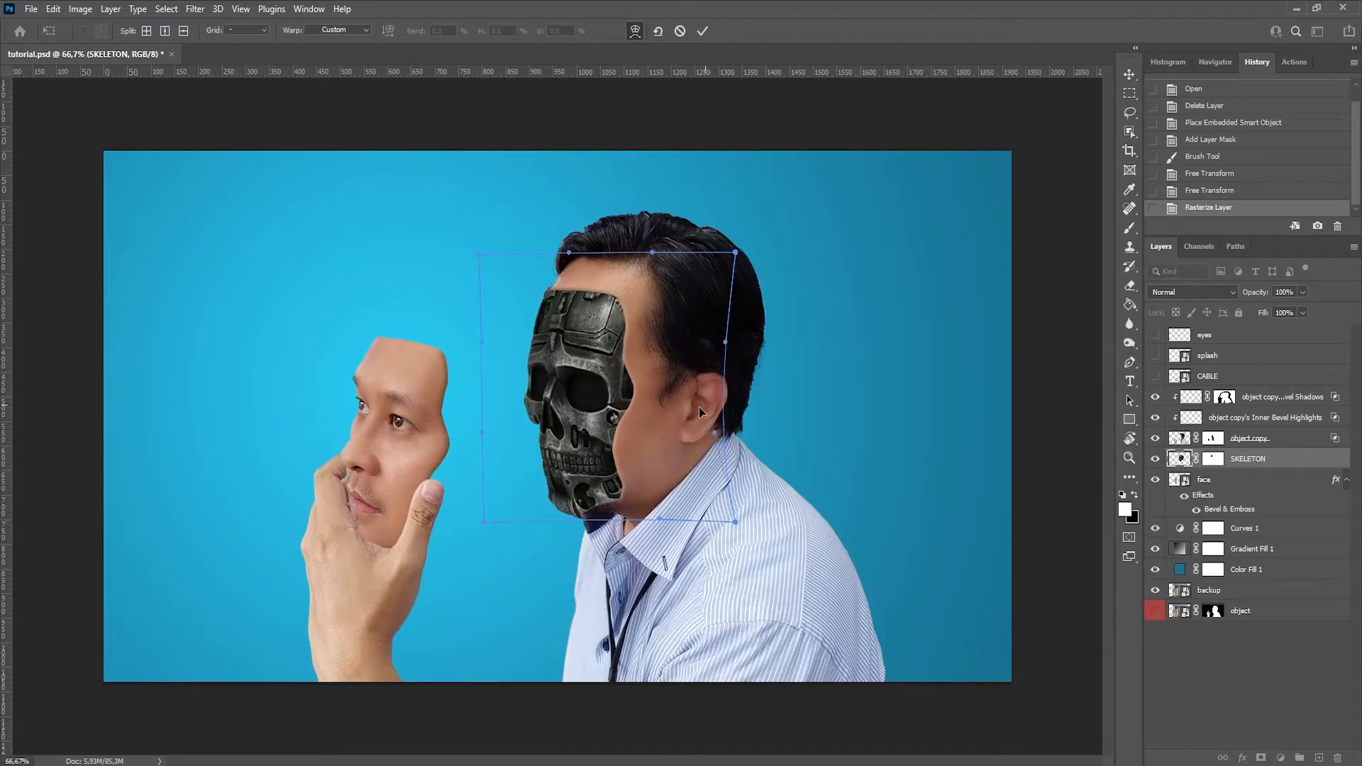
{"action": "left_click_drag", "start_coordinate": [705, 403], "coordinate": [695, 389]}
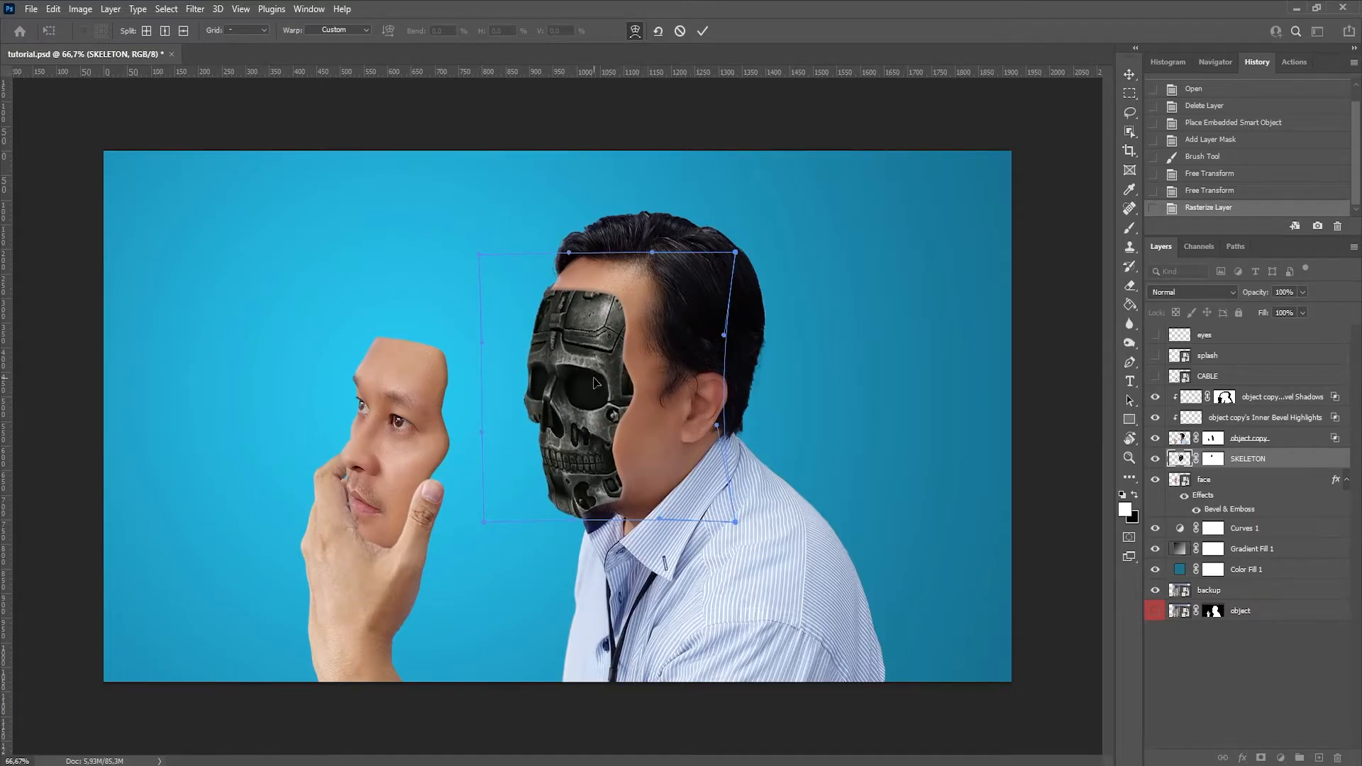
{"action": "left_click_drag", "start_coordinate": [480, 253], "coordinate": [488, 255]}
{"action": "left_click", "coordinate": [702, 30]}
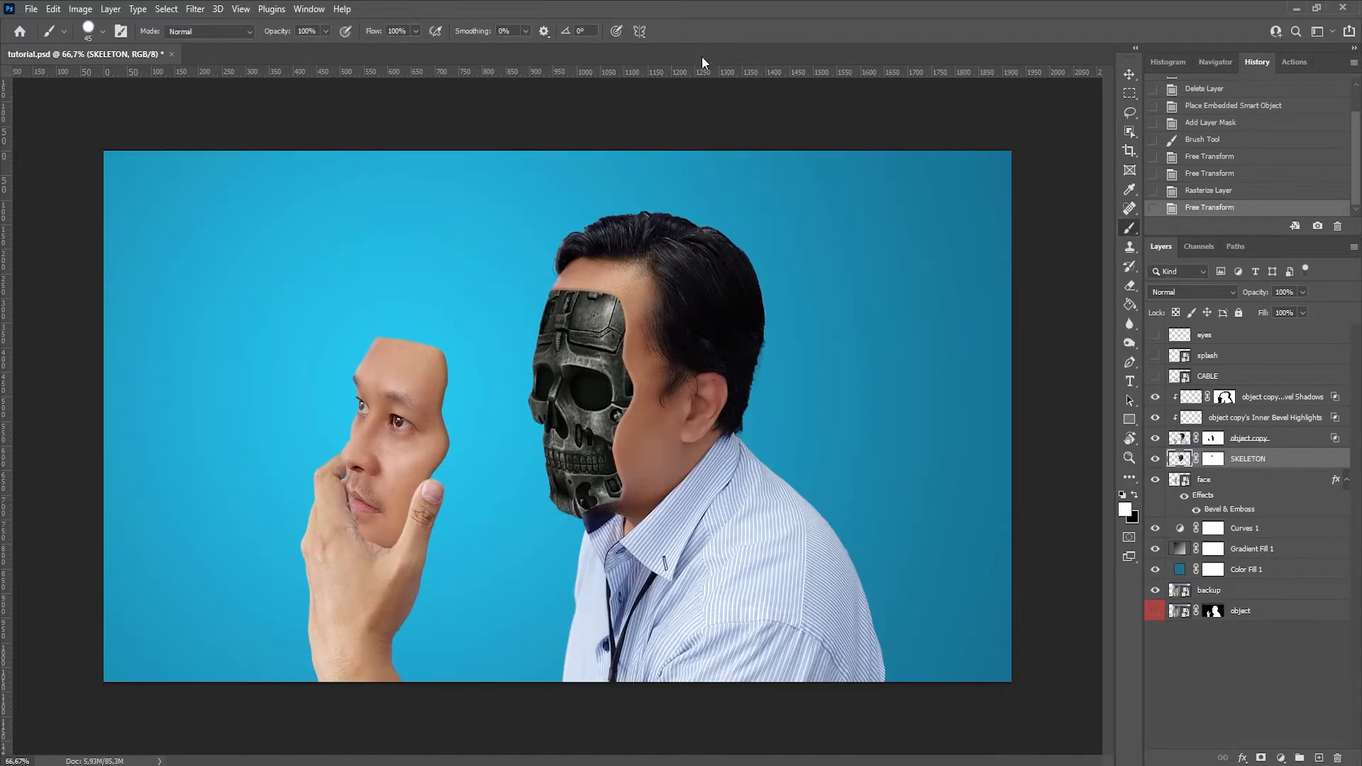
Save the document and color-label the SKELETON layer yellow and the face layer orange
{"action": "key", "text": "ctrl+s"}
{"action": "right_click", "coordinate": [1284, 459]}
{"action": "left_click", "coordinate": [1205, 665]}
{"action": "right_click", "coordinate": [1255, 479]}
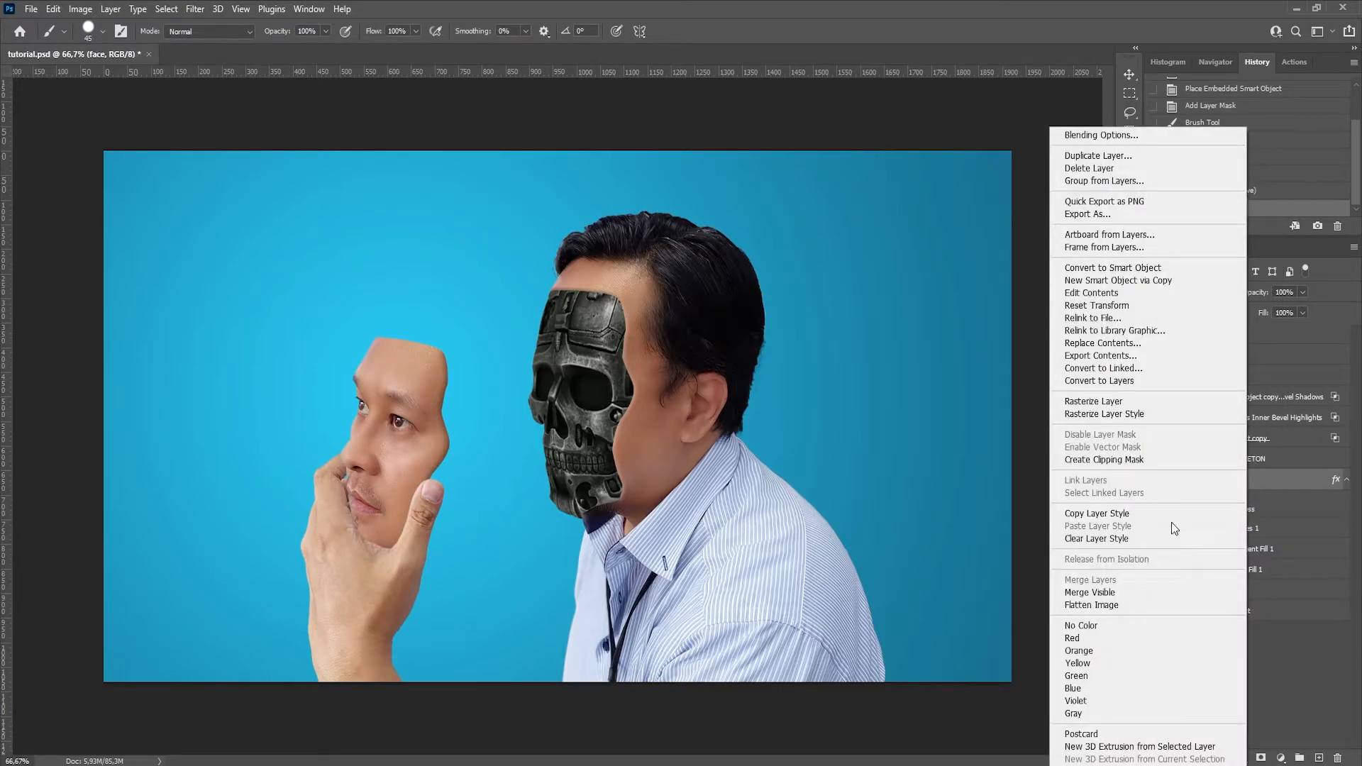
{"action": "left_click", "coordinate": [1109, 645]}
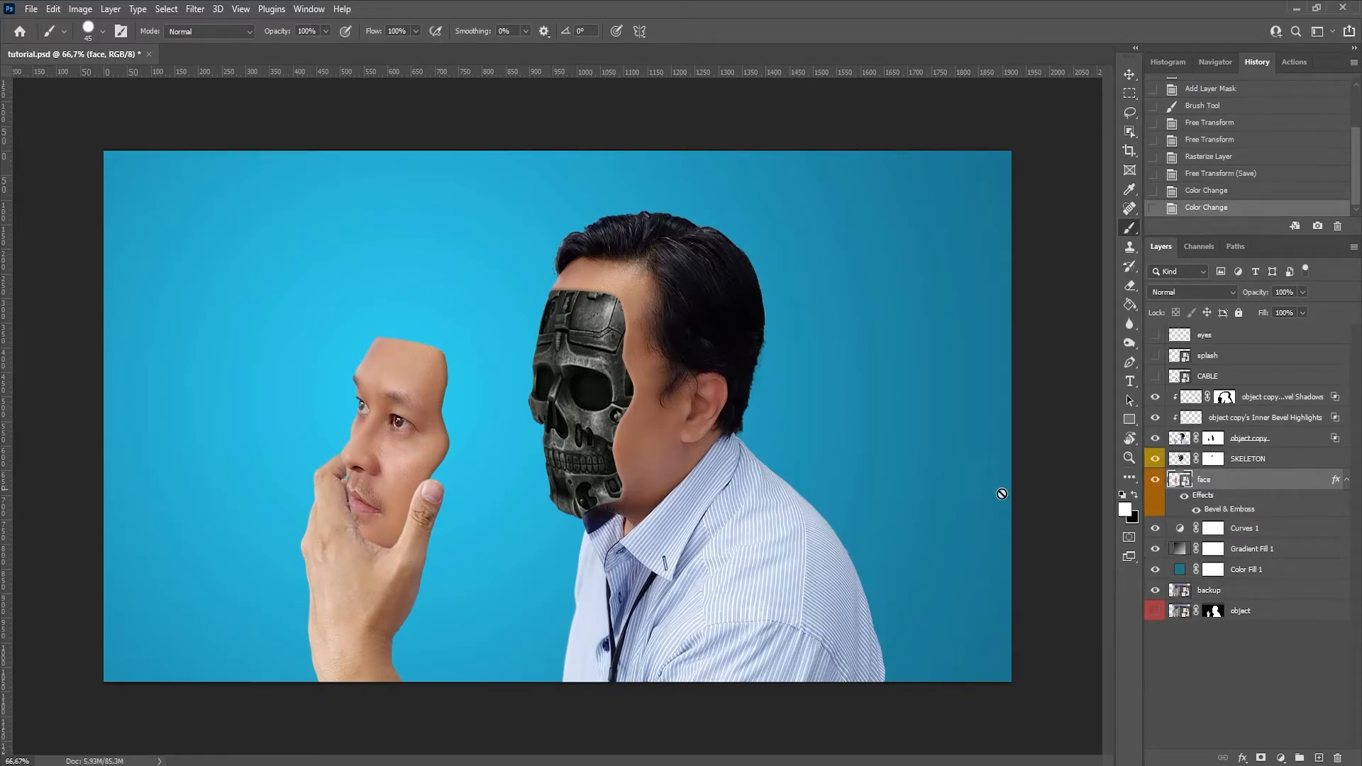
Add a Curves adjustment clipped to the SKELETON layer and raise the curve's midtones to brighten the metal skull
{"action": "left_click", "coordinate": [1289, 459]}
{"action": "left_click", "coordinate": [1281, 757]}
{"action": "left_click", "coordinate": [1273, 565]}
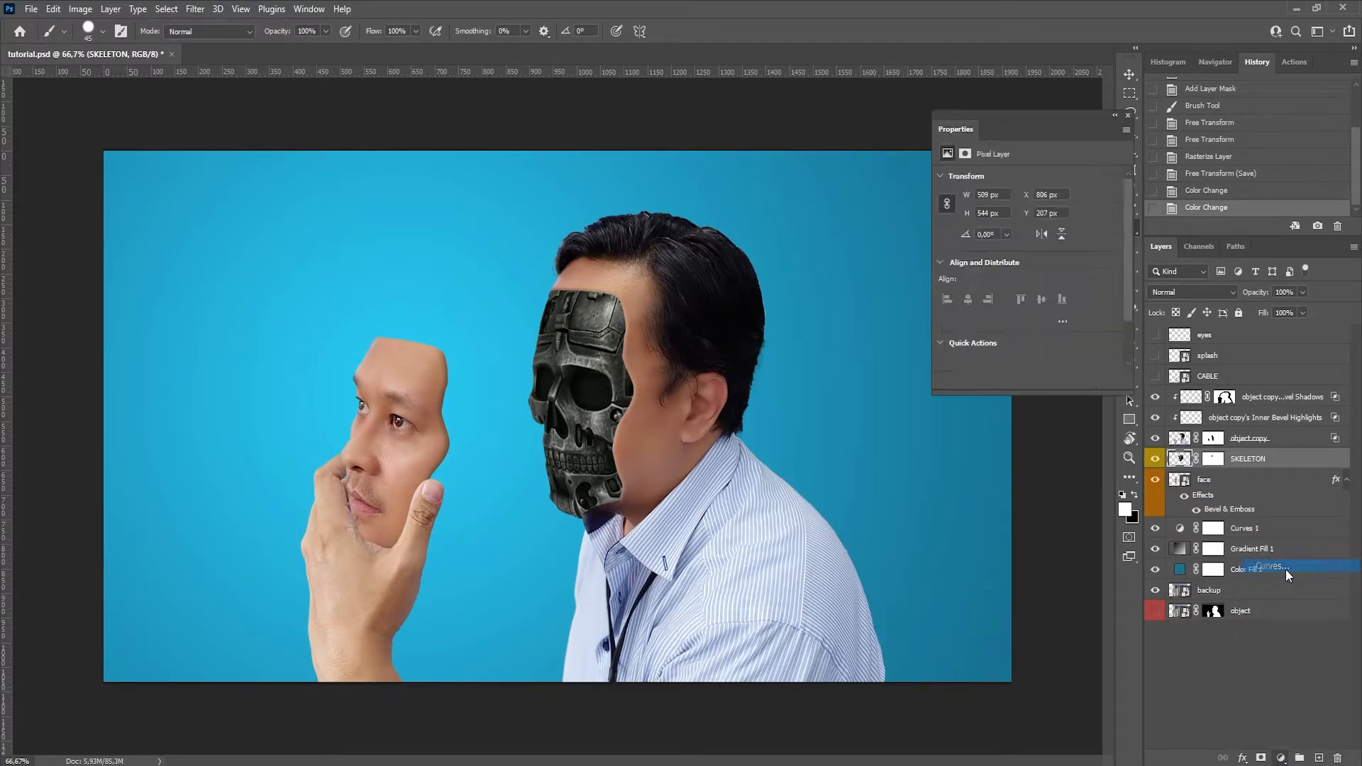
{"action": "left_click", "coordinate": [1026, 380]}
{"action": "mouse_move", "coordinate": [969, 357]}
{"action": "left_mouse_down"}
{"action": "mouse_move", "coordinate": [971, 329]}
{"action": "mouse_move", "coordinate": [972, 358]}
{"action": "left_mouse_up"}
{"action": "left_click", "coordinate": [1074, 250]}
{"action": "left_click_drag", "start_coordinate": [1074, 249], "coordinate": [1116, 201]}
{"action": "left_click_drag", "start_coordinate": [1007, 320], "coordinate": [1009, 324]}
{"action": "left_click_drag", "start_coordinate": [1074, 253], "coordinate": [1014, 270]}
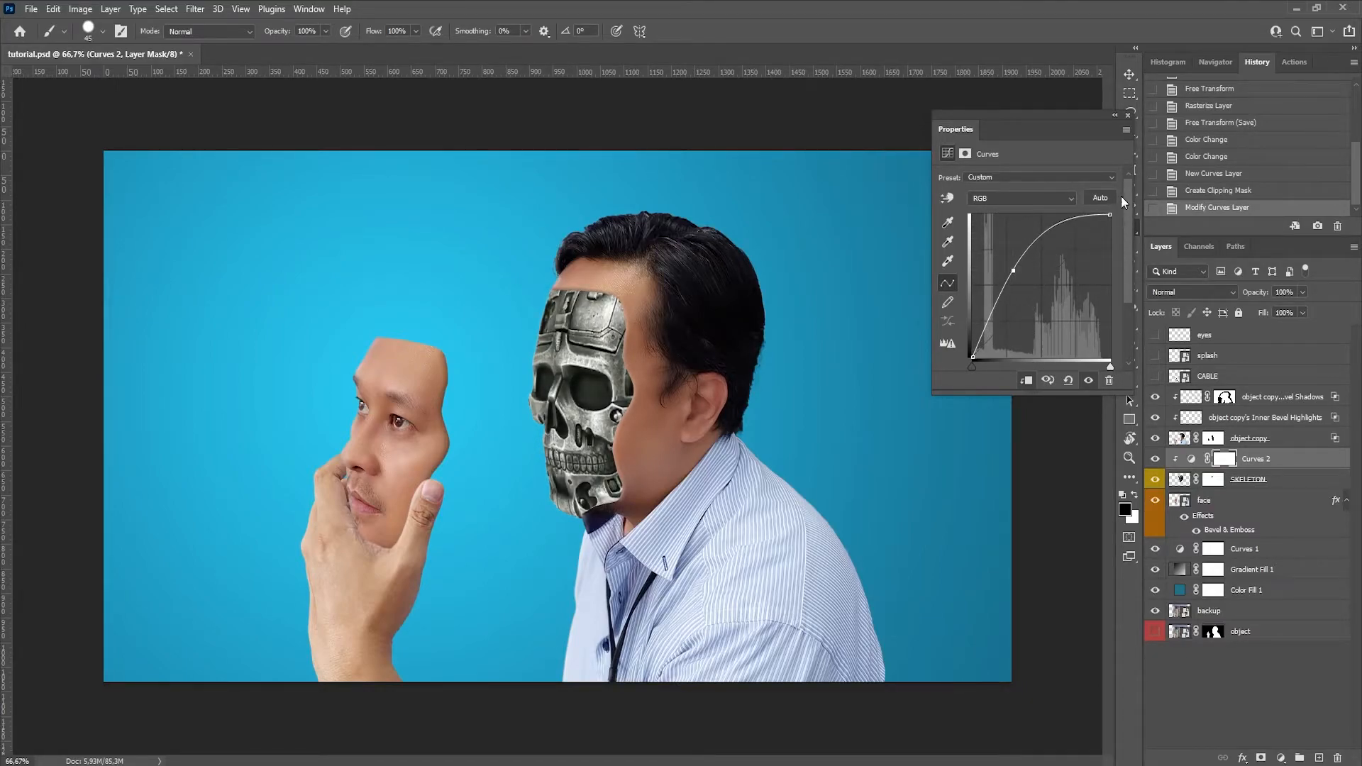
{"action": "left_click", "coordinate": [1128, 115]}
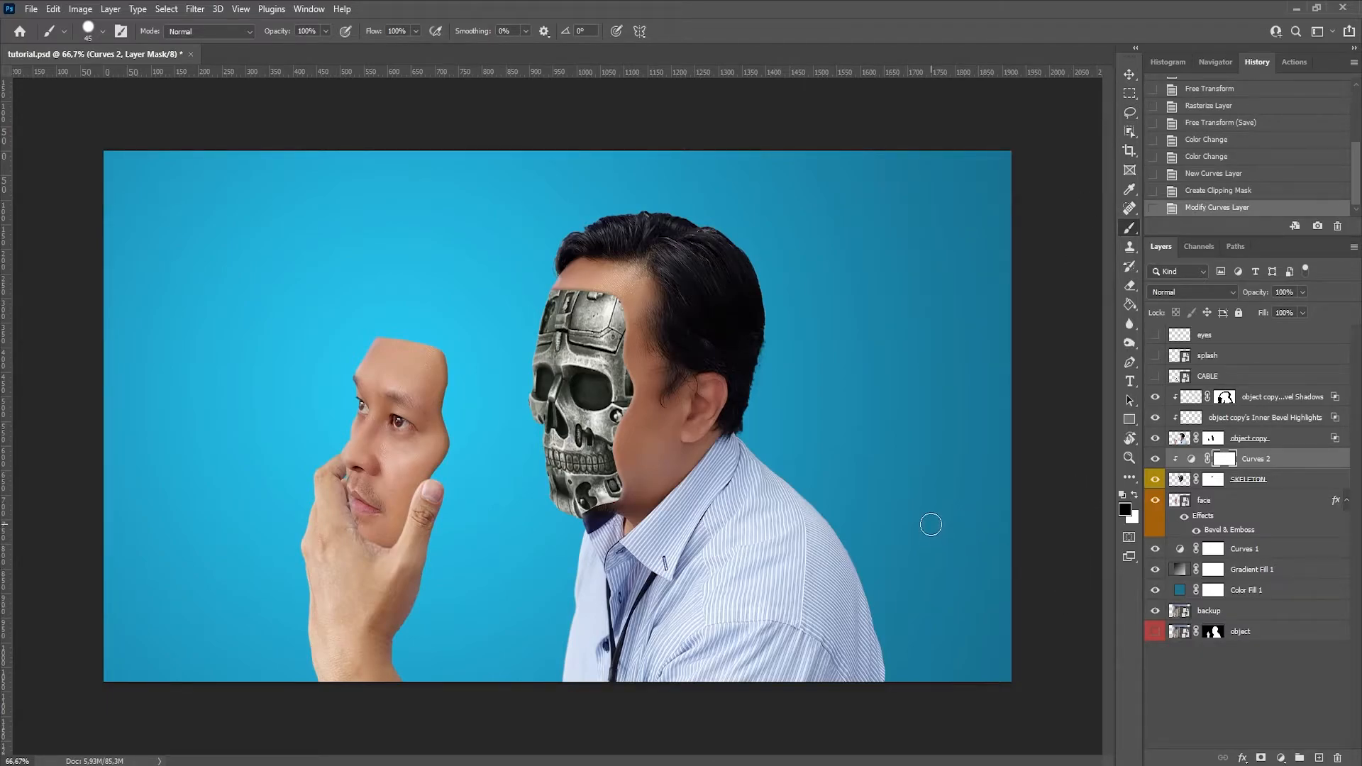
Cut a jagged lasso-shaped hole in the cheek of the object copy layer and deselect
{"action": "left_click", "coordinate": [1179, 438]}
{"action": "key", "text": "x"}
{"action": "key", "text": "m"}
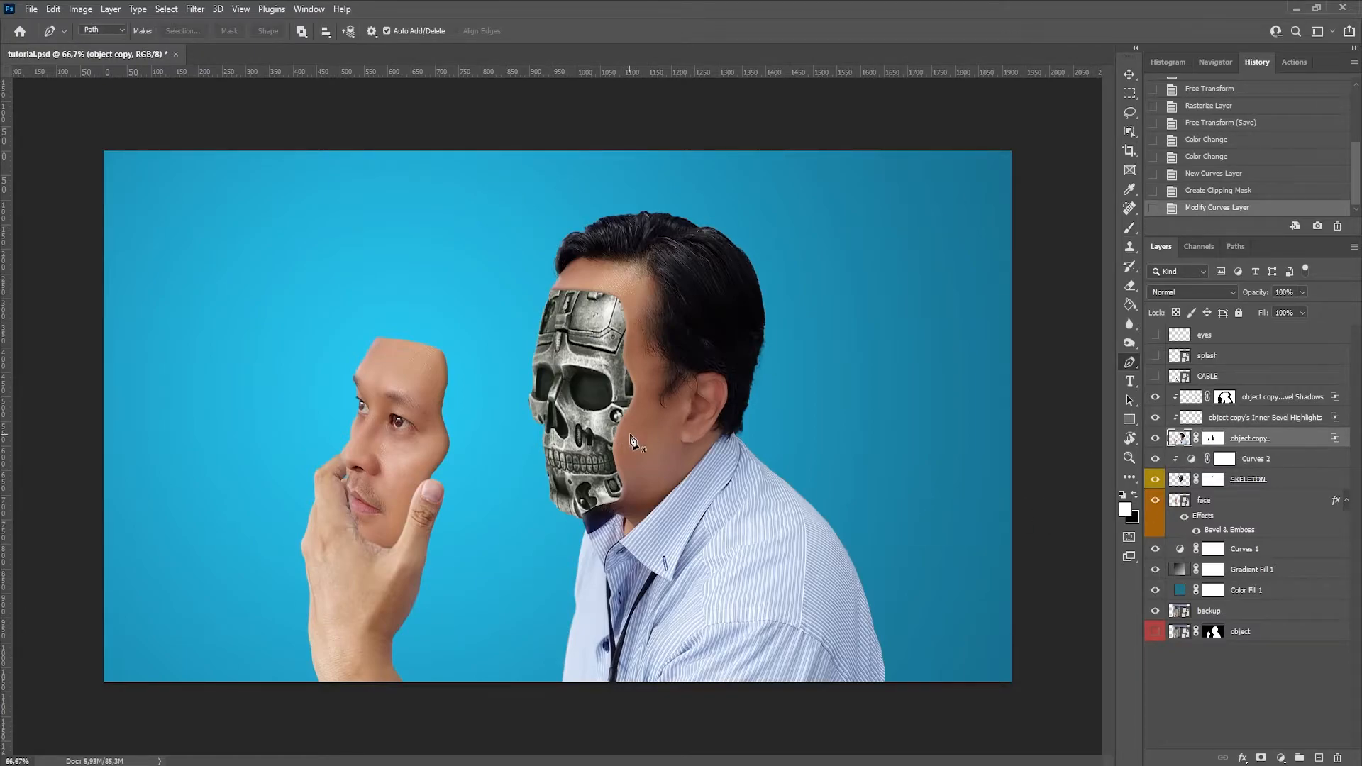
{"action": "right_click", "coordinate": [1130, 93]}
{"action": "left_click", "coordinate": [1130, 112]}
{"action": "mouse_move", "coordinate": [653, 428]}
{"action": "left_mouse_down"}
{"action": "mouse_move", "coordinate": [636, 461]}
{"action": "mouse_move", "coordinate": [664, 439]}
{"action": "left_mouse_up"}
{"action": "key", "text": "Delete"}
{"action": "key", "text": "ctrl+d"}
Apply an Inner Bevel effect with size 6 px and soften 13 px to object copy, and split it into separate layers
{"action": "scroll", "coordinate": [691, 451], "scroll_direction": "up", "scroll_amount": 3}
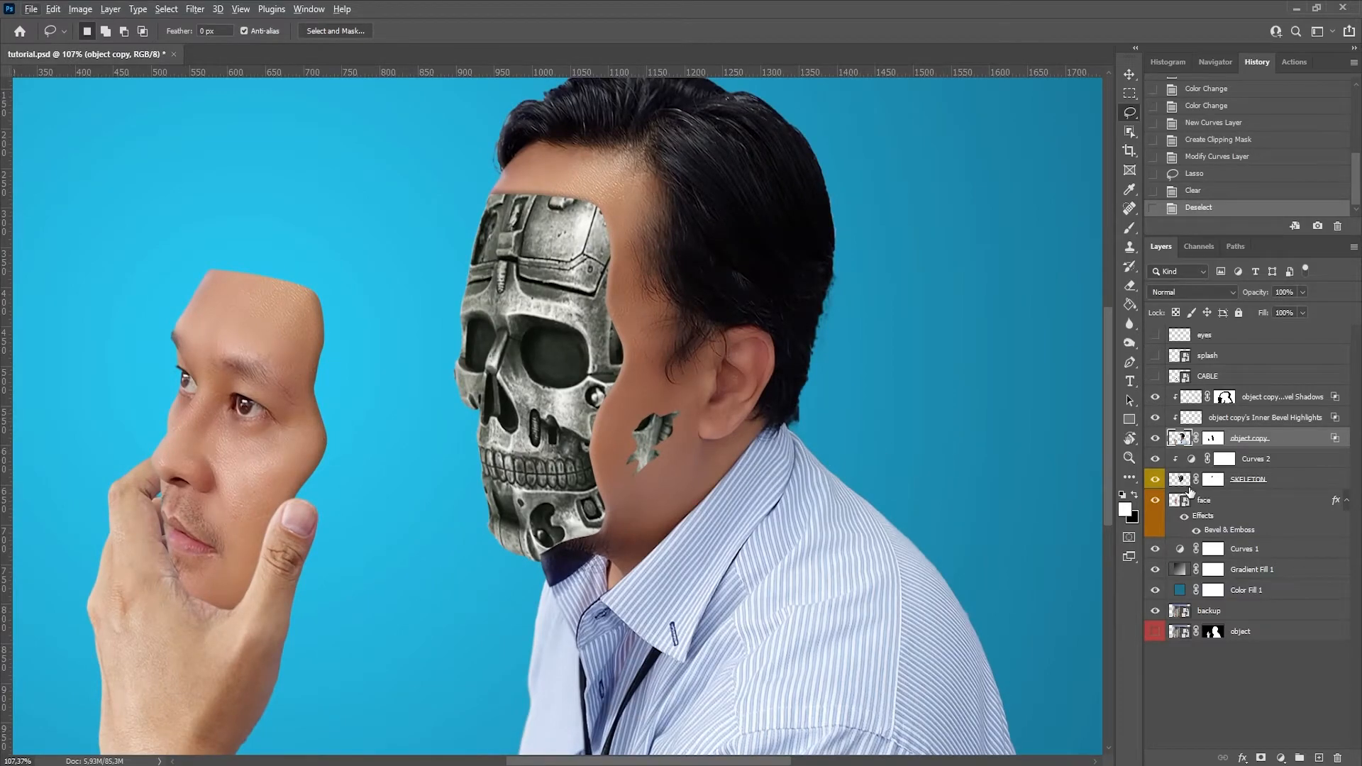
{"action": "double_click", "coordinate": [1295, 443]}
{"action": "left_click", "coordinate": [858, 237]}
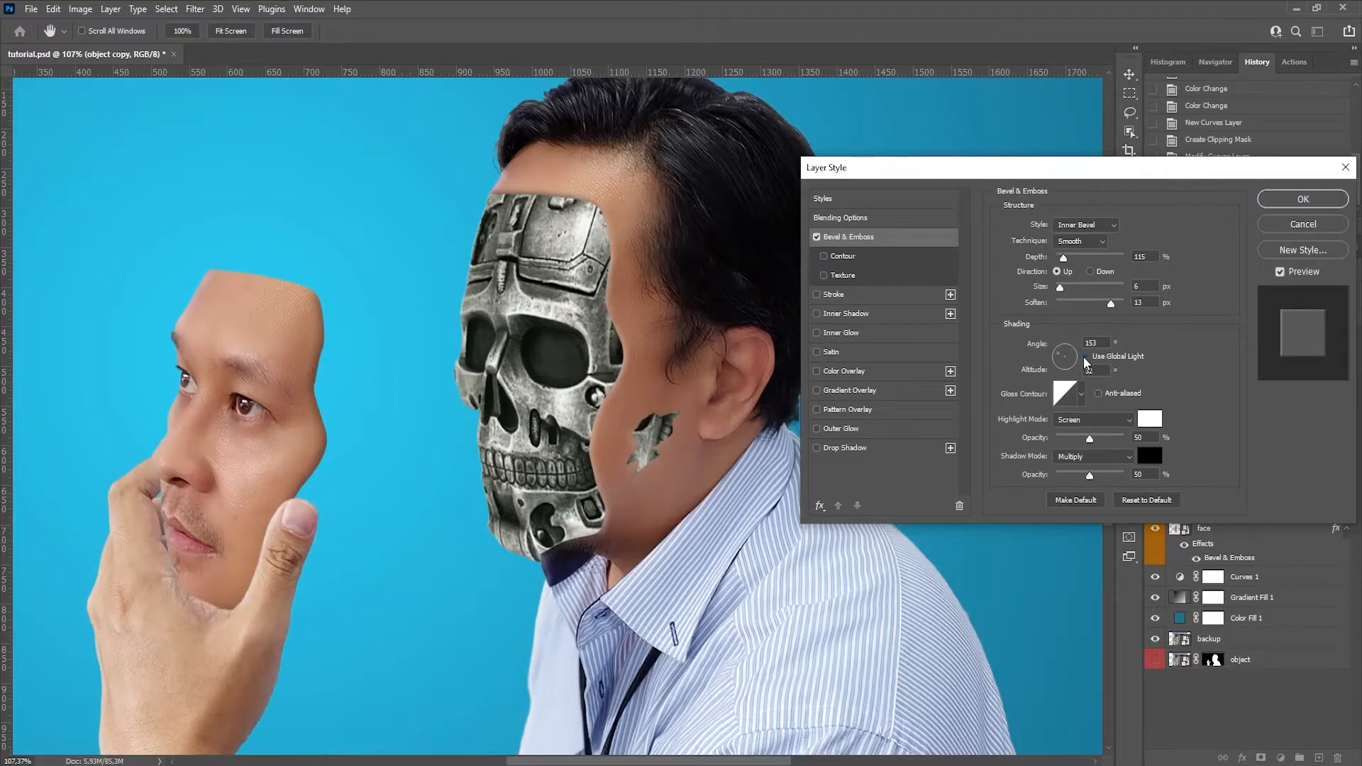
{"action": "left_click", "coordinate": [1303, 200]}
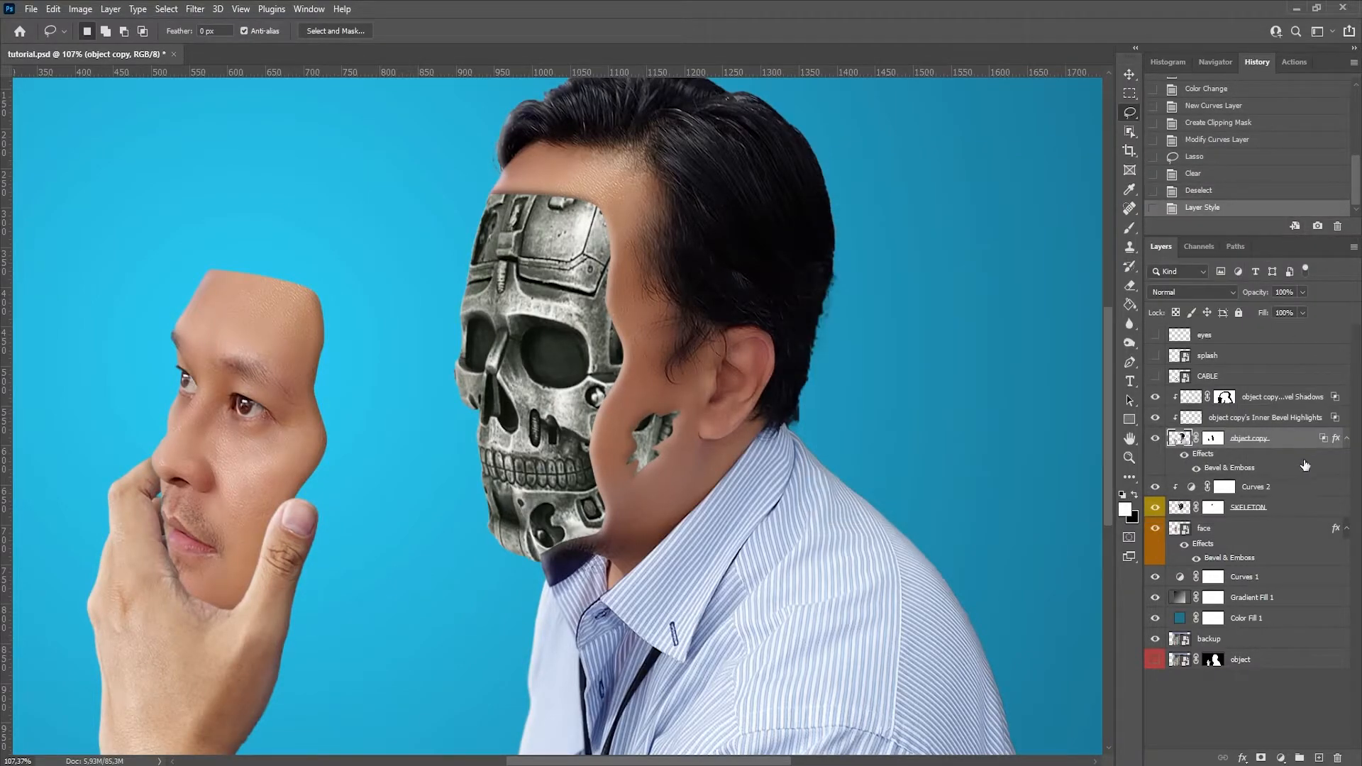
{"action": "left_click", "coordinate": [1155, 418]}
{"action": "left_click", "coordinate": [1155, 419]}
{"action": "right_click", "coordinate": [1337, 443]}
{"action": "left_click", "coordinate": [1320, 681]}
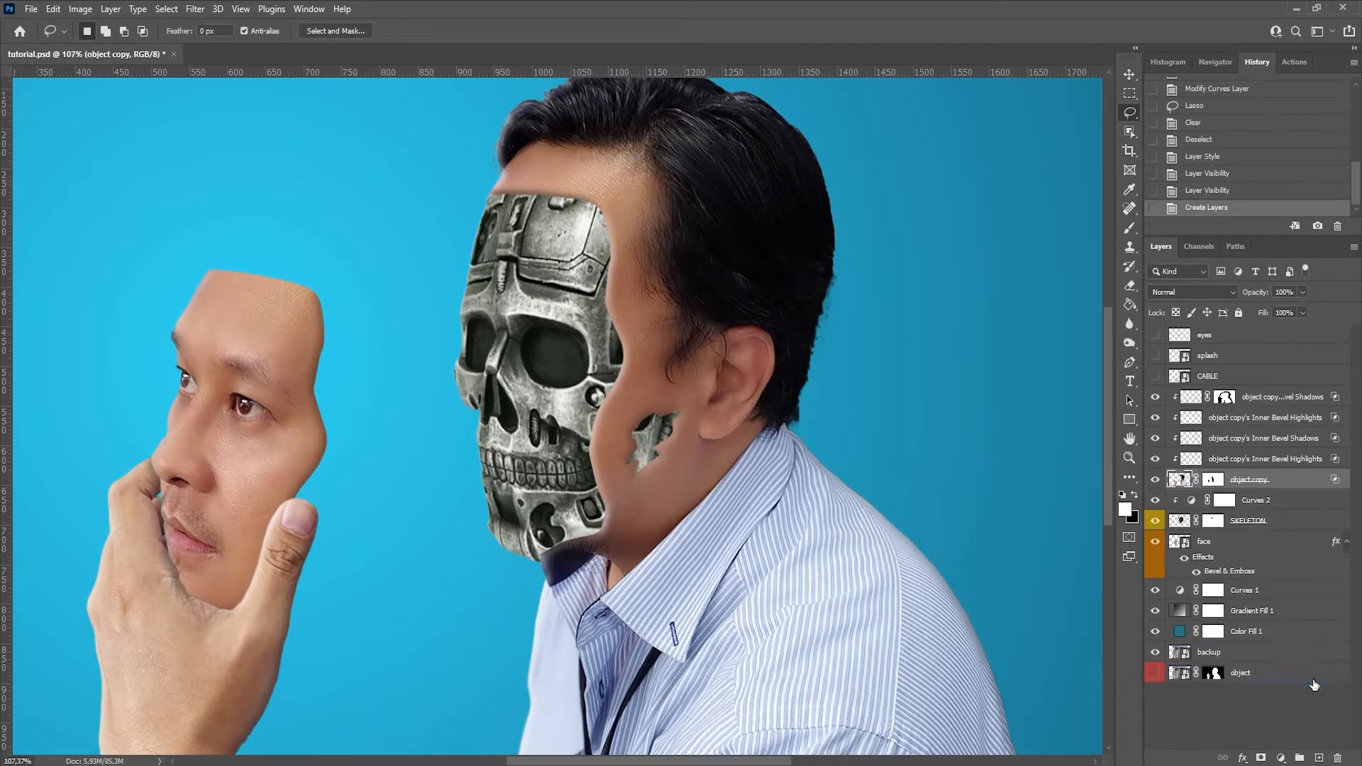
Add a mask to the new Inner Bevel Shadows layer and paint out unwanted bevel shading around the figure's outline with a 90 px brush
{"action": "left_click", "coordinate": [1248, 438]}
{"action": "left_click", "coordinate": [1261, 757]}
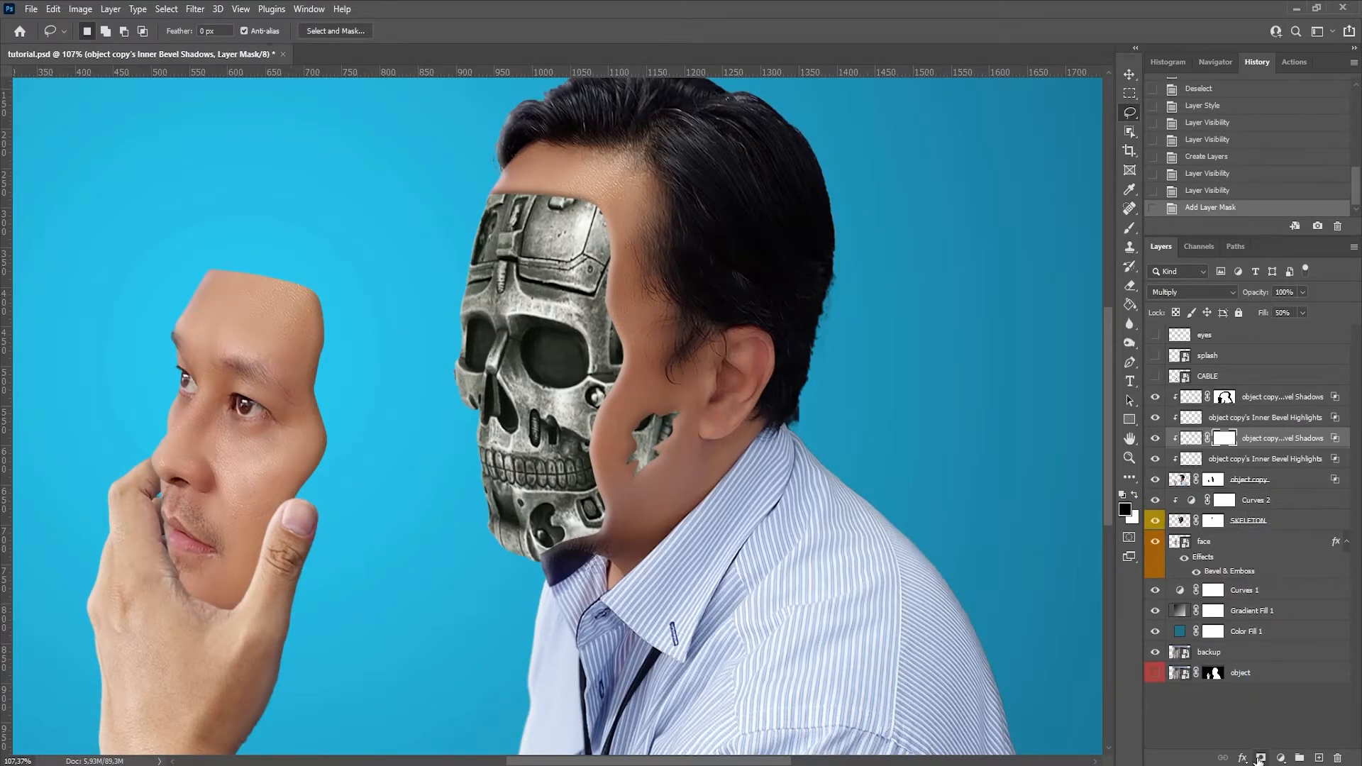
{"action": "key", "text": "ctrl+0"}
{"action": "key", "text": "b"}
{"action": "key", "text": "bracketright"}
{"action": "key", "text": "bracketright"}
{"action": "key", "text": "bracketright"}
{"action": "key", "text": "bracketright"}
{"action": "key", "text": "bracketright"}
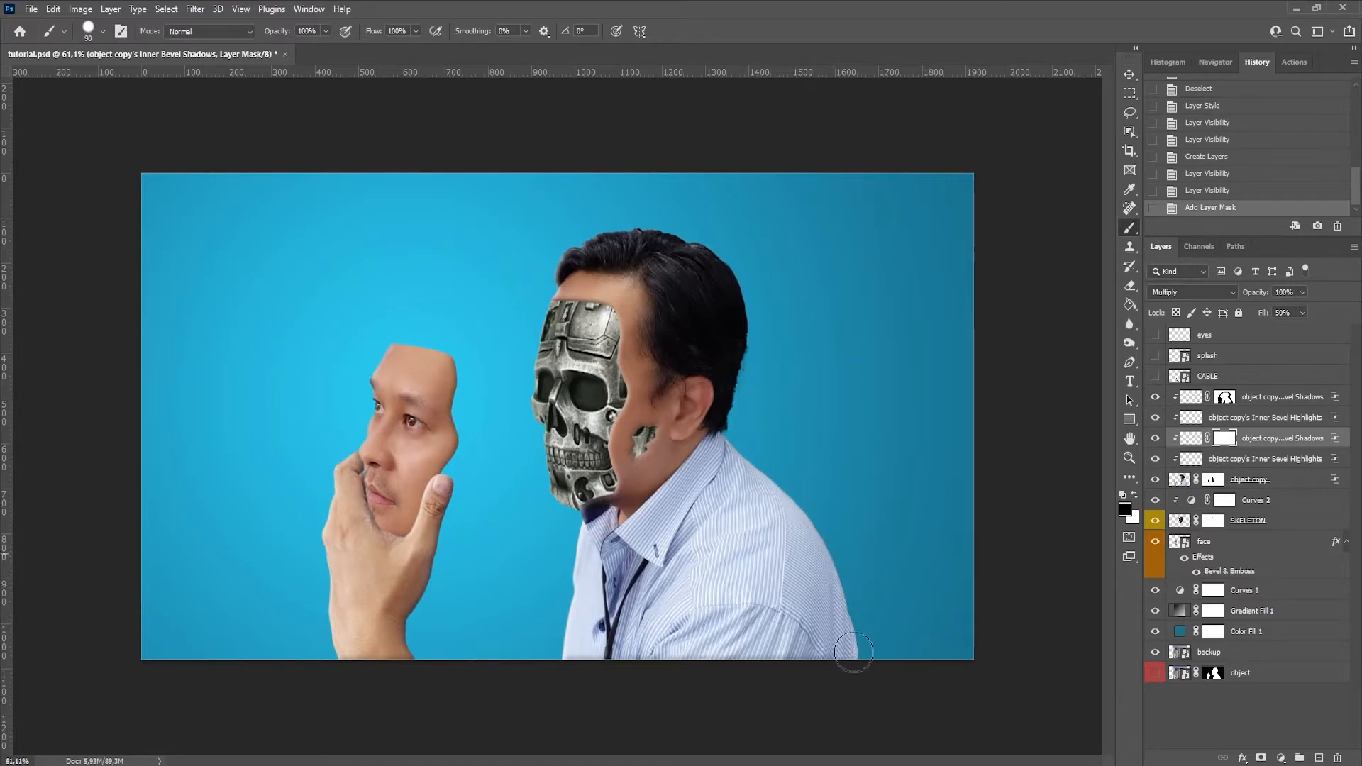
{"action": "left_click_drag", "start_coordinate": [627, 211], "coordinate": [560, 266]}
{"action": "mouse_move", "coordinate": [455, 489]}
{"action": "left_mouse_down"}
{"action": "mouse_move", "coordinate": [443, 569]}
{"action": "mouse_move", "coordinate": [351, 492]}
{"action": "mouse_move", "coordinate": [414, 485]}
{"action": "mouse_move", "coordinate": [576, 570]}
{"action": "mouse_move", "coordinate": [659, 511]}
{"action": "mouse_move", "coordinate": [807, 539]}
{"action": "mouse_move", "coordinate": [649, 217]}
{"action": "left_mouse_up"}
{"action": "scroll", "coordinate": [773, 359], "scroll_direction": "down", "scroll_amount": 1}
{"action": "scroll", "coordinate": [749, 369], "scroll_direction": "up", "scroll_amount": 4}
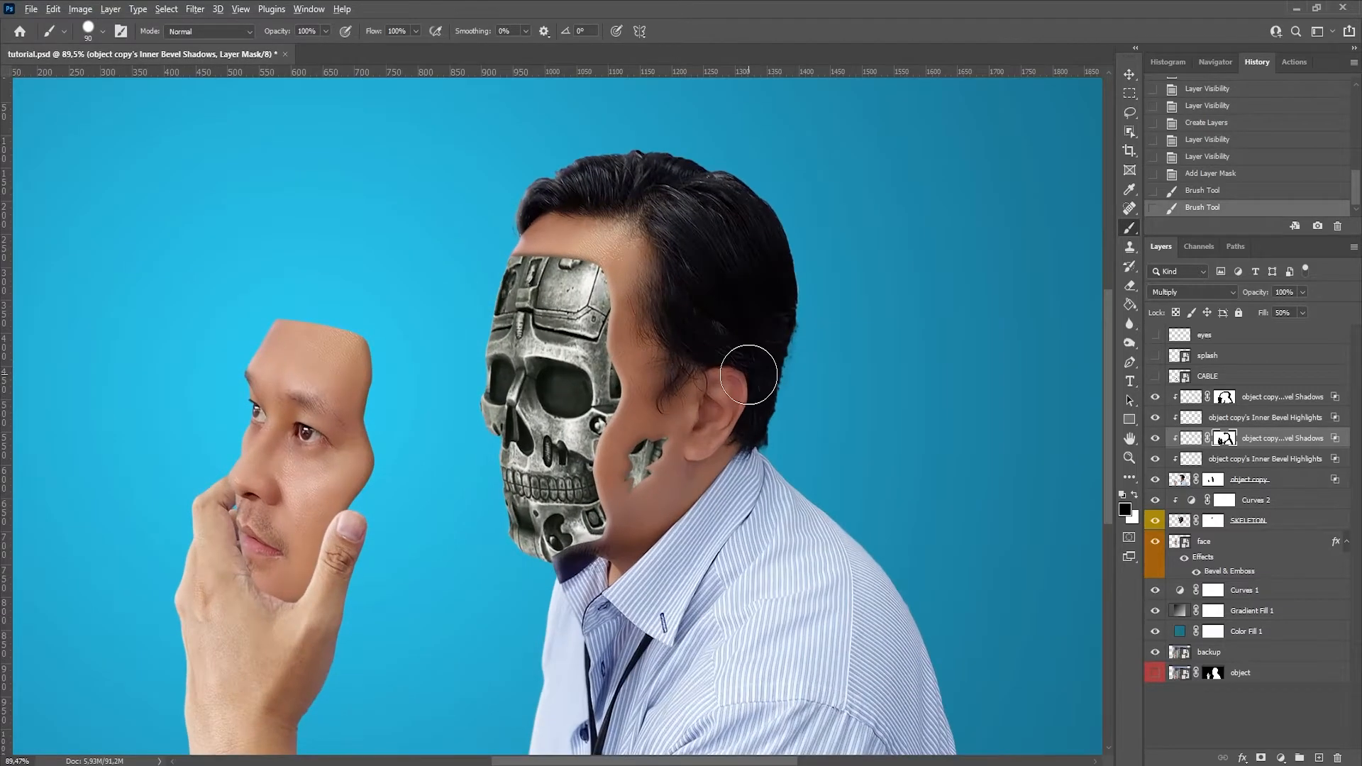
{"action": "scroll", "coordinate": [754, 405], "scroll_direction": "down", "scroll_amount": 3}
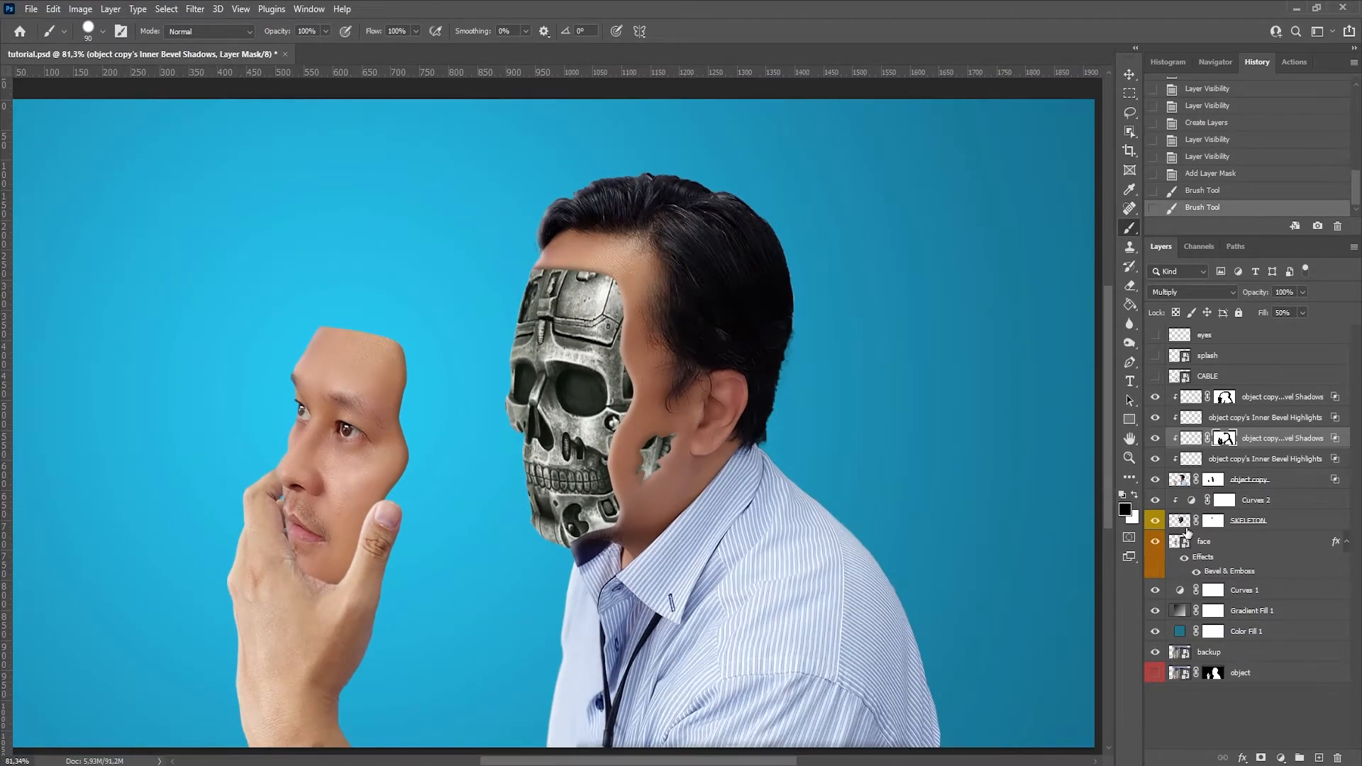
Apply a slight free transform to the SKELETON layer to refine its fit in the face opening
{"action": "left_click", "coordinate": [1182, 522]}
{"action": "scroll", "coordinate": [866, 440], "scroll_direction": "down", "scroll_amount": 2}
{"action": "key", "text": "ctrl+t"}
{"action": "left_click_drag", "start_coordinate": [766, 260], "coordinate": [768, 255]}
{"action": "left_click", "coordinate": [703, 33]}
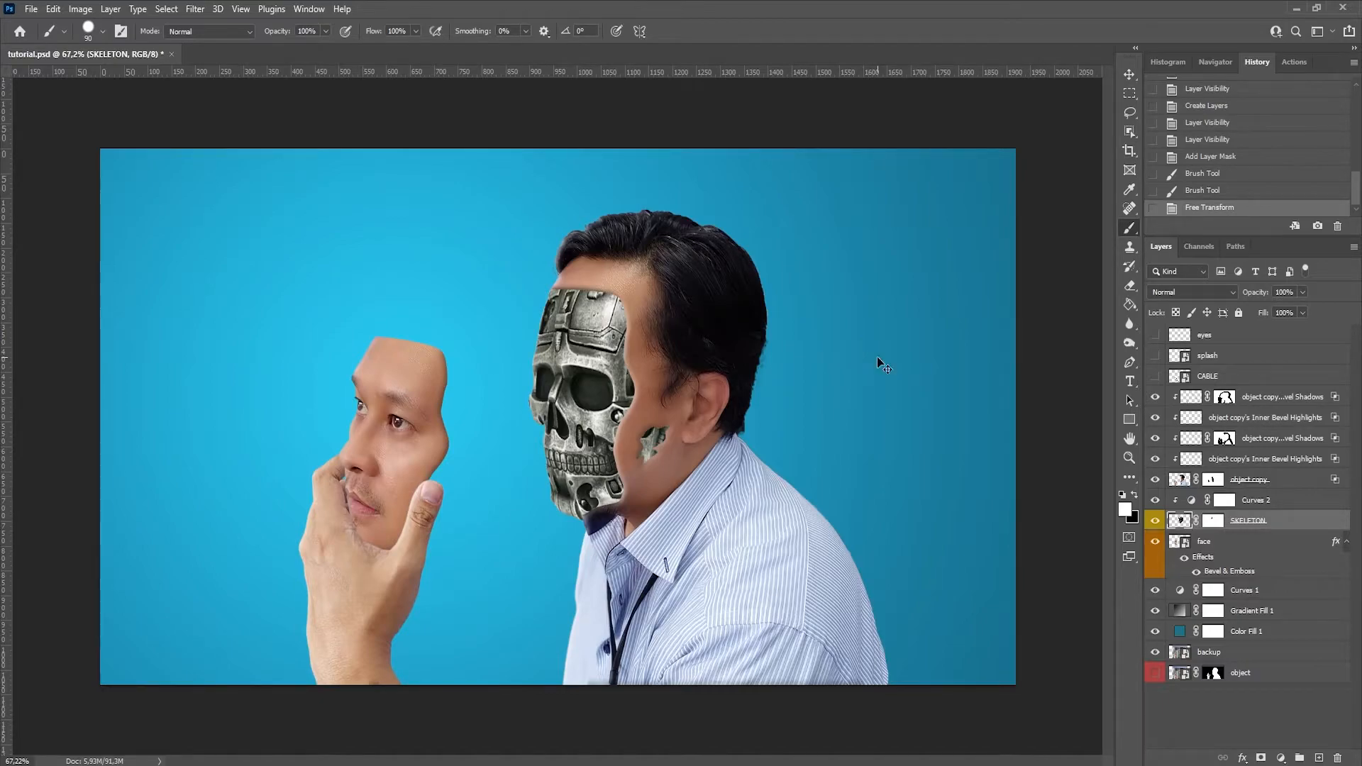
Reshape the SKELETON layer with another transform, pulling its upper front corner slightly inward
{"action": "key", "text": "ctrl+t"}
{"action": "mouse_move", "coordinate": [488, 247]}
{"action": "left_mouse_down"}
{"action": "mouse_move", "coordinate": [487, 259]}
{"action": "mouse_move", "coordinate": [495, 249]}
{"action": "left_mouse_up"}
{"action": "right_click", "coordinate": [623, 332]}
{"action": "left_click", "coordinate": [683, 394]}
{"action": "left_click_drag", "start_coordinate": [601, 324], "coordinate": [597, 322]}
{"action": "left_click", "coordinate": [635, 31]}
{"action": "left_click", "coordinate": [702, 32]}
Warp the SKELETON layer, adjusting the forehead and eye area so the skull follows the contour of the face
{"action": "key", "text": "ctrl+t"}
{"action": "left_click", "coordinate": [636, 31]}
{"action": "left_click_drag", "start_coordinate": [487, 252], "coordinate": [501, 249]}
{"action": "mouse_move", "coordinate": [559, 320]}
{"action": "left_mouse_down"}
{"action": "mouse_move", "coordinate": [559, 332]}
{"action": "mouse_move", "coordinate": [560, 312]}
{"action": "left_mouse_up"}
{"action": "left_click_drag", "start_coordinate": [595, 365], "coordinate": [591, 362]}
{"action": "left_click_drag", "start_coordinate": [569, 253], "coordinate": [572, 251]}
{"action": "left_click", "coordinate": [702, 32]}
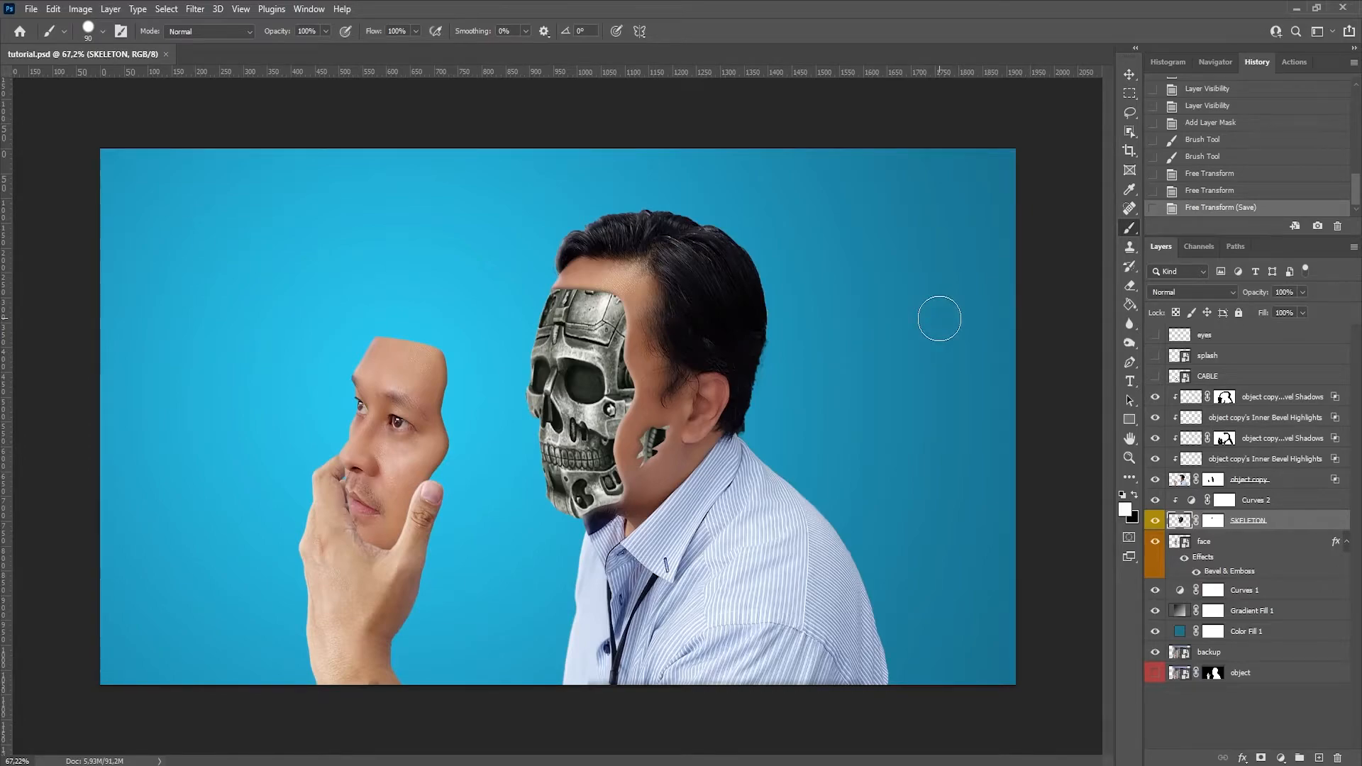
Paint out leftover bevel shading along the top of the hair on the Inner Bevel Shadows mask, and select the upper Shadows mask
{"action": "left_click", "coordinate": [1224, 439]}
{"action": "mouse_move", "coordinate": [575, 222]}
{"action": "left_mouse_down"}
{"action": "mouse_move", "coordinate": [575, 238]}
{"action": "mouse_move", "coordinate": [635, 227]}
{"action": "left_mouse_up"}
{"action": "left_click", "coordinate": [1225, 398]}
{"action": "scroll", "coordinate": [622, 211], "scroll_direction": "up", "scroll_amount": 6}
{"action": "scroll", "coordinate": [700, 330], "scroll_direction": "down", "scroll_amount": 4}
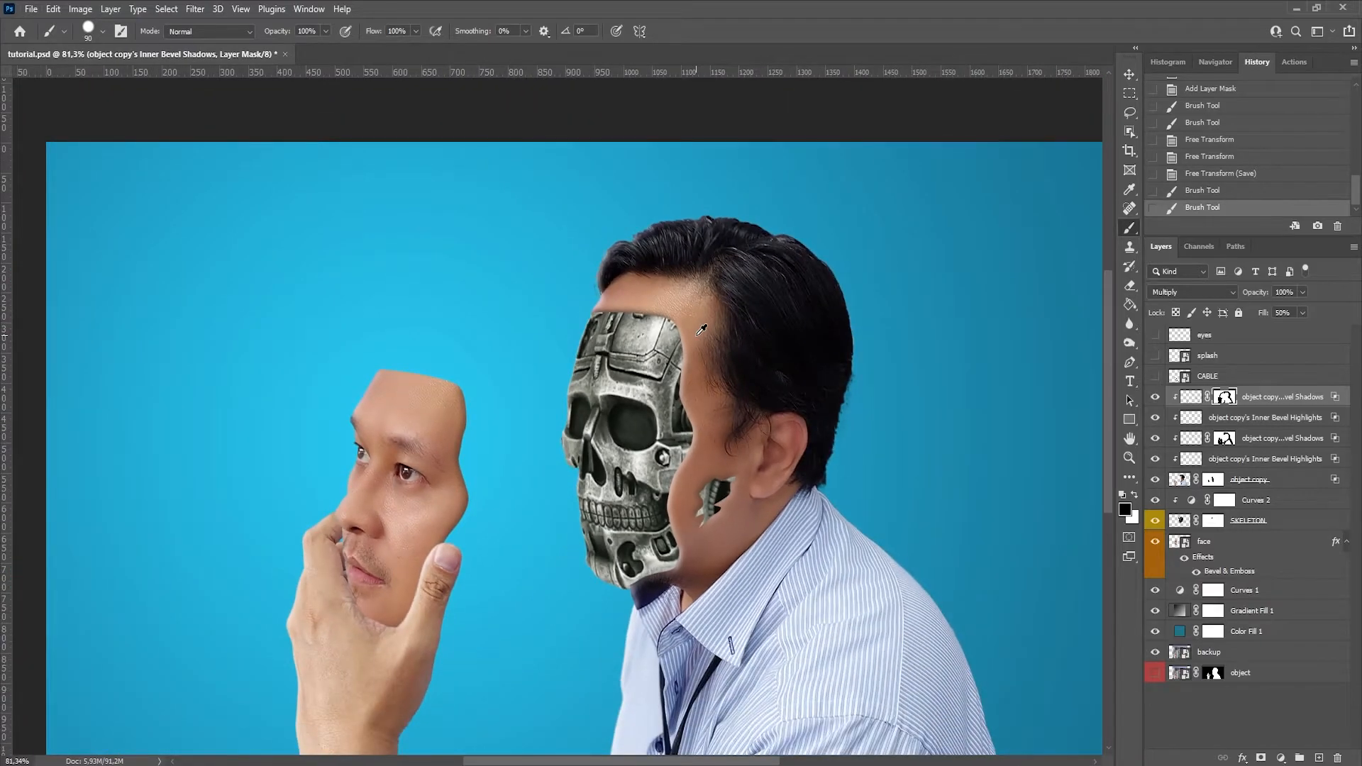
{"action": "scroll", "coordinate": [701, 330], "scroll_direction": "down", "scroll_amount": 1}
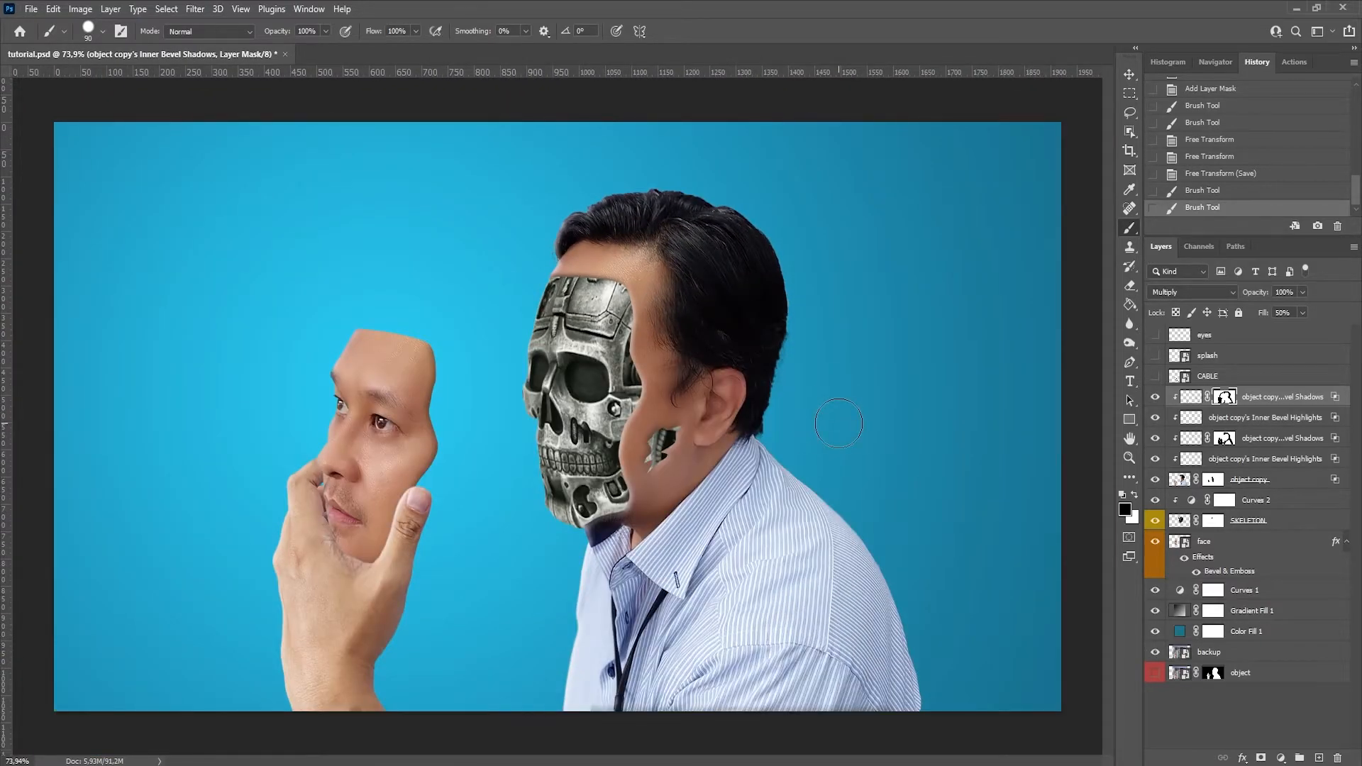
{"action": "scroll", "coordinate": [833, 419], "scroll_direction": "down", "scroll_amount": 1}
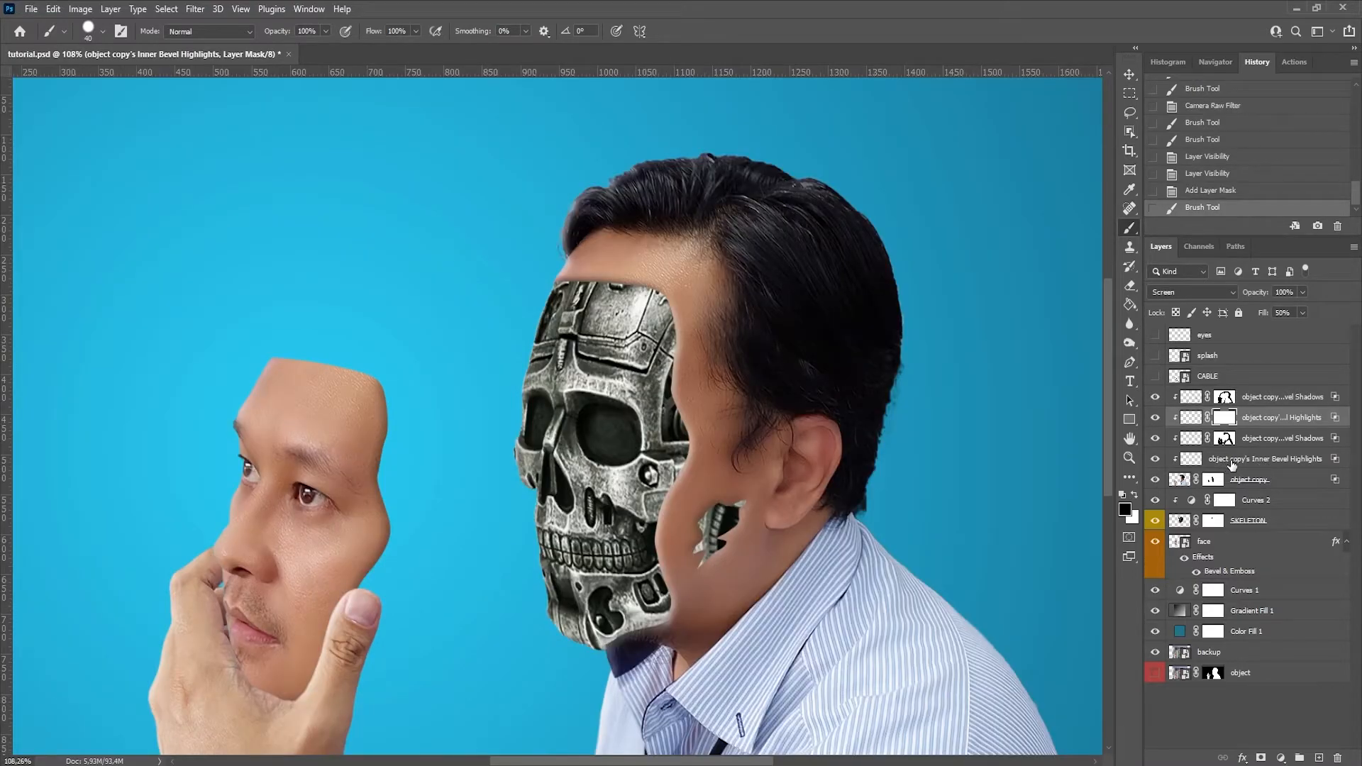
Add a mask to the lower Inner Bevel Highlights layer and paint out the highlight beneath the jaw
{"action": "left_click", "coordinate": [1232, 461]}
{"action": "left_click", "coordinate": [1260, 756]}
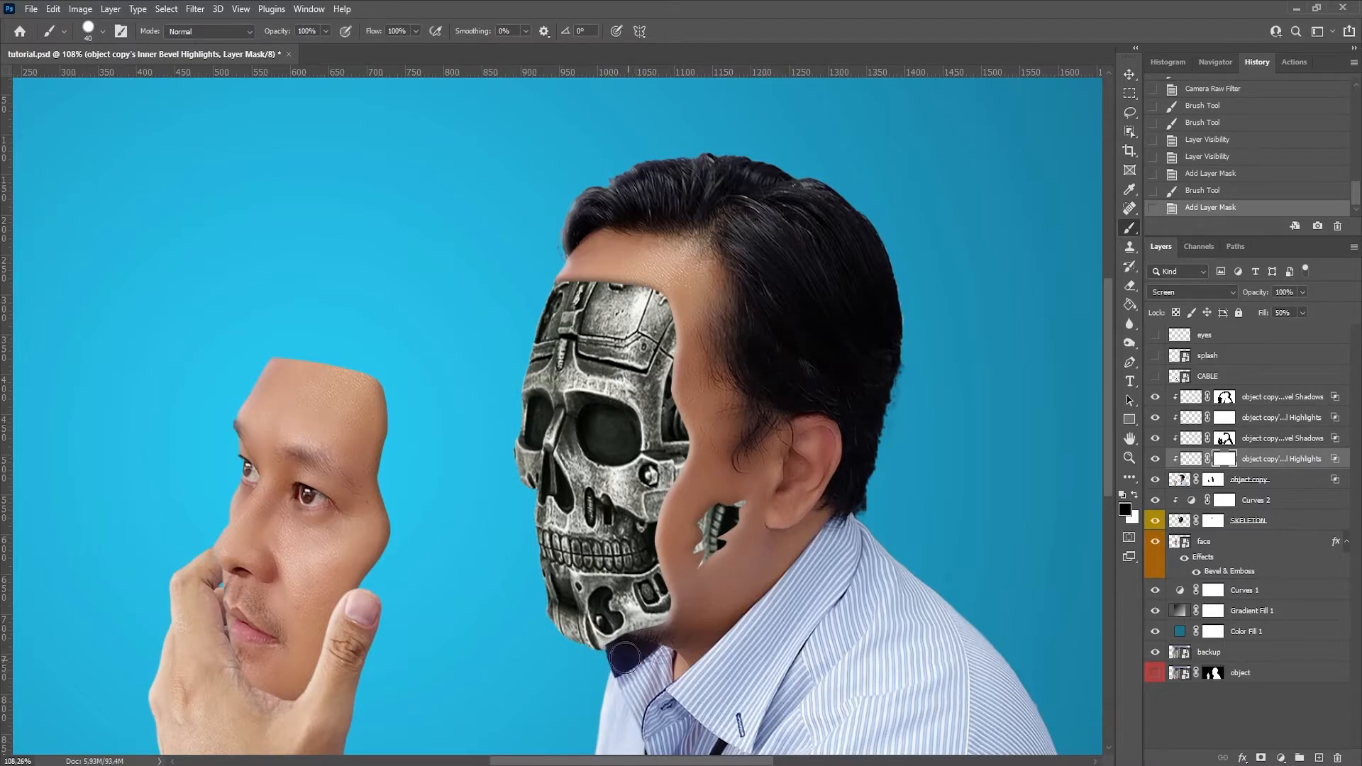
{"action": "left_click_drag", "start_coordinate": [611, 671], "coordinate": [687, 680]}
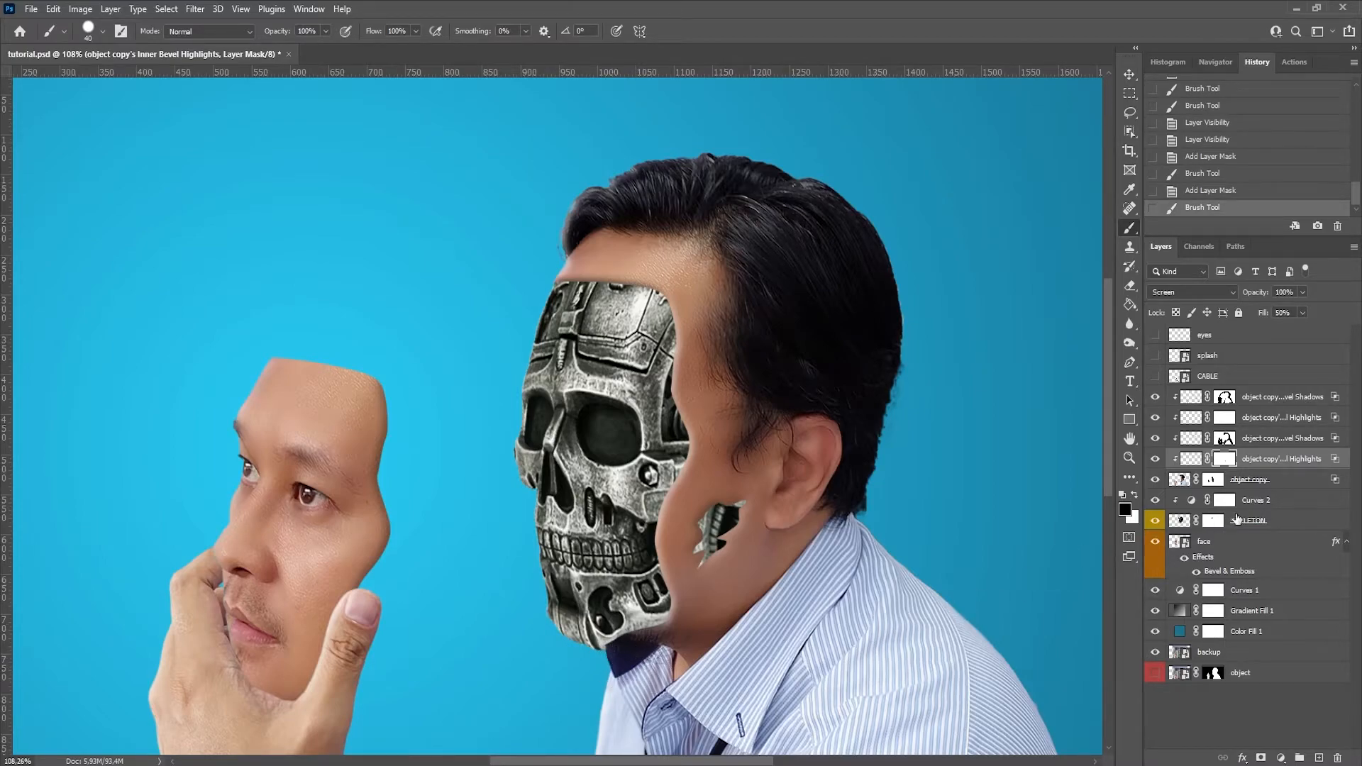
Try a touch-up stroke under the jaw on the object copy mask, undo it, and lower the layer's opacity to 89%
{"action": "left_click", "coordinate": [1214, 481]}
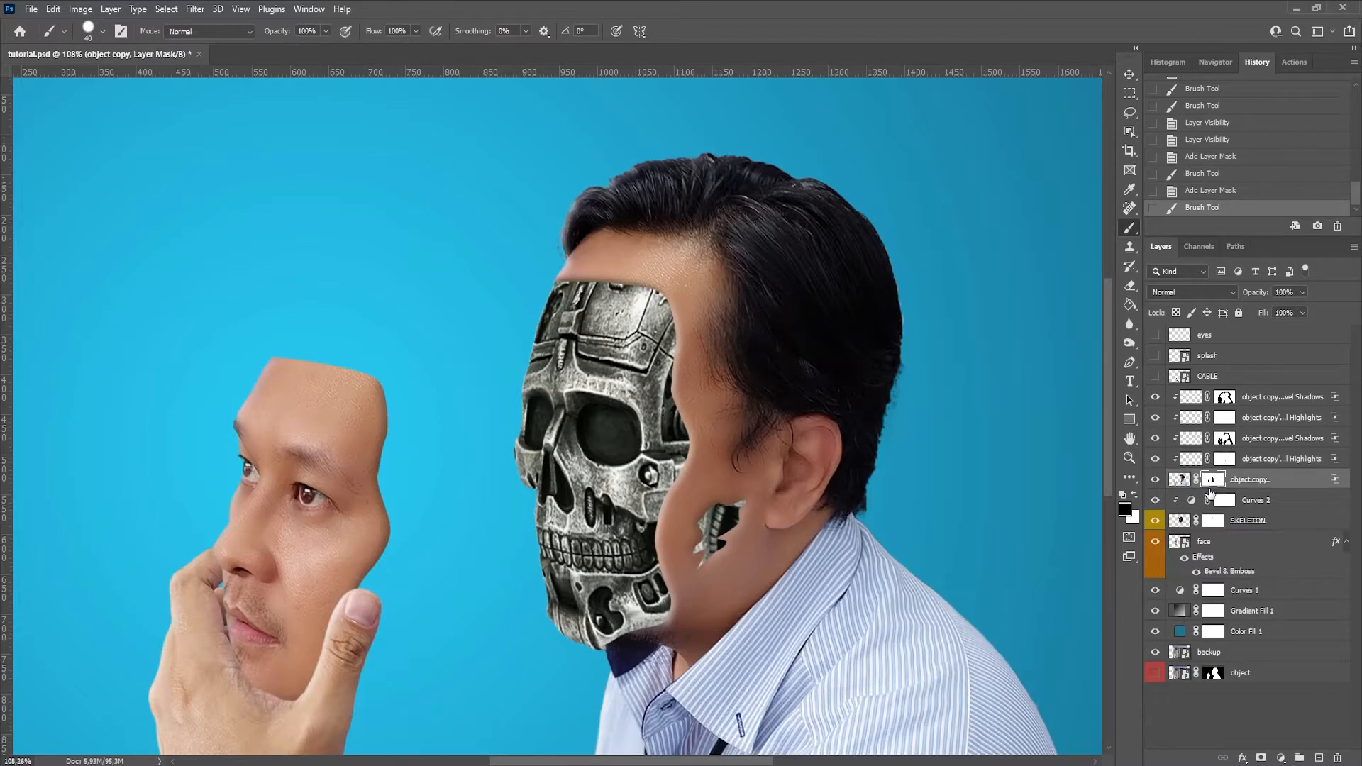
{"action": "mouse_move", "coordinate": [616, 642]}
{"action": "left_mouse_down"}
{"action": "mouse_move", "coordinate": [606, 637]}
{"action": "mouse_move", "coordinate": [617, 642]}
{"action": "left_mouse_up"}
{"action": "key", "text": "ctrl+z"}
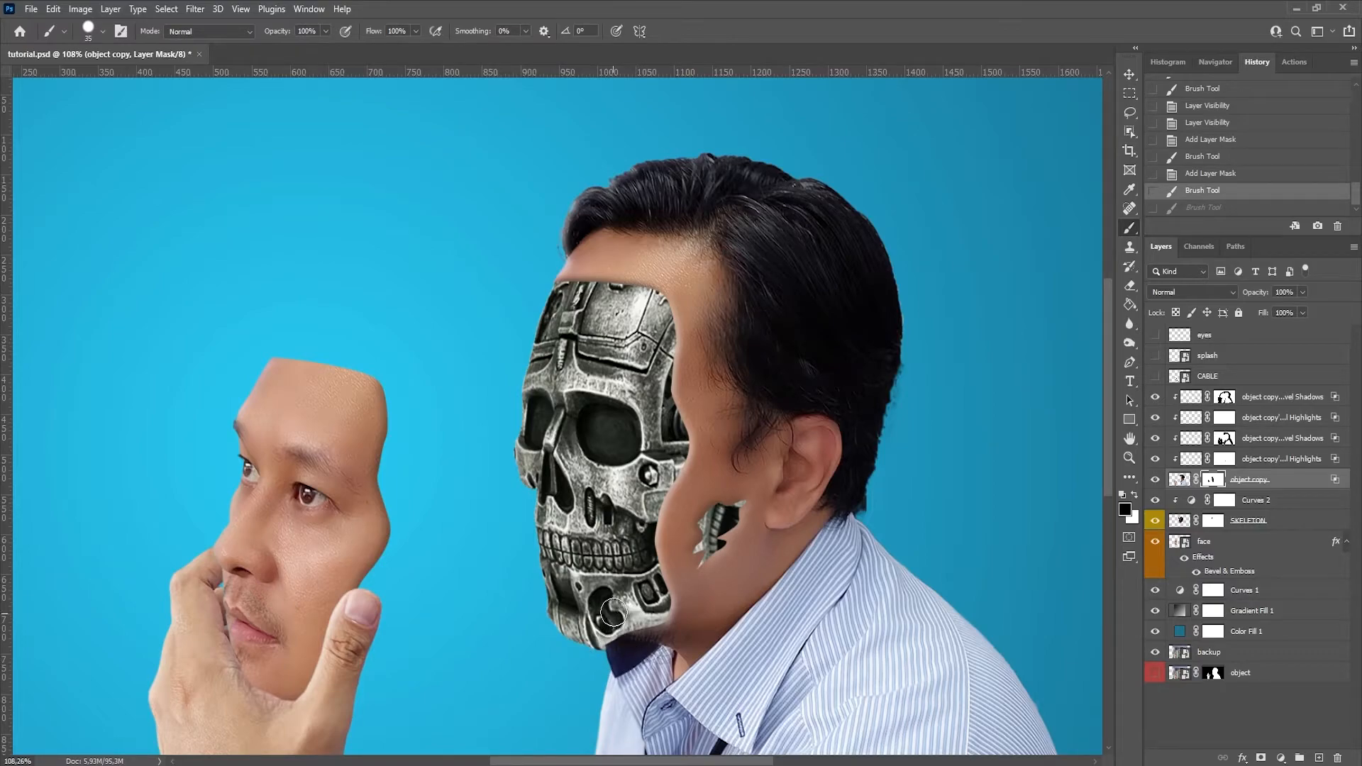
{"action": "left_click_drag", "start_coordinate": [1252, 297], "coordinate": [1251, 296]}
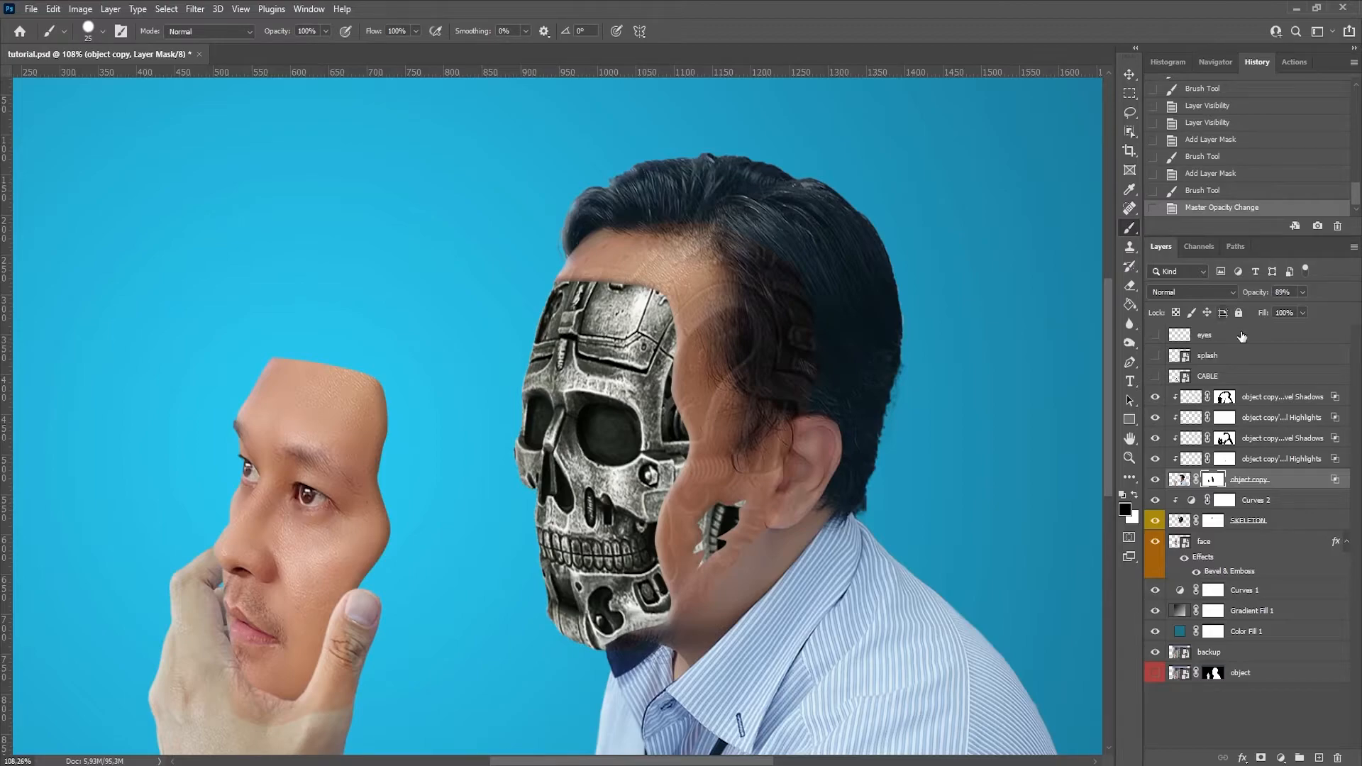
Try painting the object copy mask under the jaw within a selection loaded from the layer's outline
{"action": "left_click", "coordinate": [1185, 482], "text": "ctrl"}
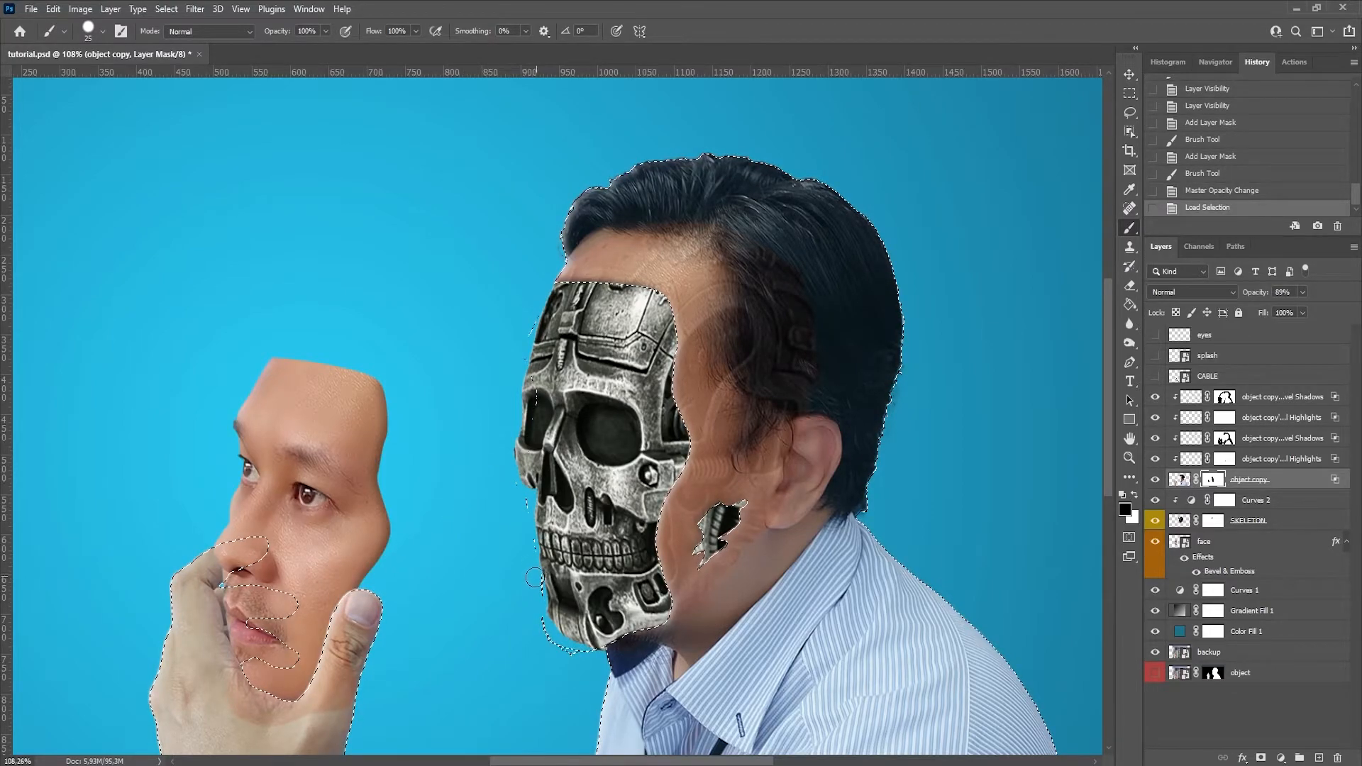
{"action": "left_click", "coordinate": [604, 641]}
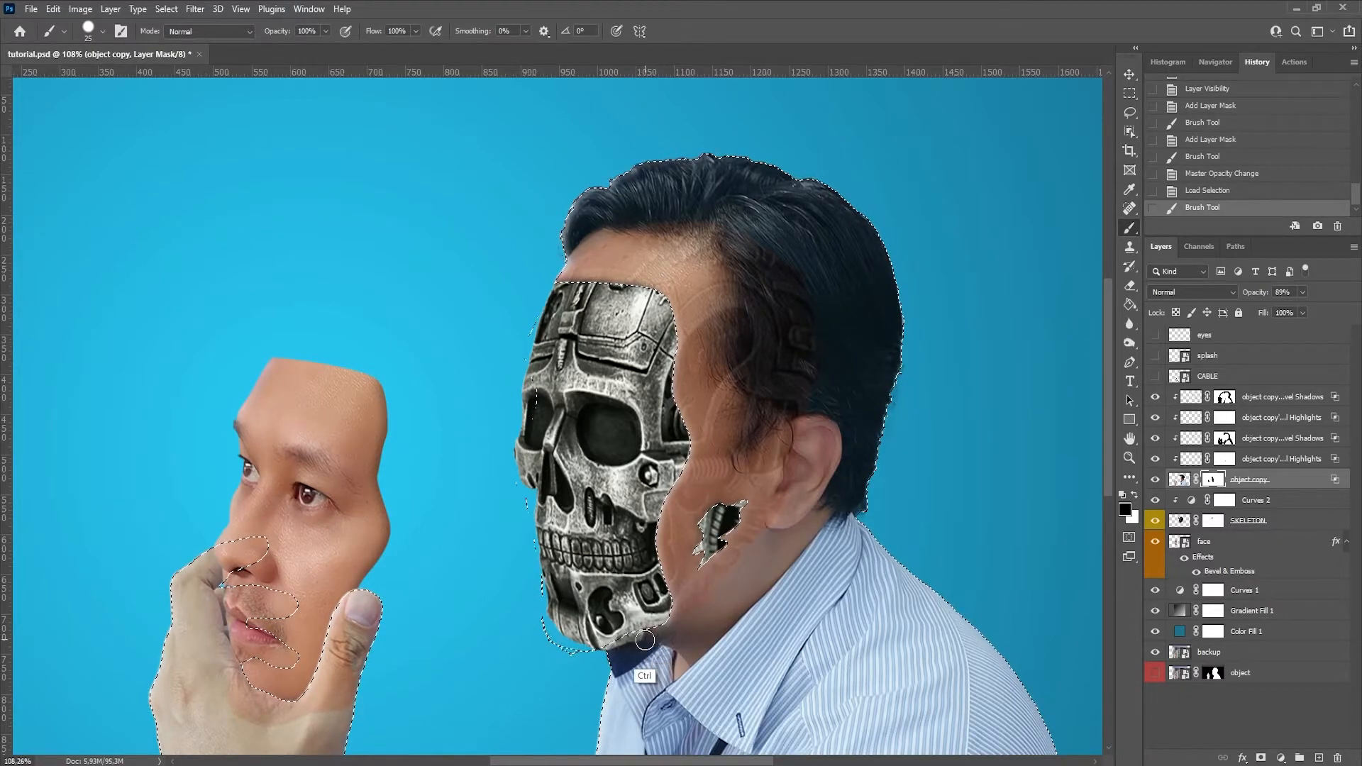
{"action": "left_click", "coordinate": [633, 642]}
{"action": "key", "text": "ctrl+z"}
{"action": "key", "text": "ctrl+z"}
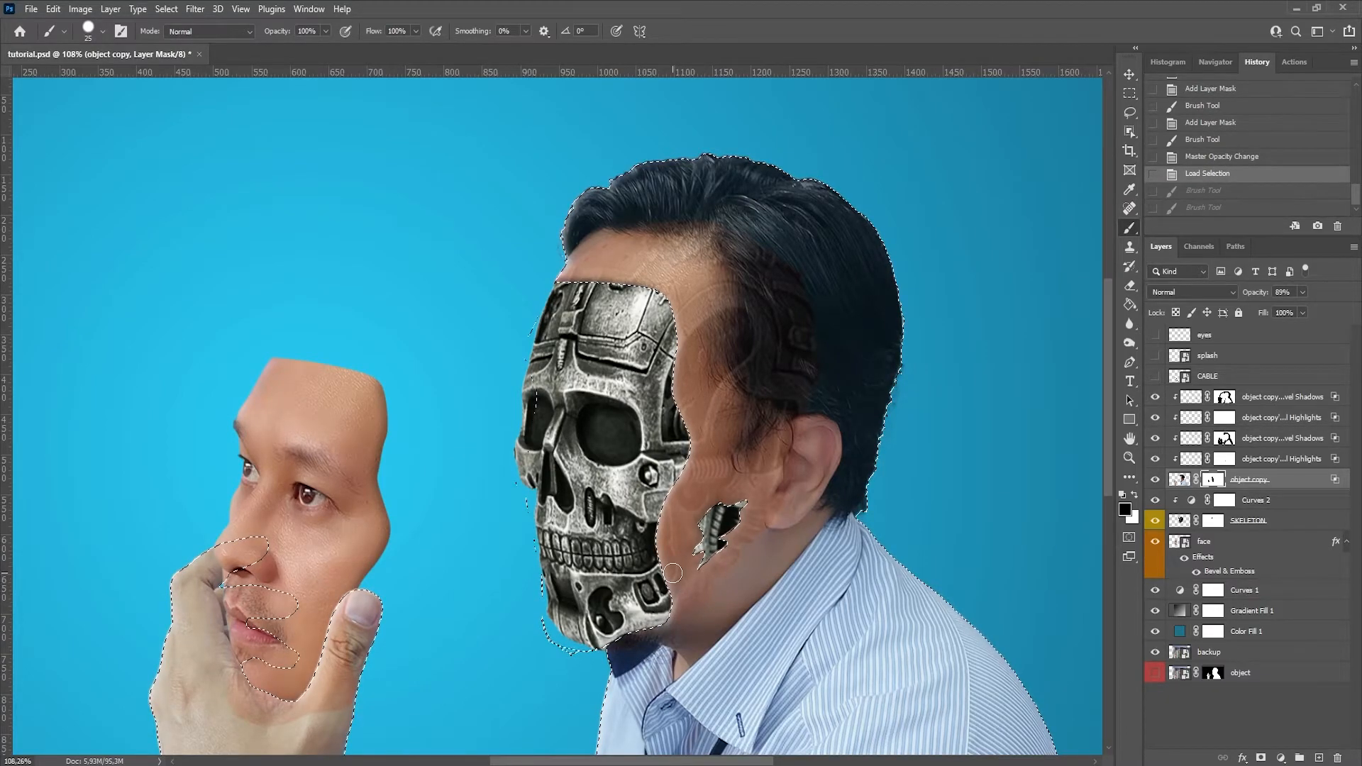
{"action": "key", "text": "ctrl+d"}
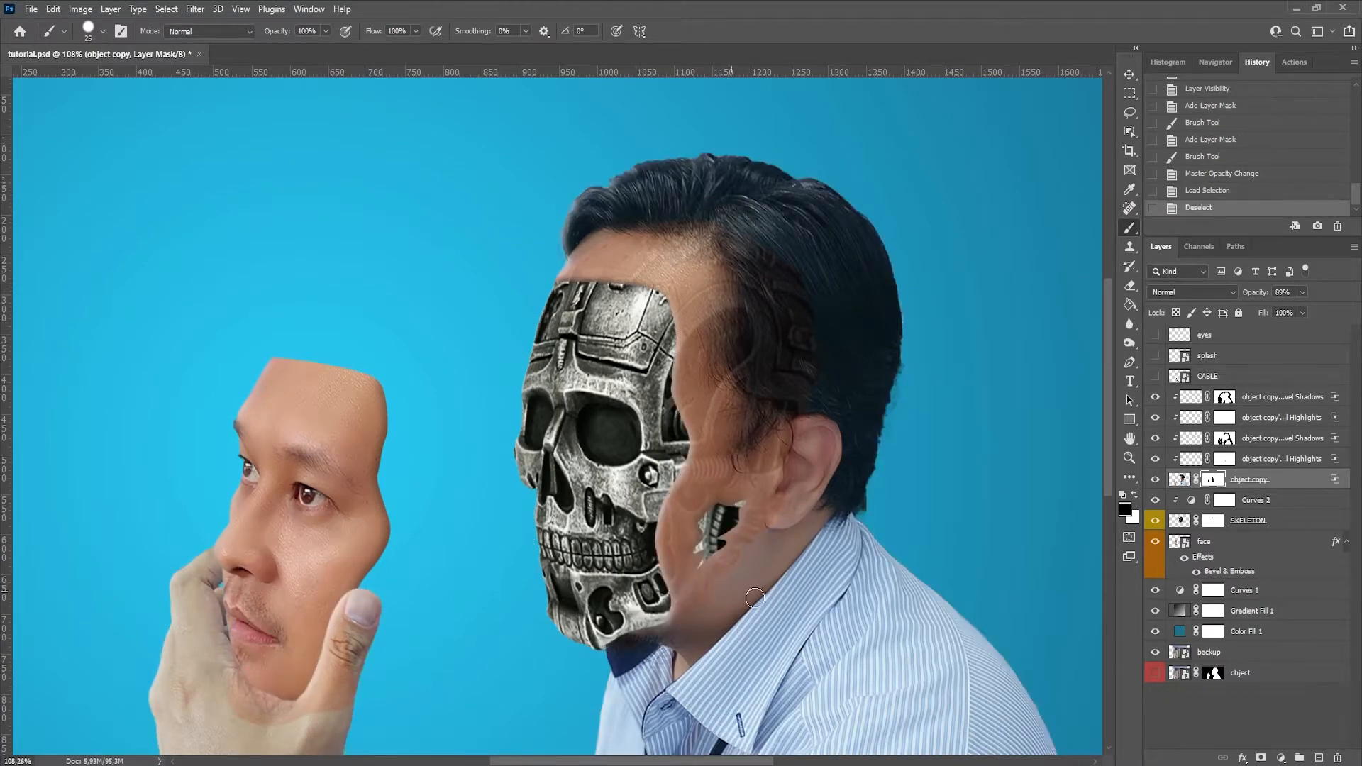
Load a selection from the SKELETON layer's outline, touch up the object copy mask under the jaw within it, and deselect
{"action": "left_click", "coordinate": [1180, 522]}
{"action": "left_click", "coordinate": [1180, 523], "text": "ctrl"}
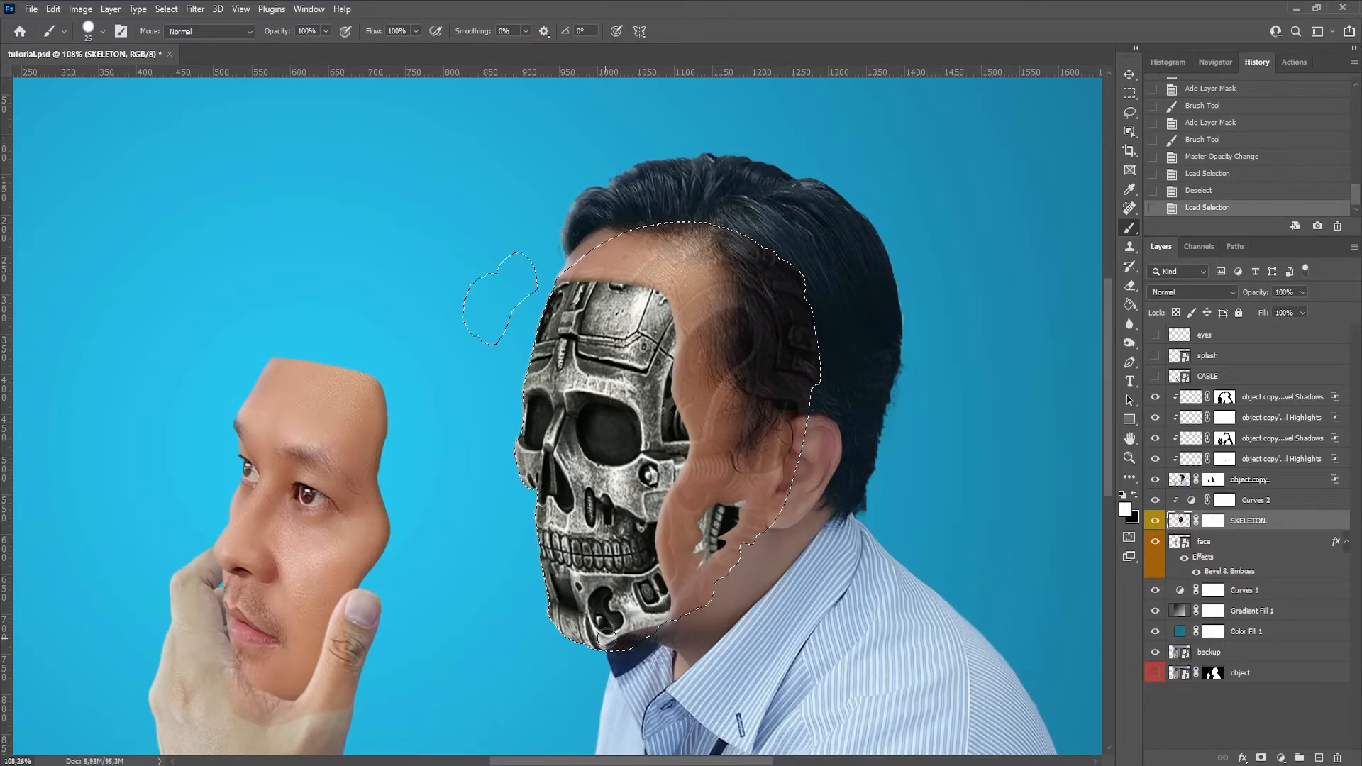
{"action": "left_click_drag", "start_coordinate": [616, 639], "coordinate": [635, 636]}
{"action": "key", "text": "ctrl+z"}
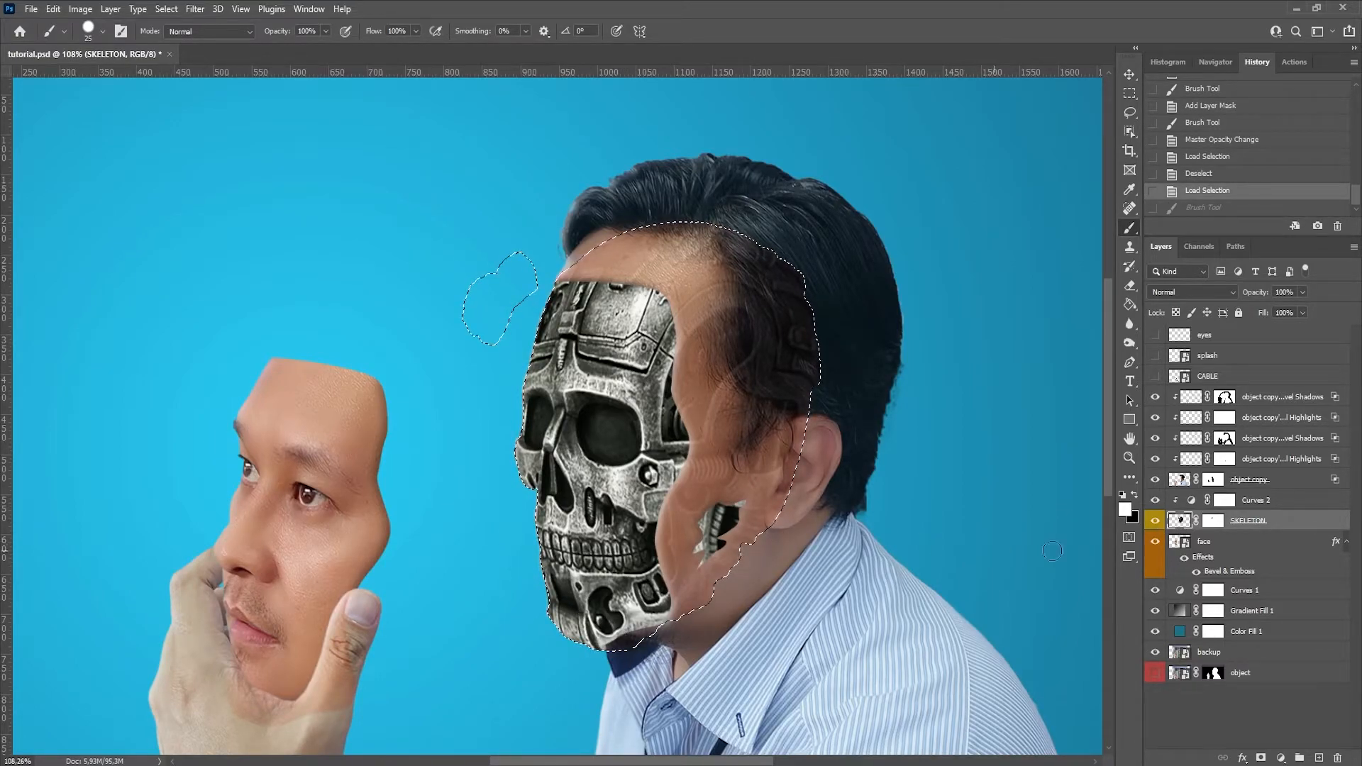
{"action": "left_click", "coordinate": [1214, 483]}
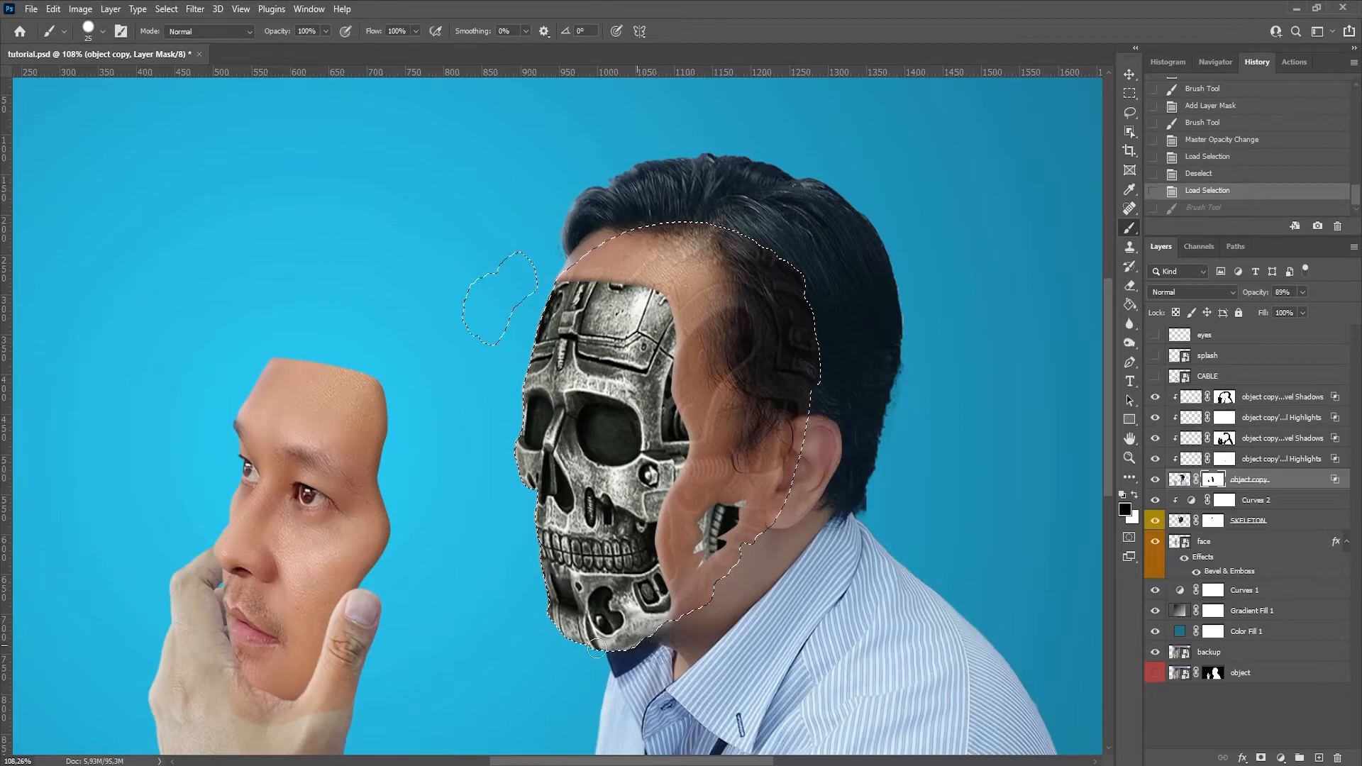
{"action": "key", "text": "ctrl+shift+z"}
{"action": "key", "text": "ctrl+d"}
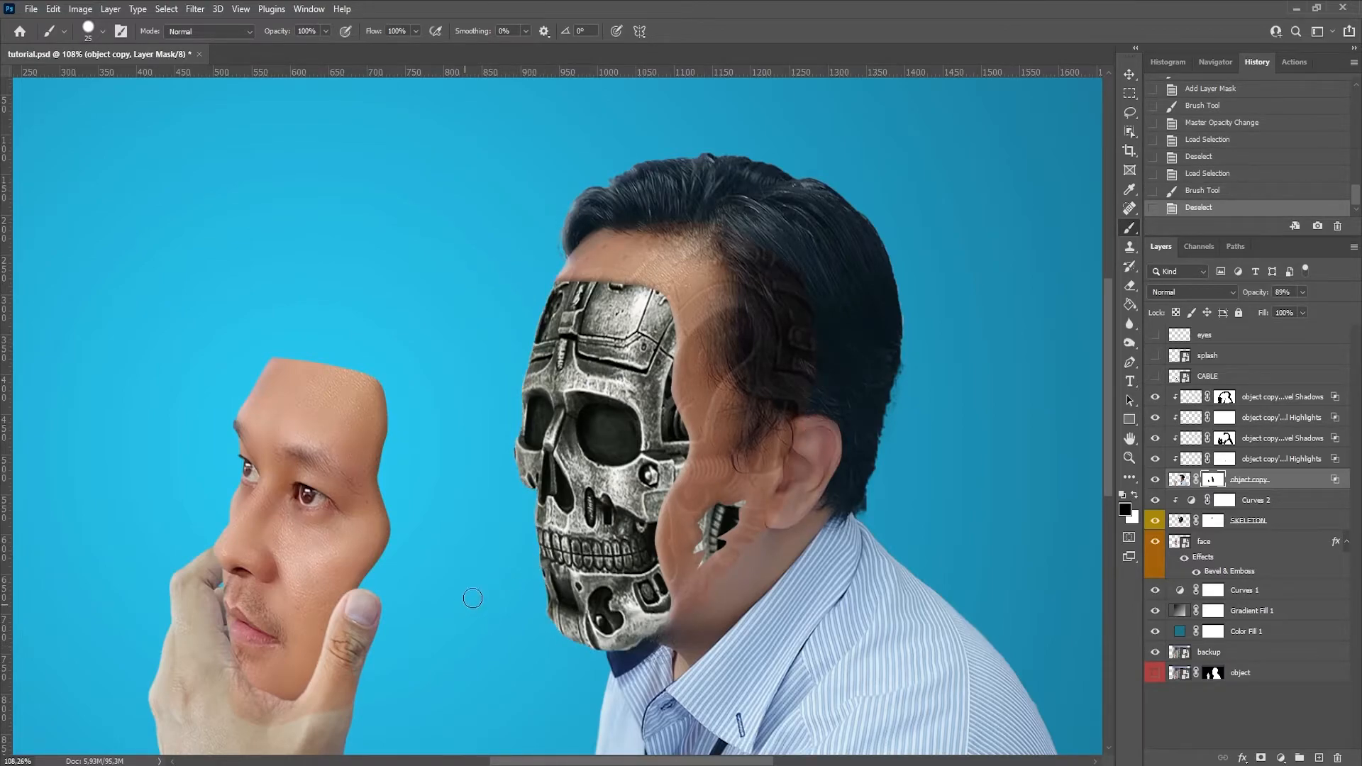
{"action": "scroll", "coordinate": [656, 585], "scroll_direction": "down", "scroll_amount": 3}
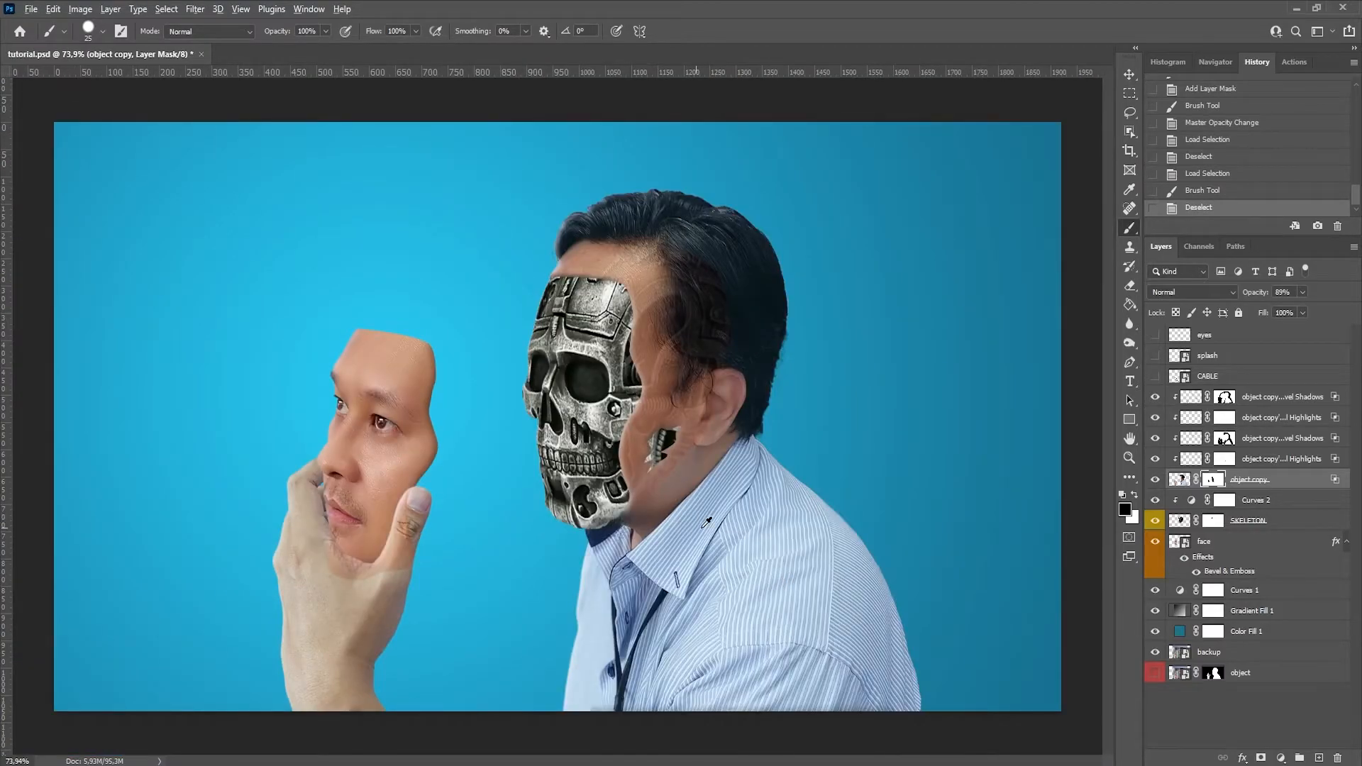
{"action": "scroll", "coordinate": [573, 502], "scroll_direction": "up", "scroll_amount": 1}
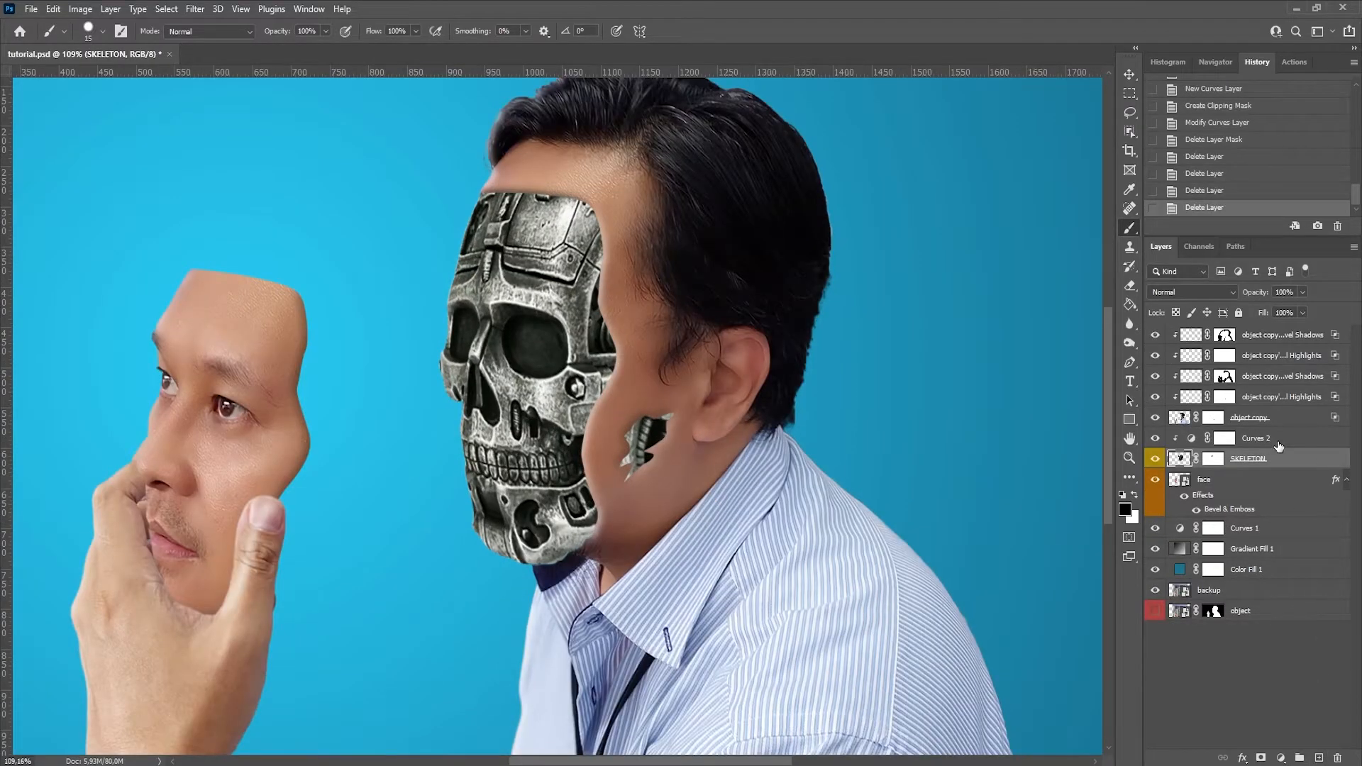
Add an empty layer directly above the Curves 2 adjustment layer
{"action": "left_click", "coordinate": [1270, 438]}
{"action": "left_click", "coordinate": [1319, 757]}
{"action": "scroll", "coordinate": [521, 371], "scroll_direction": "up", "scroll_amount": 4}
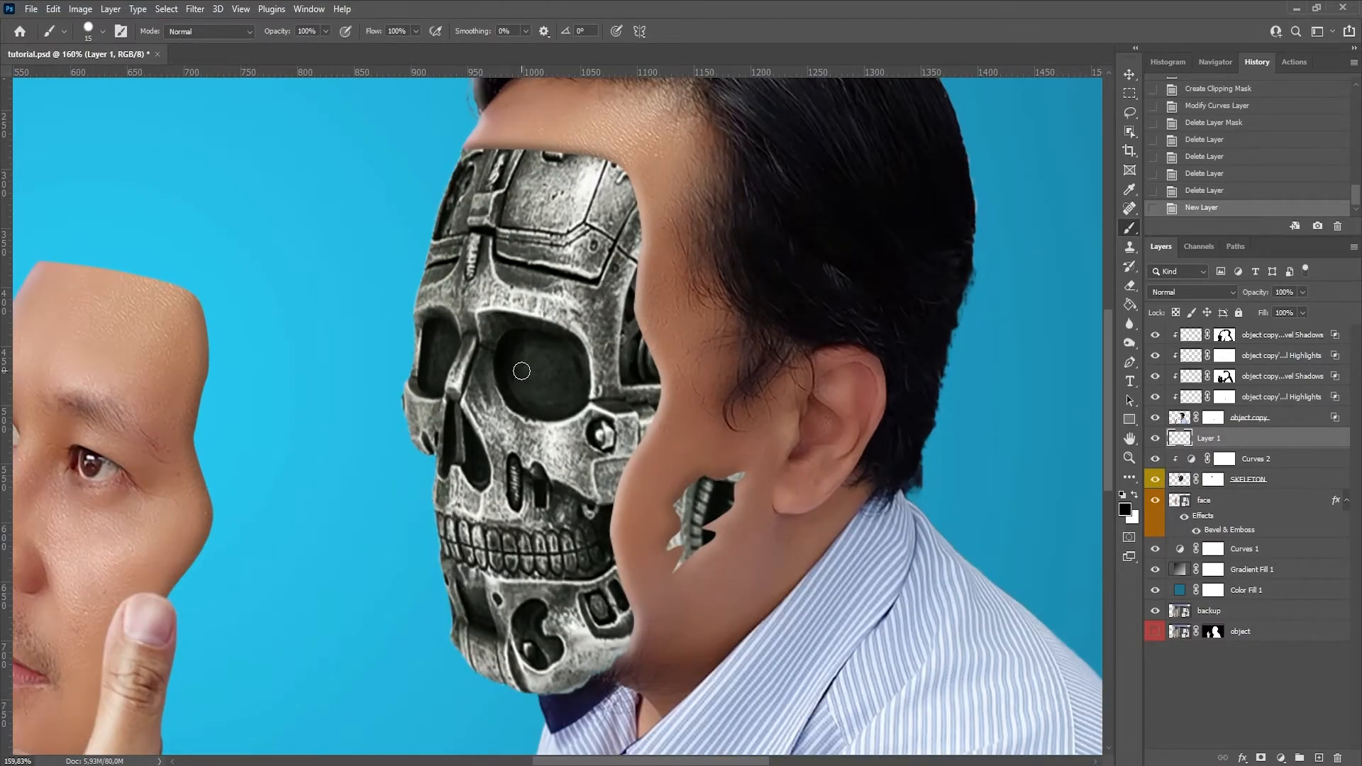
Try outlining the skull's larger eye socket with a Pen tool path, and undo the whole path
{"action": "scroll", "coordinate": [590, 369], "scroll_direction": "up", "scroll_amount": 2}
{"action": "key", "text": "p"}
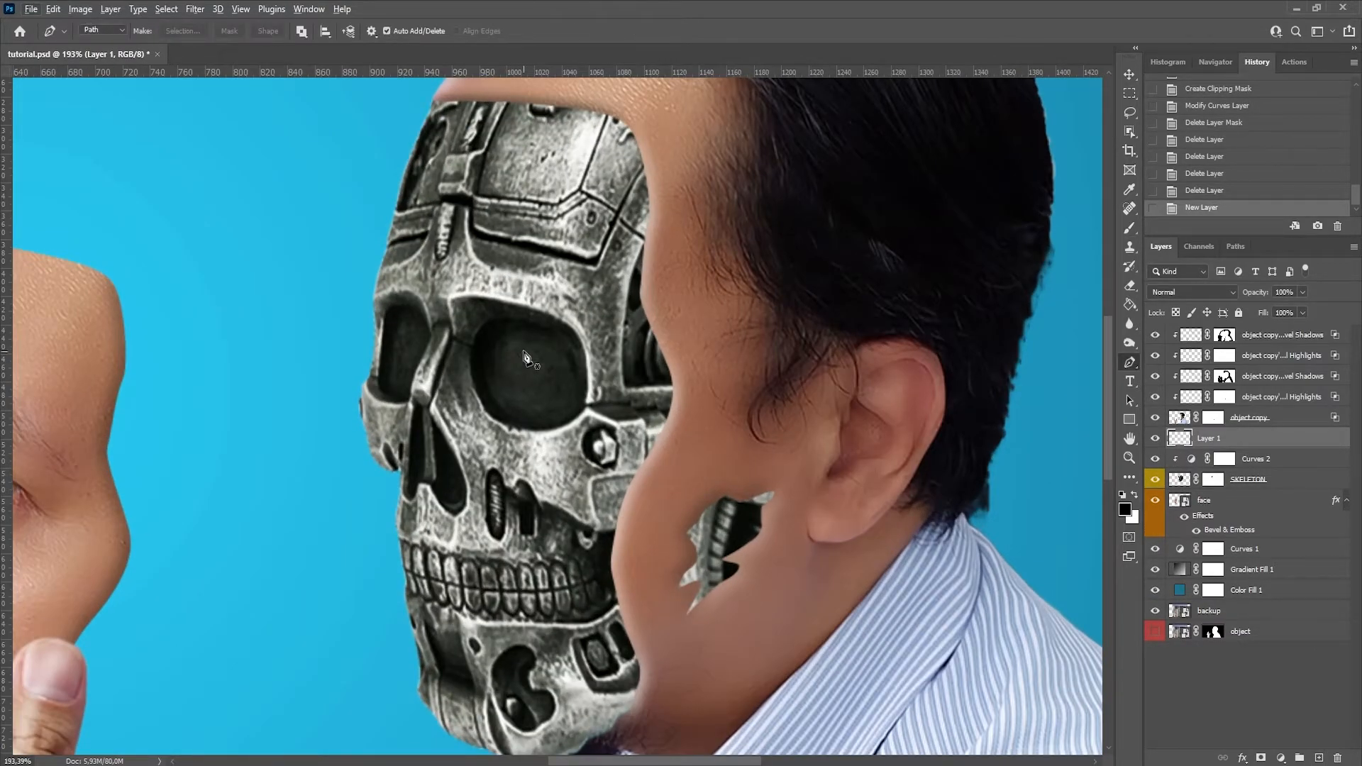
{"action": "left_click", "coordinate": [501, 332]}
{"action": "left_click", "coordinate": [554, 336]}
{"action": "left_click_drag", "start_coordinate": [577, 370], "coordinate": [495, 376]}
{"action": "left_click", "coordinate": [582, 402]}
{"action": "left_click", "coordinate": [495, 347]}
{"action": "left_click", "coordinate": [502, 332]}
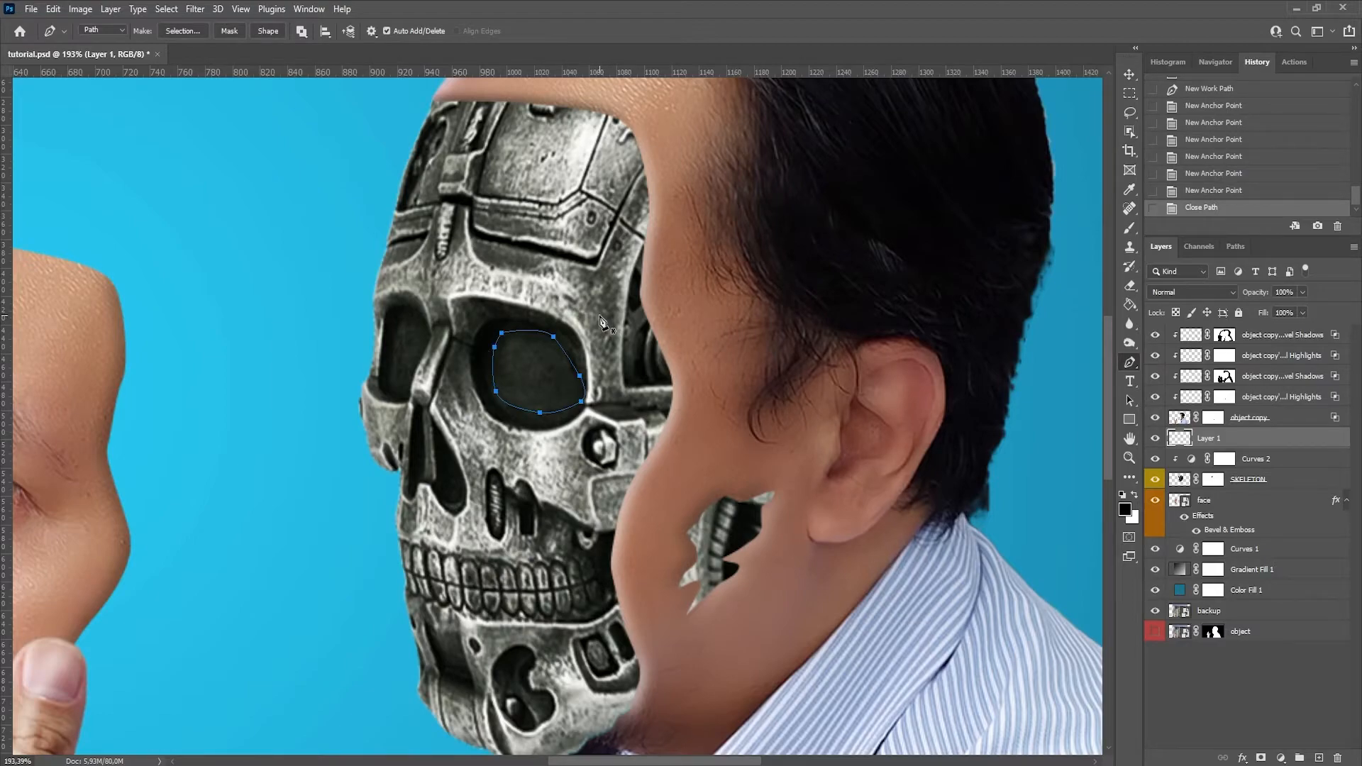
{"action": "key", "text": "ctrl+z"}
{"action": "key", "text": "ctrl+z"}
{"action": "key", "text": "ctrl+z"}
{"action": "key", "text": "ctrl+z"}
{"action": "key", "text": "ctrl+z"}
{"action": "key", "text": "ctrl+z"}
{"action": "key", "text": "ctrl+z"}
{"action": "key", "text": "ctrl+z"}
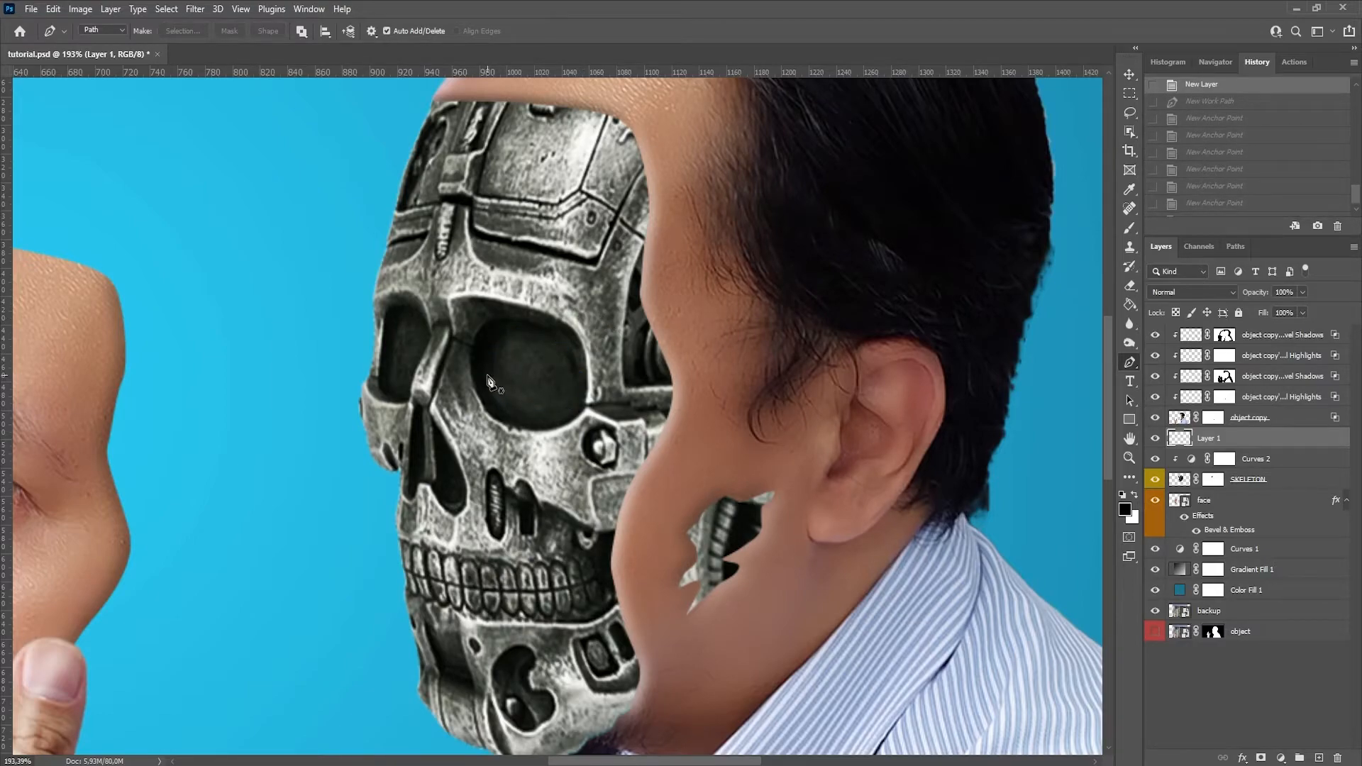
Trace the inside of the skull's larger eye socket with a curved Pen tool path
{"action": "left_click_drag", "start_coordinate": [485, 354], "coordinate": [485, 354]}
{"action": "left_click_drag", "start_coordinate": [492, 338], "coordinate": [500, 327]}
{"action": "left_click_drag", "start_coordinate": [522, 332], "coordinate": [579, 377]}
{"action": "left_click_drag", "start_coordinate": [578, 394], "coordinate": [574, 399]}
{"action": "left_click", "coordinate": [541, 410]}
{"action": "left_click", "coordinate": [506, 407]}
{"action": "left_click", "coordinate": [483, 379]}
Trace a closed Pen tool path around the inside of the skull's smaller eye socket
{"action": "left_click", "coordinate": [421, 328]}
{"action": "left_click", "coordinate": [396, 324]}
{"action": "left_click", "coordinate": [394, 337]}
{"action": "left_click", "coordinate": [390, 365]}
{"action": "left_click", "coordinate": [390, 383]}
{"action": "left_click", "coordinate": [396, 388]}
{"action": "left_click", "coordinate": [407, 391]}
{"action": "left_click", "coordinate": [413, 383]}
{"action": "left_click", "coordinate": [416, 369]}
{"action": "left_click", "coordinate": [424, 347]}
{"action": "left_click", "coordinate": [422, 328]}
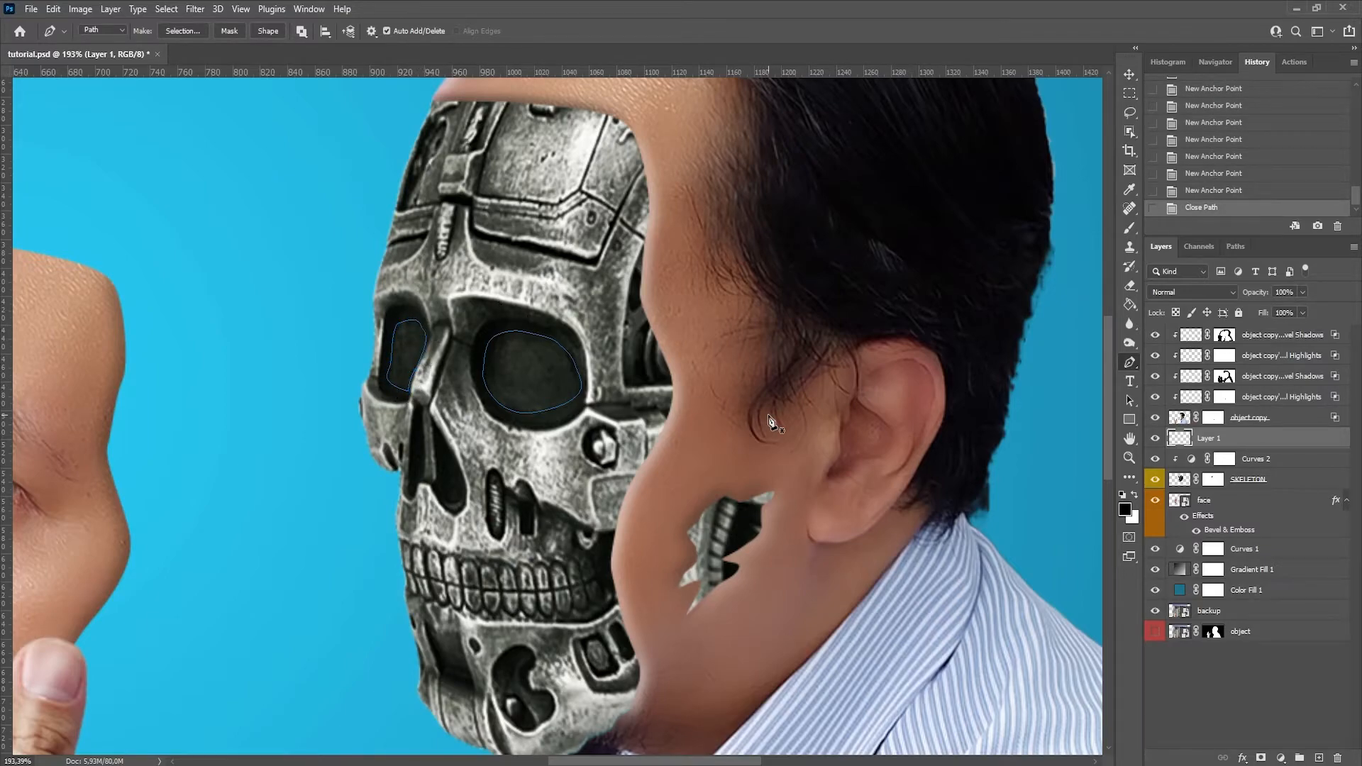
Convert the two eye socket paths into a selection
{"action": "right_click", "coordinate": [530, 380]}
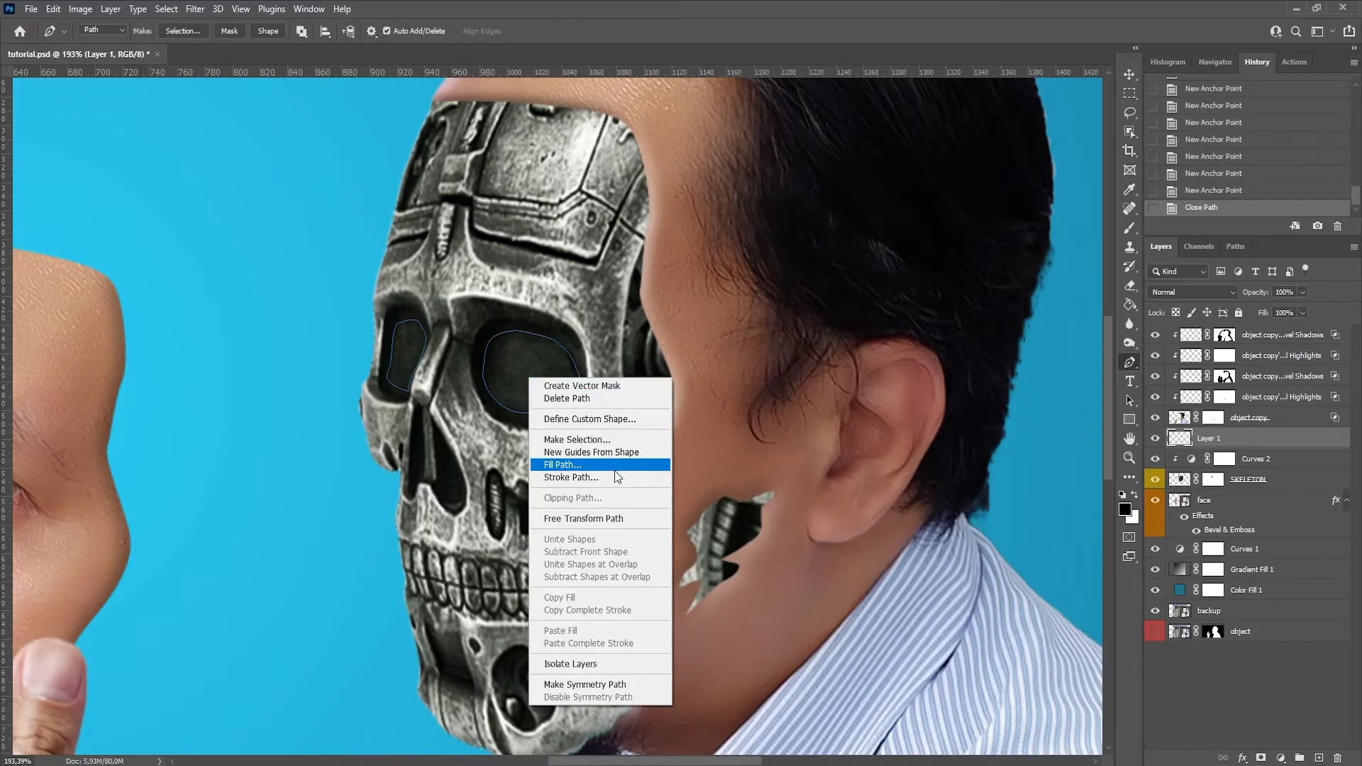
{"action": "left_click", "coordinate": [648, 440]}
{"action": "left_click", "coordinate": [750, 213]}
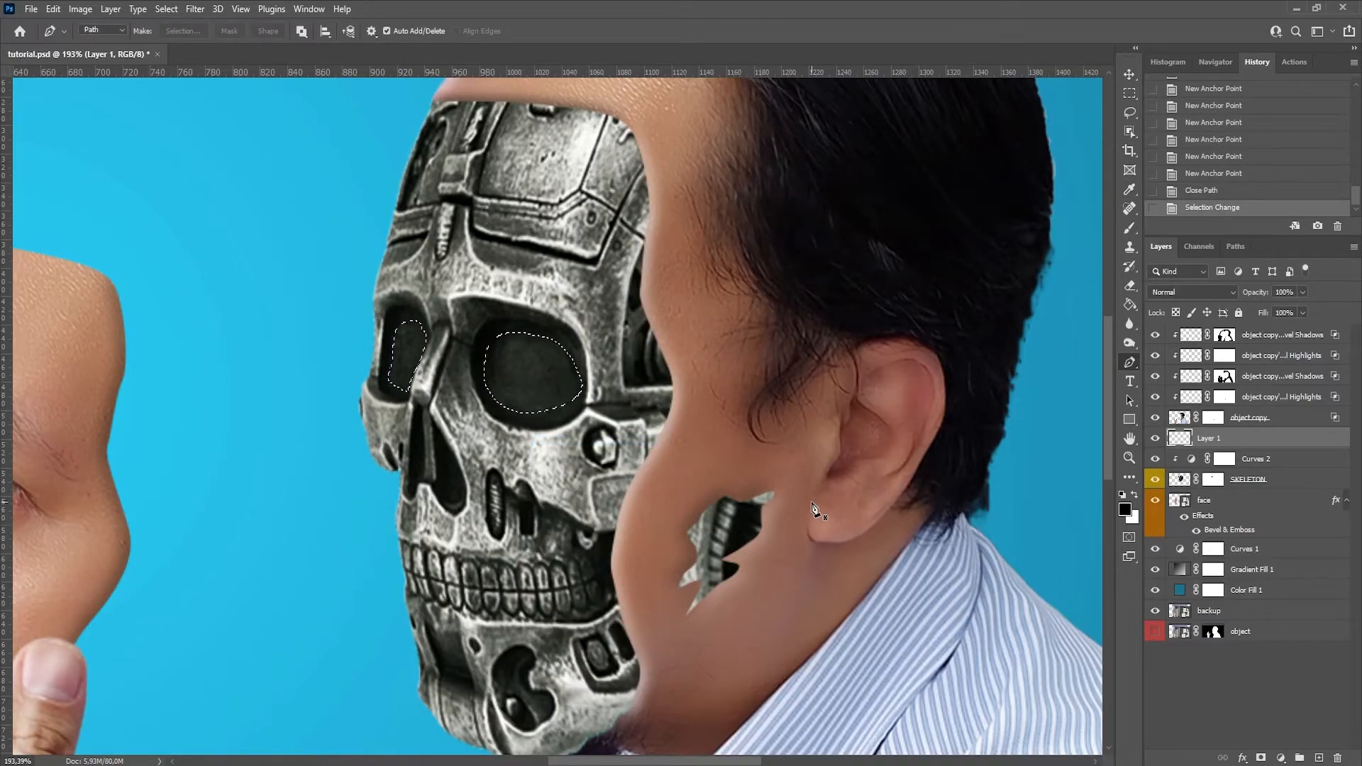
Try a black (000000) Solid Color fill layer in the eye sockets, clipped to the layers below, and undo it
{"action": "scroll", "coordinate": [815, 509], "scroll_direction": "down", "scroll_amount": 2}
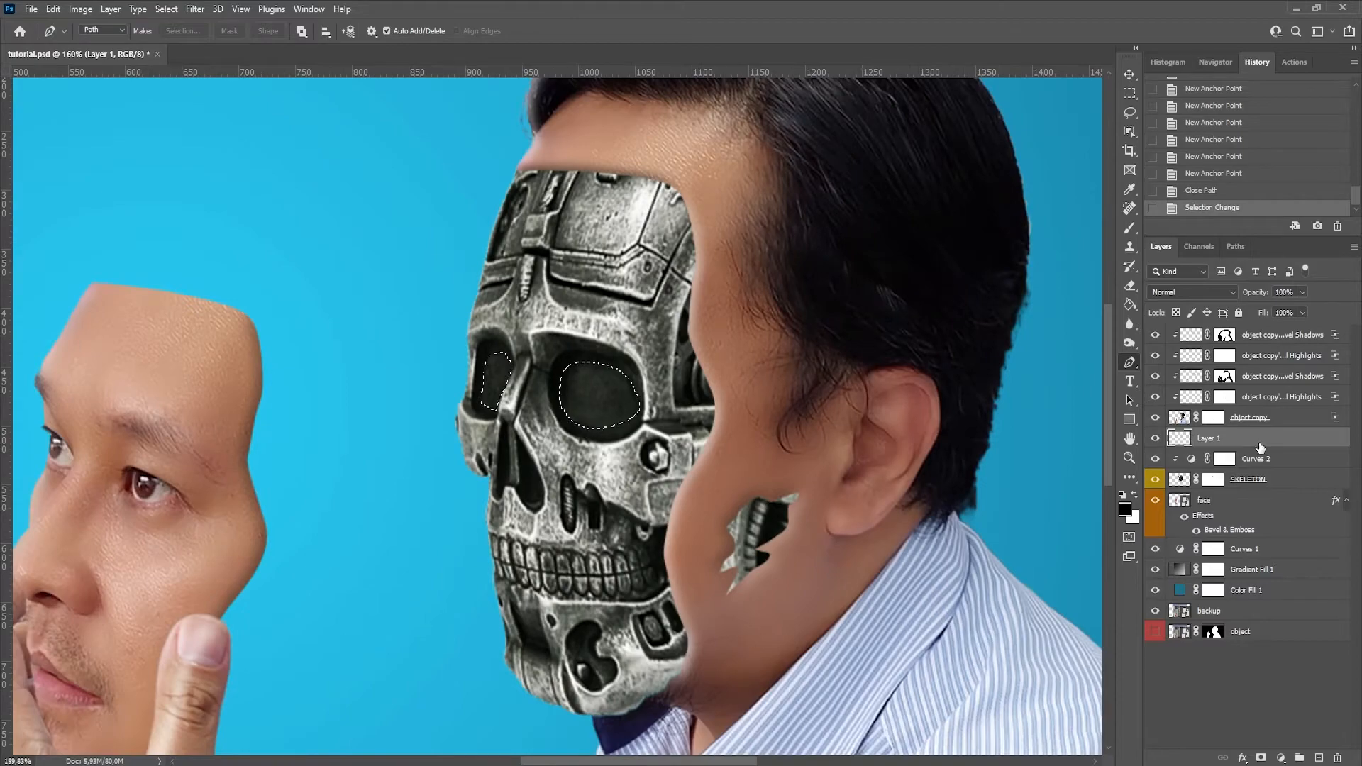
{"action": "left_click", "coordinate": [1280, 758]}
{"action": "left_click", "coordinate": [1279, 504]}
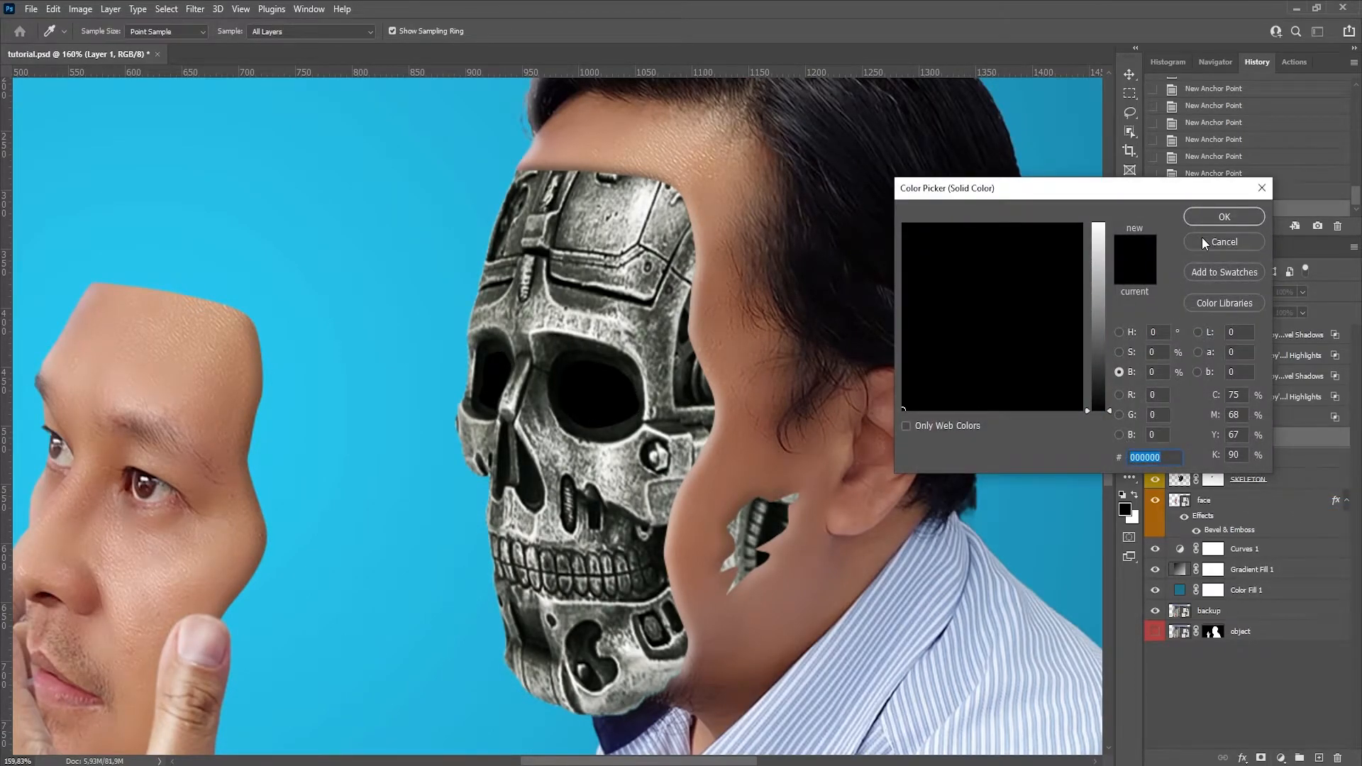
{"action": "left_click", "coordinate": [1221, 220]}
{"action": "left_click", "coordinate": [1192, 447], "text": "alt"}
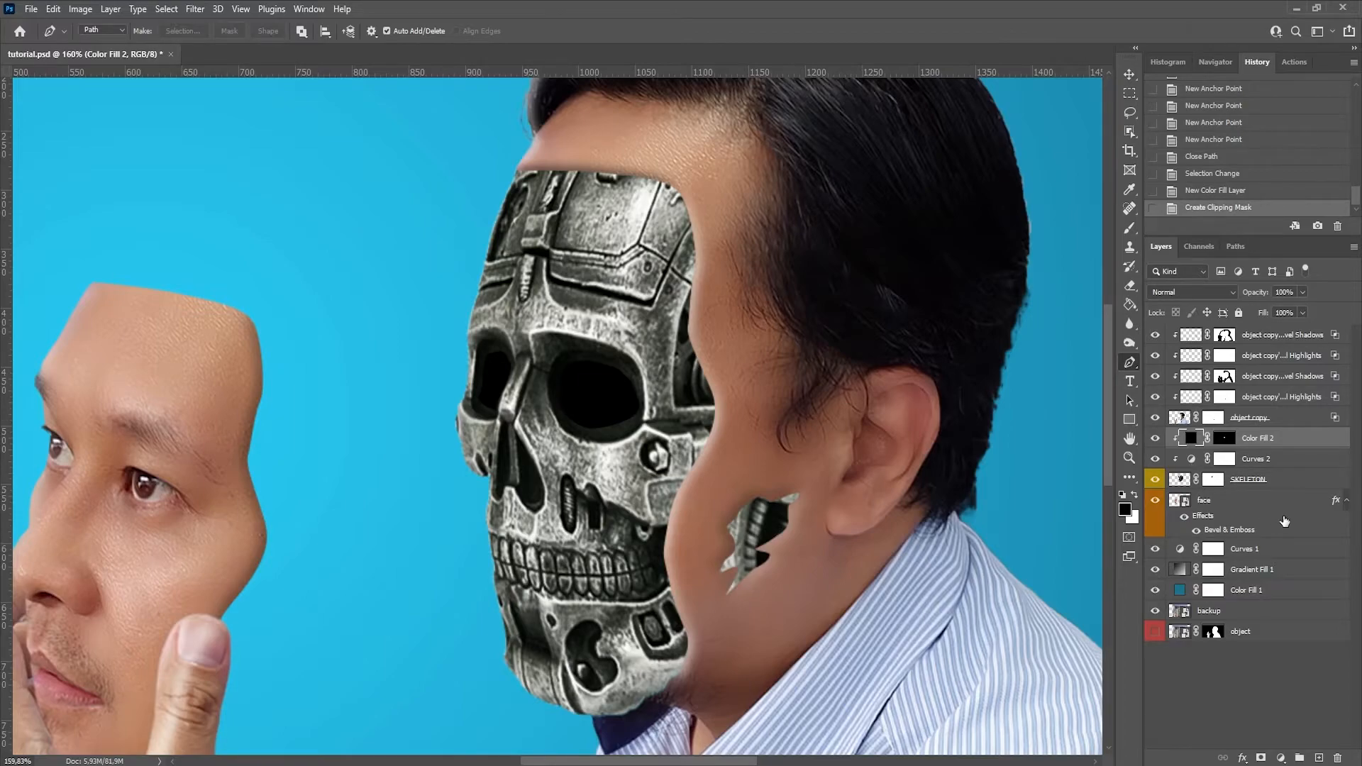
{"action": "scroll", "coordinate": [879, 505], "scroll_direction": "down", "scroll_amount": 3}
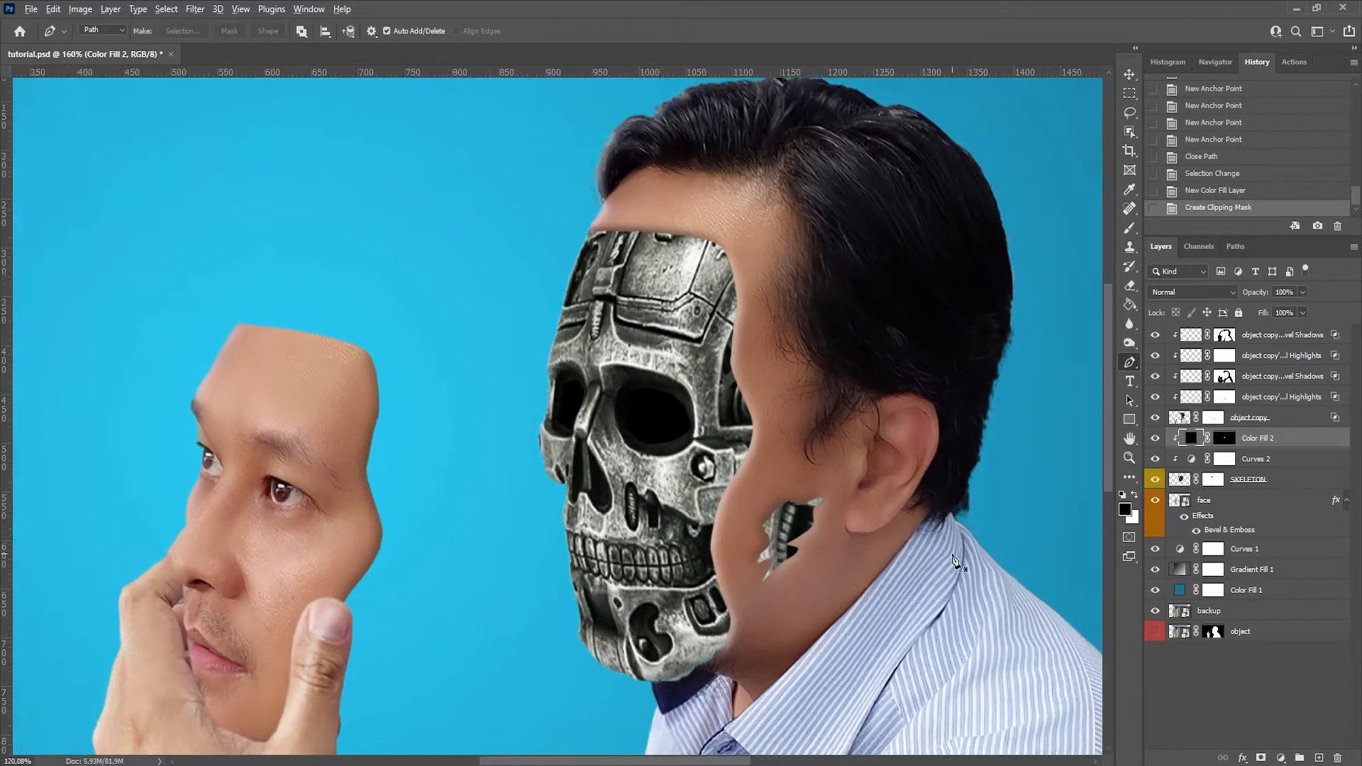
{"action": "scroll", "coordinate": [863, 498], "scroll_direction": "up", "scroll_amount": 3}
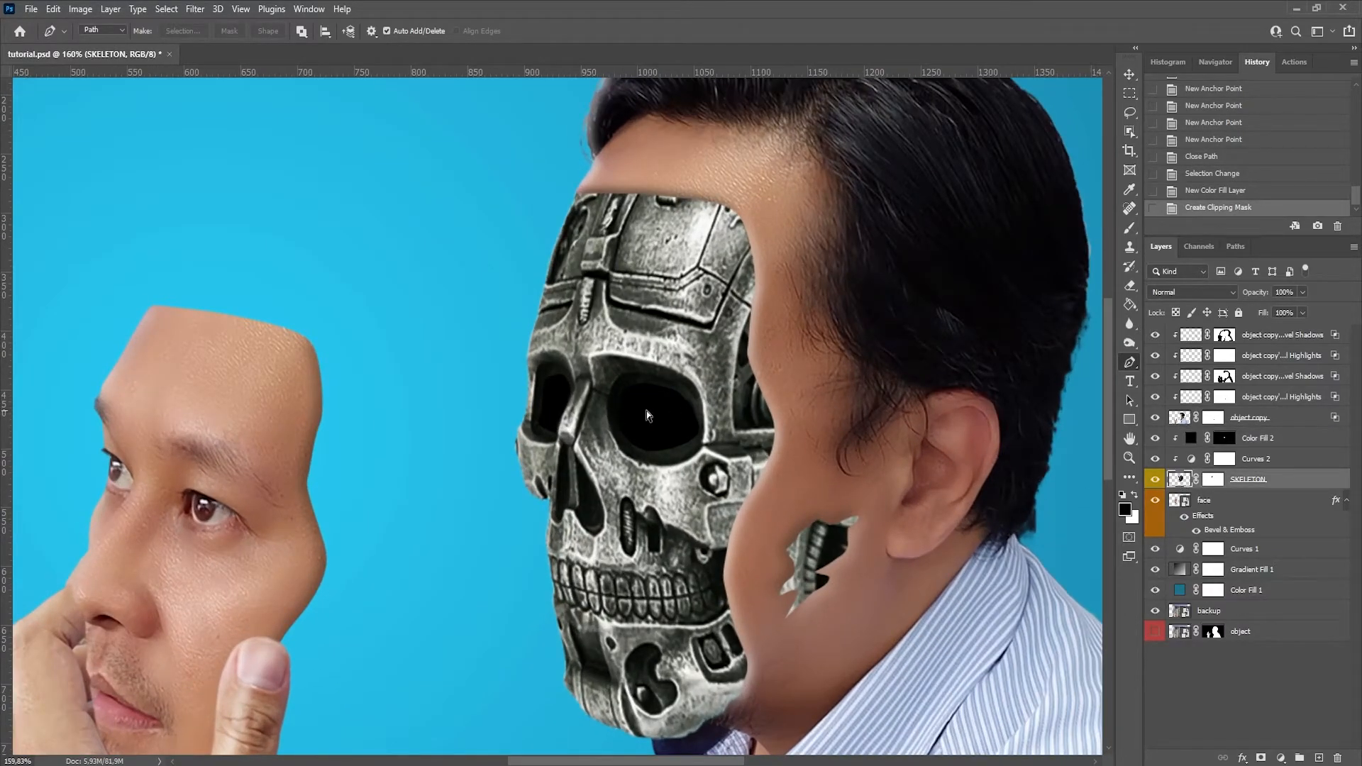
{"action": "key", "text": "ctrl+z"}
{"action": "key", "text": "ctrl+z"}
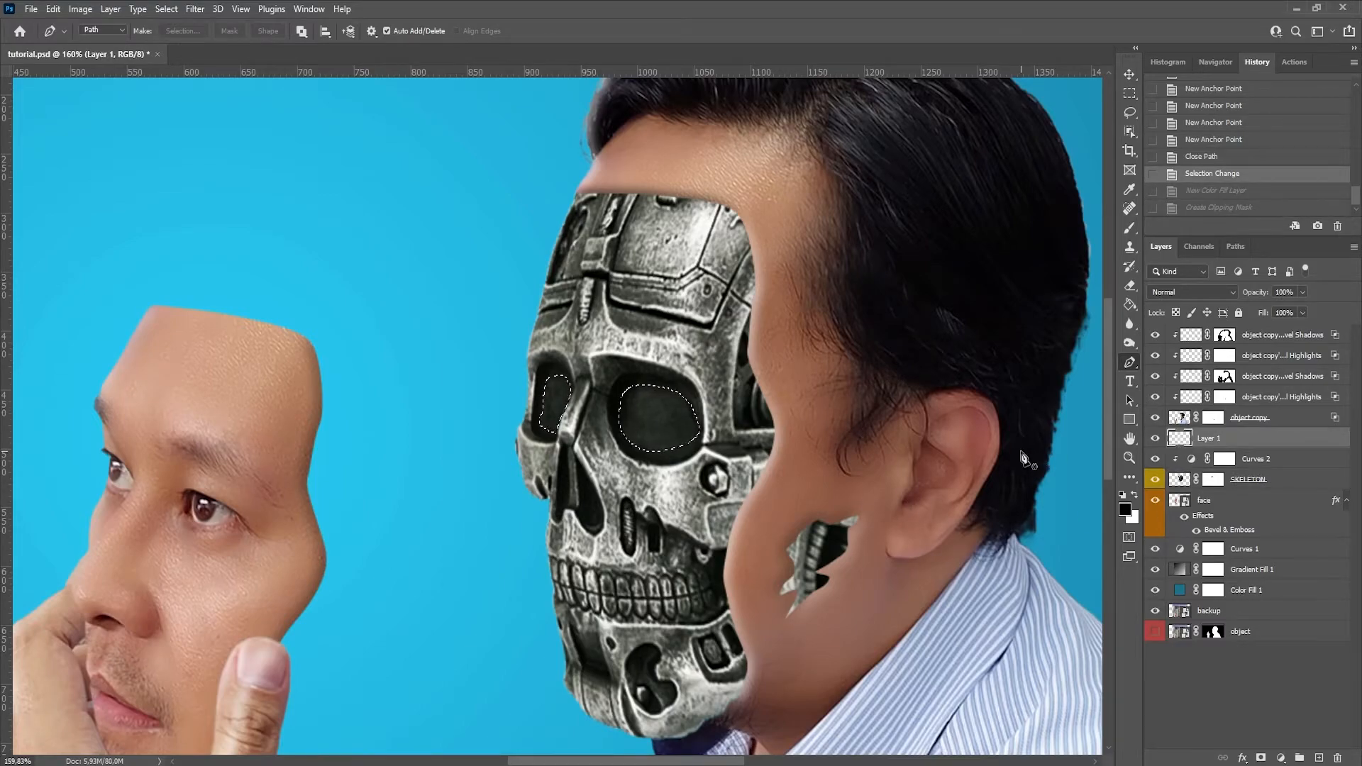
Create a Solid Color fill layer from the eye socket selection
{"action": "right_click", "coordinate": [654, 417]}
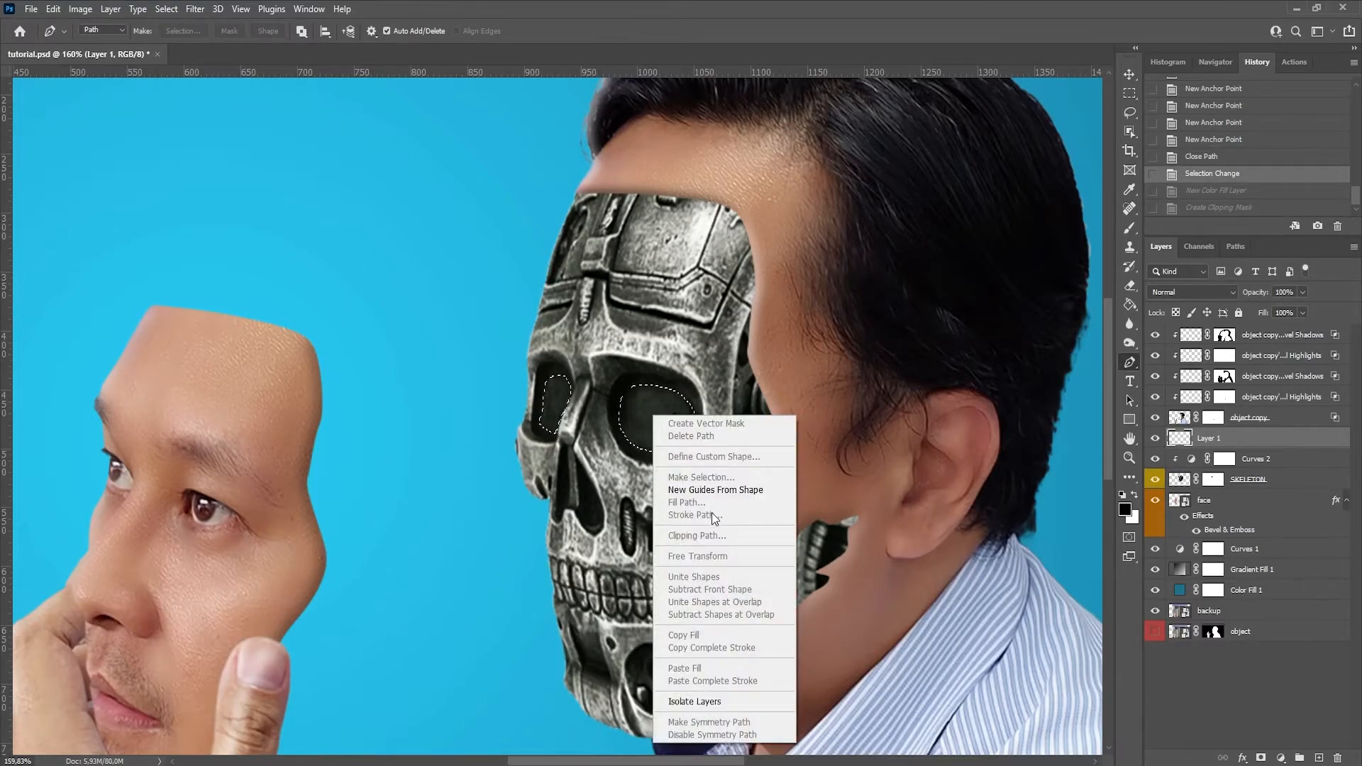
{"action": "left_click", "coordinate": [820, 113]}
{"action": "left_click", "coordinate": [1280, 758]}
{"action": "left_click", "coordinate": [1270, 497]}
{"action": "left_click_drag", "start_coordinate": [1137, 187], "coordinate": [1060, 207]}
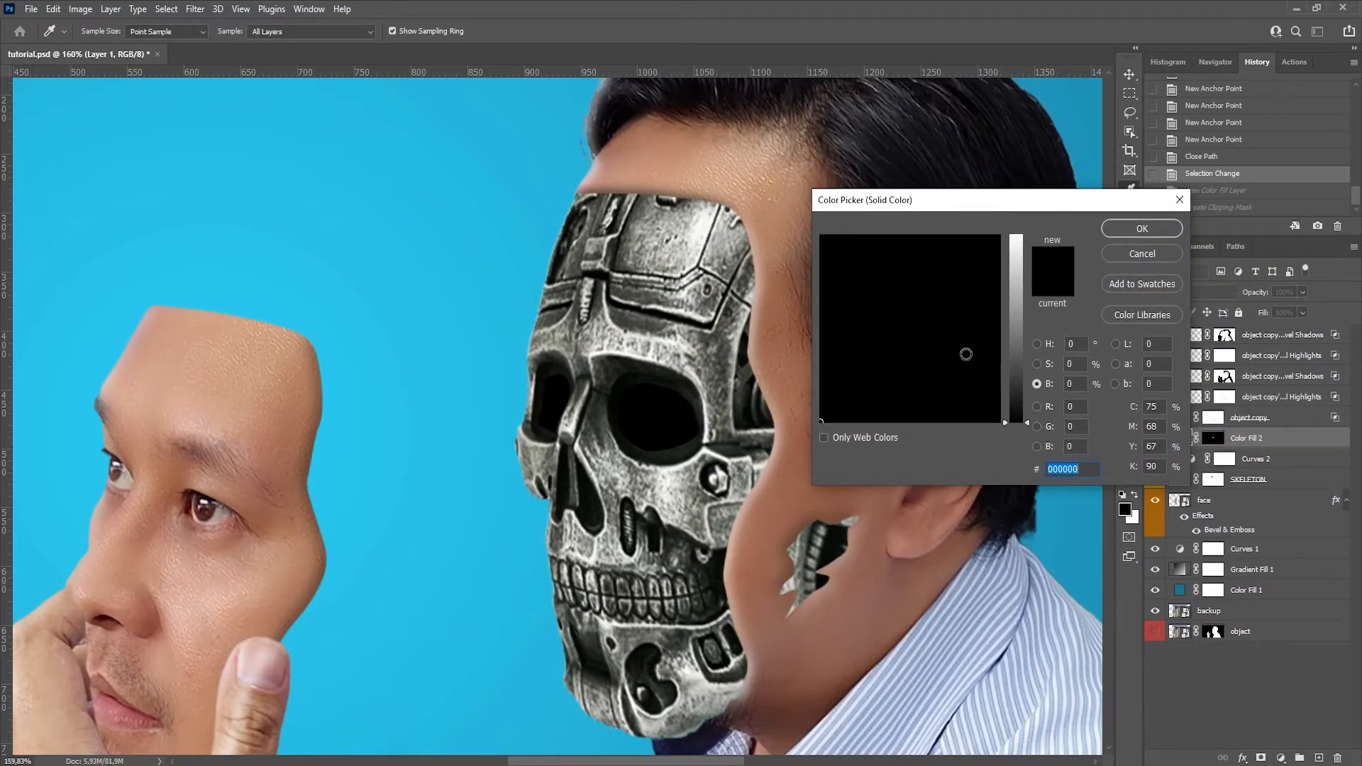
Try blue hues for the eye socket fill and settle on pure red (ff0000)
{"action": "left_click", "coordinate": [1036, 344]}
{"action": "left_click", "coordinate": [1016, 305]}
{"action": "left_click", "coordinate": [964, 325]}
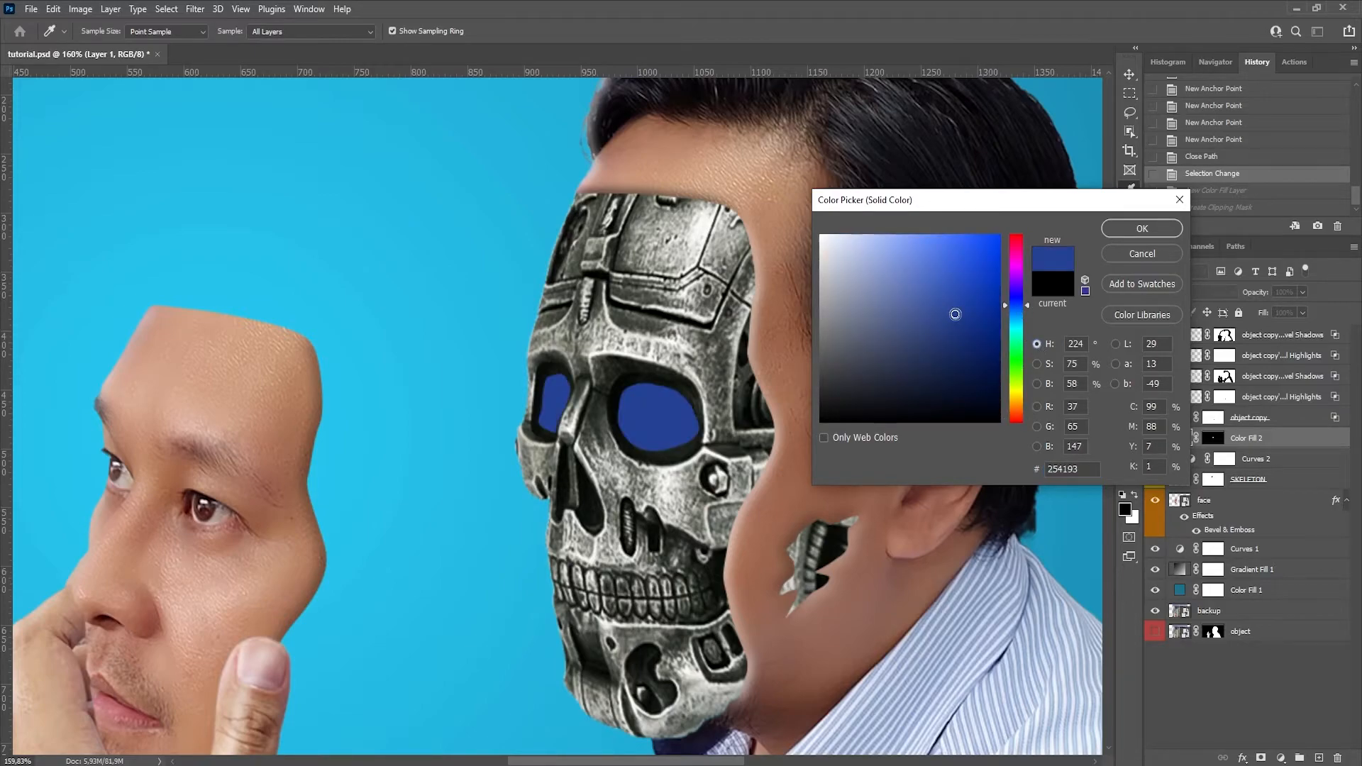
{"action": "left_click", "coordinate": [1014, 329]}
{"action": "left_click_drag", "start_coordinate": [1014, 331], "coordinate": [1014, 321]}
{"action": "left_click_drag", "start_coordinate": [984, 252], "coordinate": [995, 280]}
{"action": "left_click_drag", "start_coordinate": [1014, 257], "coordinate": [1013, 222]}
{"action": "left_click_drag", "start_coordinate": [964, 273], "coordinate": [1025, 228]}
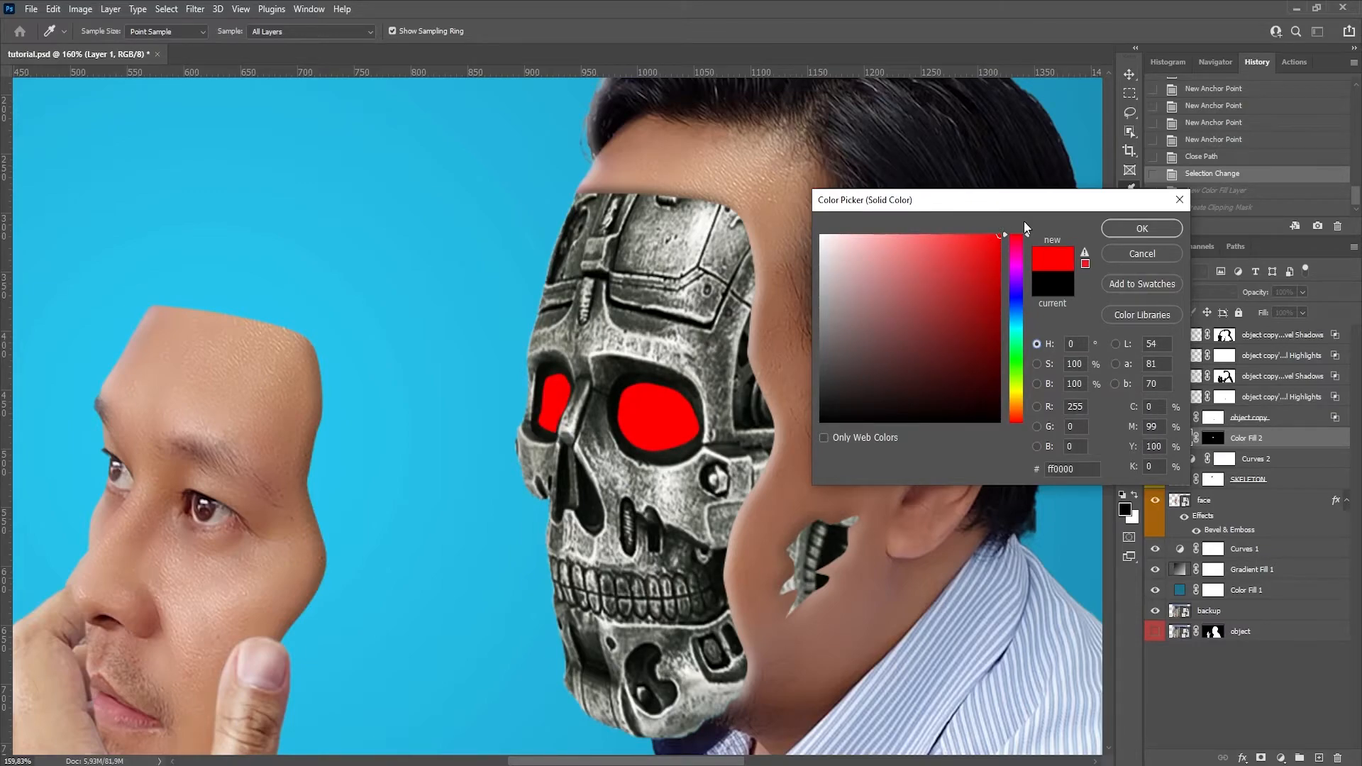
{"action": "left_click", "coordinate": [1130, 231]}
{"action": "scroll", "coordinate": [830, 408], "scroll_direction": "down", "scroll_amount": 5}
{"action": "scroll", "coordinate": [888, 472], "scroll_direction": "up", "scroll_amount": 5}
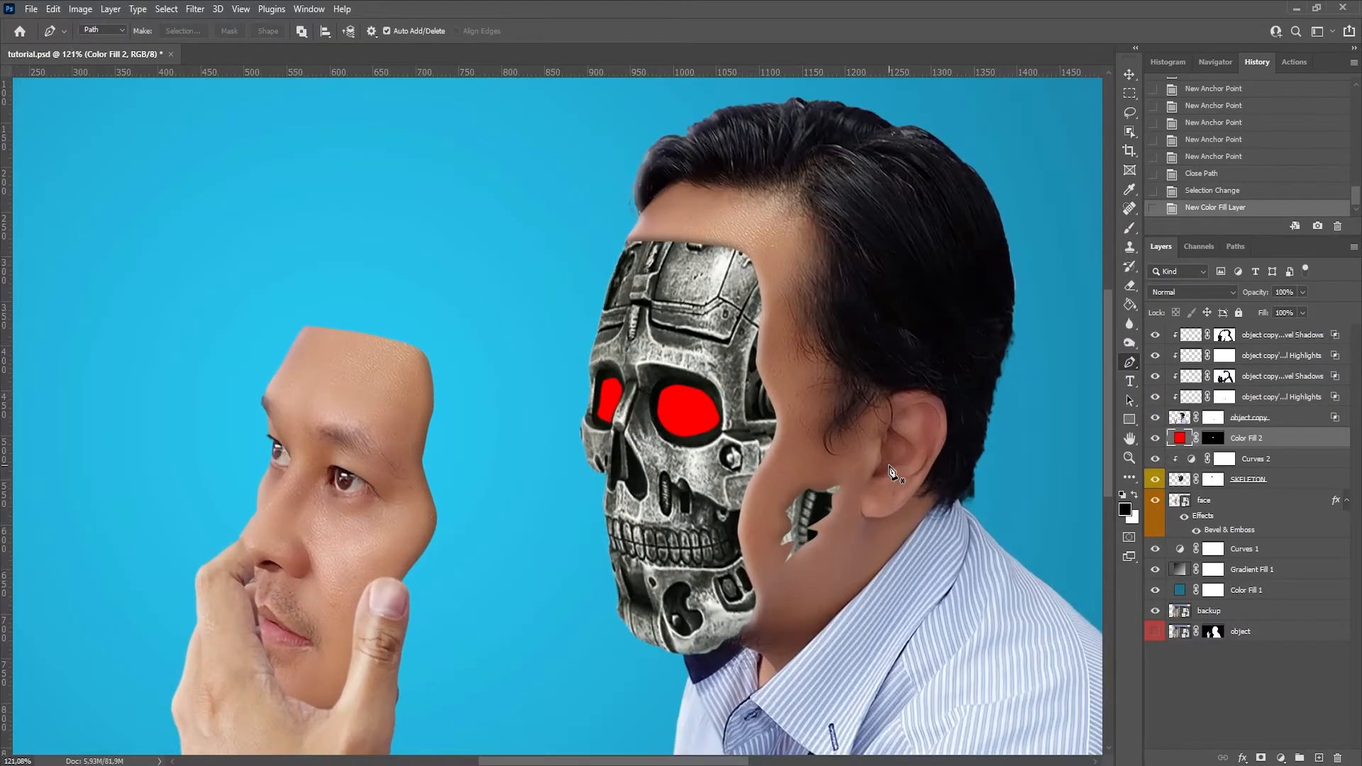
Set the red eye fill layer's blend mode to Color Dodge
{"action": "left_click", "coordinate": [1182, 439], "text": "ctrl"}
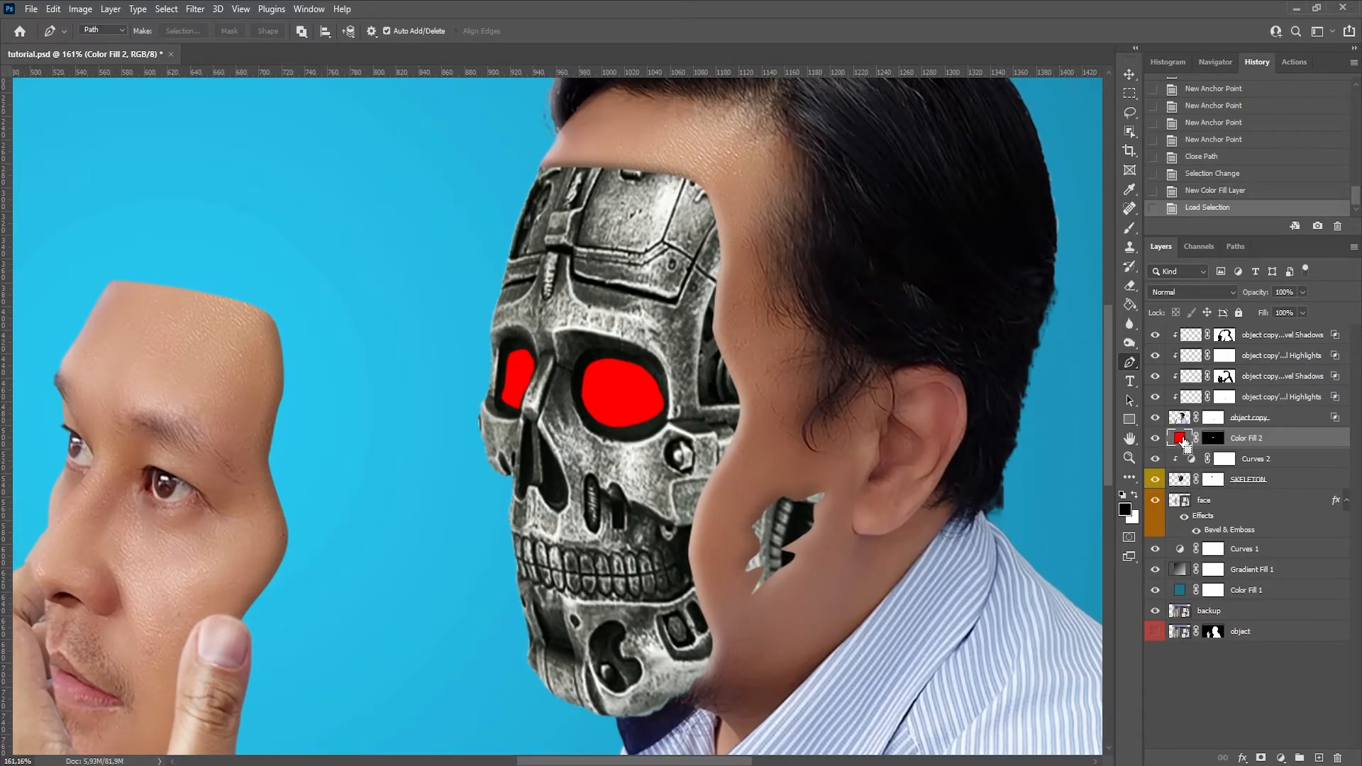
{"action": "left_click", "coordinate": [1191, 292]}
{"action": "left_click", "coordinate": [1192, 433]}
{"action": "left_click", "coordinate": [1191, 292]}
{"action": "left_click", "coordinate": [1213, 424]}
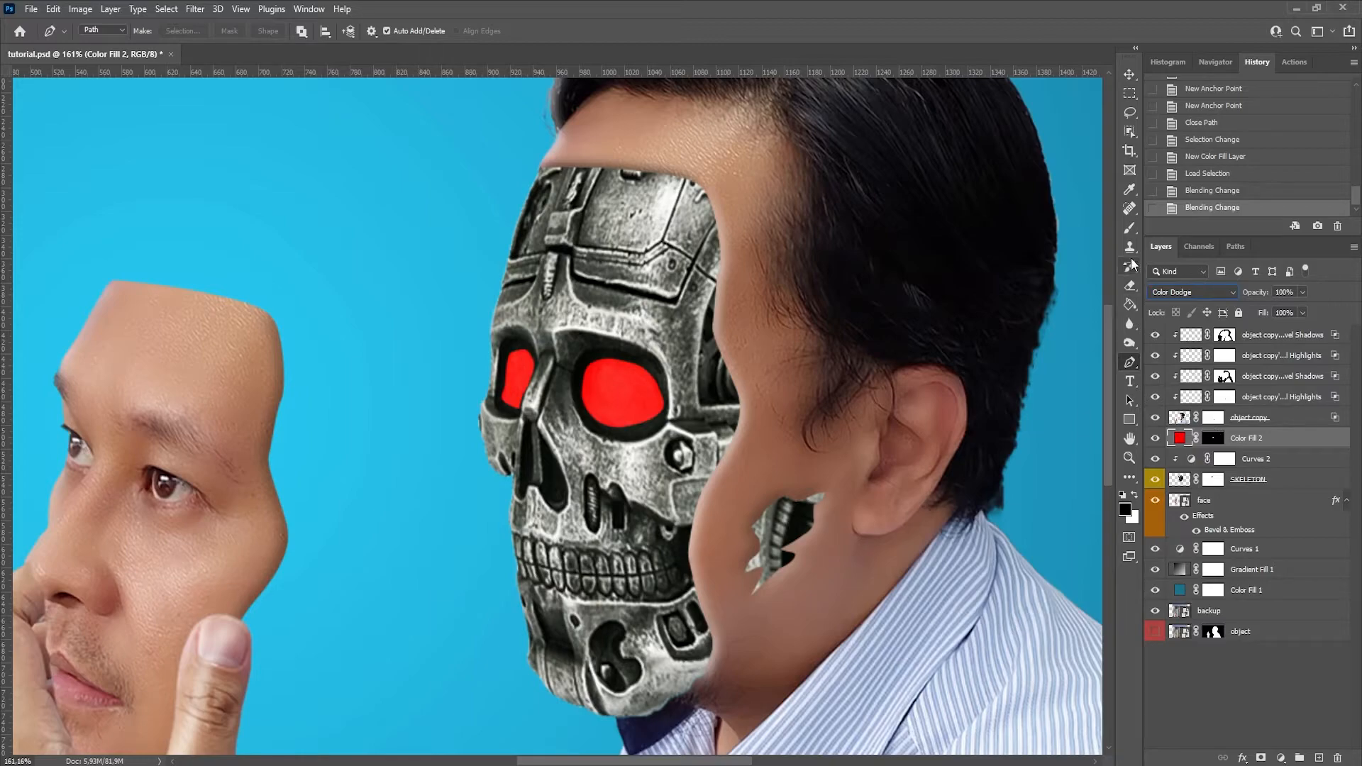
Add a layer above the red fill in Color Dodge mode and sample the eye's red as the brush colour
{"action": "key", "text": "b"}
{"action": "left_click", "coordinate": [1319, 757]}
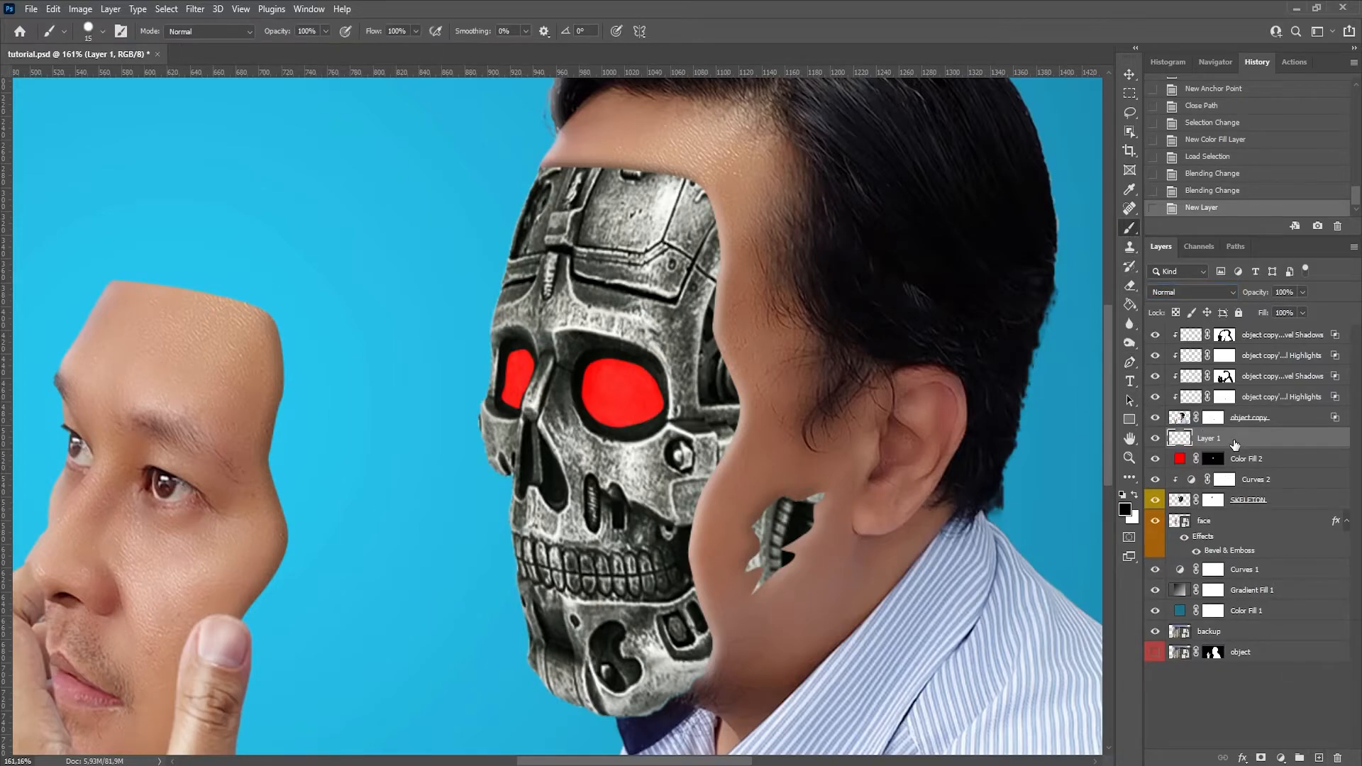
{"action": "left_click", "coordinate": [626, 420], "text": "alt"}
{"action": "left_click", "coordinate": [1167, 294]}
{"action": "left_click", "coordinate": [1198, 424]}
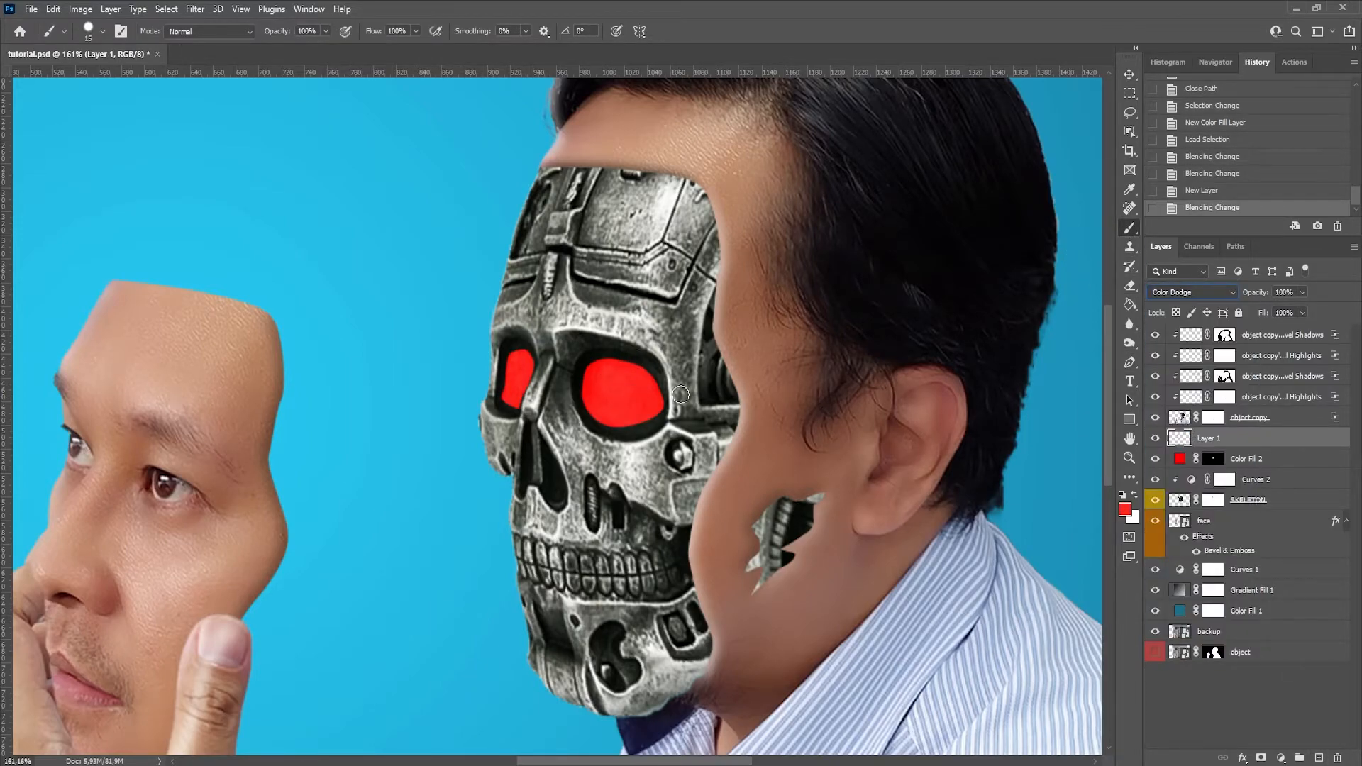
Dab a red glow over both eye sockets with an enlarged Soft Round brush at 0% hardness
{"action": "right_click", "coordinate": [621, 392]}
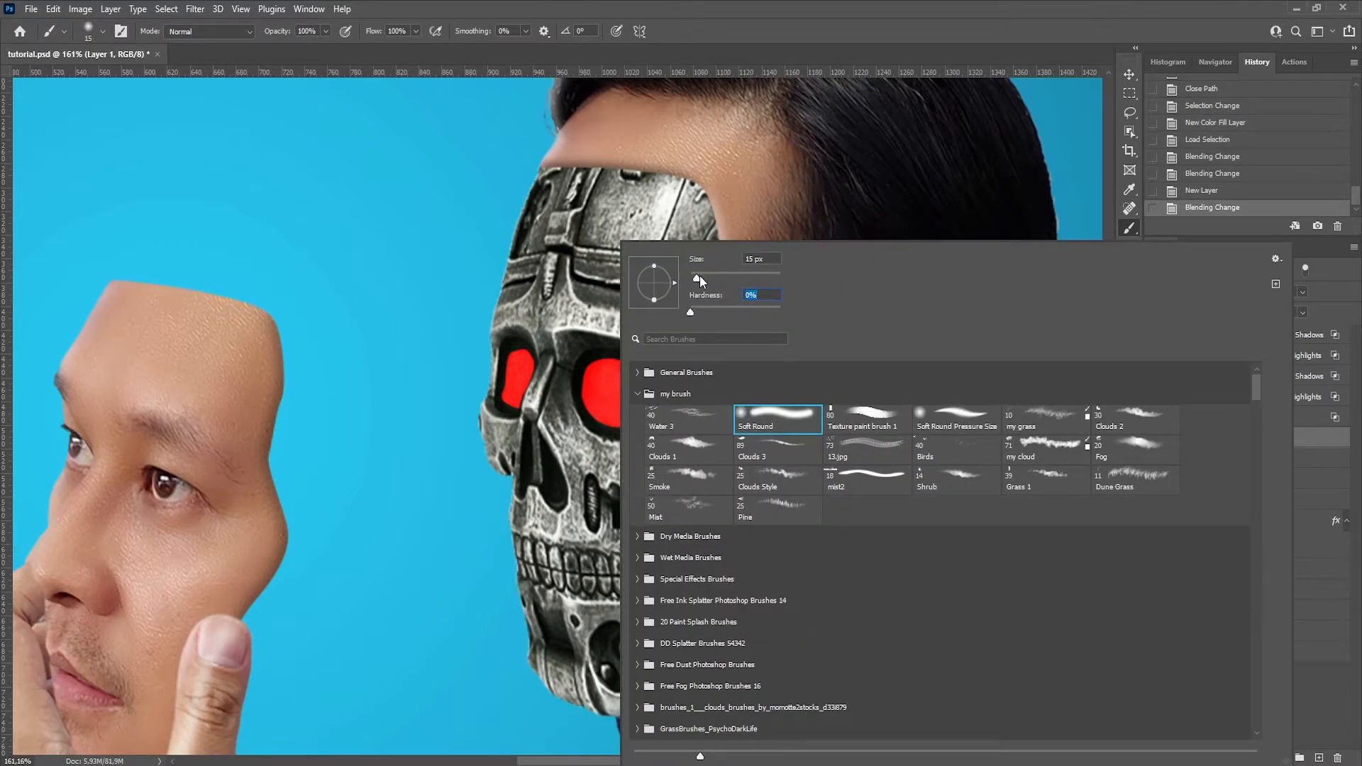
{"action": "left_click", "coordinate": [779, 21]}
{"action": "key", "text": "]"}
{"action": "key", "text": "]"}
{"action": "key", "text": "]"}
{"action": "key", "text": "]"}
{"action": "left_click", "coordinate": [619, 390]}
{"action": "key", "text": "ctrl+z"}
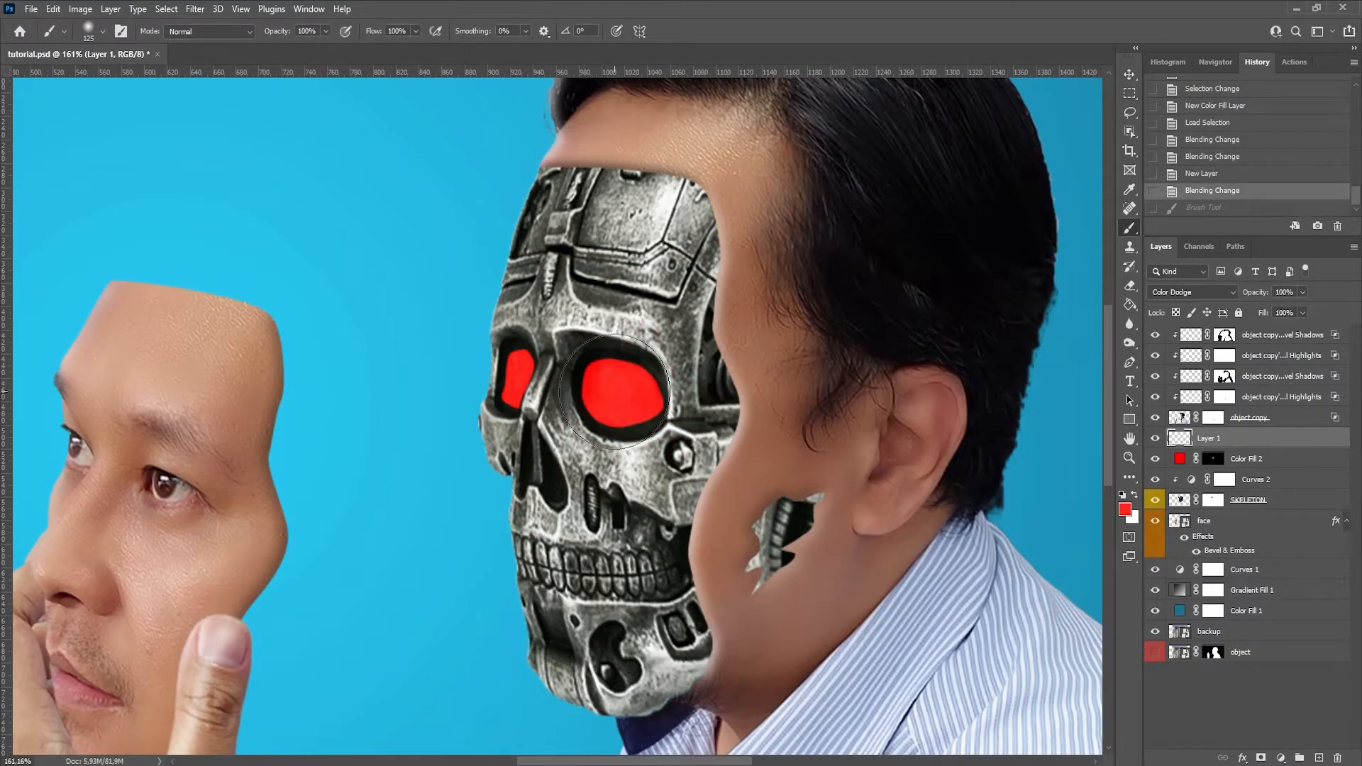
{"action": "left_click", "coordinate": [619, 390]}
{"action": "key", "text": "bracketleft"}
{"action": "left_click", "coordinate": [512, 370]}
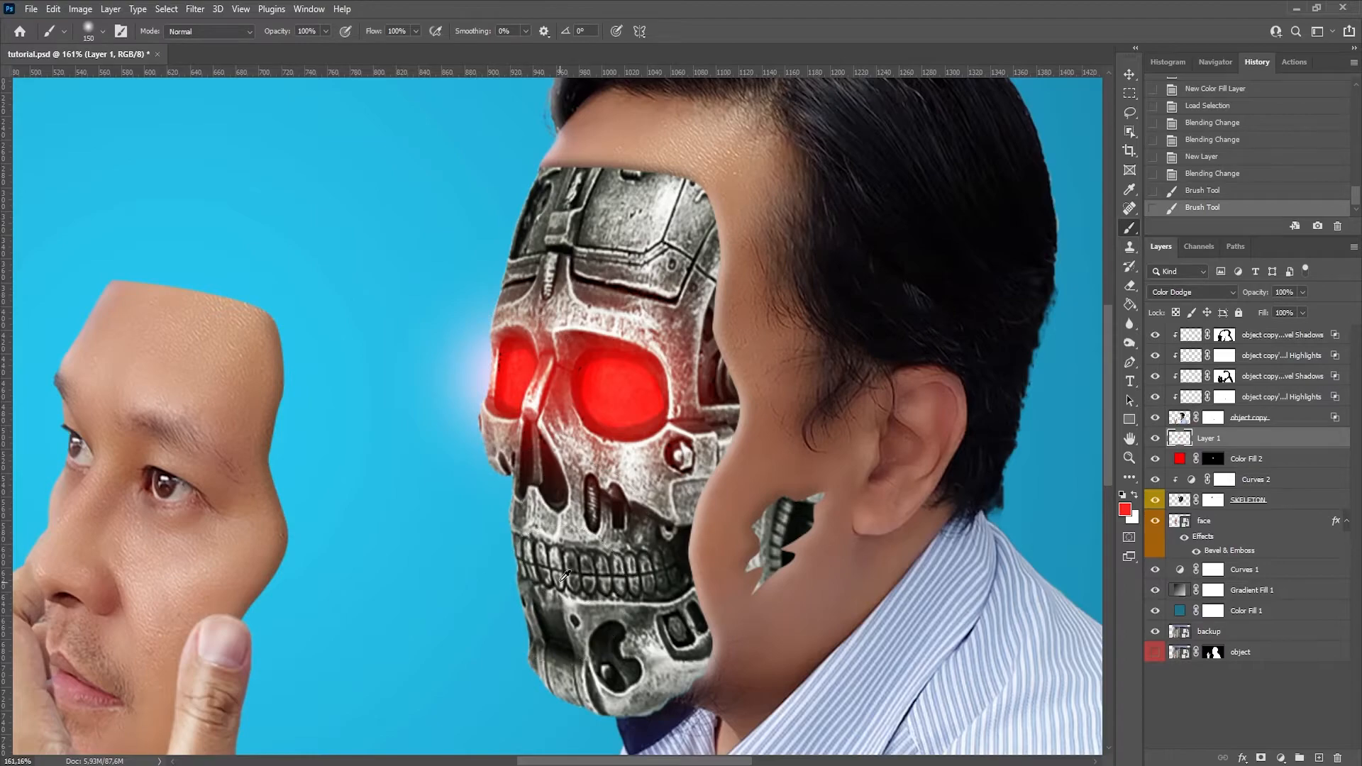
Make the wire layer visible so the coloured cables show behind the held face and hand
{"action": "scroll", "coordinate": [688, 419], "scroll_direction": "down", "scroll_amount": 3, "text": "alt"}
{"action": "scroll", "coordinate": [688, 418], "scroll_direction": "down", "scroll_amount": 1, "text": "alt"}
{"action": "scroll", "coordinate": [660, 454], "scroll_direction": "down", "scroll_amount": 2, "text": "alt"}
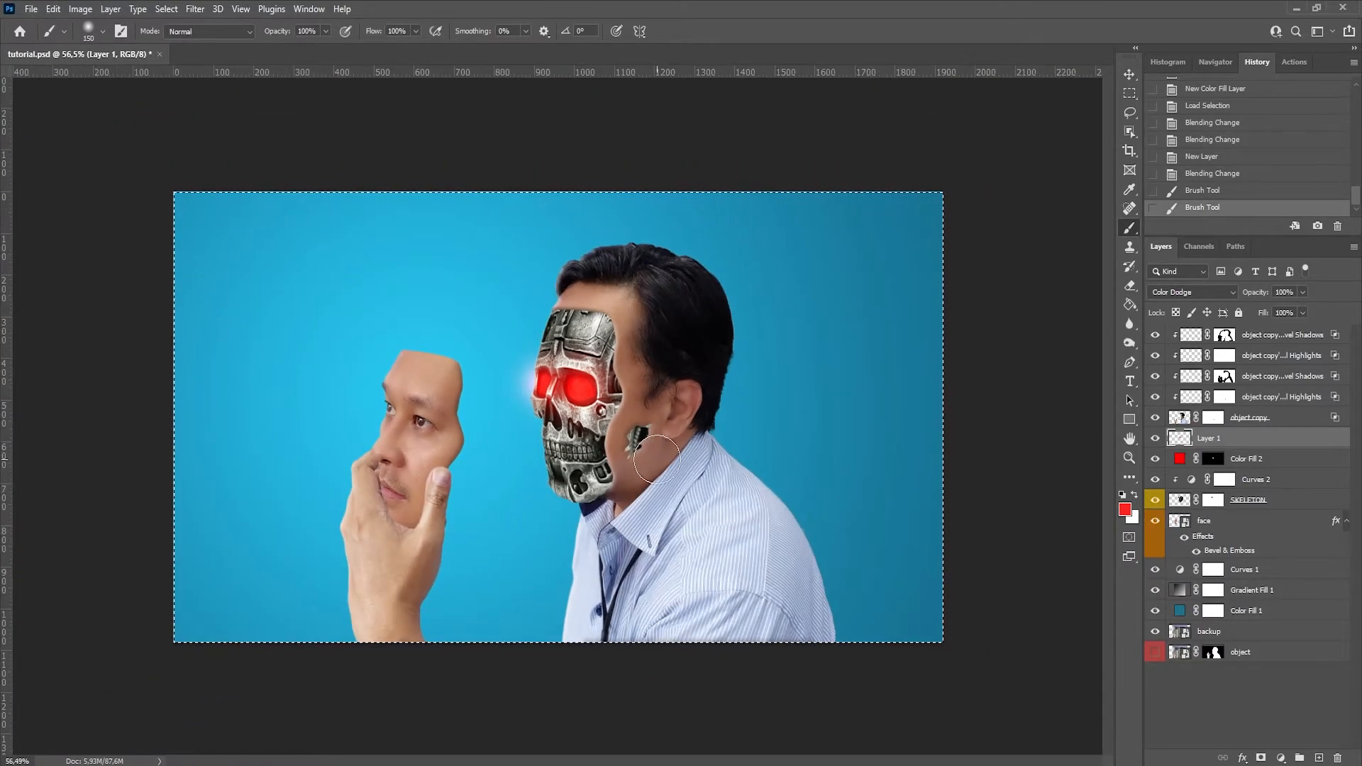
{"action": "scroll", "coordinate": [660, 454], "scroll_direction": "up", "scroll_amount": 1, "text": "alt"}
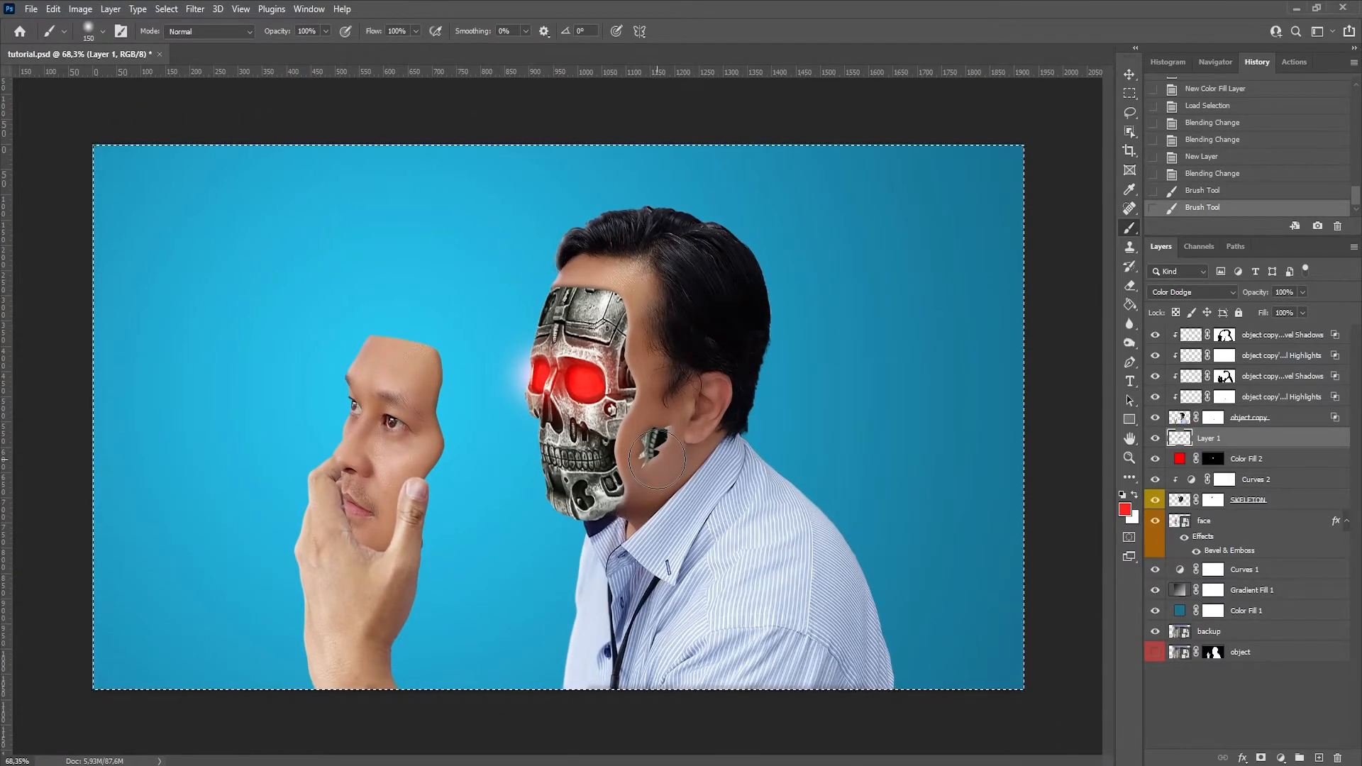
{"action": "scroll", "coordinate": [651, 390], "scroll_direction": "up", "scroll_amount": 3, "text": "alt"}
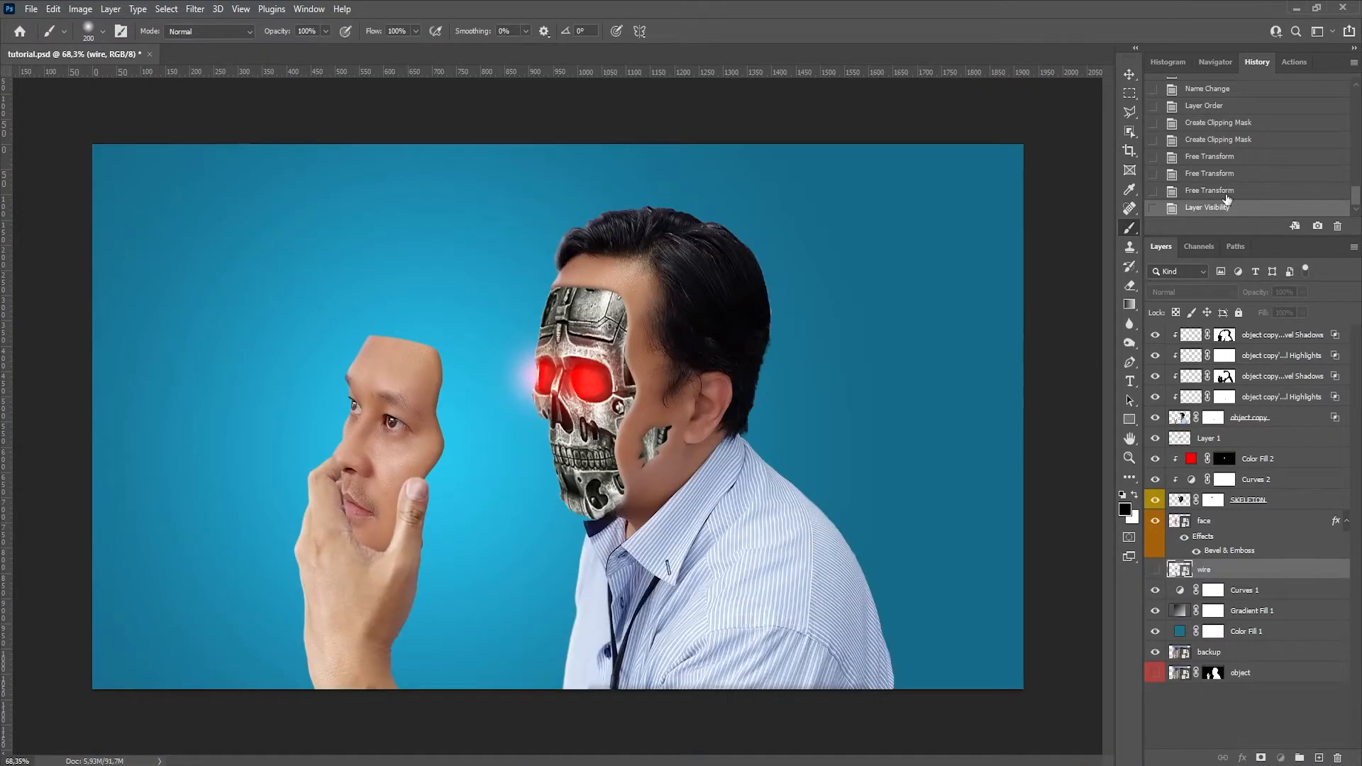
{"action": "left_click", "coordinate": [1154, 569]}
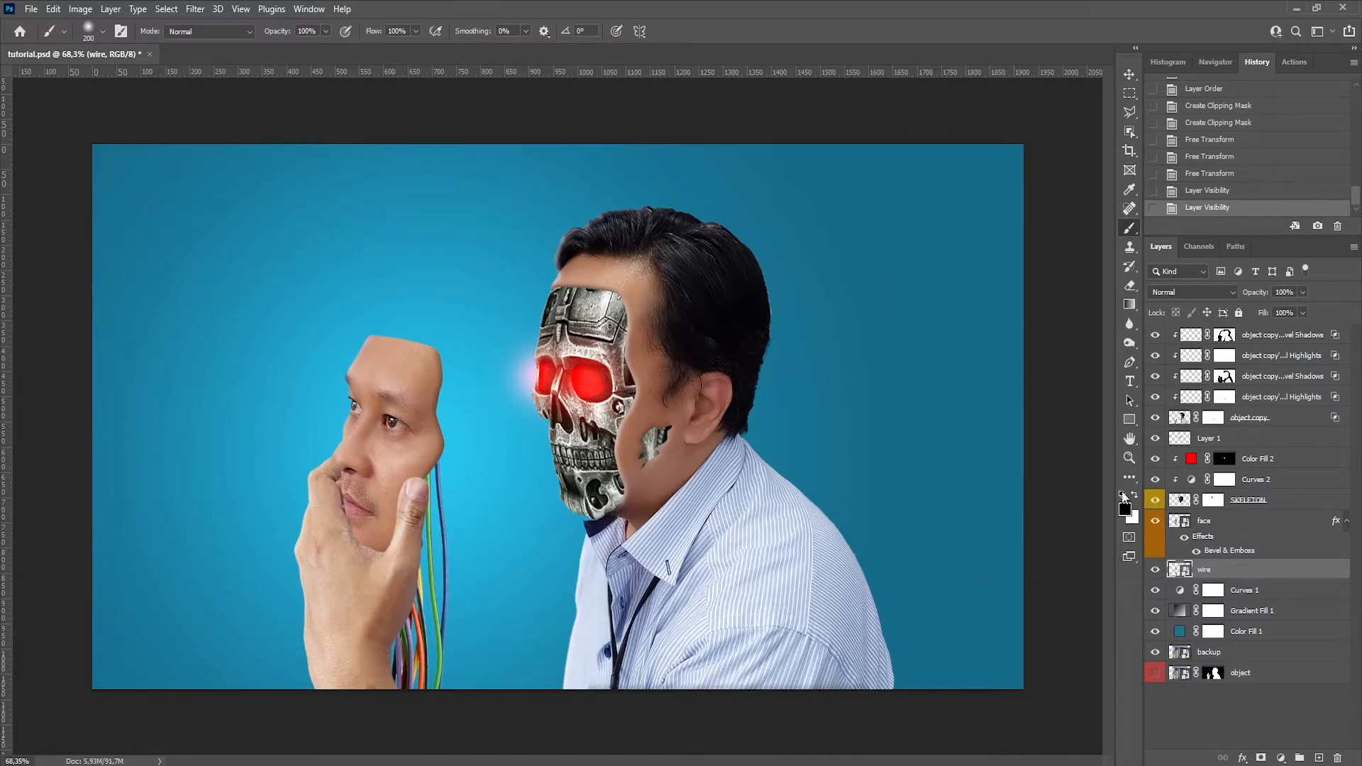
Darken the wire layer with a Levels adjustment using black input 26 and midtone 0.61
{"action": "left_click", "coordinate": [1280, 758]}
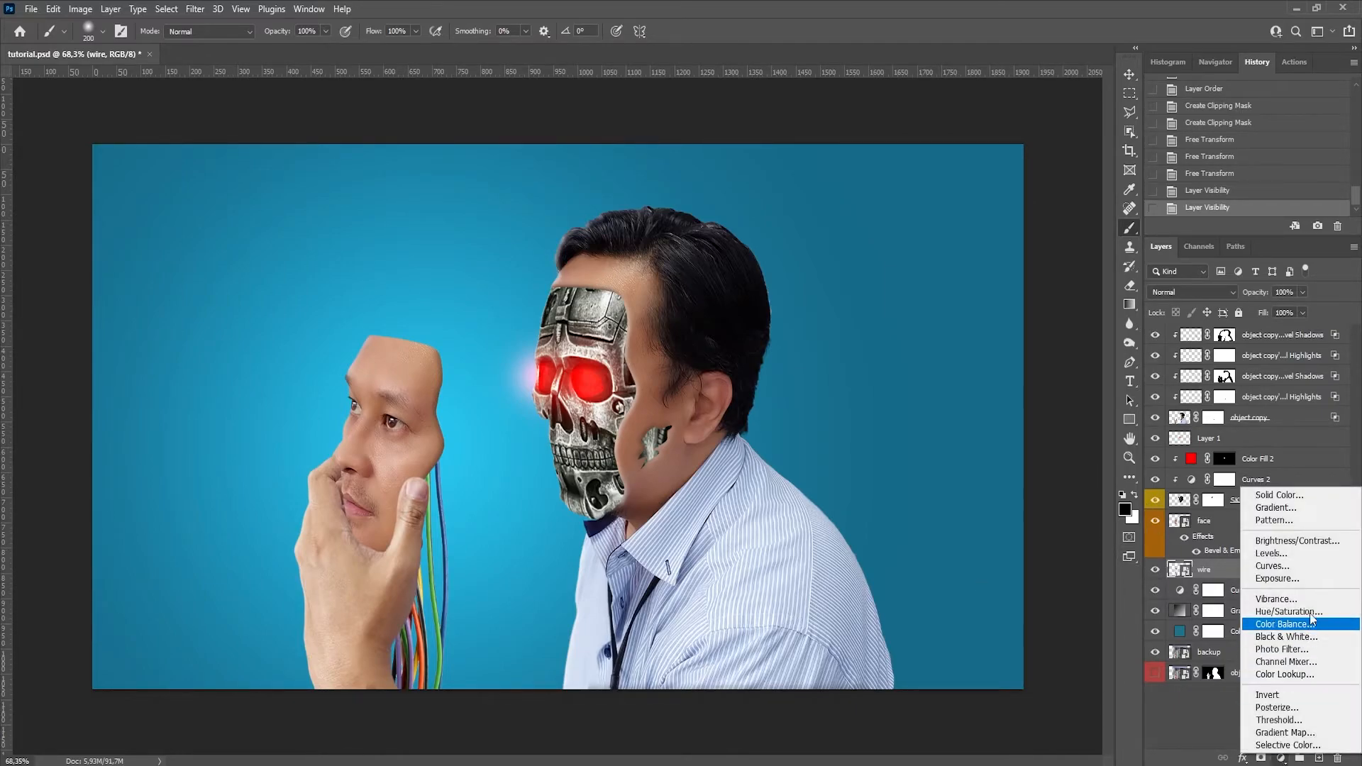
{"action": "left_click", "coordinate": [1057, 10]}
{"action": "key", "text": "ctrl+l"}
{"action": "left_click_drag", "start_coordinate": [833, 282], "coordinate": [861, 282]}
{"action": "left_click_drag", "start_coordinate": [743, 280], "coordinate": [762, 280]}
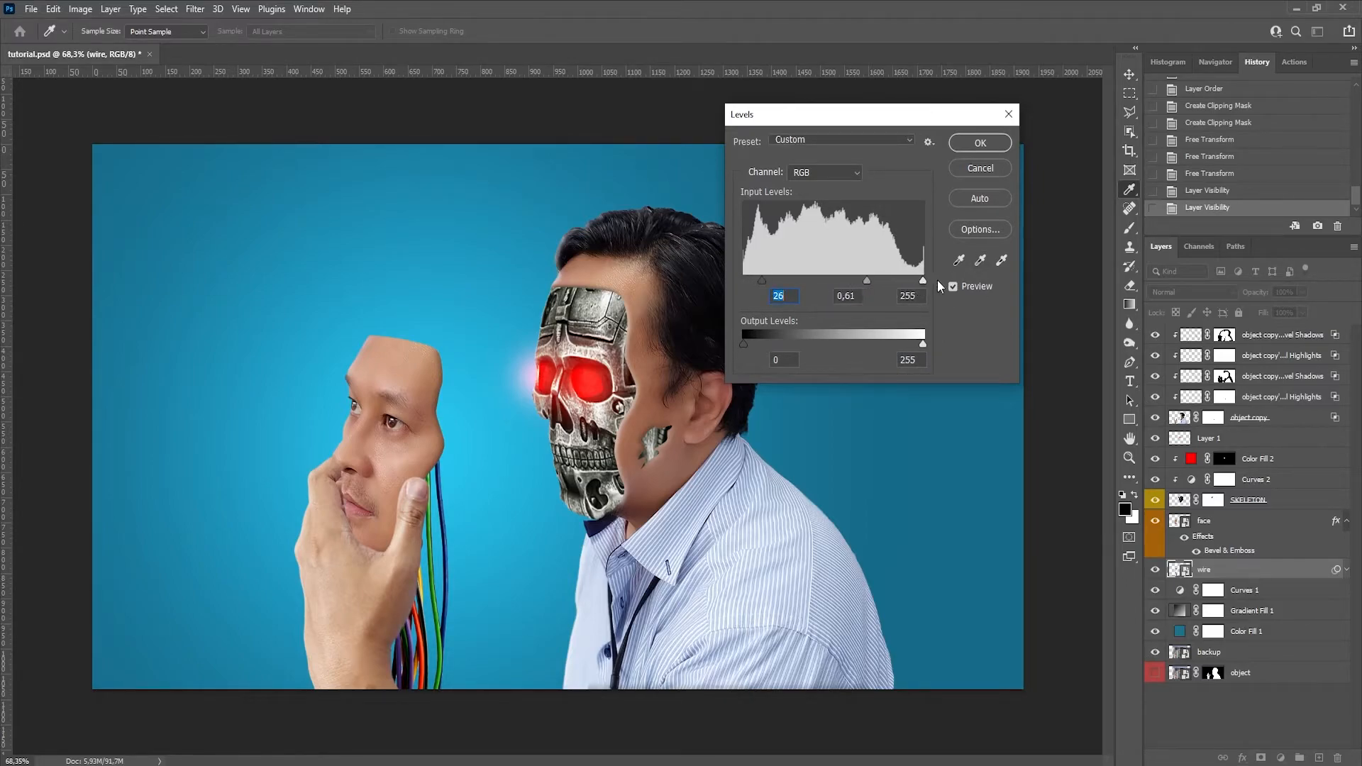
{"action": "key", "text": "Return"}
{"action": "key", "text": "b"}
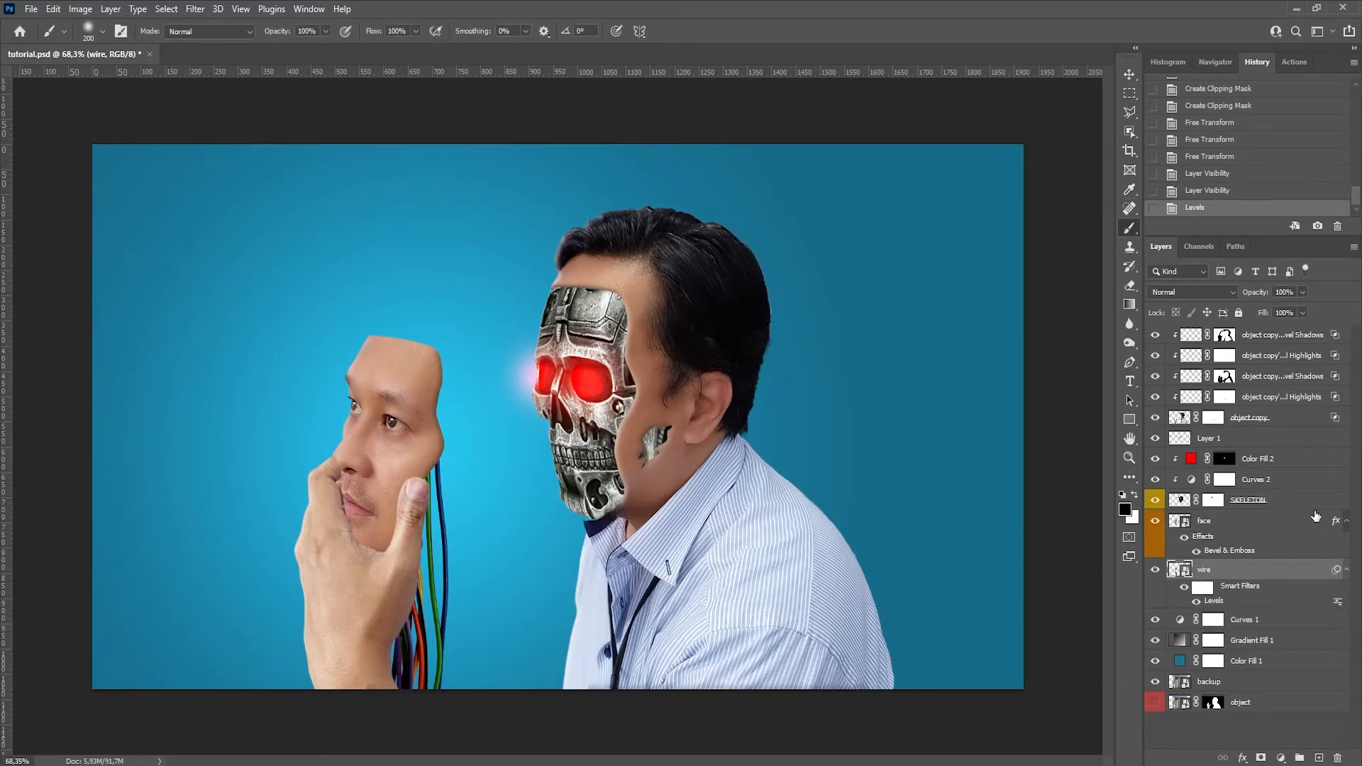
{"action": "left_click", "coordinate": [1293, 421]}
{"action": "left_click", "coordinate": [1280, 758]}
{"action": "left_click", "coordinate": [1277, 581]}
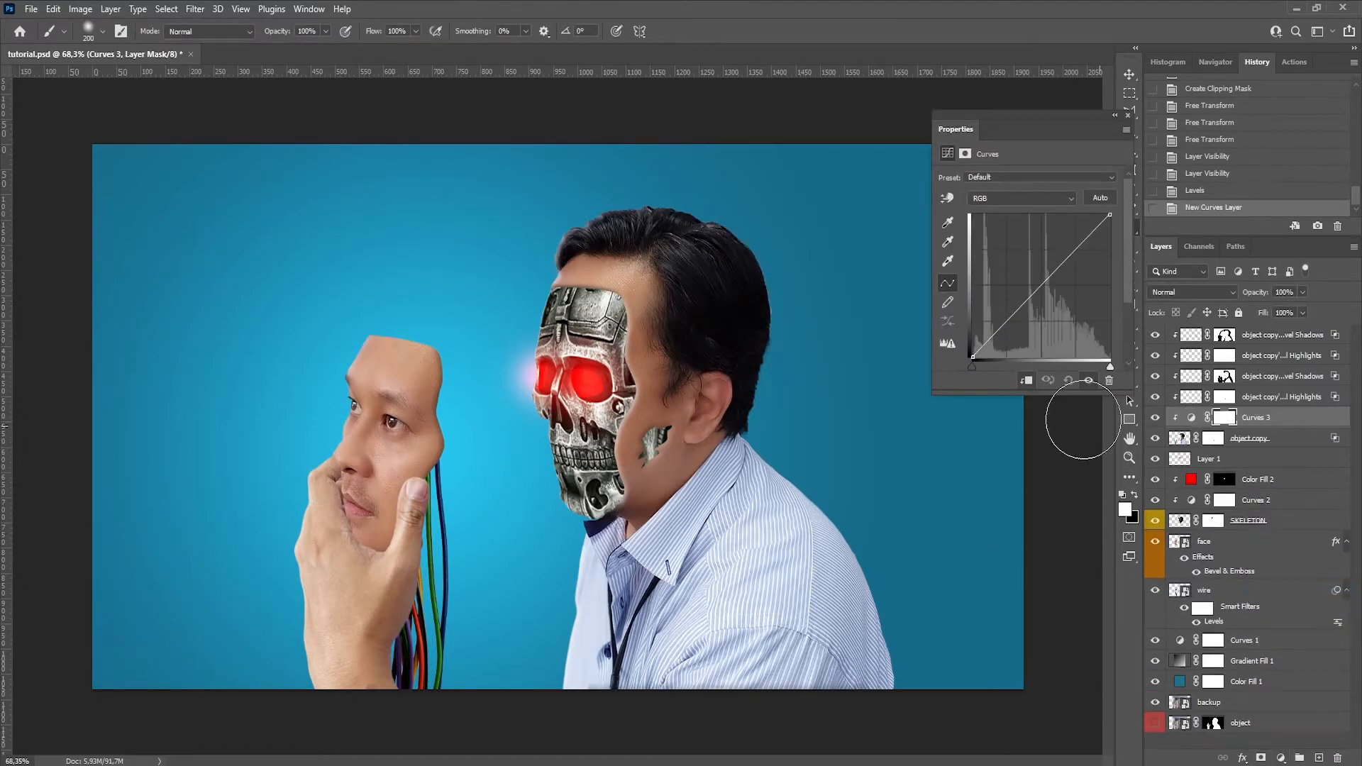
{"action": "key", "text": "ctrl+z"}
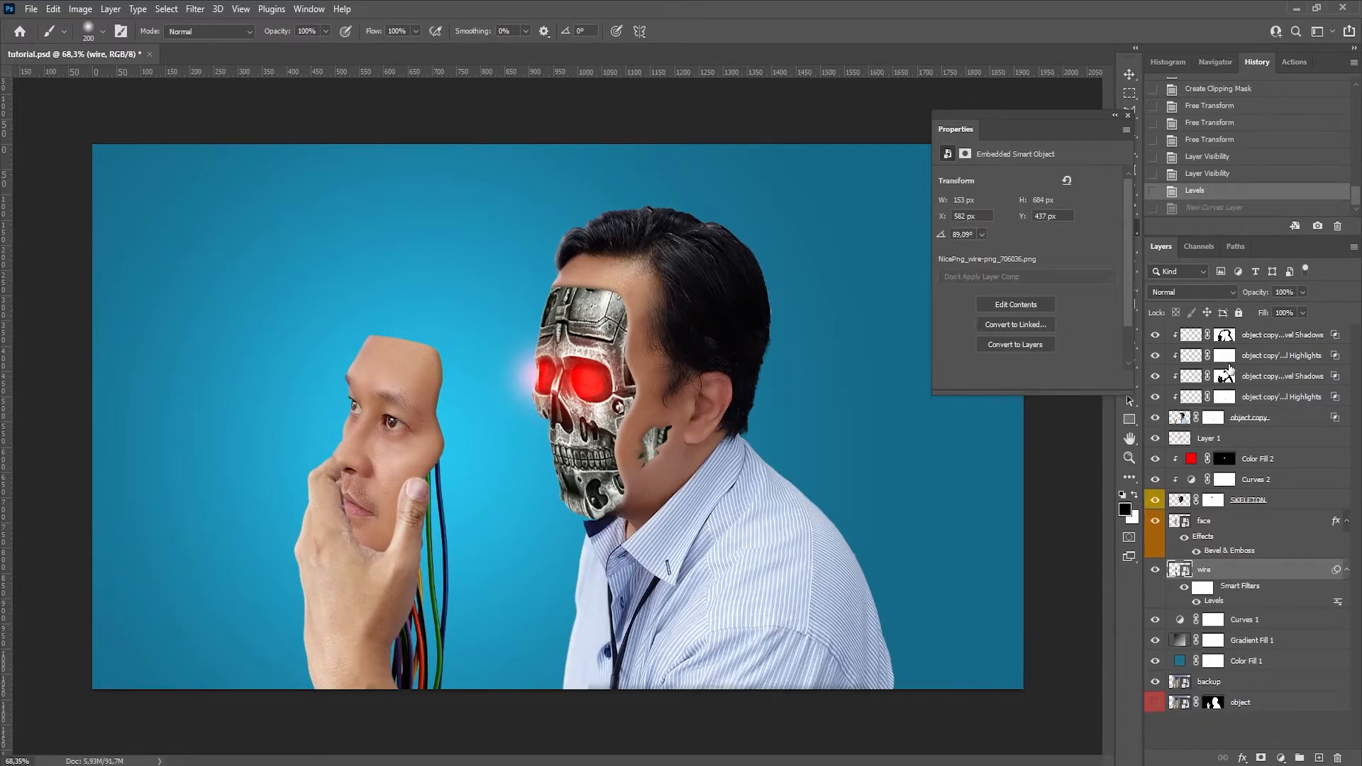
Clip a new Curves layer above the topmost bevel shadow layer, lower its white point and invert its mask to black
{"action": "left_click", "coordinate": [1270, 335]}
{"action": "left_click", "coordinate": [1280, 757]}
{"action": "left_click", "coordinate": [1263, 583]}
{"action": "left_click", "coordinate": [1027, 381]}
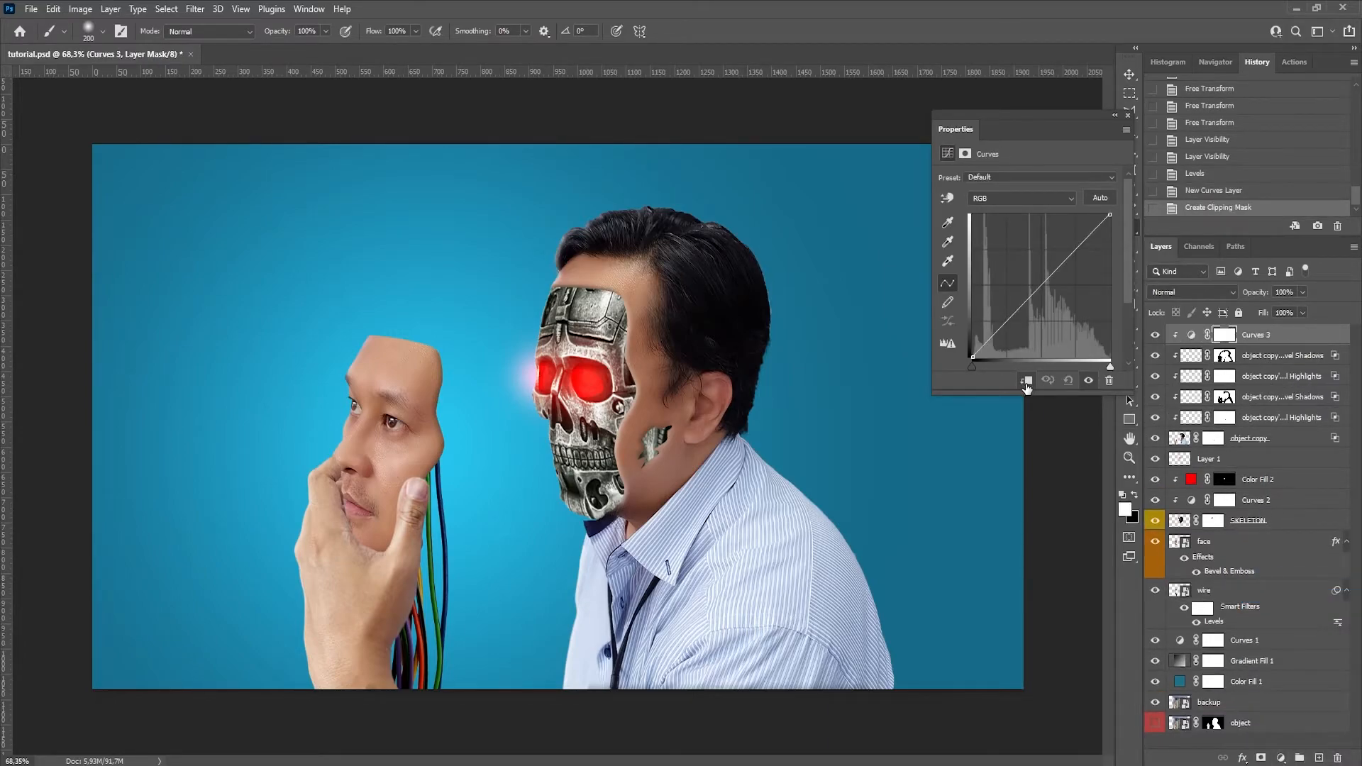
{"action": "left_click_drag", "start_coordinate": [1109, 215], "coordinate": [1133, 260]}
{"action": "left_click", "coordinate": [1128, 115]}
{"action": "key", "text": "ctrl+i"}
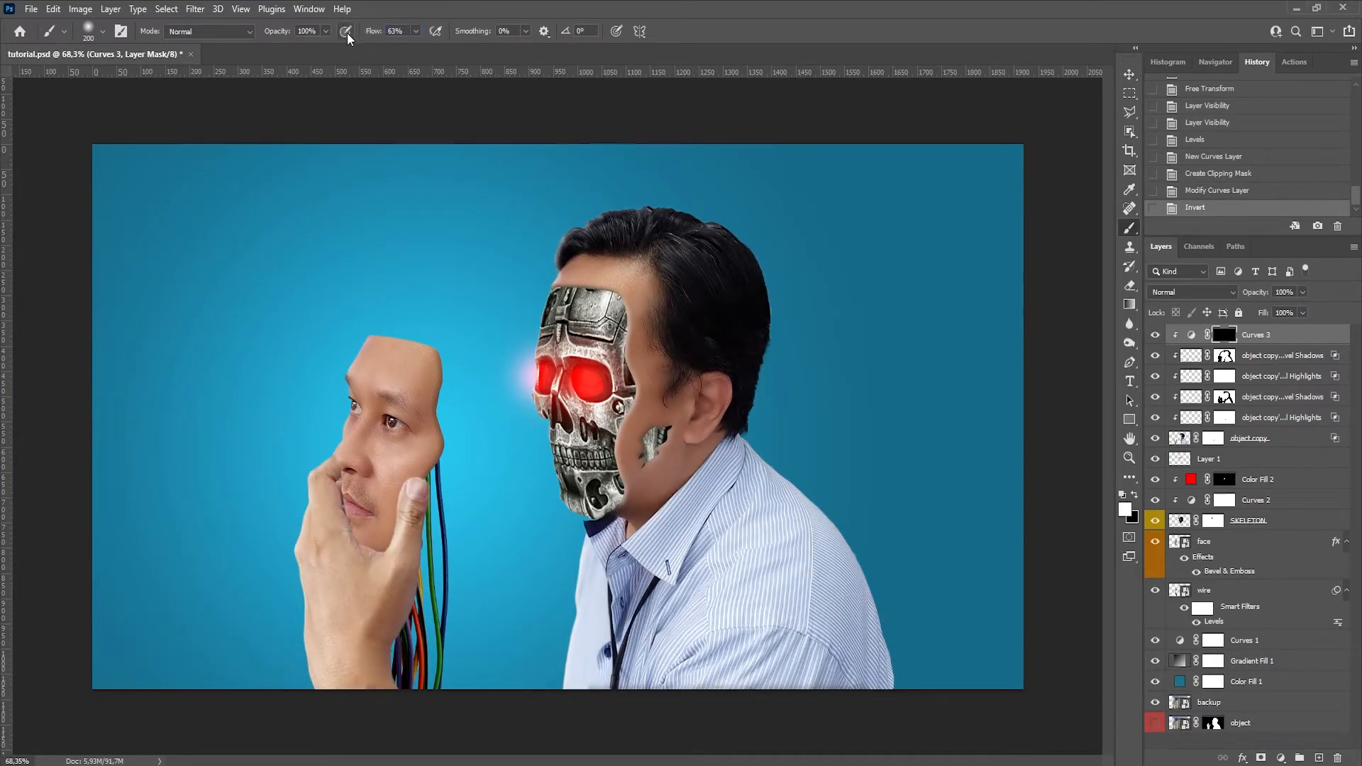
Paint white on the Curves mask along the back of the hair and shirt at 68% opacity and 63% flow
{"action": "left_click_drag", "start_coordinate": [789, 295], "coordinate": [766, 255]}
{"action": "left_click_drag", "start_coordinate": [767, 255], "coordinate": [785, 305]}
{"action": "left_click_drag", "start_coordinate": [787, 298], "coordinate": [777, 349]}
{"action": "left_click_drag", "start_coordinate": [777, 350], "coordinate": [770, 287]}
{"action": "left_click_drag", "start_coordinate": [762, 262], "coordinate": [720, 220]}
{"action": "left_click_drag", "start_coordinate": [716, 218], "coordinate": [669, 206]}
{"action": "mouse_move", "coordinate": [771, 289]}
{"action": "left_mouse_down"}
{"action": "mouse_move", "coordinate": [725, 326]}
{"action": "mouse_move", "coordinate": [783, 445]}
{"action": "mouse_move", "coordinate": [777, 463]}
{"action": "mouse_move", "coordinate": [825, 515]}
{"action": "mouse_move", "coordinate": [905, 684]}
{"action": "mouse_move", "coordinate": [821, 521]}
{"action": "mouse_move", "coordinate": [883, 691]}
{"action": "left_mouse_up"}
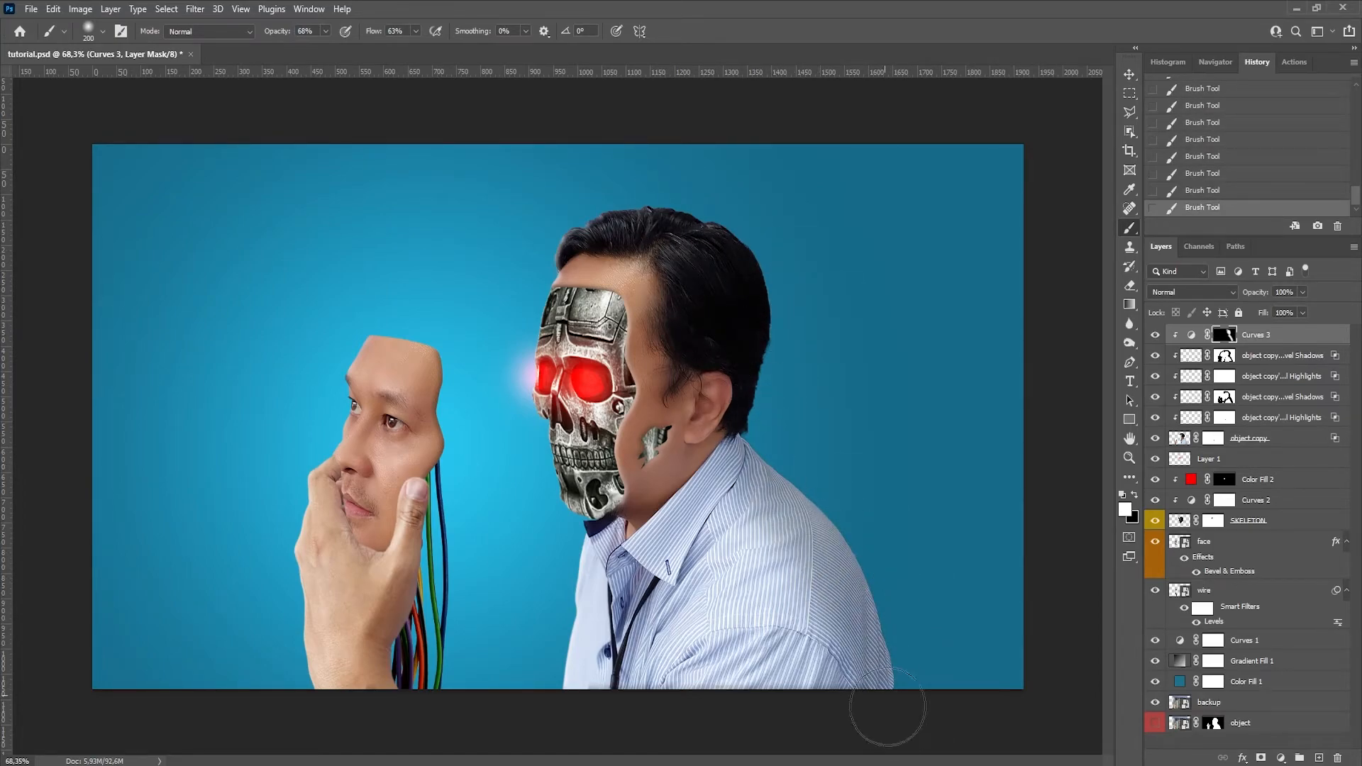
{"action": "left_click_drag", "start_coordinate": [844, 565], "coordinate": [851, 730]}
Extend the painted shading over the ear area and the shirt's shoulder, finishing with a 175 px brush
{"action": "mouse_move", "coordinate": [710, 427]}
{"action": "left_mouse_down"}
{"action": "mouse_move", "coordinate": [724, 380]}
{"action": "mouse_move", "coordinate": [697, 385]}
{"action": "mouse_move", "coordinate": [700, 468]}
{"action": "mouse_move", "coordinate": [713, 359]}
{"action": "mouse_move", "coordinate": [677, 339]}
{"action": "mouse_move", "coordinate": [724, 383]}
{"action": "left_mouse_up"}
{"action": "key", "text": "bracketleft"}
{"action": "key", "text": "bracketleft"}
{"action": "key", "text": "bracketleft"}
{"action": "key", "text": "bracketleft"}
{"action": "key", "text": "bracketright"}
{"action": "key", "text": "bracketright"}
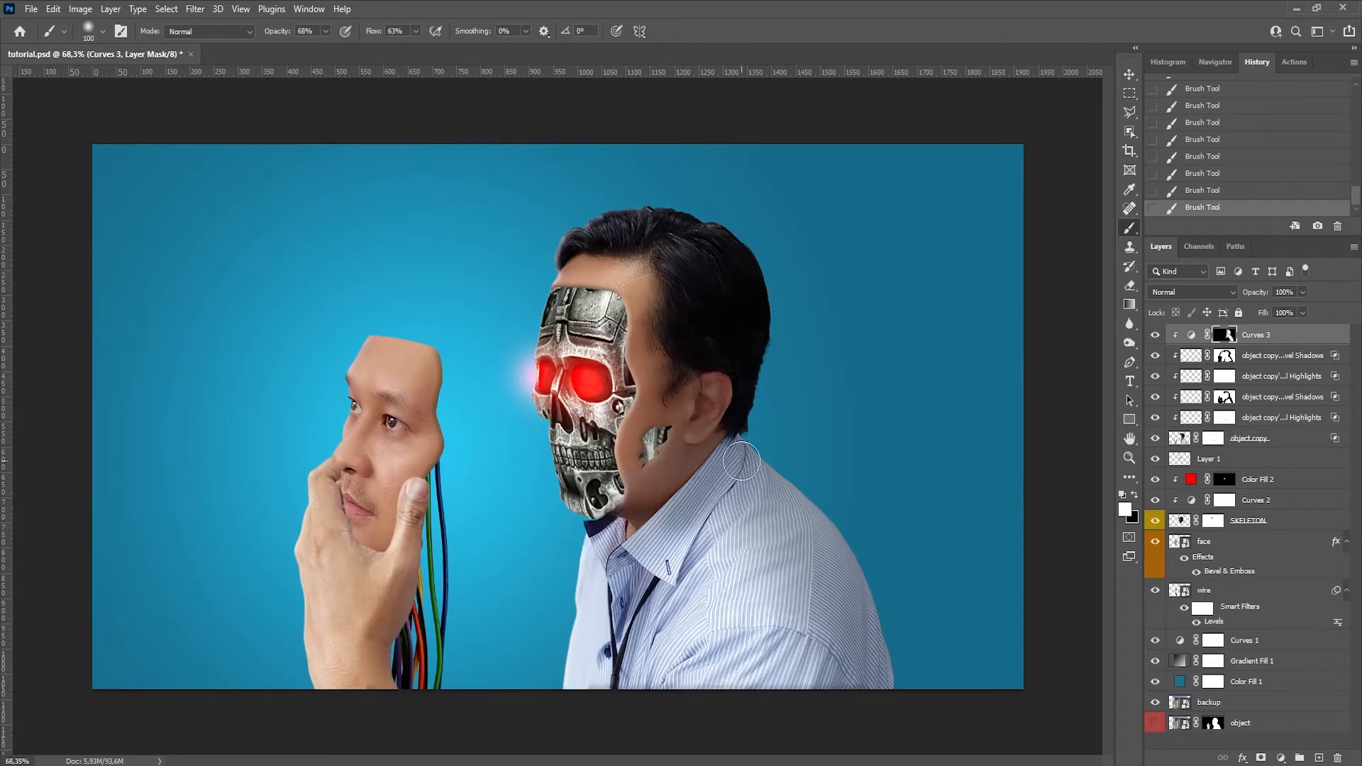
{"action": "key", "text": "bracketright"}
{"action": "mouse_move", "coordinate": [752, 521]}
{"action": "left_mouse_down"}
{"action": "mouse_move", "coordinate": [751, 610]}
{"action": "mouse_move", "coordinate": [732, 491]}
{"action": "mouse_move", "coordinate": [901, 695]}
{"action": "mouse_move", "coordinate": [711, 654]}
{"action": "mouse_move", "coordinate": [664, 624]}
{"action": "left_mouse_up"}
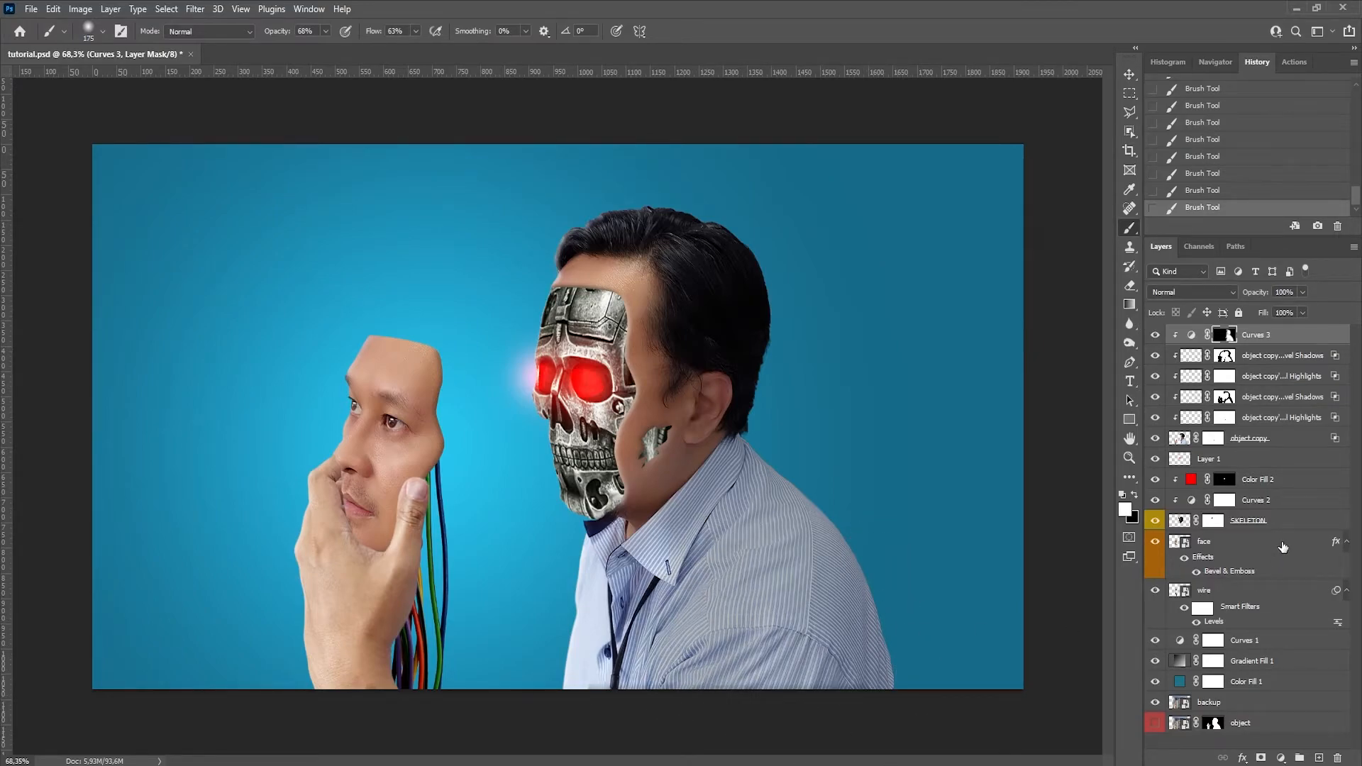
Blend the topmost Curves shading into the man with split Blend If sliders and compare it with the layer hidden
{"action": "double_click", "coordinate": [1312, 343]}
{"action": "mouse_move", "coordinate": [1001, 427]}
{"action": "left_mouse_down"}
{"action": "mouse_move", "coordinate": [1063, 424]}
{"action": "mouse_move", "coordinate": [993, 433]}
{"action": "left_mouse_up"}
{"action": "left_click_drag", "start_coordinate": [1179, 426], "coordinate": [1083, 428]}
{"action": "left_click_drag", "start_coordinate": [1171, 424], "coordinate": [1156, 424]}
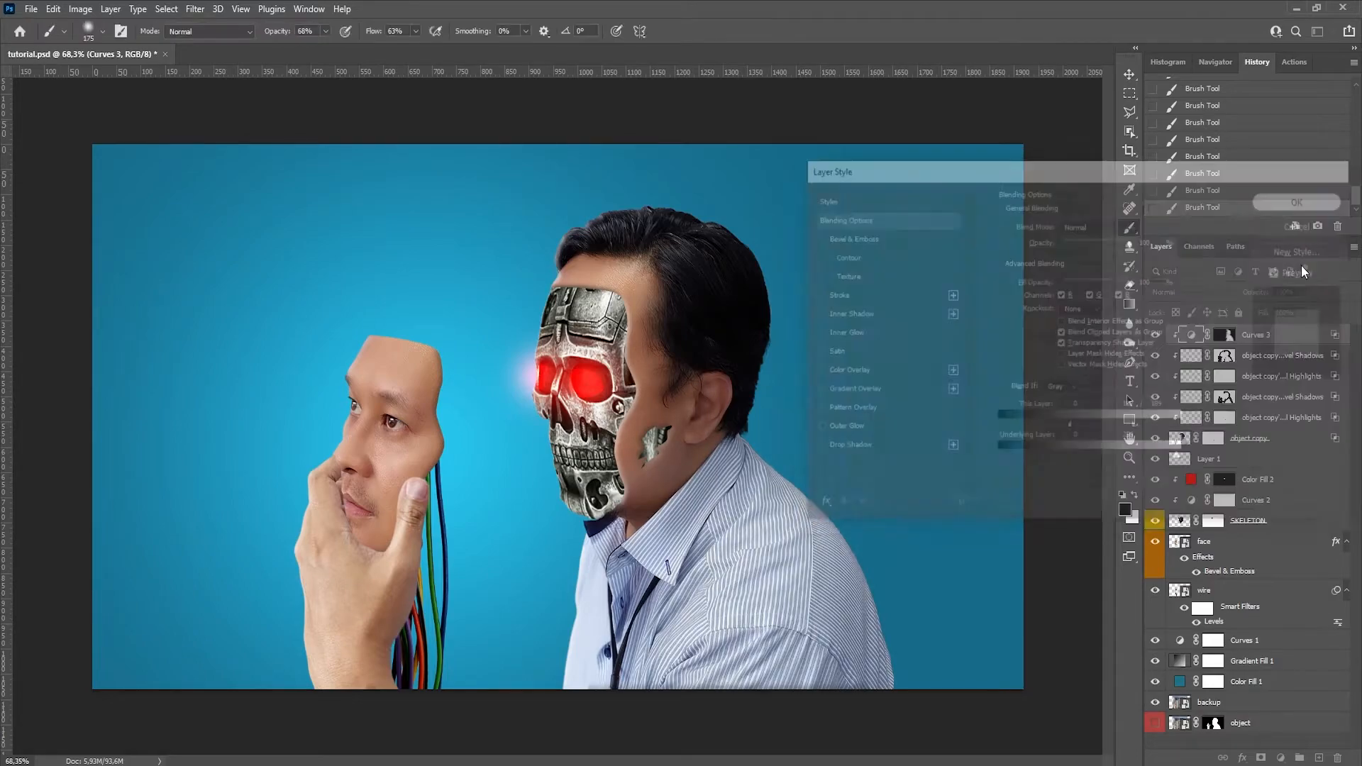
{"action": "left_click", "coordinate": [1154, 335]}
{"action": "left_click", "coordinate": [1155, 335]}
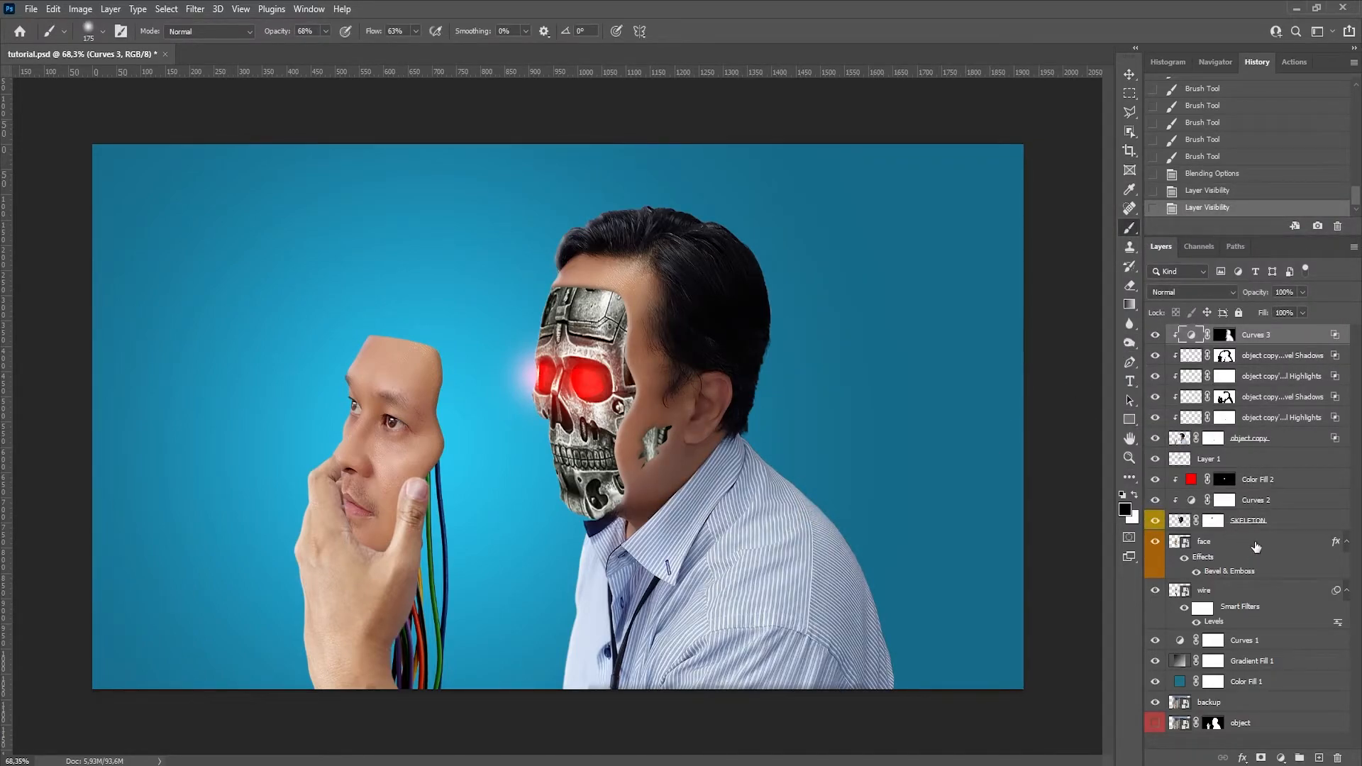
Clip a new Curves layer above the red eye fill, lower its white point and invert its mask to black
{"action": "left_click", "coordinate": [1255, 543]}
{"action": "left_click", "coordinate": [1291, 522]}
{"action": "left_click", "coordinate": [1309, 483]}
{"action": "left_click", "coordinate": [1280, 757]}
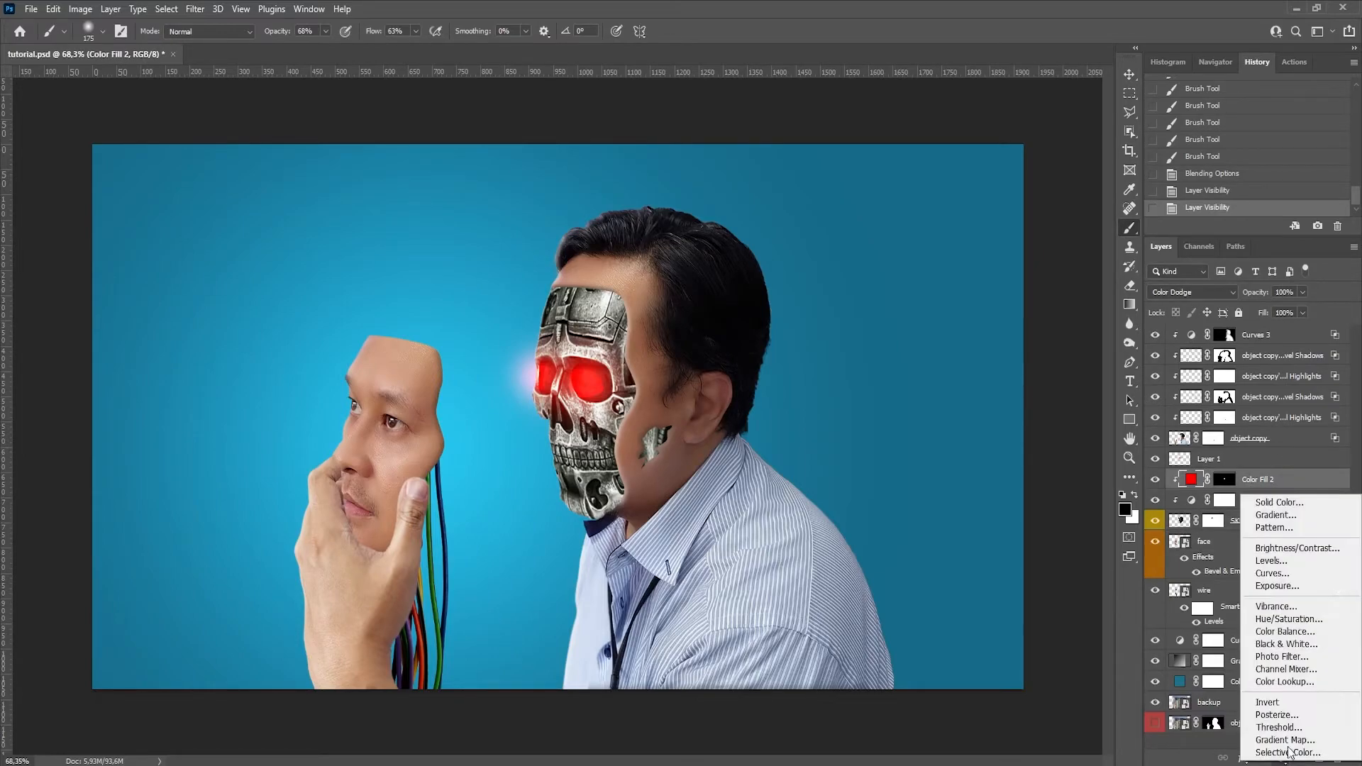
{"action": "left_click", "coordinate": [1285, 575]}
{"action": "left_click", "coordinate": [1024, 383]}
{"action": "left_click_drag", "start_coordinate": [1109, 215], "coordinate": [1109, 259]}
{"action": "left_click", "coordinate": [1129, 115]}
{"action": "key", "text": "ctrl+i"}
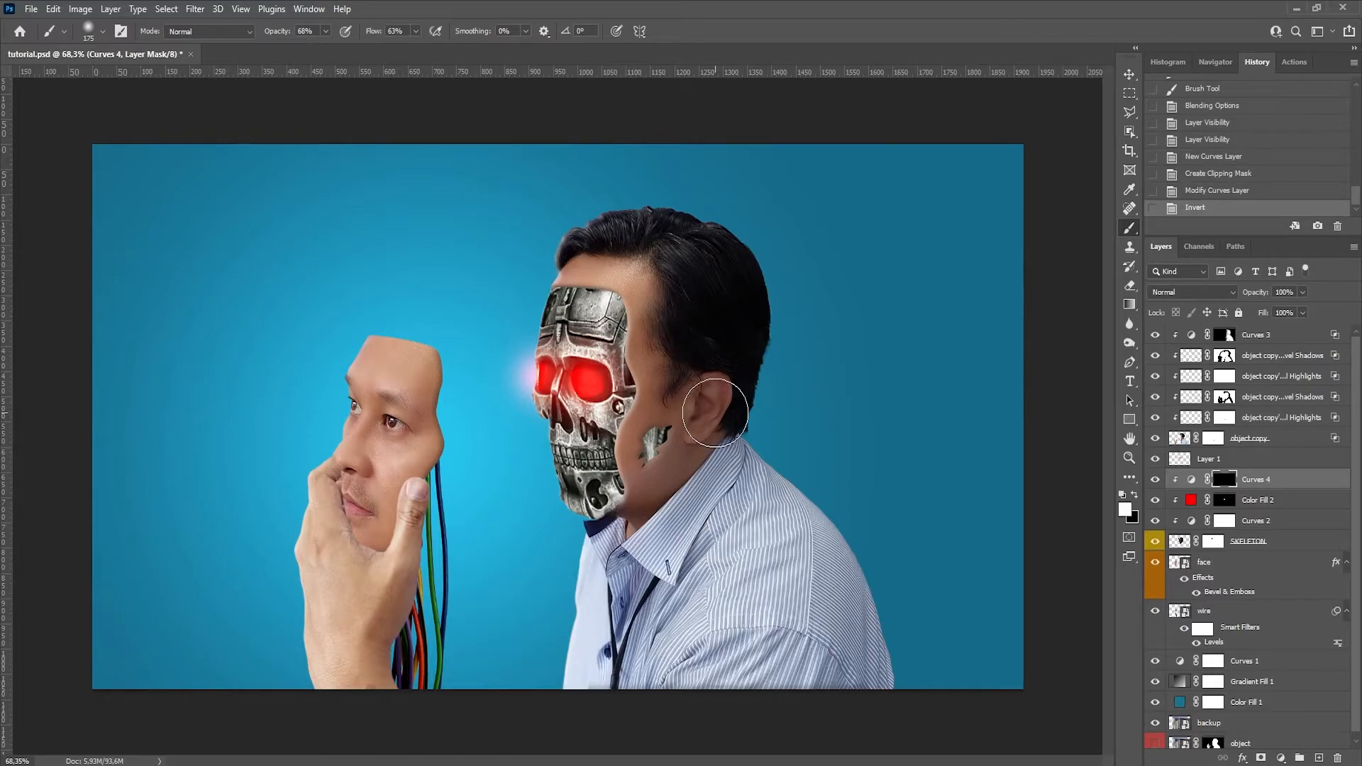
Paint shadows on the skull along the cut skin edge and cheek hole with a 125 px brush, then soften them with black
{"action": "key", "text": "bracketleft"}
{"action": "key", "text": "bracketleft"}
{"action": "left_click", "coordinate": [619, 305]}
{"action": "mouse_move", "coordinate": [624, 321]}
{"action": "left_mouse_down"}
{"action": "mouse_move", "coordinate": [656, 446]}
{"action": "mouse_move", "coordinate": [667, 425]}
{"action": "mouse_move", "coordinate": [620, 512]}
{"action": "left_mouse_up"}
{"action": "left_click", "coordinate": [668, 424]}
{"action": "left_click", "coordinate": [658, 445]}
{"action": "left_click", "coordinate": [637, 495]}
{"action": "left_click_drag", "start_coordinate": [625, 305], "coordinate": [566, 296]}
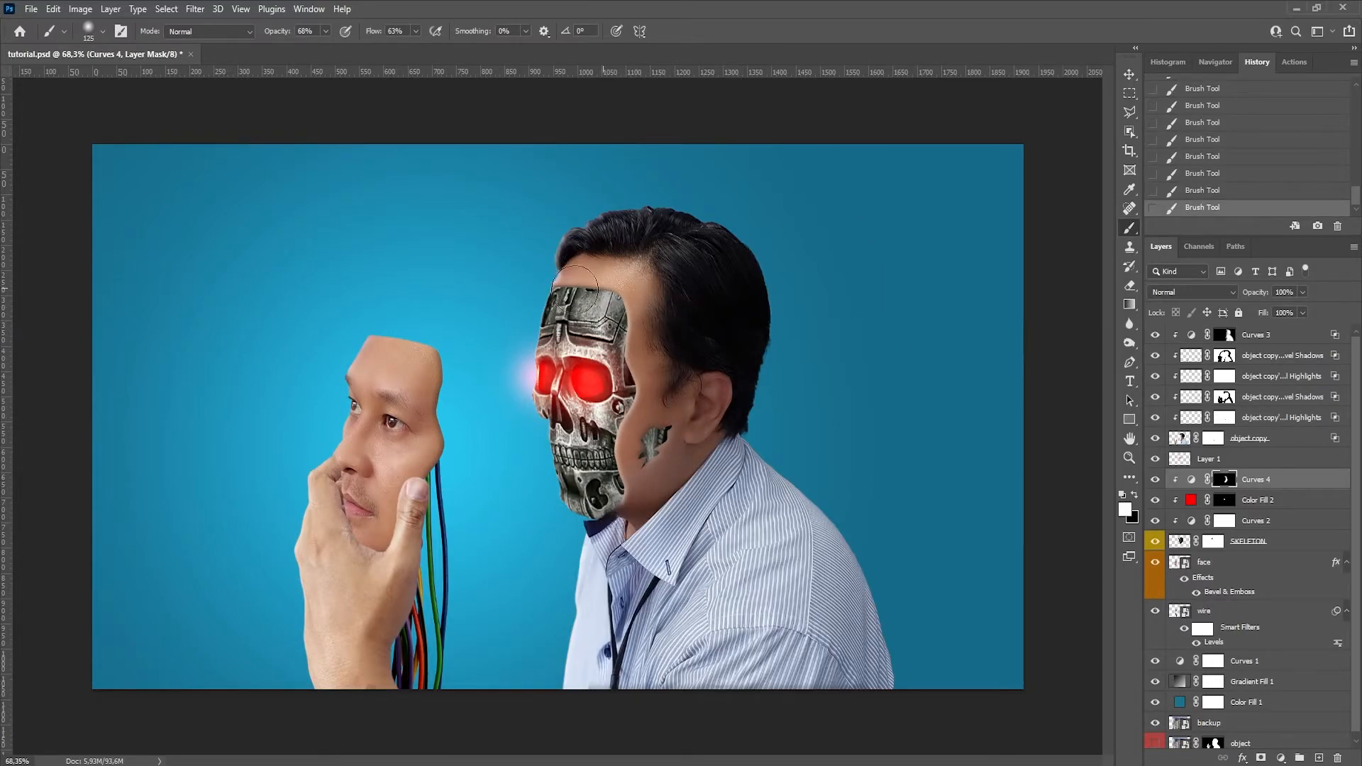
{"action": "key", "text": "x"}
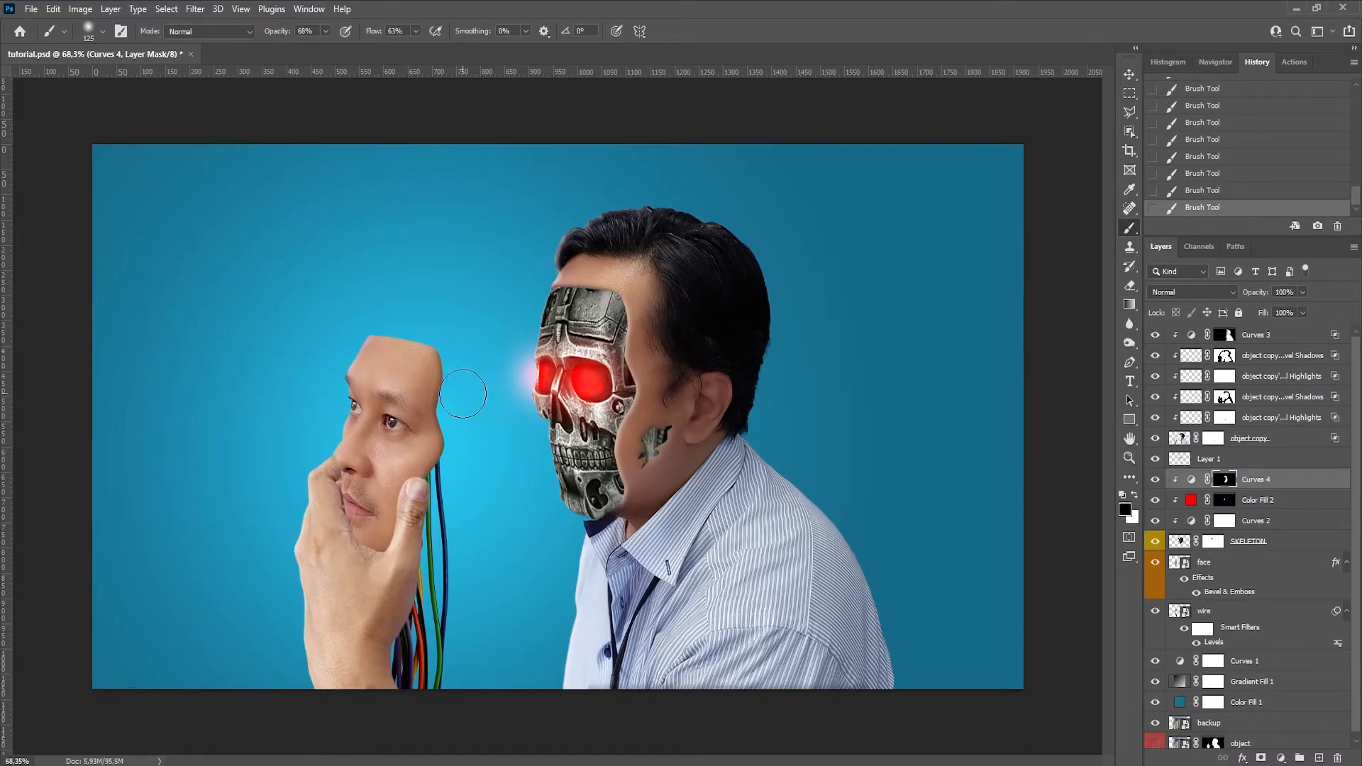
{"action": "mouse_move", "coordinate": [541, 330]}
{"action": "left_mouse_down"}
{"action": "mouse_move", "coordinate": [543, 284]}
{"action": "mouse_move", "coordinate": [611, 410]}
{"action": "mouse_move", "coordinate": [573, 481]}
{"action": "mouse_move", "coordinate": [639, 465]}
{"action": "left_mouse_up"}
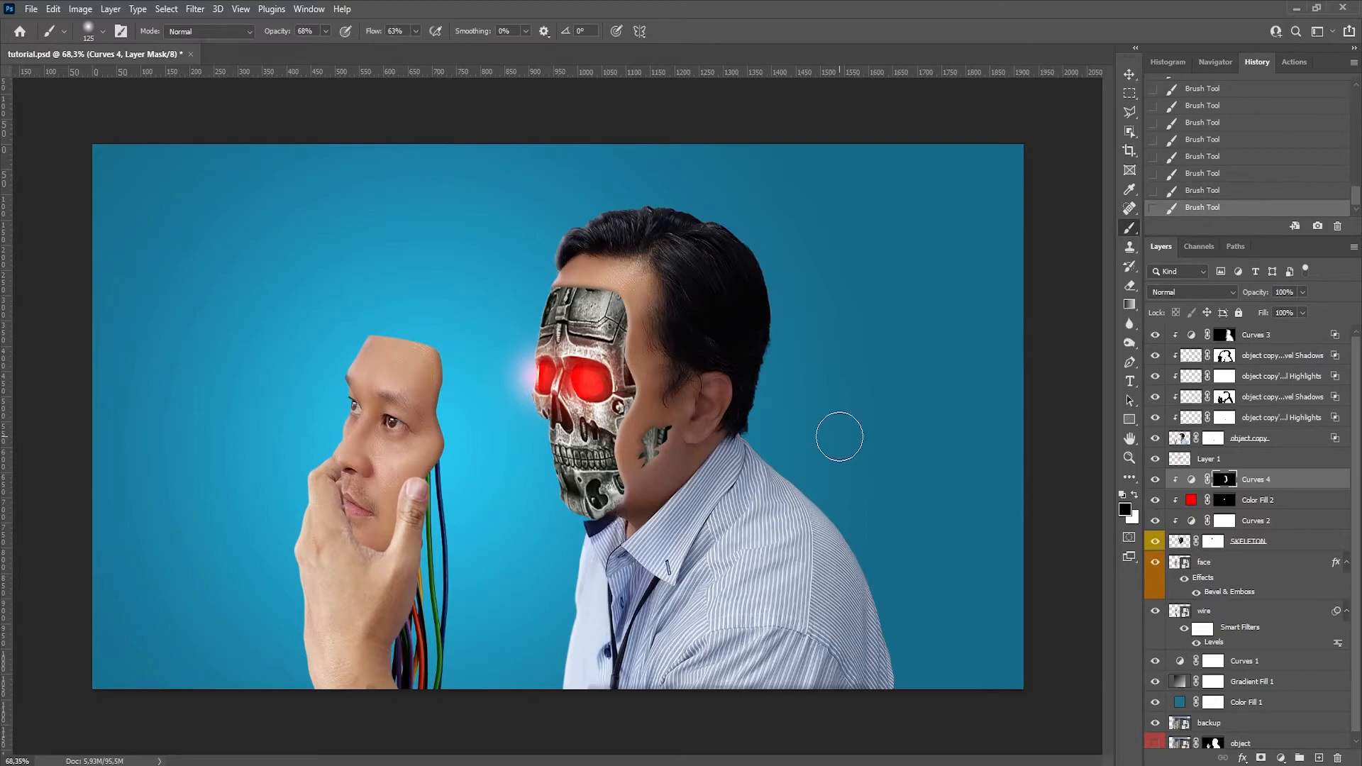
Examine the whole composite at several zoom levels and in the Navigator preview to judge the shading
{"action": "scroll", "coordinate": [560, 422], "scroll_direction": "down", "scroll_amount": 1}
{"action": "scroll", "coordinate": [567, 425], "scroll_direction": "up", "scroll_amount": 2}
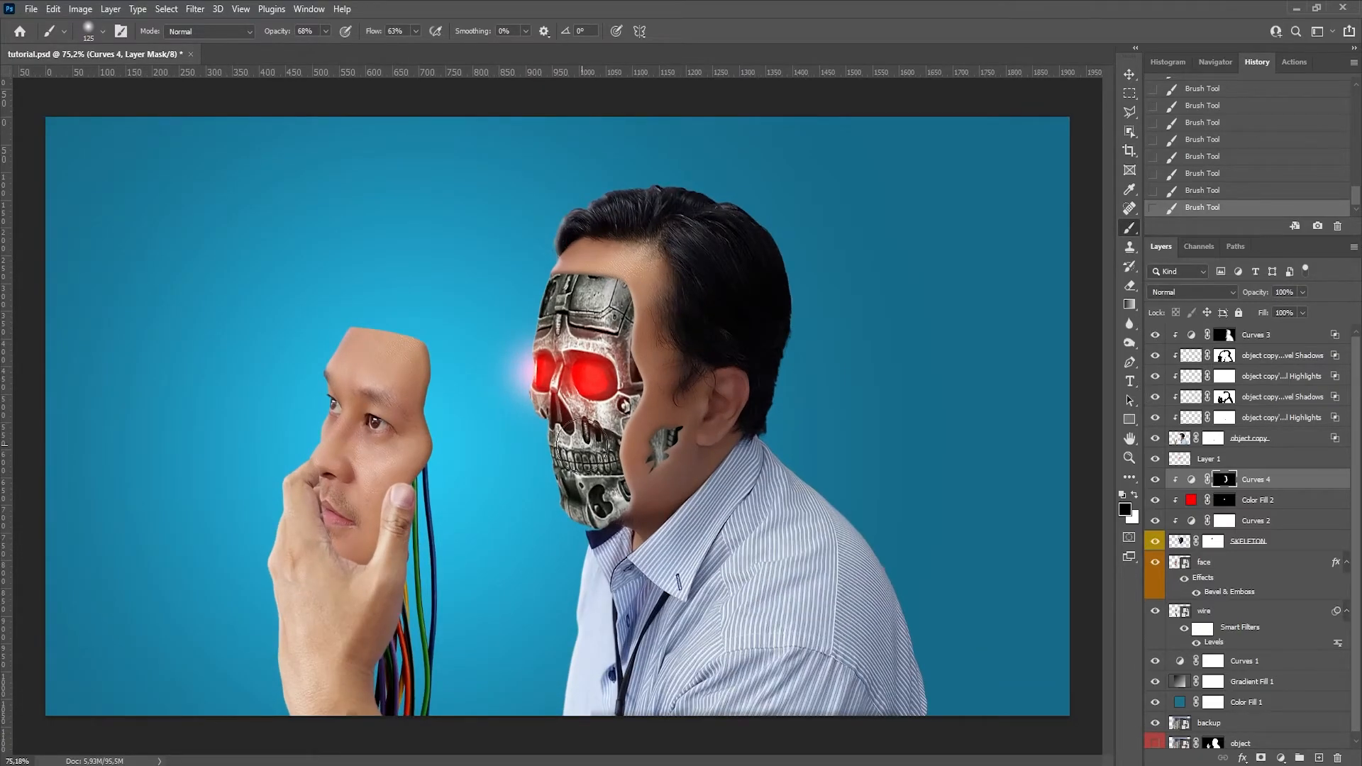
{"action": "scroll", "coordinate": [600, 436], "scroll_direction": "up", "scroll_amount": 1}
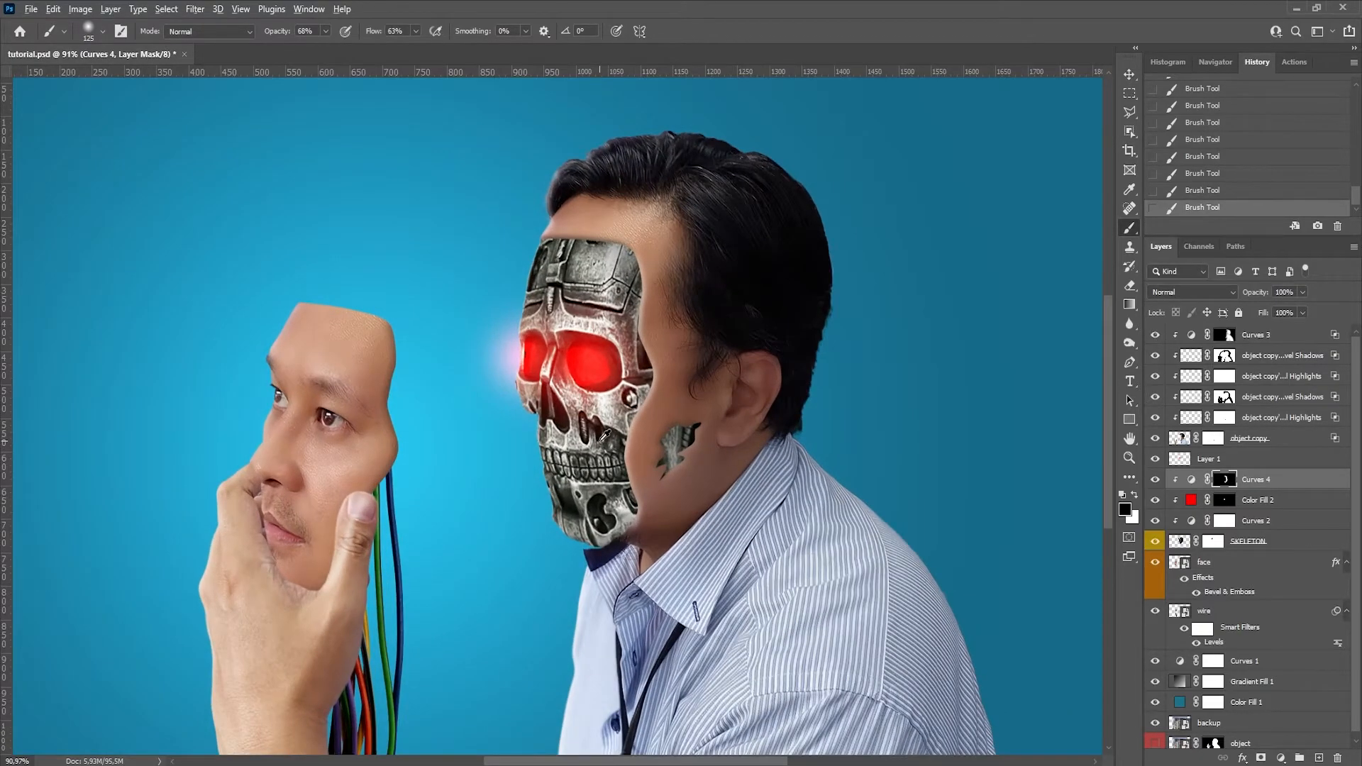
{"action": "scroll", "coordinate": [660, 440], "scroll_direction": "down", "scroll_amount": 3}
{"action": "scroll", "coordinate": [717, 447], "scroll_direction": "up", "scroll_amount": 2}
{"action": "scroll", "coordinate": [718, 448], "scroll_direction": "down", "scroll_amount": 4}
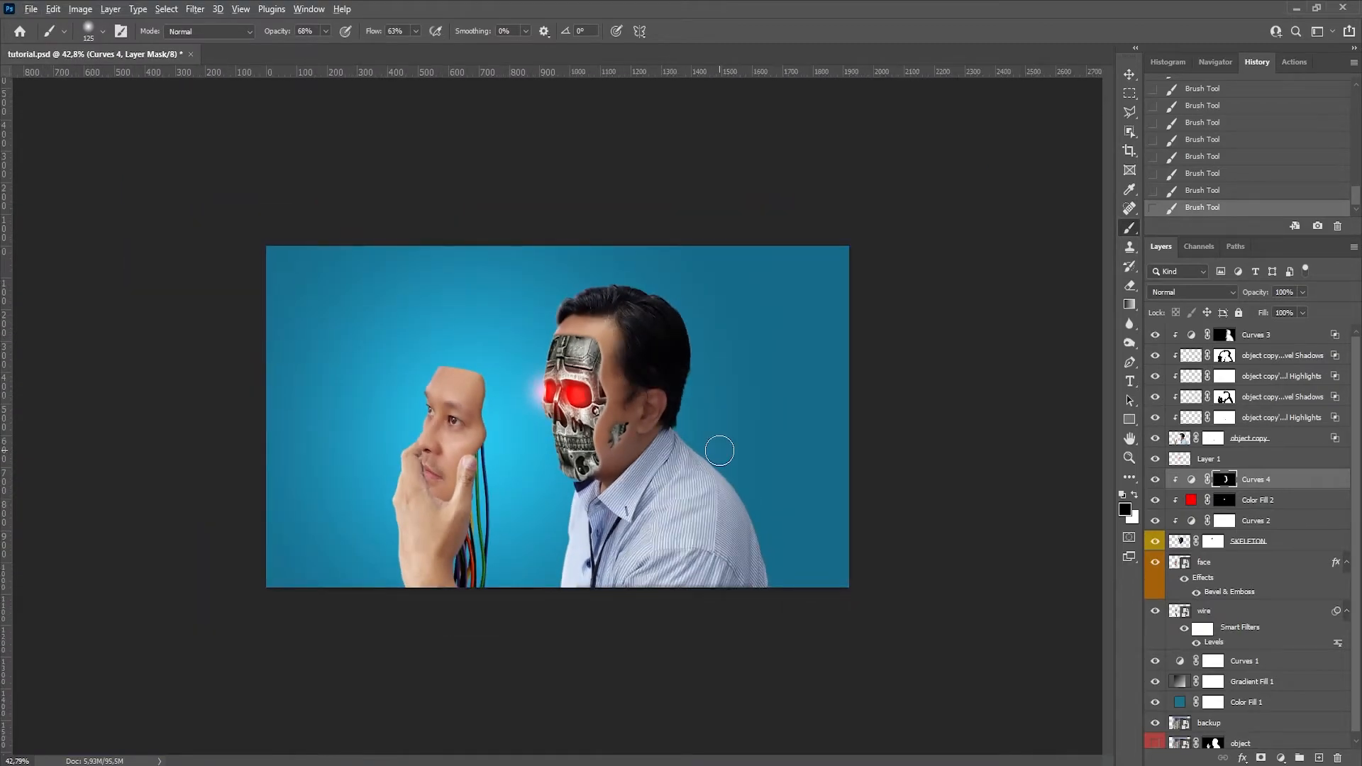
{"action": "scroll", "coordinate": [721, 450], "scroll_direction": "up", "scroll_amount": 3}
{"action": "left_click", "coordinate": [1175, 61]}
{"action": "left_click", "coordinate": [1214, 62]}
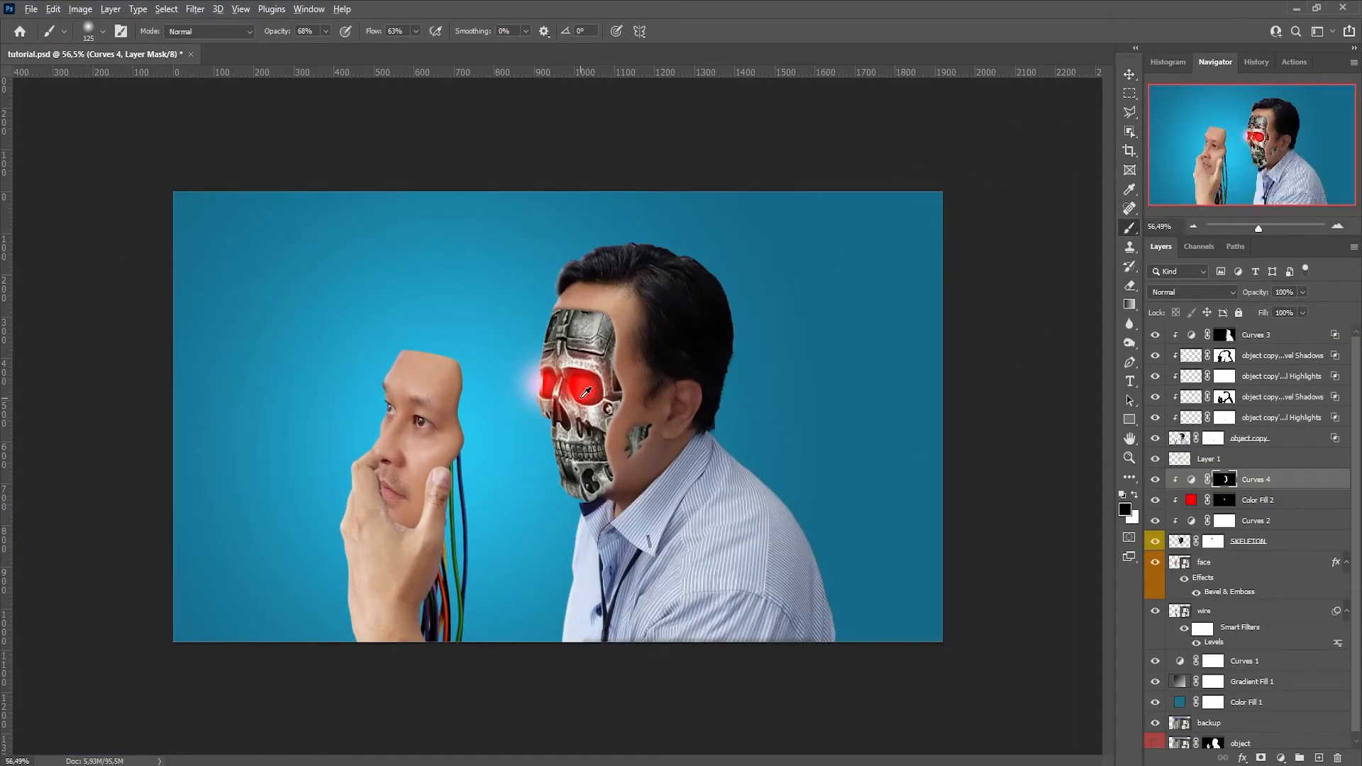
{"action": "scroll", "coordinate": [559, 427], "scroll_direction": "up", "scroll_amount": 1}
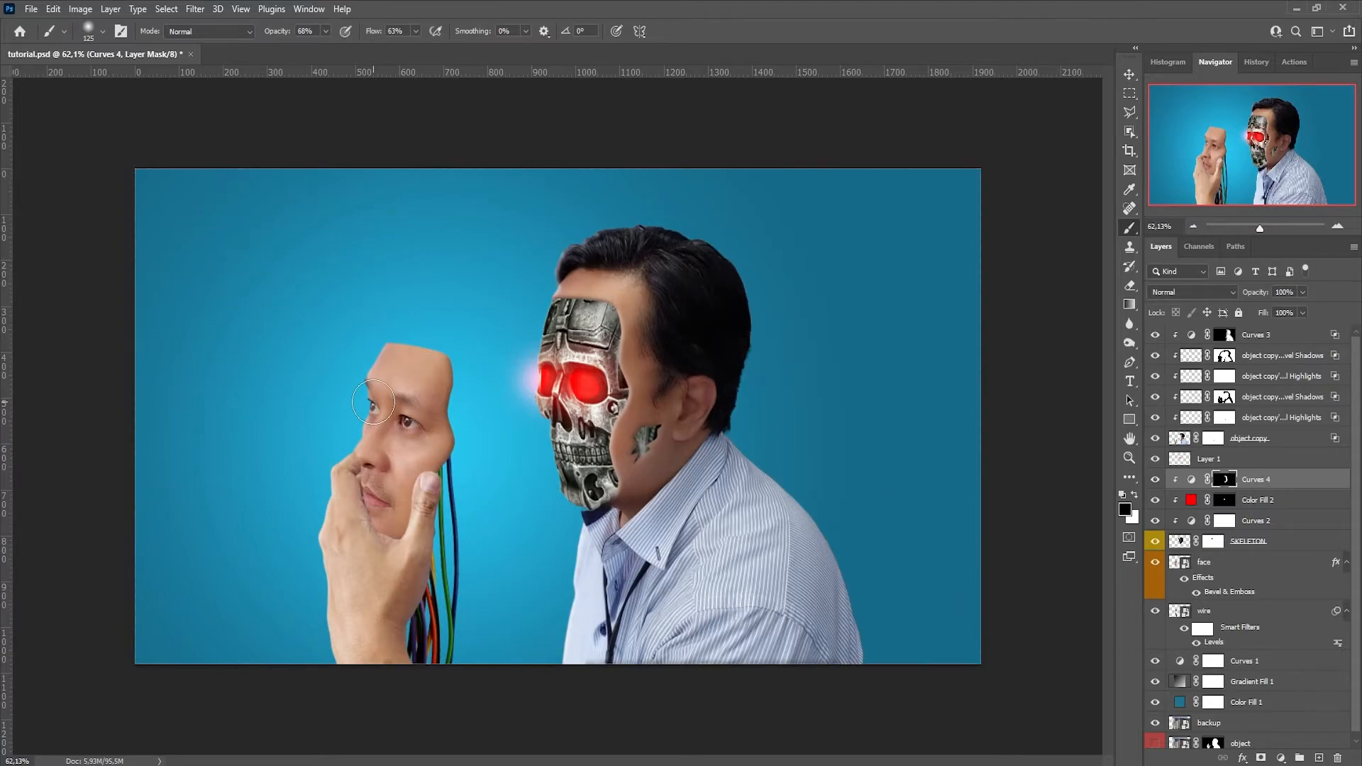
{"action": "scroll", "coordinate": [487, 484], "scroll_direction": "up", "scroll_amount": 1}
{"action": "scroll", "coordinate": [487, 483], "scroll_direction": "down", "scroll_amount": 1}
Try a Curves layer clipped to the face layer, with a lowered white point and its mask inverted to black
{"action": "left_click", "coordinate": [1286, 572]}
{"action": "key", "text": "ctrl+comma"}
{"action": "key", "text": "ctrl+comma"}
{"action": "left_click", "coordinate": [1279, 758]}
{"action": "left_click", "coordinate": [1305, 546]}
{"action": "key", "text": "ctrl+alt+g"}
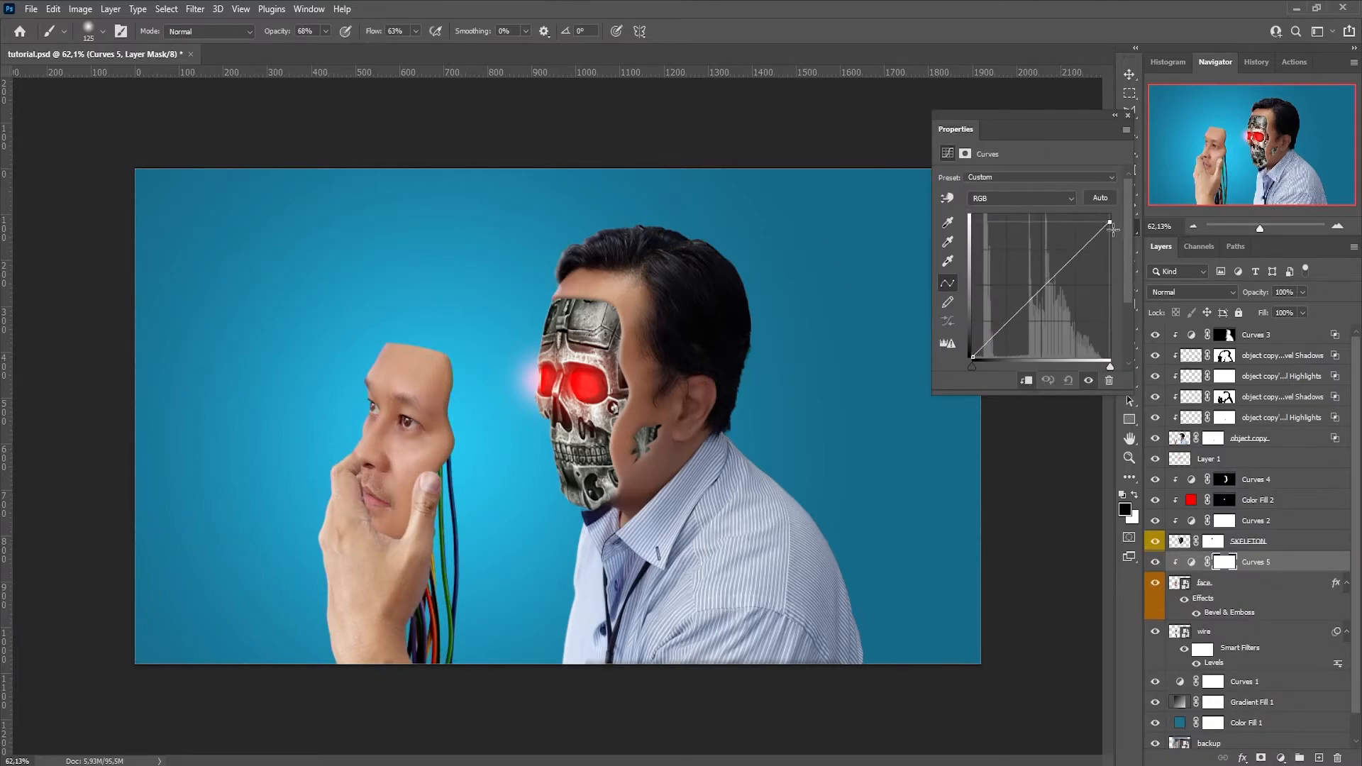
{"action": "left_click_drag", "start_coordinate": [1111, 223], "coordinate": [1119, 240]}
{"action": "left_click", "coordinate": [1128, 115]}
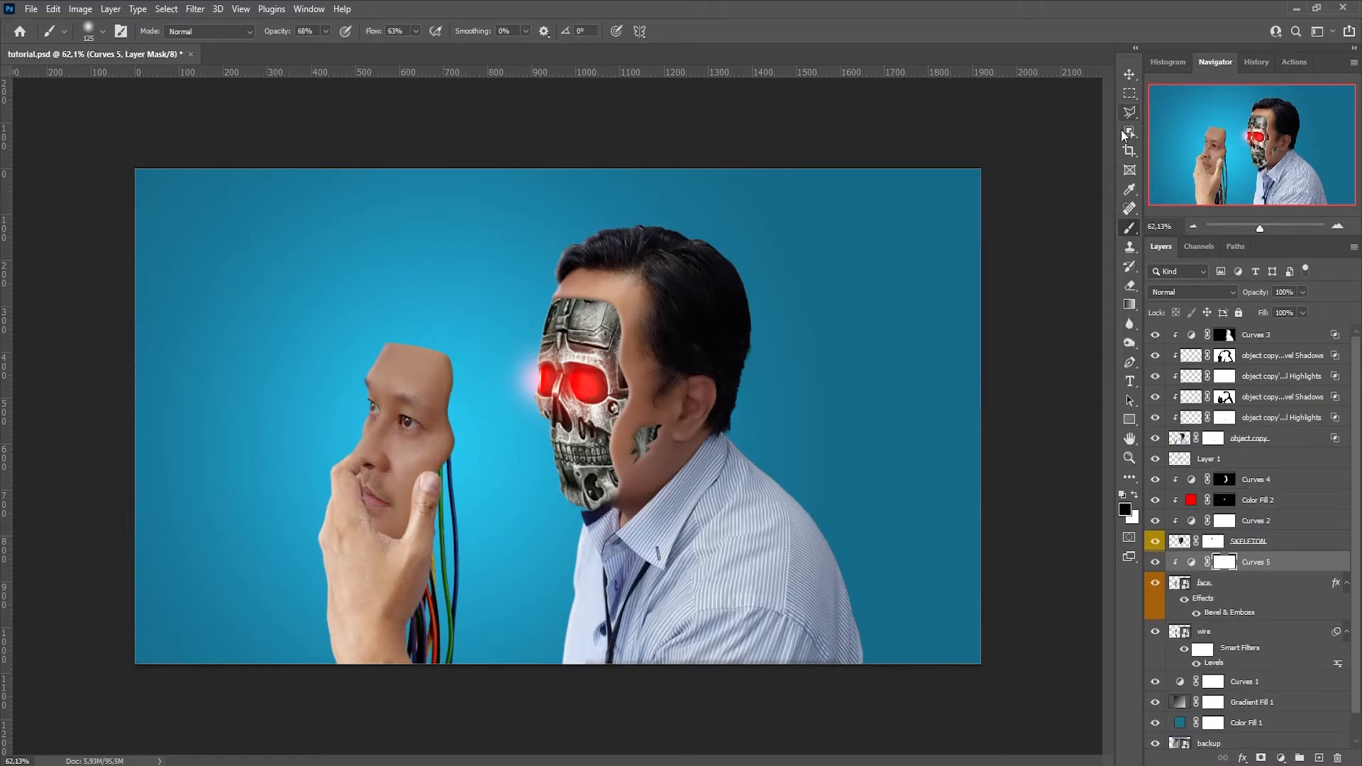
{"action": "key", "text": "ctrl+i"}
Try brushing shading onto the held face's chin beside the fingers and delete the Curves layer clipped to the face
{"action": "scroll", "coordinate": [449, 490], "scroll_direction": "up", "scroll_amount": 3}
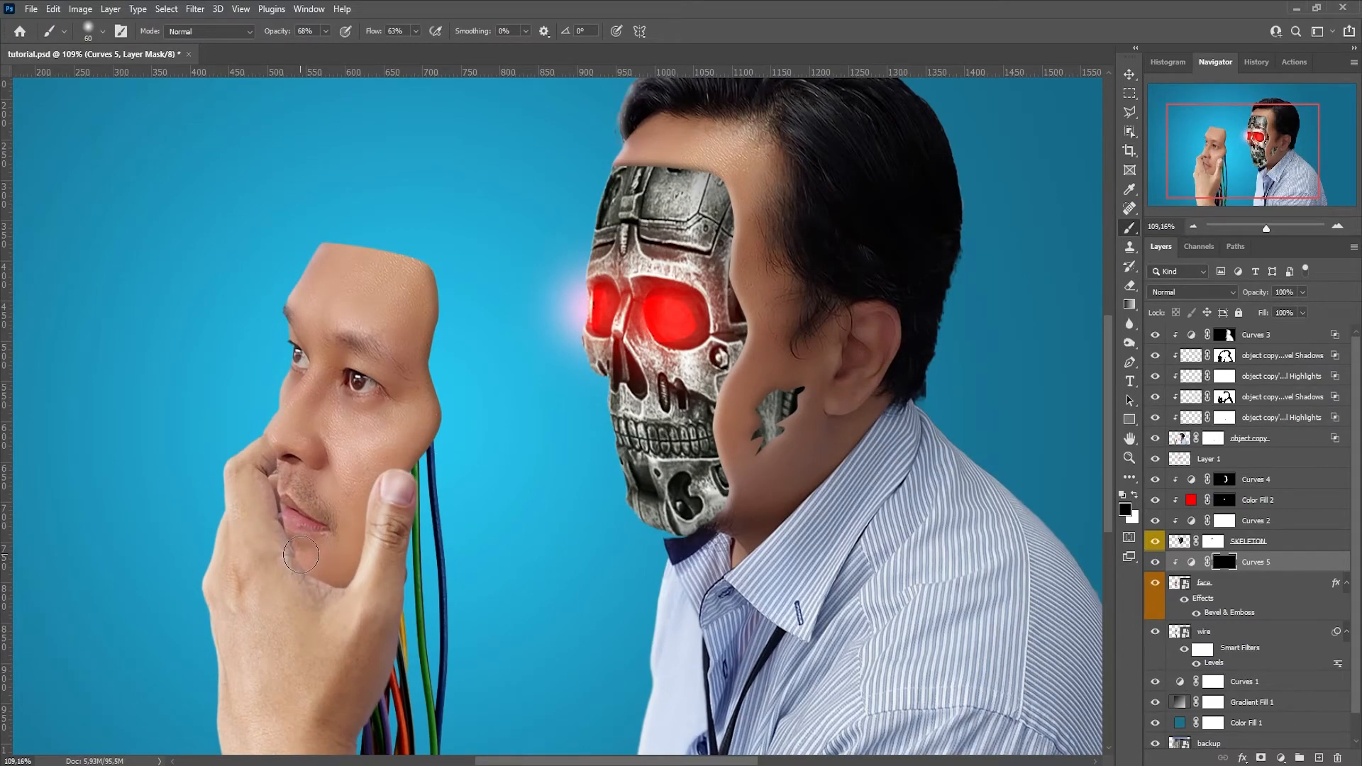
{"action": "key", "text": "x"}
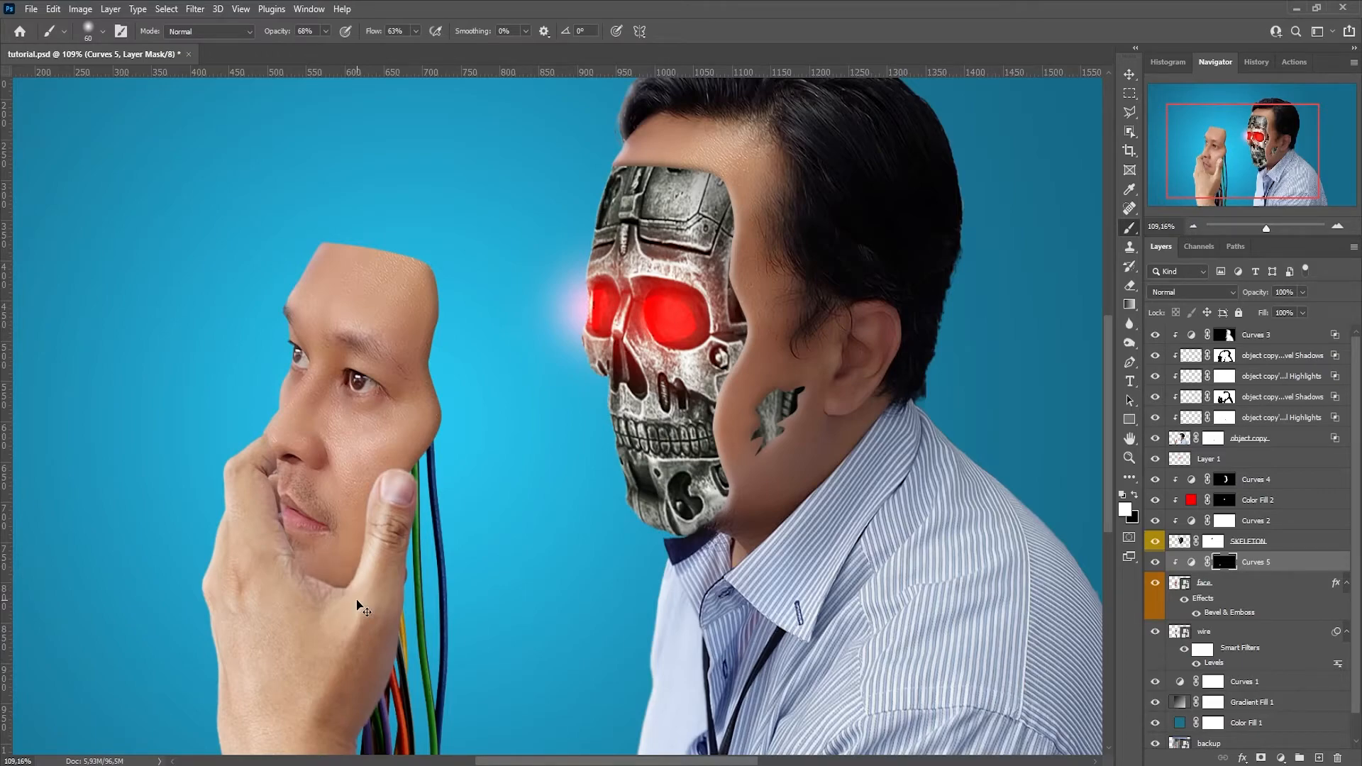
{"action": "key", "text": "x"}
{"action": "left_click", "coordinate": [1283, 568]}
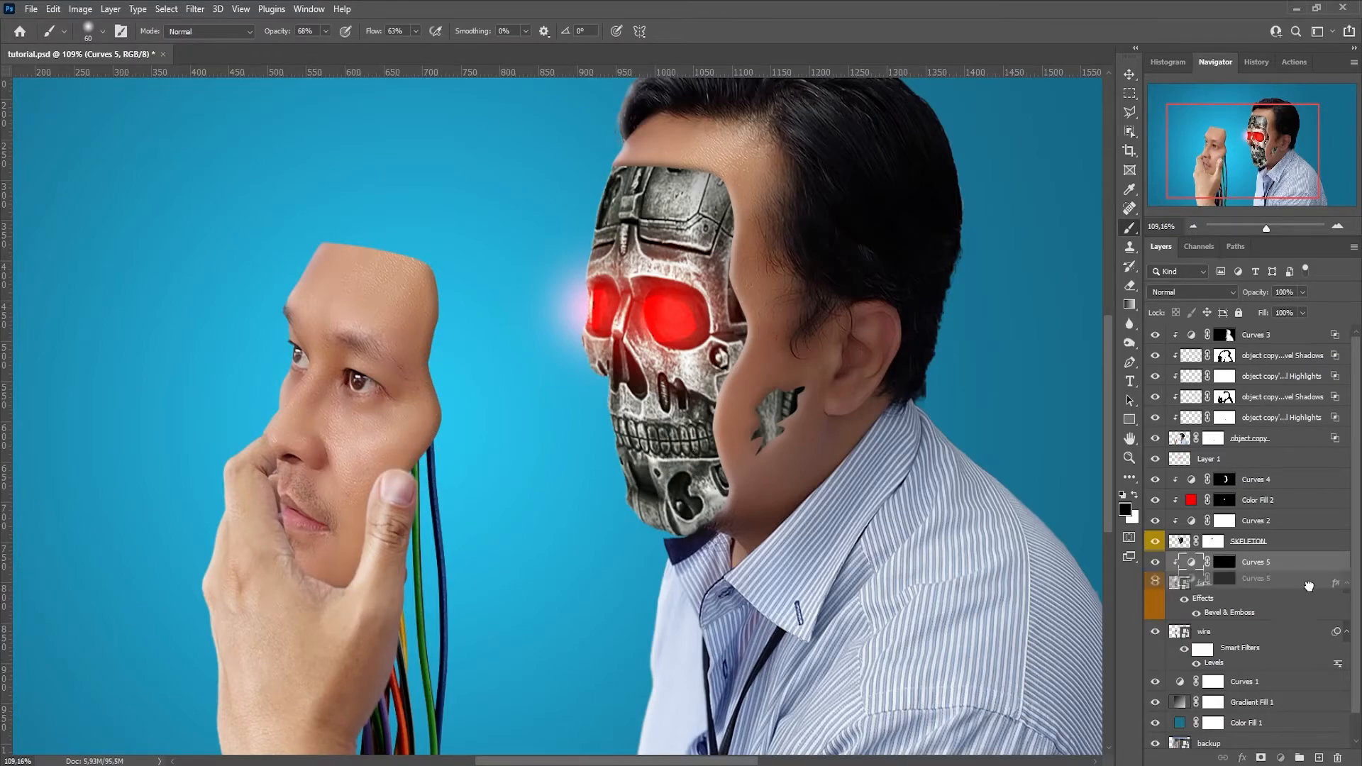
{"action": "left_click_drag", "start_coordinate": [1283, 568], "coordinate": [1336, 760]}
Add a Multiply layer clipped to the face layer and prepare the brush at 40% opacity and 16% flow
{"action": "left_click", "coordinate": [1318, 758]}
{"action": "left_click", "coordinate": [1225, 568], "text": "alt"}
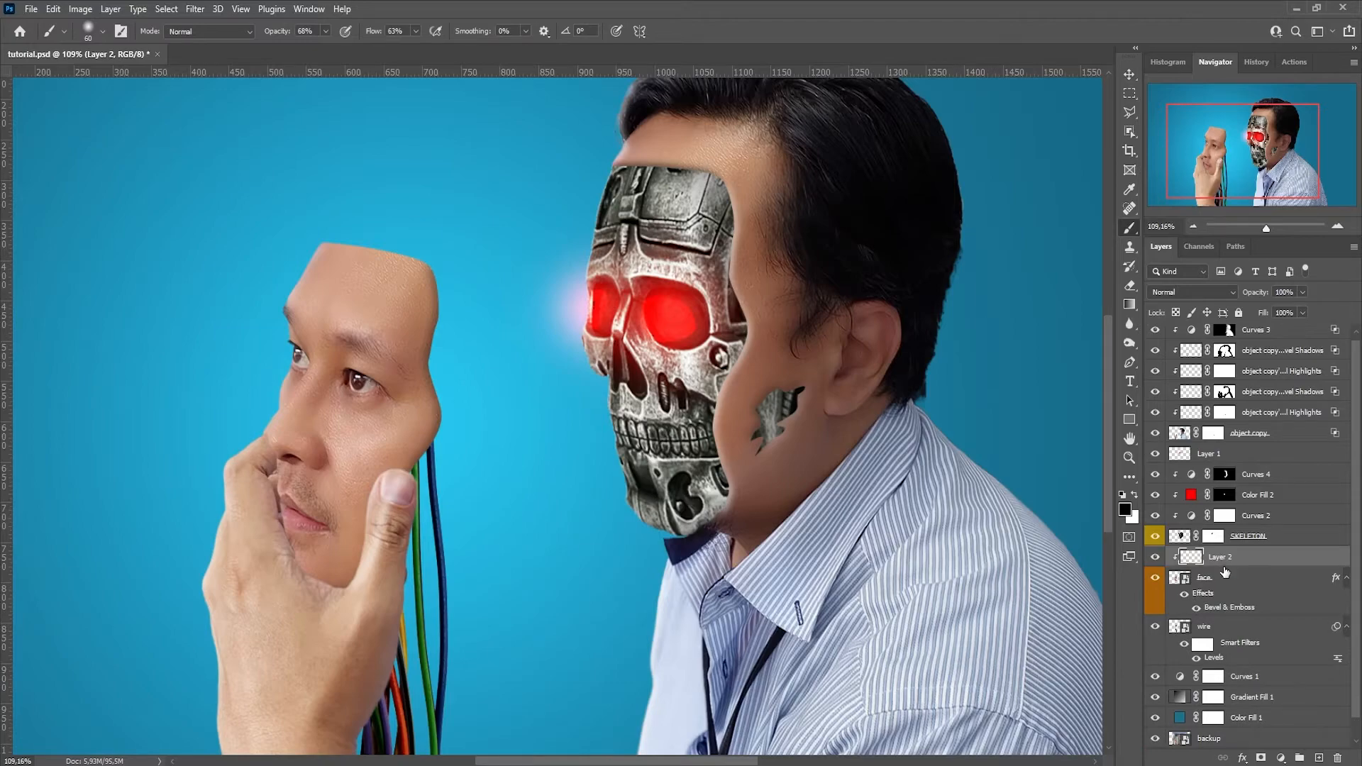
{"action": "left_click", "coordinate": [1204, 291]}
{"action": "left_click", "coordinate": [1178, 346]}
{"action": "right_click", "coordinate": [339, 258]}
{"action": "key", "text": "Escape"}
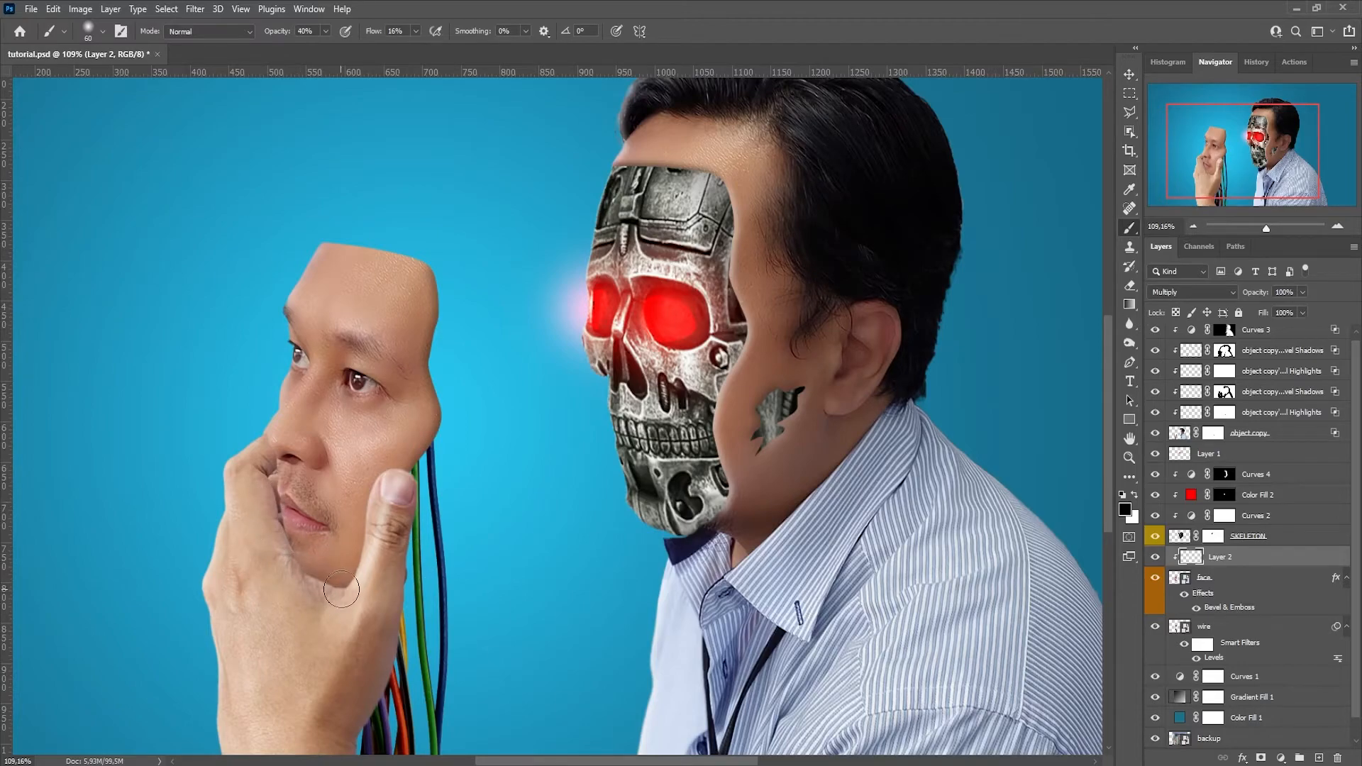
Paint soft black contact shadows on the held face along the thumb, fingers and chin, cleaning up near the nose
{"action": "left_click_drag", "start_coordinate": [385, 508], "coordinate": [337, 612]}
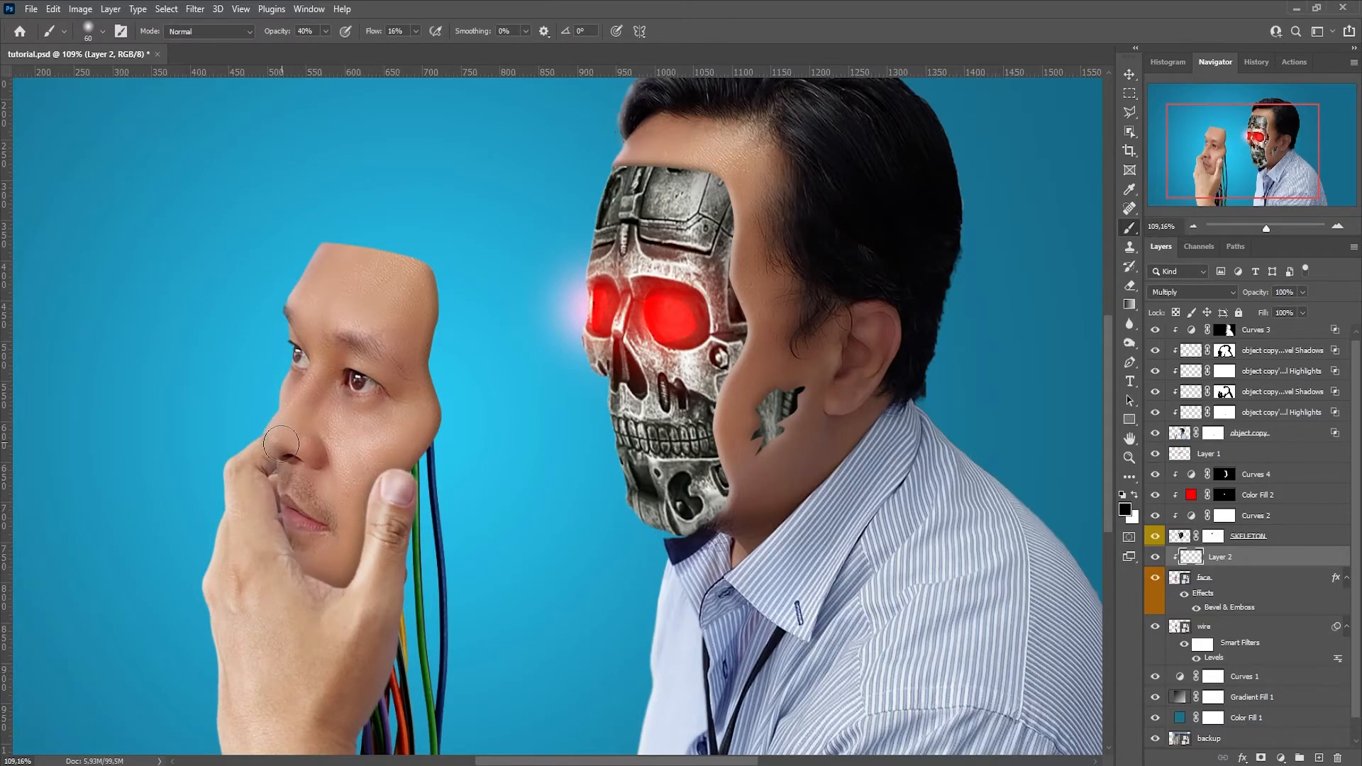
{"action": "key", "text": "x"}
{"action": "key", "text": "x"}
{"action": "left_click", "coordinate": [1130, 285]}
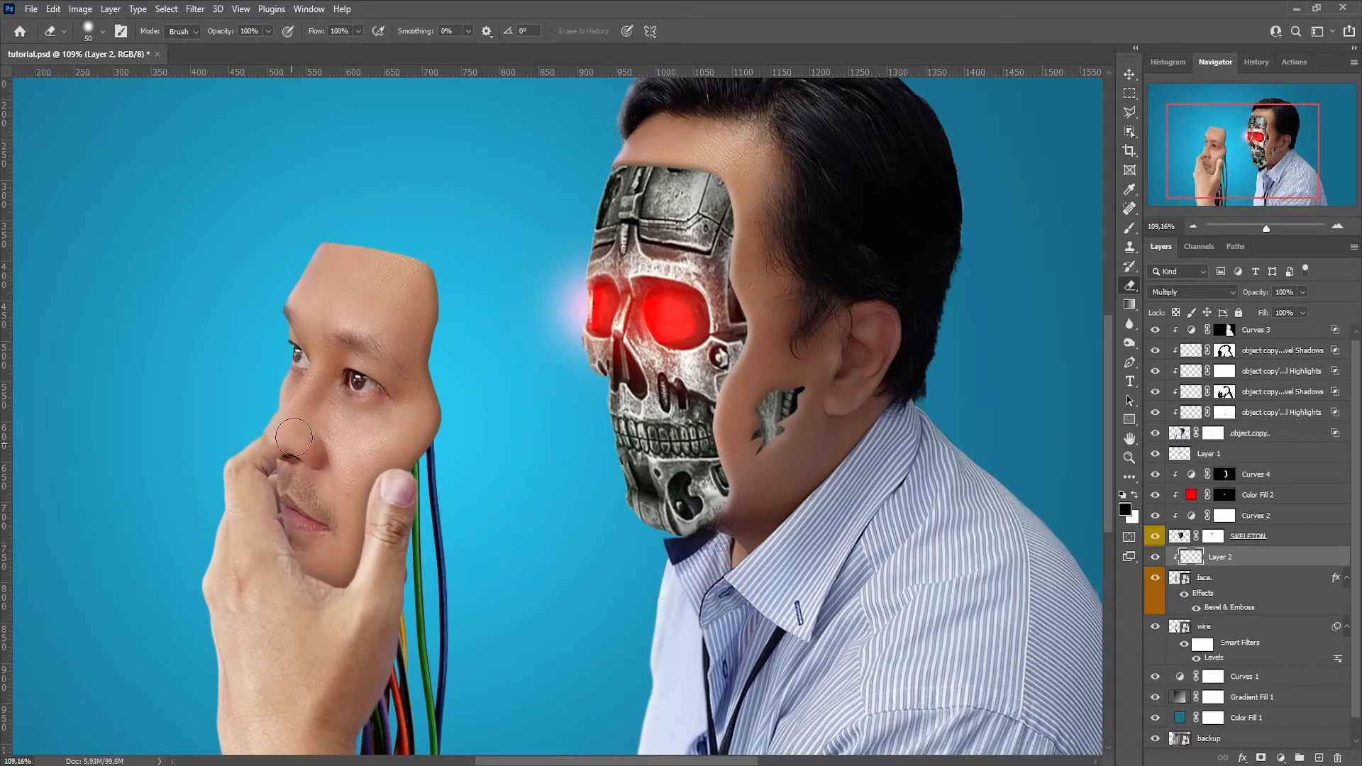
{"action": "left_click", "coordinate": [1130, 228]}
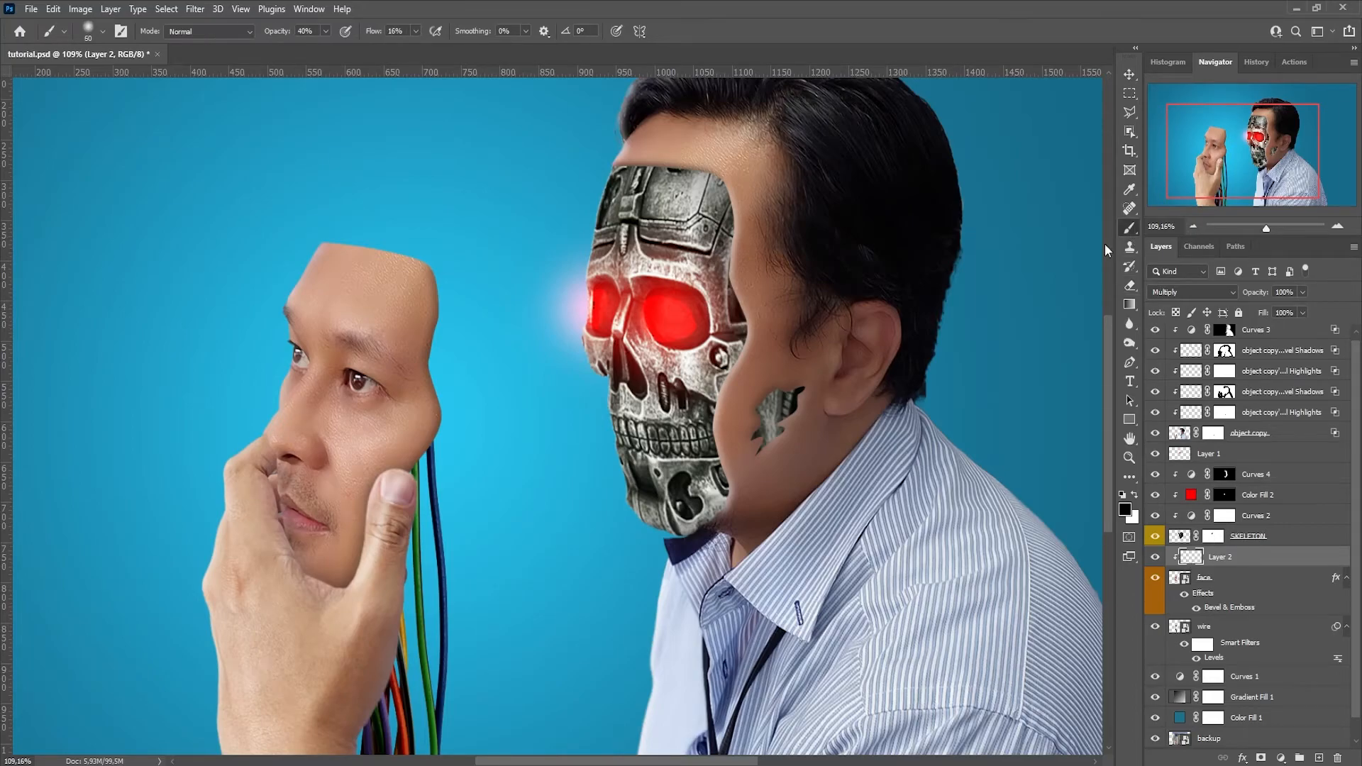
{"action": "left_click_drag", "start_coordinate": [280, 525], "coordinate": [308, 570]}
{"action": "left_click_drag", "start_coordinate": [280, 493], "coordinate": [331, 570]}
{"action": "scroll", "coordinate": [417, 503], "scroll_direction": "down", "scroll_amount": 1}
{"action": "scroll", "coordinate": [435, 483], "scroll_direction": "up", "scroll_amount": 1}
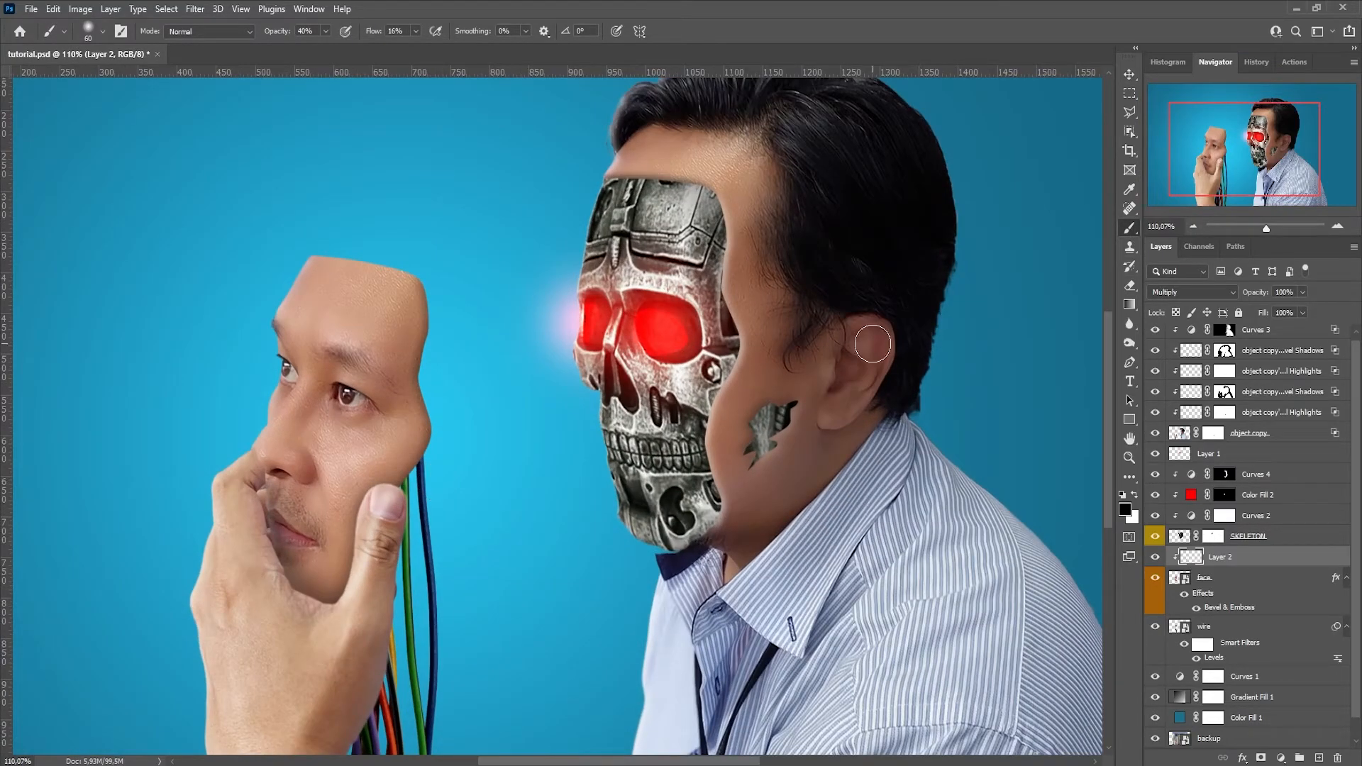
{"action": "left_click_drag", "start_coordinate": [1254, 297], "coordinate": [1244, 298]}
Clip a new Multiply layer to the object copy layer and paint soft shadow on the hand where it grips the face
{"action": "left_click", "coordinate": [1198, 436]}
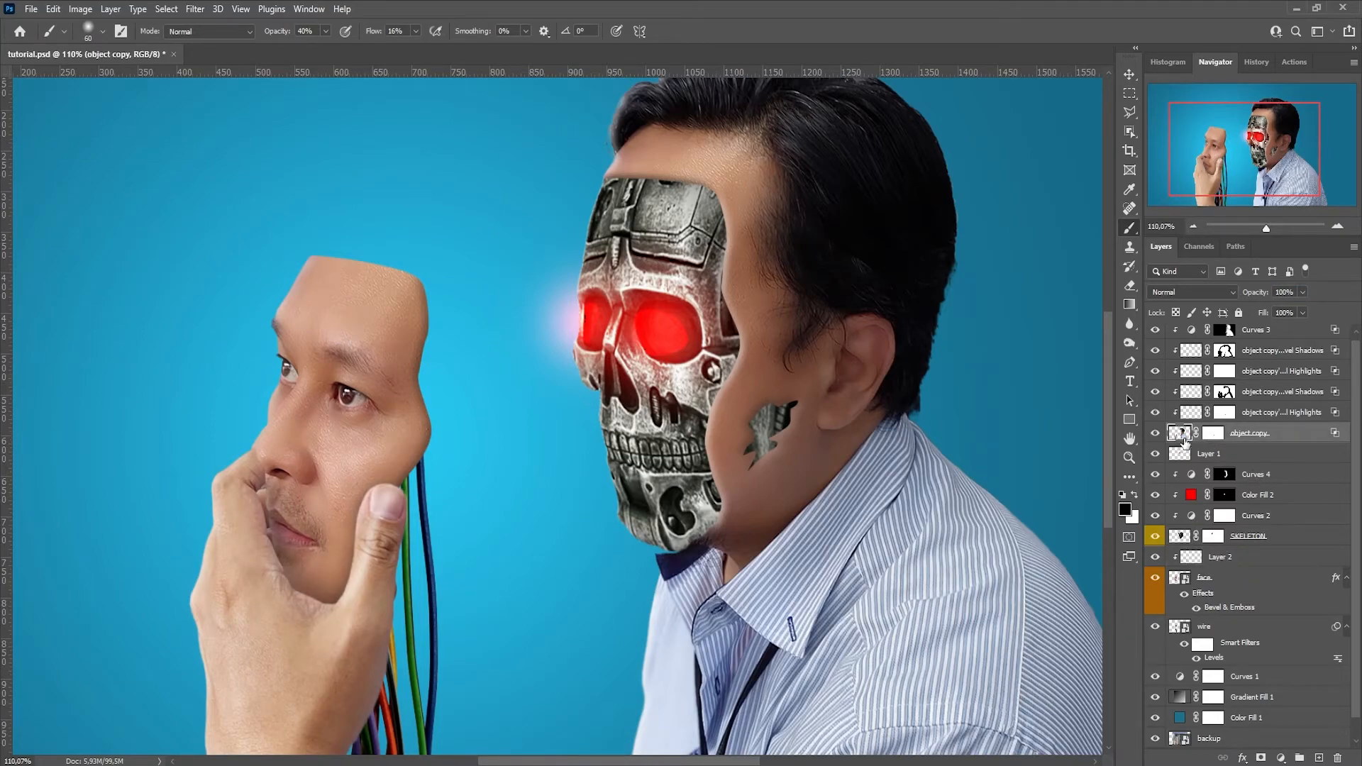
{"action": "key", "text": "ctrl+shift+alt+n"}
{"action": "left_click", "coordinate": [1191, 292]}
{"action": "left_click", "coordinate": [1177, 331]}
{"action": "mouse_move", "coordinate": [256, 502]}
{"action": "left_mouse_down"}
{"action": "mouse_move", "coordinate": [277, 562]}
{"action": "mouse_move", "coordinate": [327, 578]}
{"action": "mouse_move", "coordinate": [298, 590]}
{"action": "mouse_move", "coordinate": [345, 589]}
{"action": "left_mouse_up"}
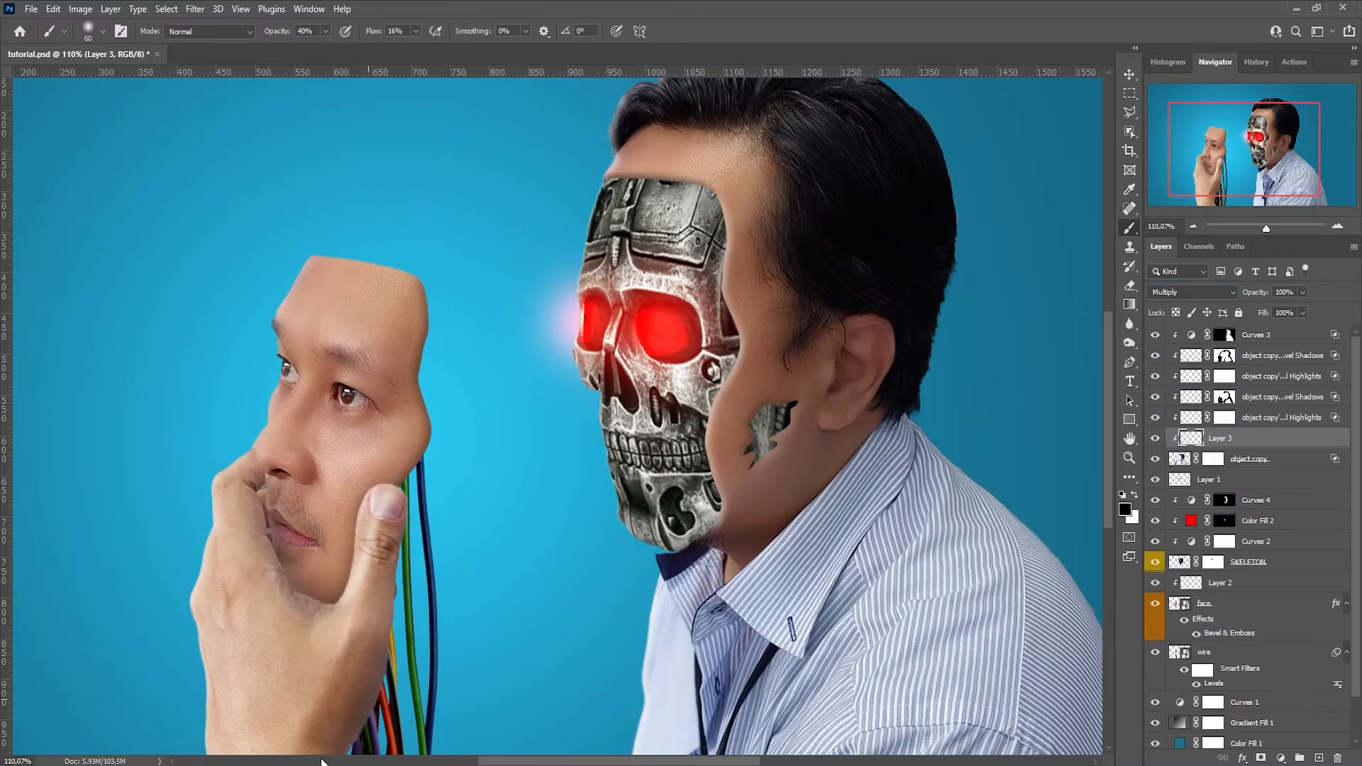
Clip a Curves adjustment to the face layer, brighten its highlights and invert its mask to black
{"action": "scroll", "coordinate": [394, 684], "scroll_direction": "down", "scroll_amount": 3}
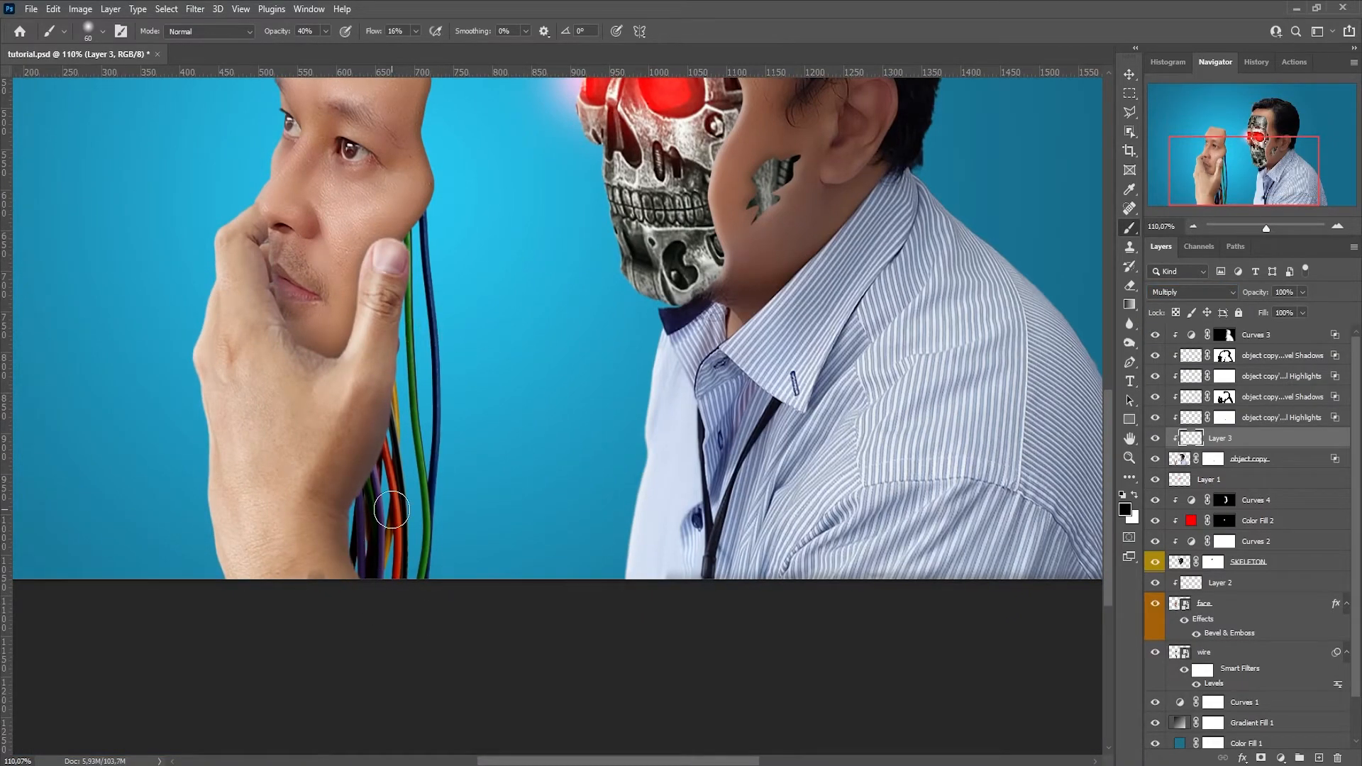
{"action": "scroll", "coordinate": [407, 358], "scroll_direction": "down", "scroll_amount": 2}
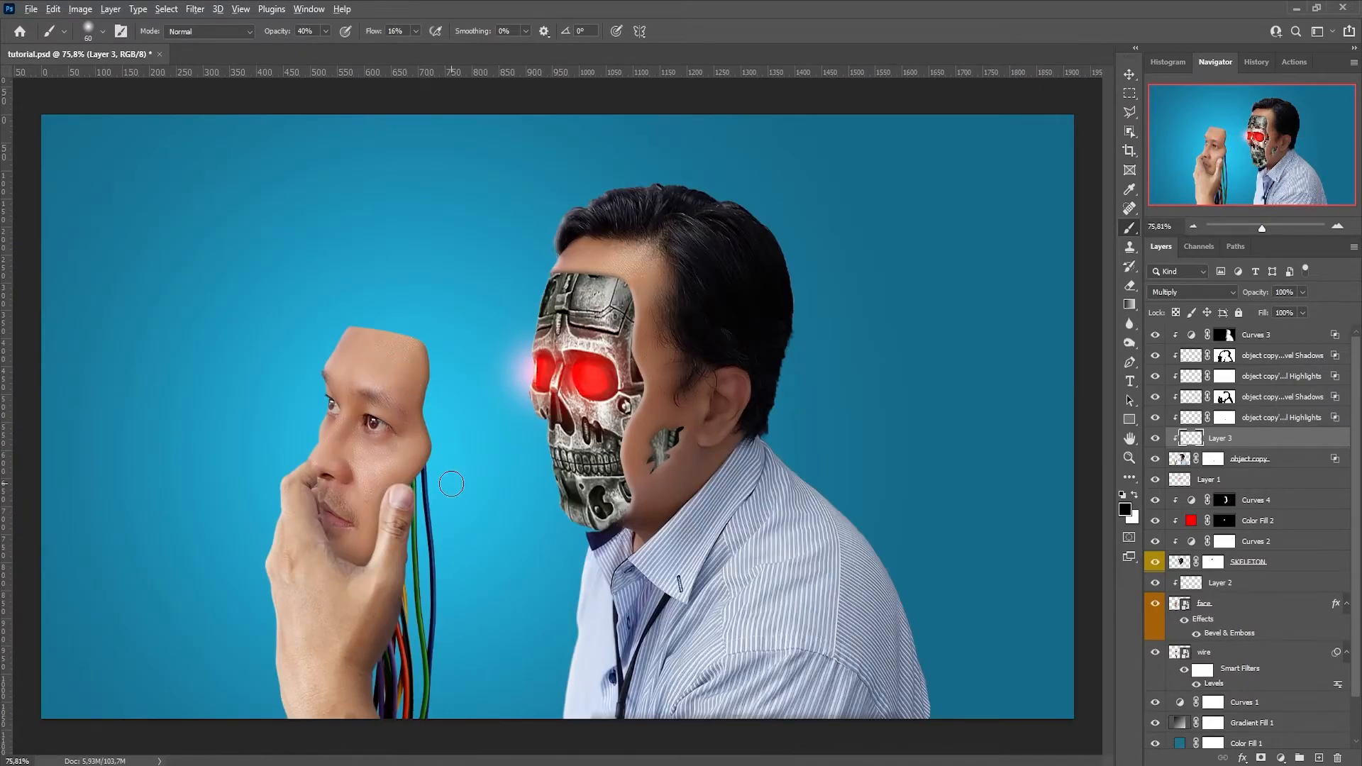
{"action": "scroll", "coordinate": [451, 484], "scroll_direction": "down", "scroll_amount": 2}
{"action": "scroll", "coordinate": [451, 483], "scroll_direction": "up", "scroll_amount": 2}
{"action": "left_click", "coordinate": [1179, 608]}
{"action": "left_click", "coordinate": [1280, 757]}
{"action": "left_click", "coordinate": [1262, 575]}
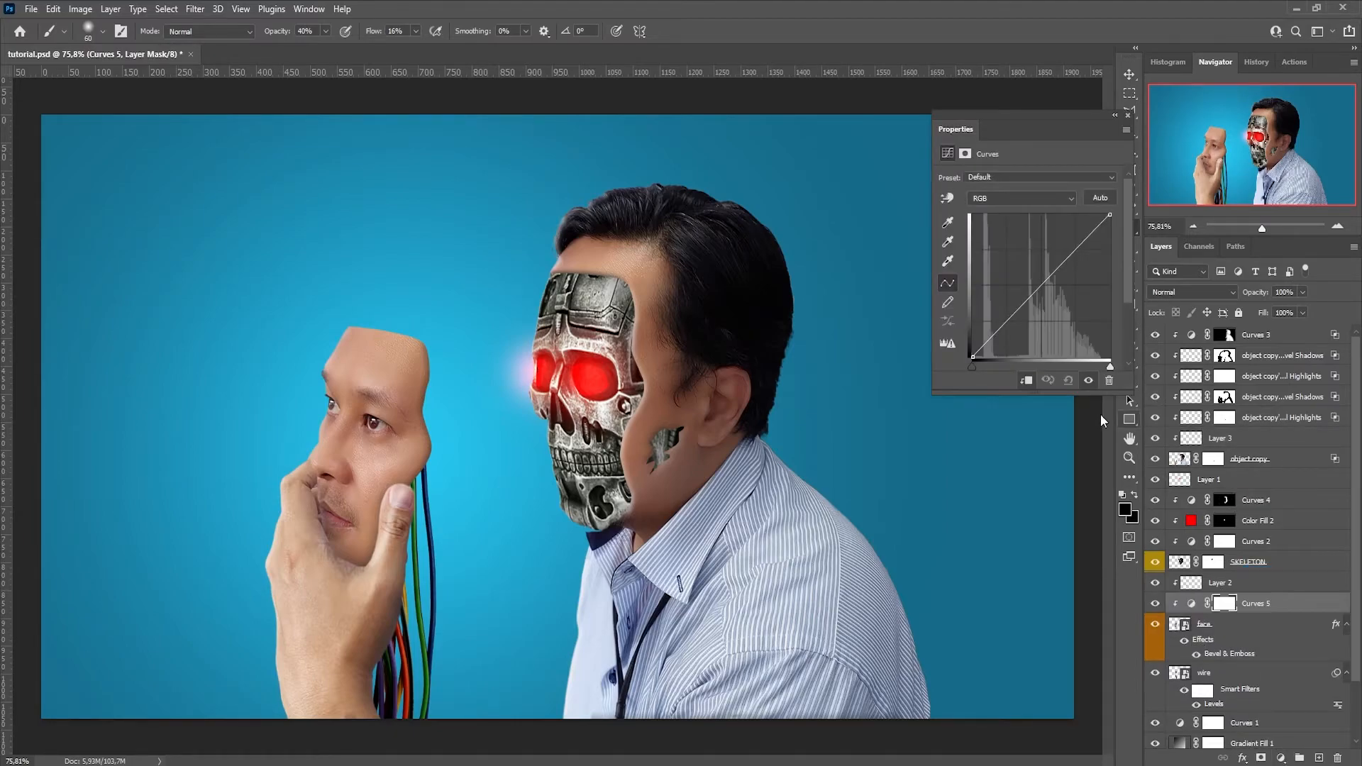
{"action": "left_click_drag", "start_coordinate": [1098, 219], "coordinate": [1085, 216]}
{"action": "left_click", "coordinate": [1127, 116]}
{"action": "key", "text": "ctrl+i"}
Paint white on the Curves mask over the held face's forehead with a 150 px brush, raising the flow to 41%
{"action": "key", "text": "bracketright"}
{"action": "key", "text": "bracketright"}
{"action": "key", "text": "bracketright"}
{"action": "key", "text": "bracketright"}
{"action": "key", "text": "bracketright"}
{"action": "key", "text": "bracketright"}
{"action": "left_click_drag", "start_coordinate": [352, 356], "coordinate": [364, 390]}
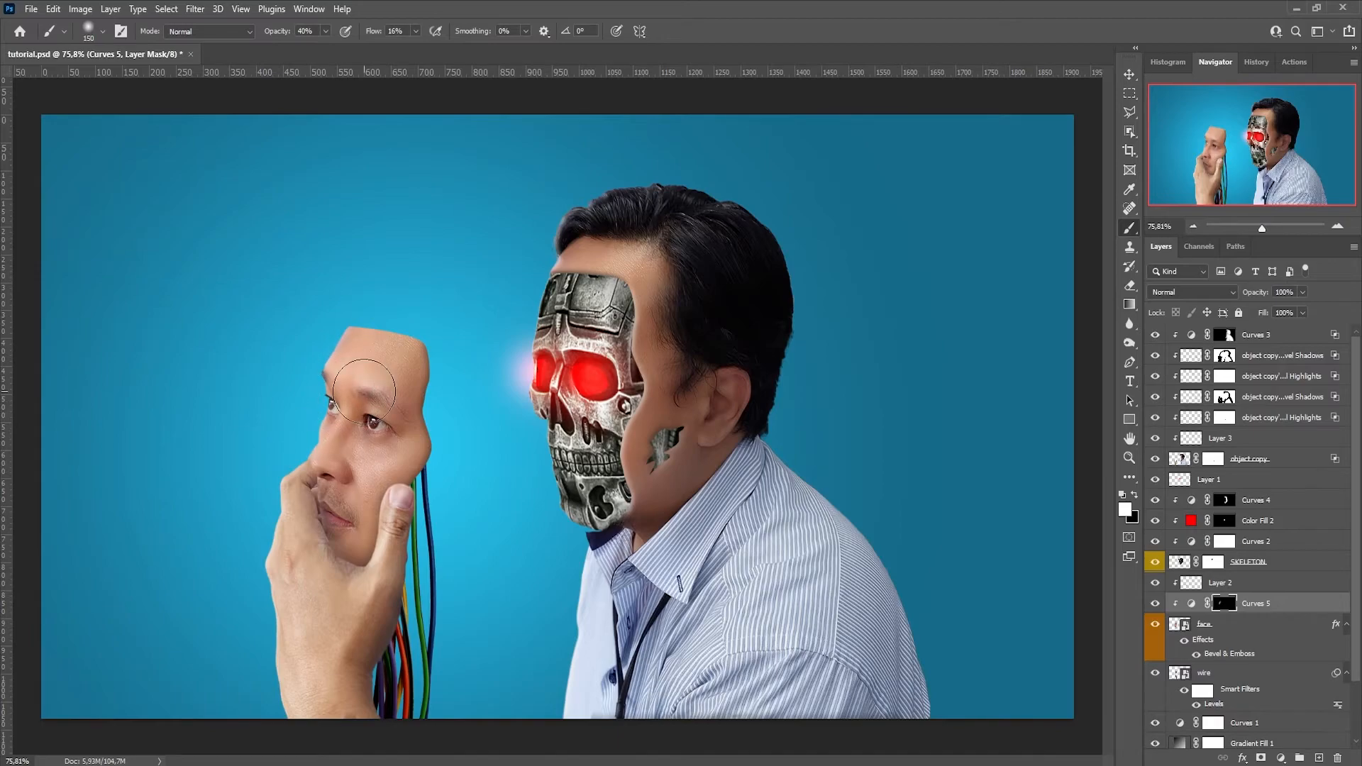
{"action": "key", "text": "shift+4"}
{"action": "key", "text": "shift+1"}
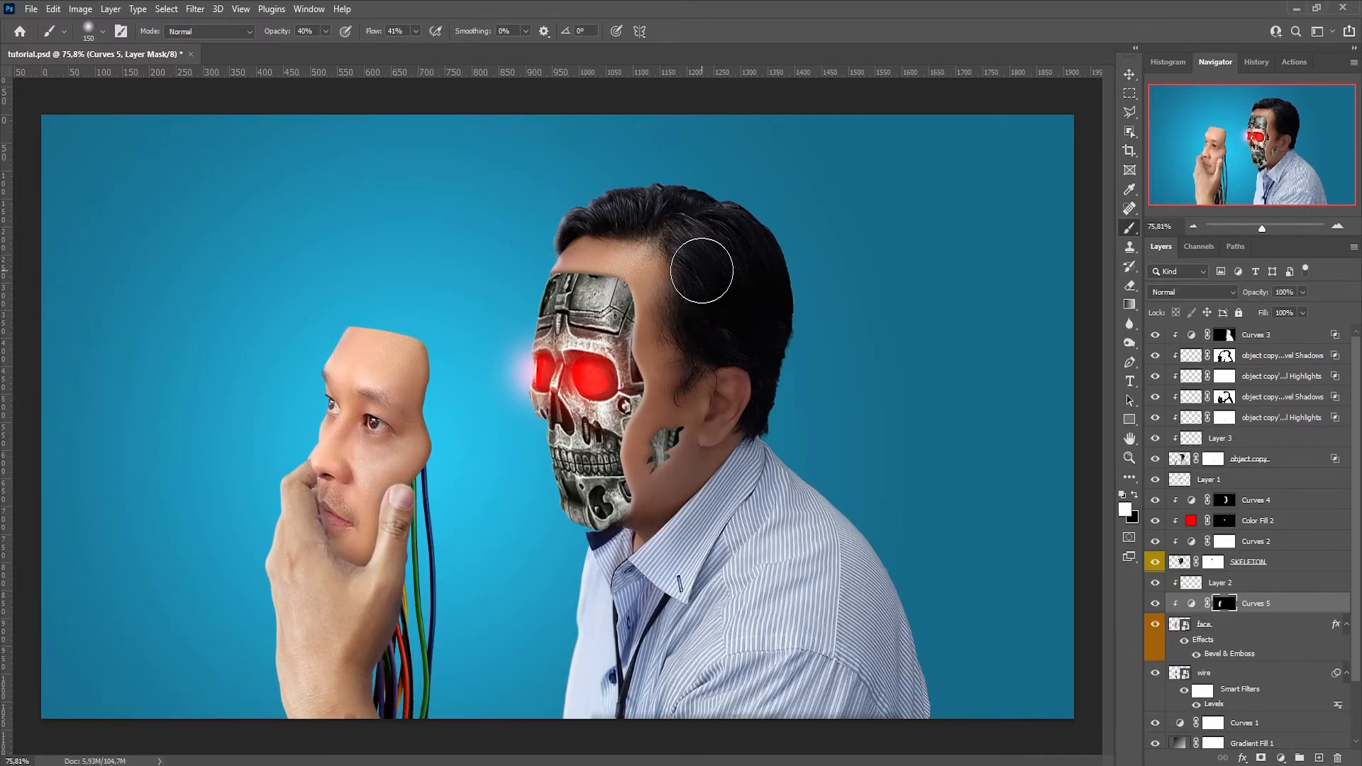
Add a Hue/Saturation adjustment to the held face layer
{"action": "scroll", "coordinate": [735, 344], "scroll_direction": "down", "scroll_amount": 2}
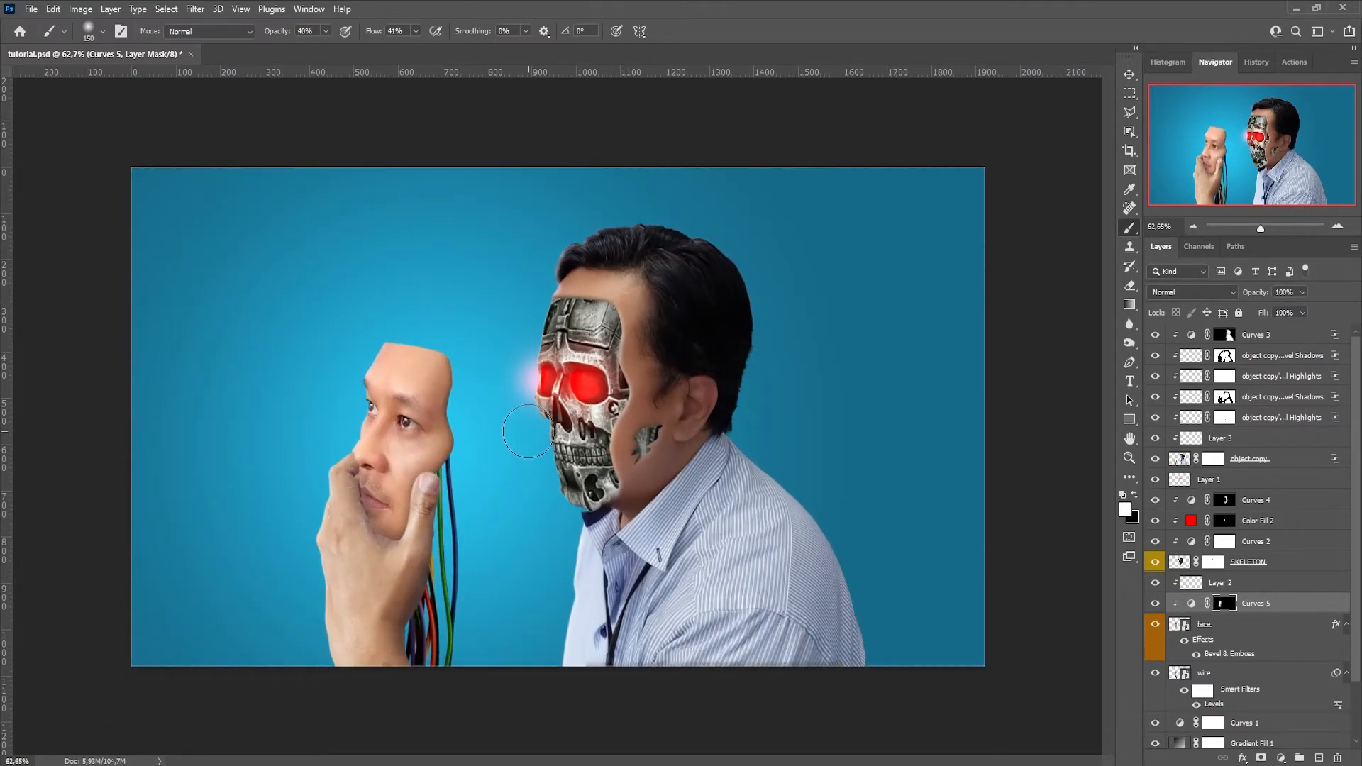
{"action": "scroll", "coordinate": [713, 415], "scroll_direction": "down", "scroll_amount": 3}
{"action": "scroll", "coordinate": [869, 433], "scroll_direction": "up", "scroll_amount": 2}
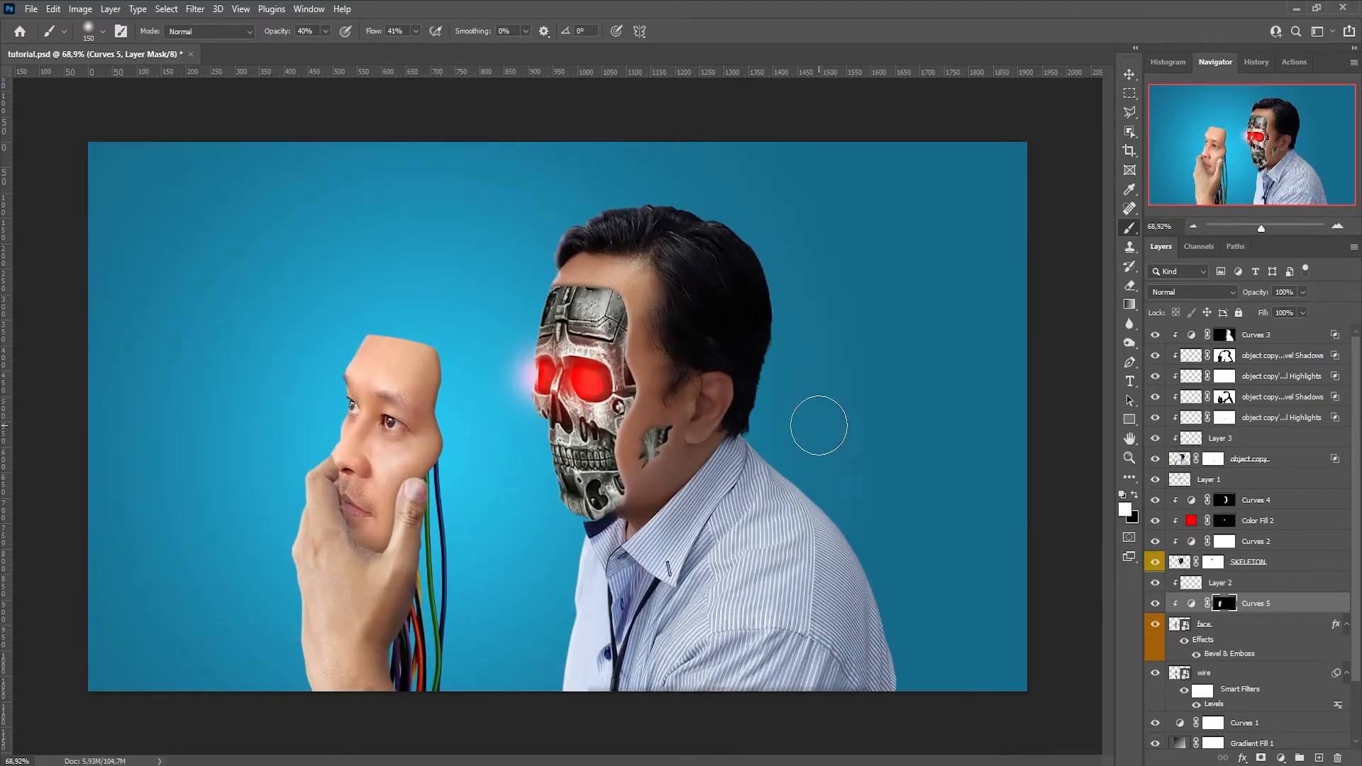
{"action": "left_click", "coordinate": [1226, 629]}
{"action": "left_click", "coordinate": [1281, 757]}
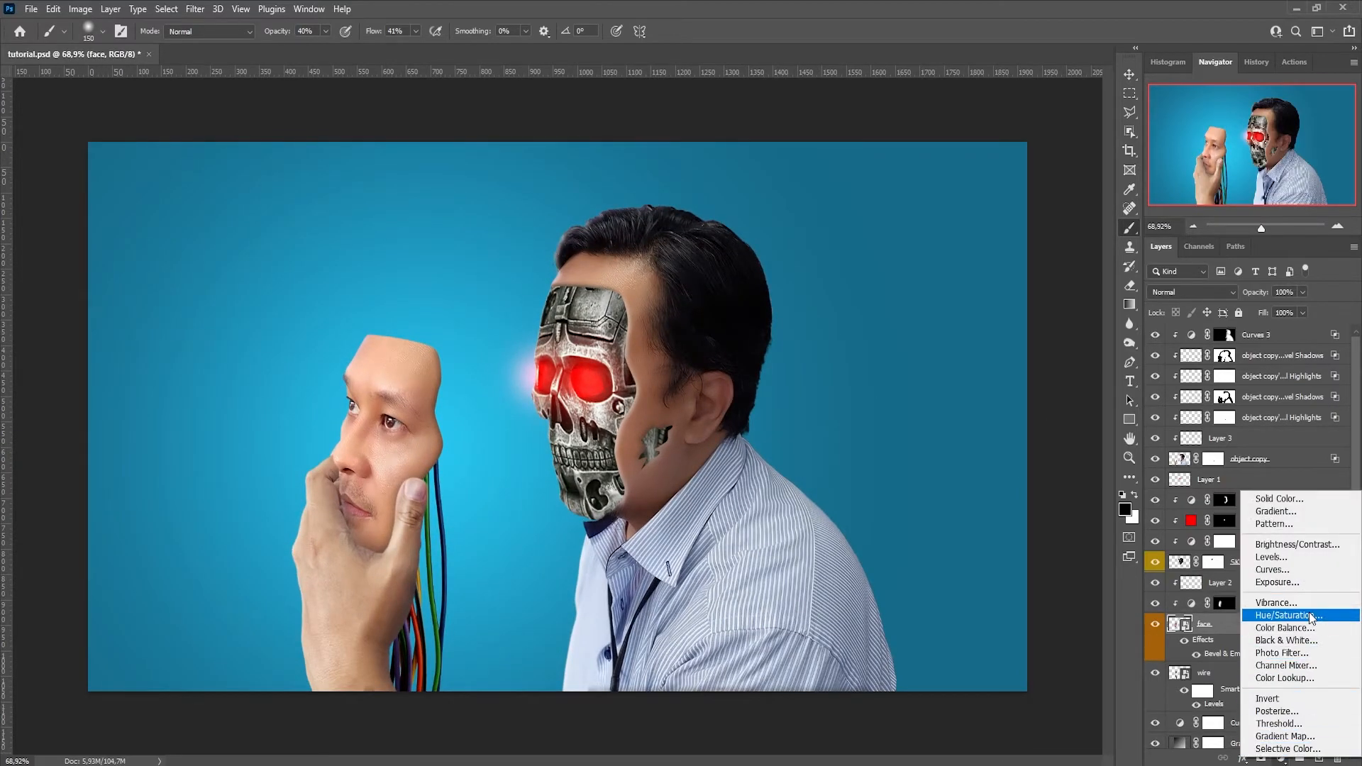
{"action": "left_click", "coordinate": [1270, 617]}
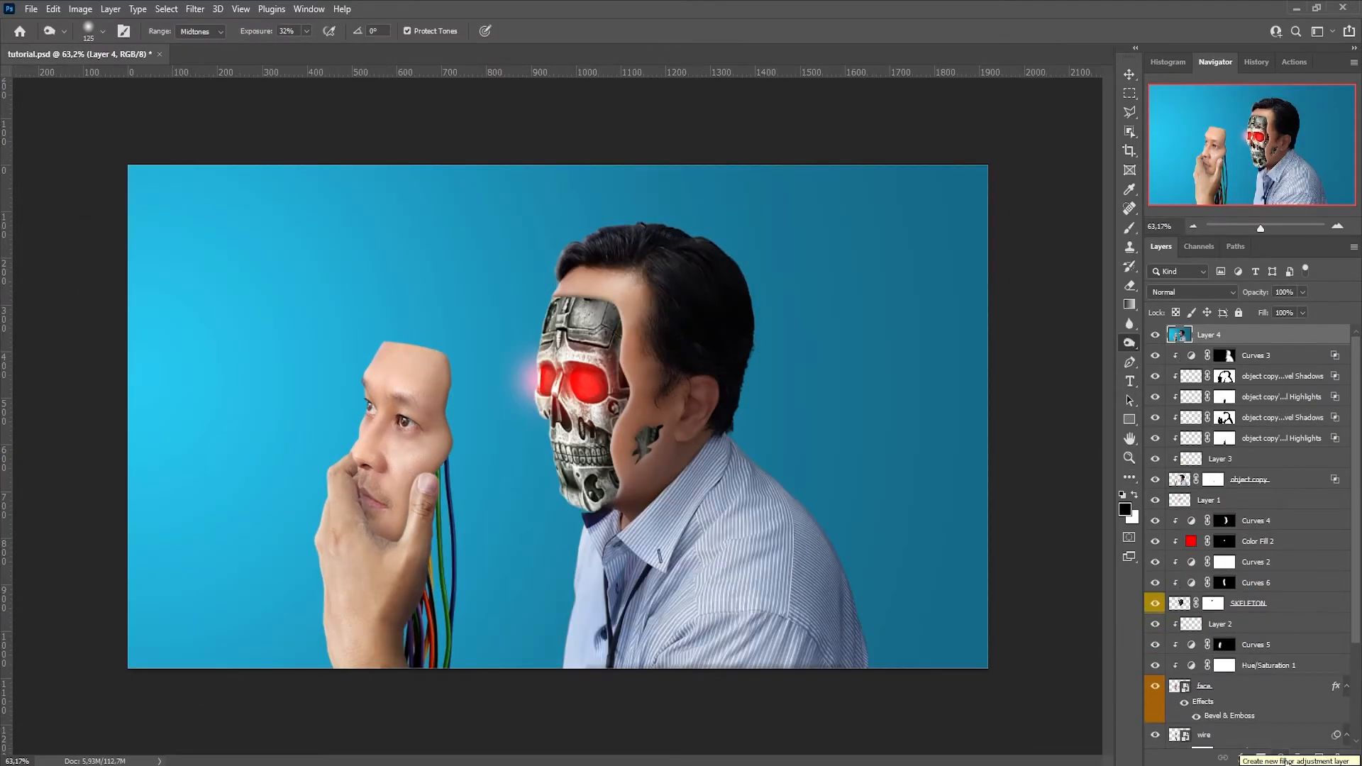
Add a Curves adjustment above Layer 4 with a lifted black point and slightly reshaped shadows and highlights
{"action": "left_click", "coordinate": [1280, 757]}
{"action": "left_click", "coordinate": [1270, 571]}
{"action": "left_click_drag", "start_coordinate": [973, 357], "coordinate": [1001, 324]}
{"action": "left_click_drag", "start_coordinate": [1077, 252], "coordinate": [1075, 247]}
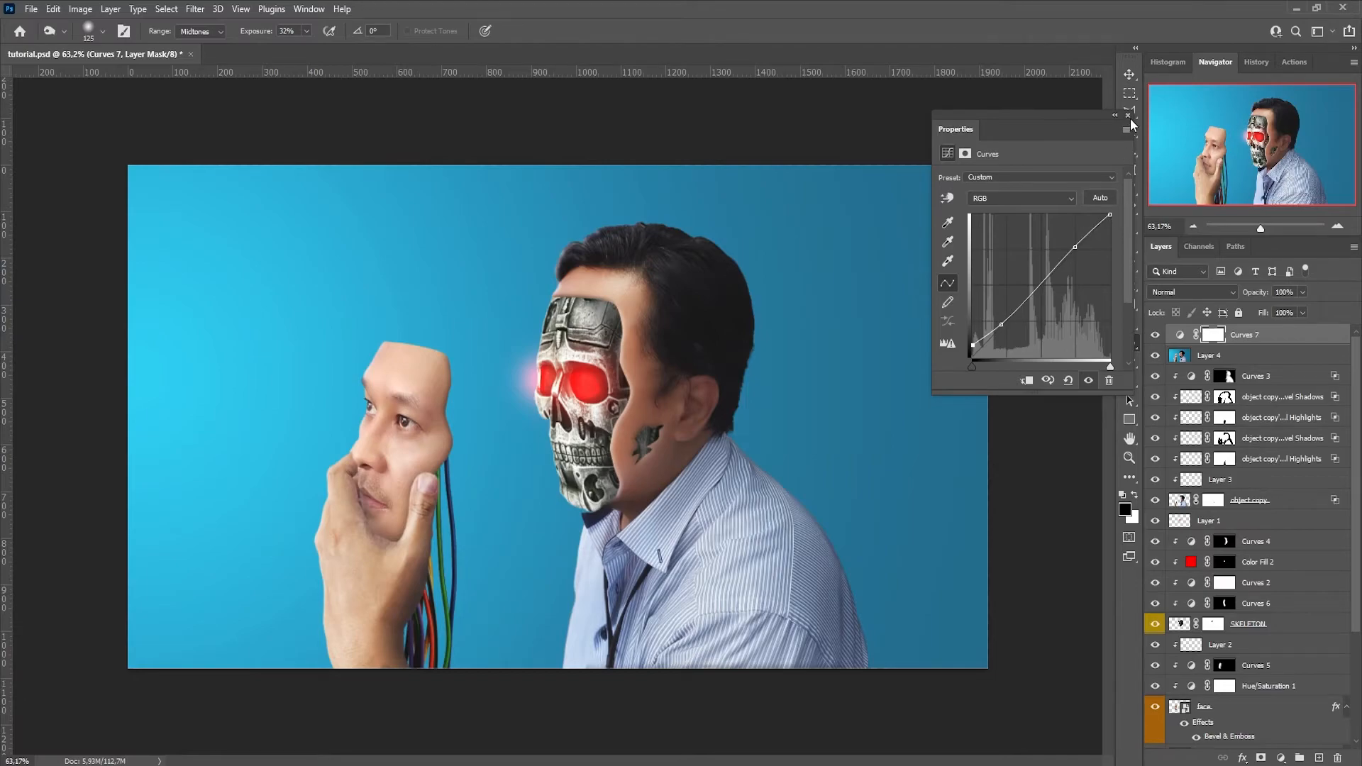
{"action": "left_click", "coordinate": [1131, 121]}
Convert Layer 4 to a smart object and look for a filter to apply to it
{"action": "right_click", "coordinate": [1208, 355]}
{"action": "left_click", "coordinate": [1088, 428]}
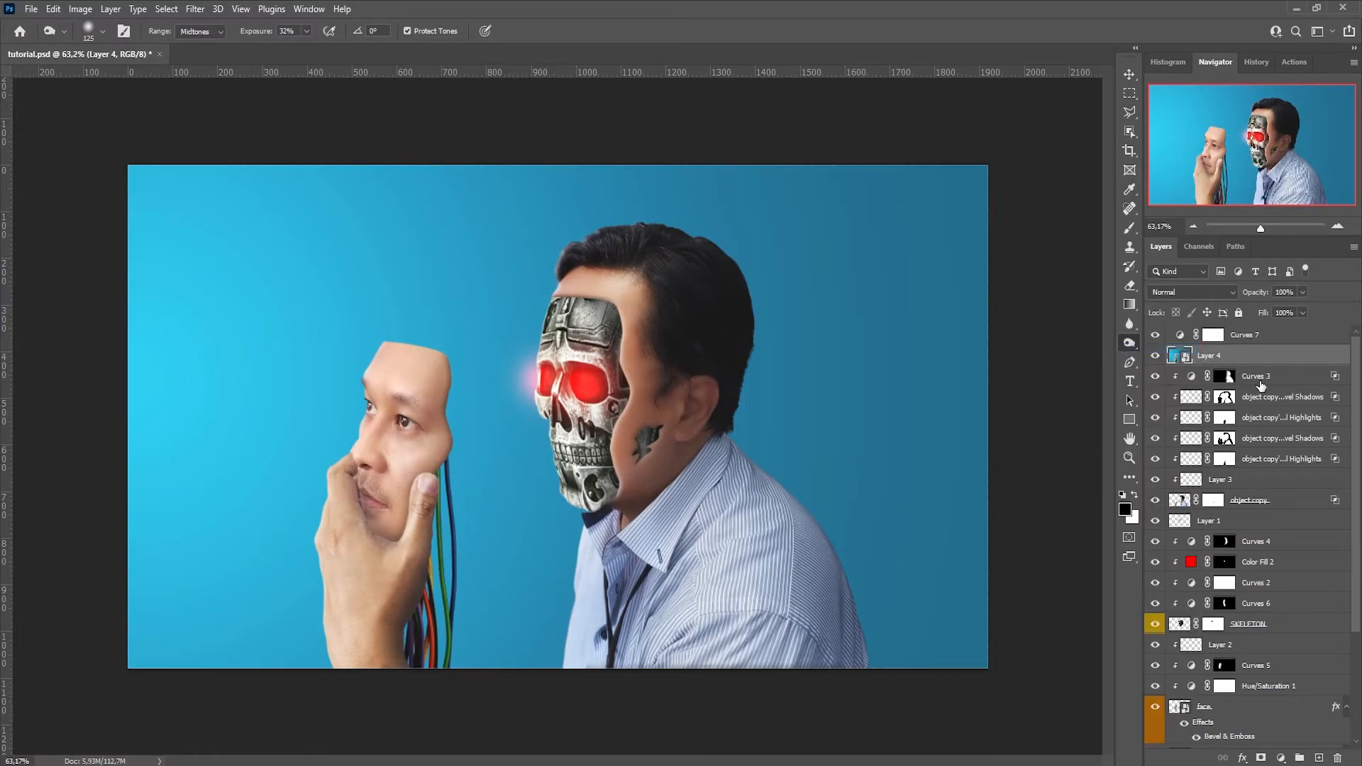
{"action": "left_click", "coordinate": [1281, 757]}
{"action": "left_click", "coordinate": [298, 7]}
{"action": "left_click", "coordinate": [195, 9]}
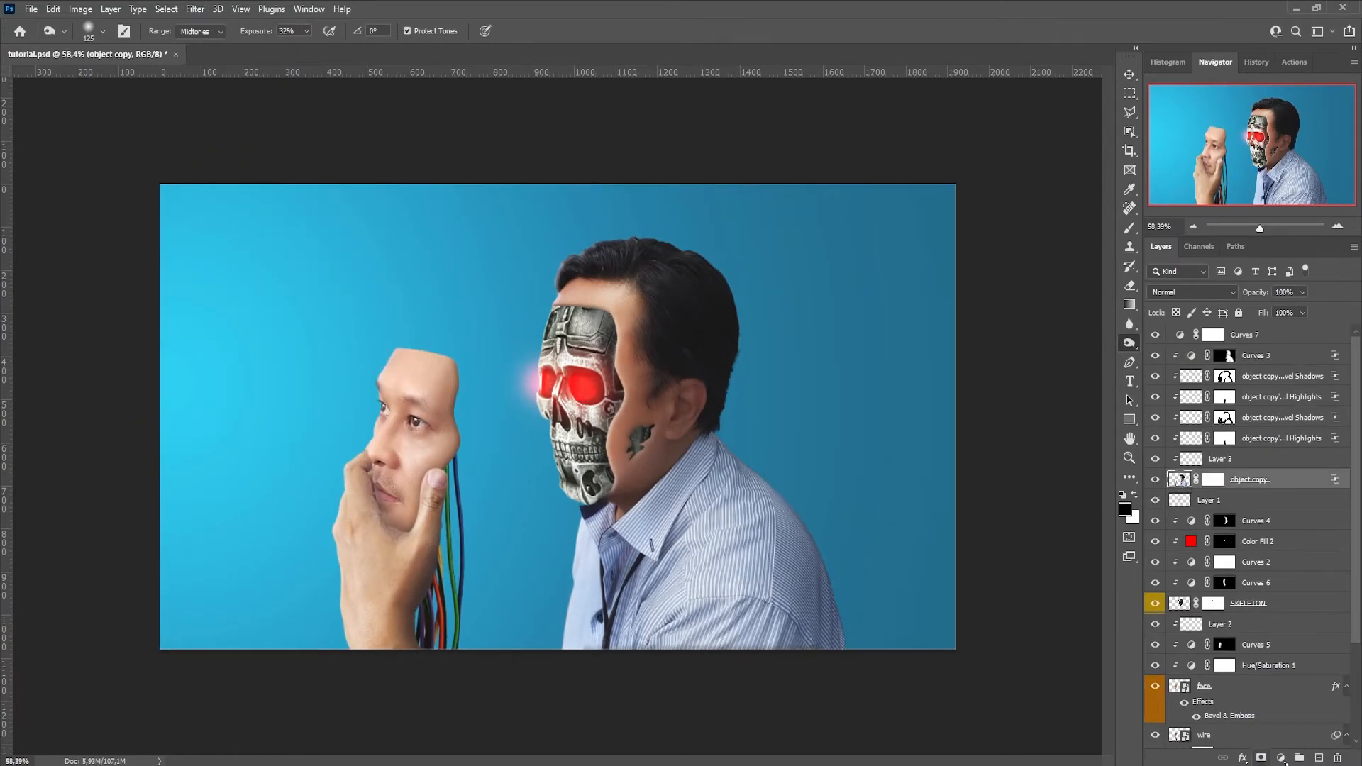
Clip a Hue/Saturation adjustment to the object copy layer and set the Blues saturation to -100
{"action": "left_click", "coordinate": [1281, 757]}
{"action": "left_click", "coordinate": [1270, 623]}
{"action": "left_click", "coordinate": [1039, 199]}
{"action": "left_click", "coordinate": [1024, 263]}
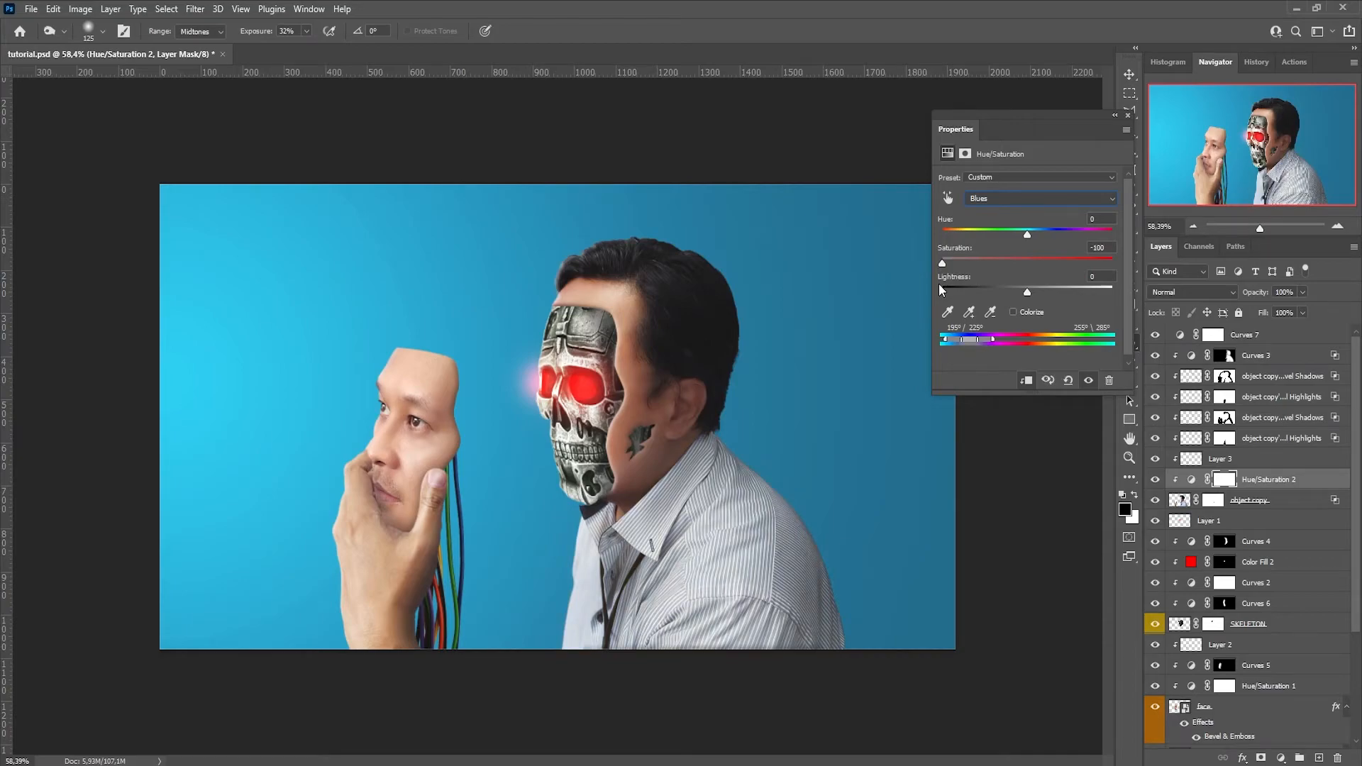
{"action": "left_click_drag", "start_coordinate": [1027, 262], "coordinate": [834, 268]}
{"action": "left_click", "coordinate": [1128, 116]}
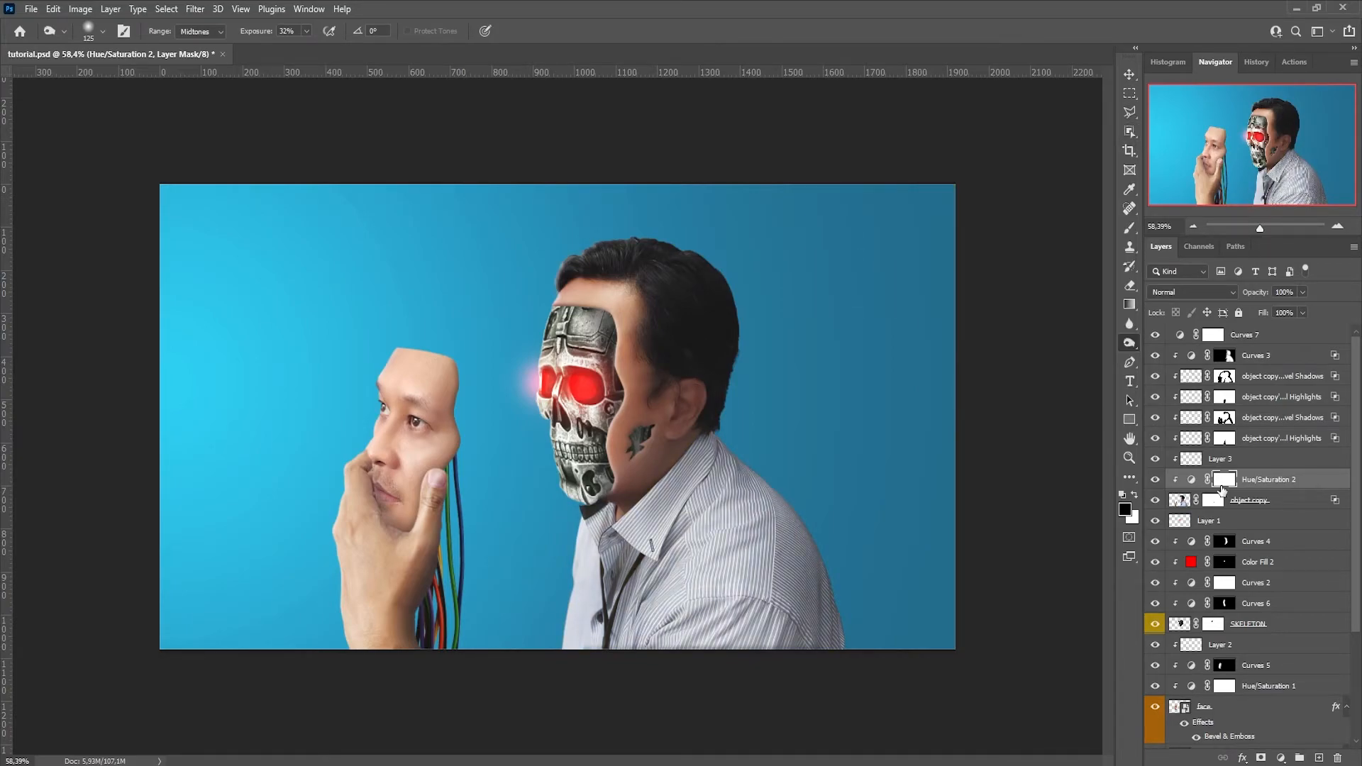
Group the man, skull, face and wire layers with their adjustments and name the group "main object"
{"action": "left_click", "coordinate": [1269, 377]}
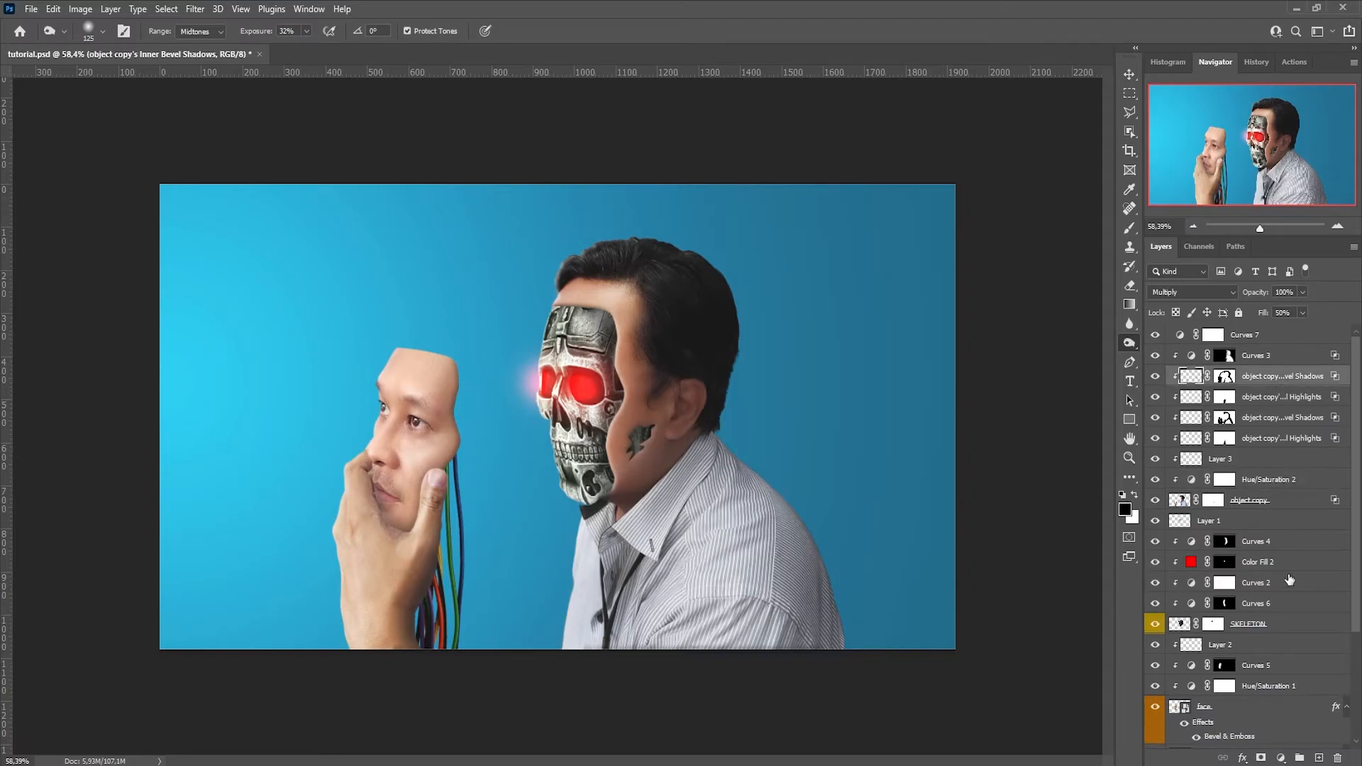
{"action": "scroll", "coordinate": [1289, 674], "scroll_direction": "down", "scroll_amount": 2}
{"action": "left_click", "coordinate": [1273, 673], "text": "shift"}
{"action": "scroll", "coordinate": [1276, 674], "scroll_direction": "down", "scroll_amount": 2}
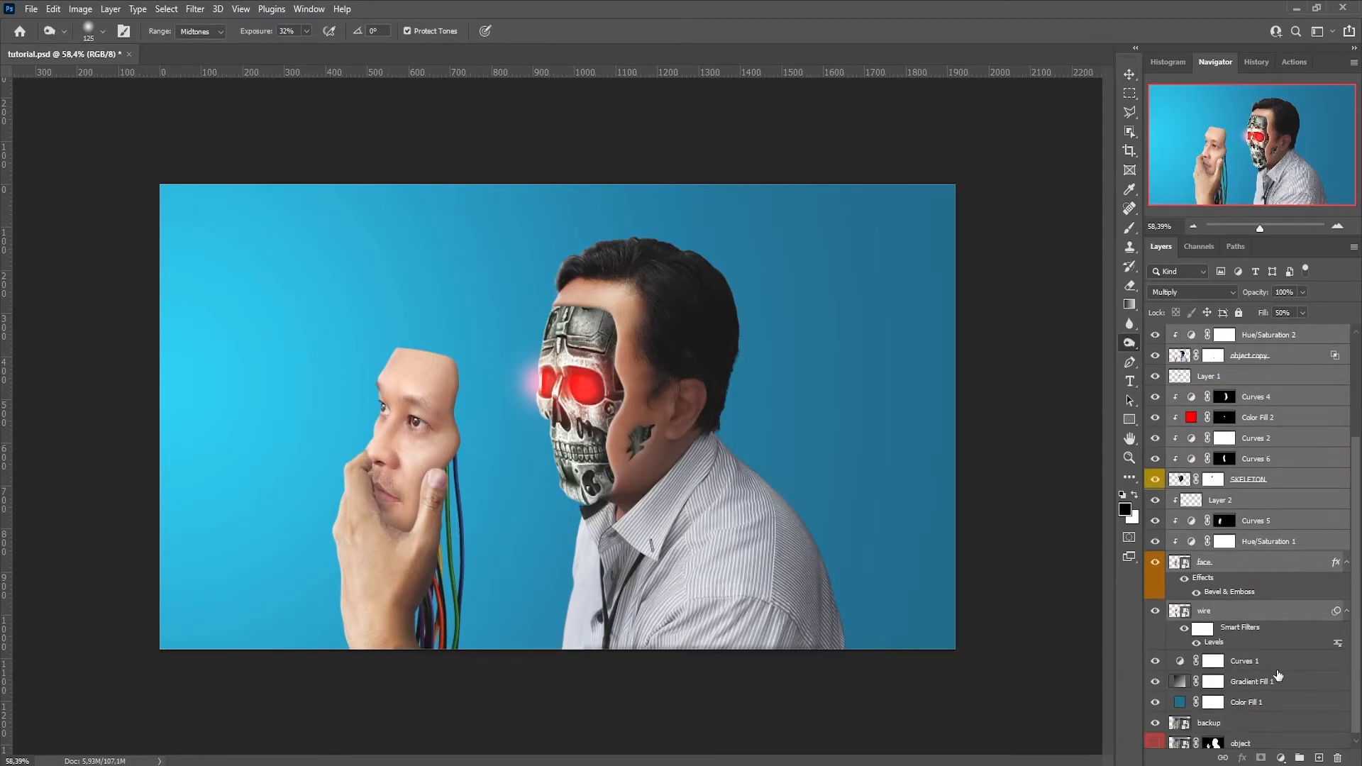
{"action": "key", "text": "ctrl+g"}
{"action": "double_click", "coordinate": [1210, 356]}
{"action": "type", "text": "main object"}
{"action": "key", "text": "Return"}
Place a copy of the blue Color Fill 1 layer above the main object group and set its blend mode to Screen
{"action": "left_click", "coordinate": [1280, 757]}
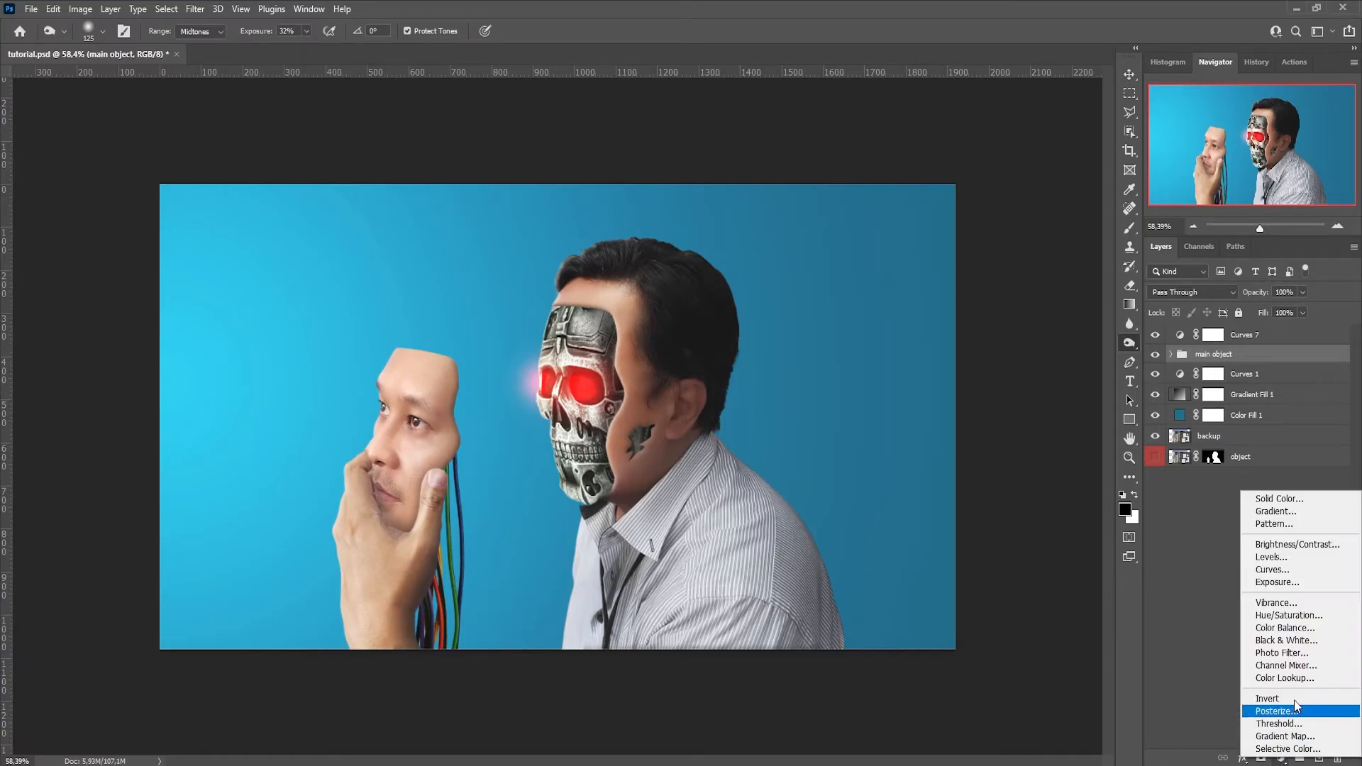
{"action": "left_click", "coordinate": [1180, 418]}
{"action": "left_click", "coordinate": [1199, 293]}
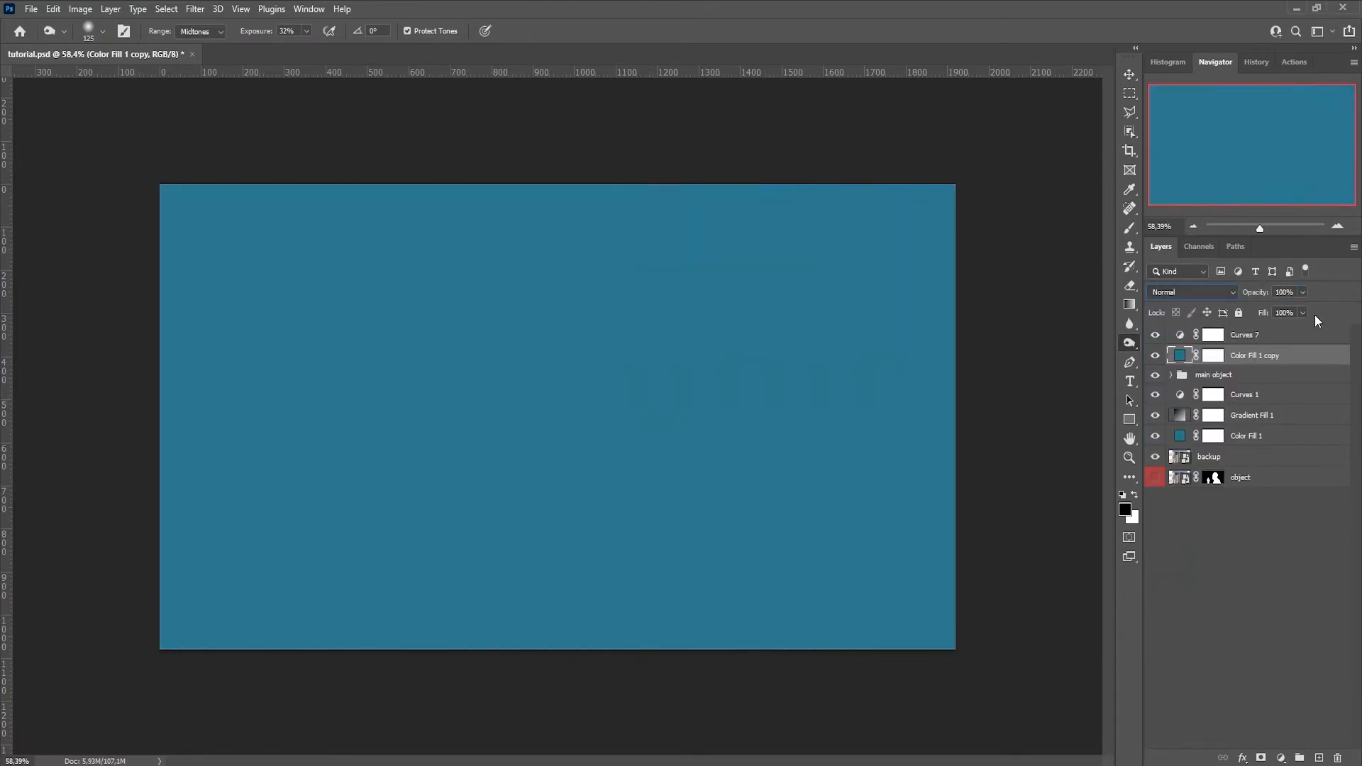
{"action": "left_click", "coordinate": [1191, 292]}
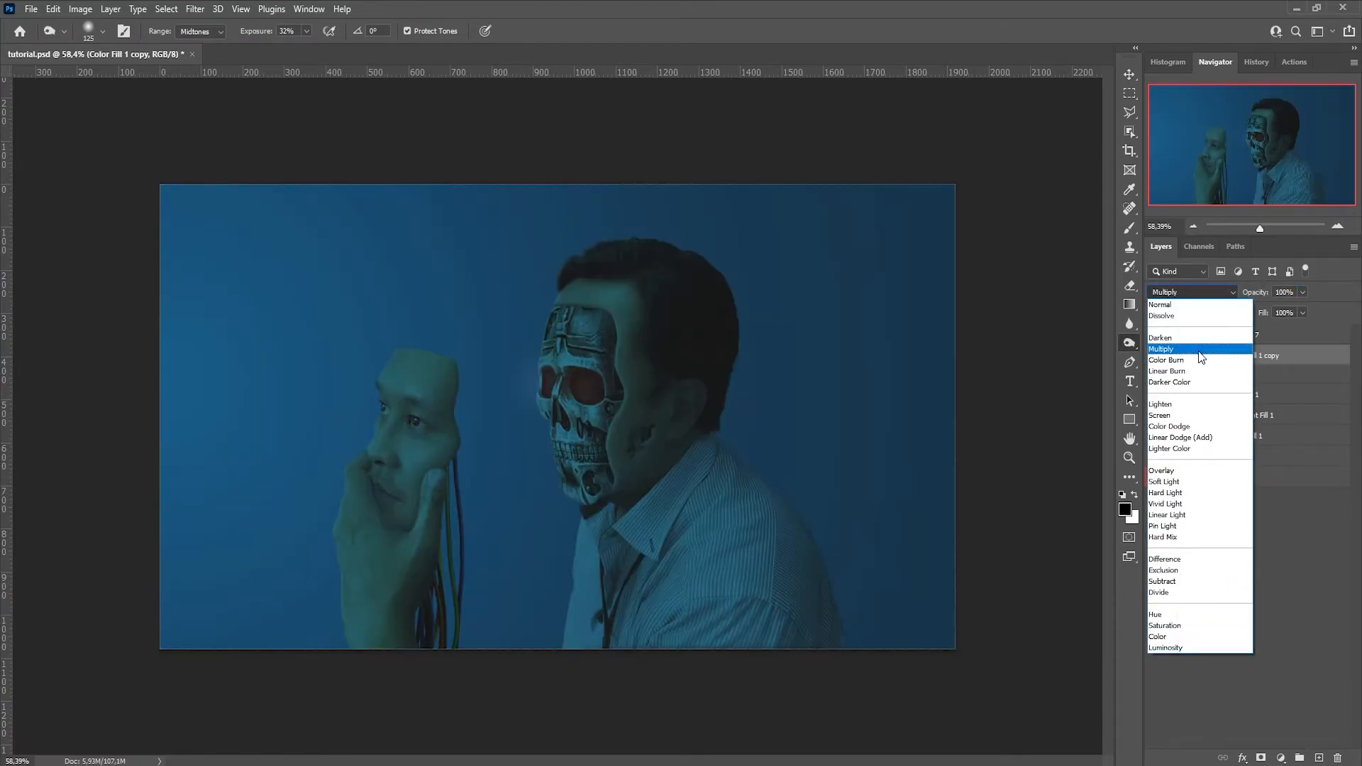
{"action": "key", "text": "Down"}
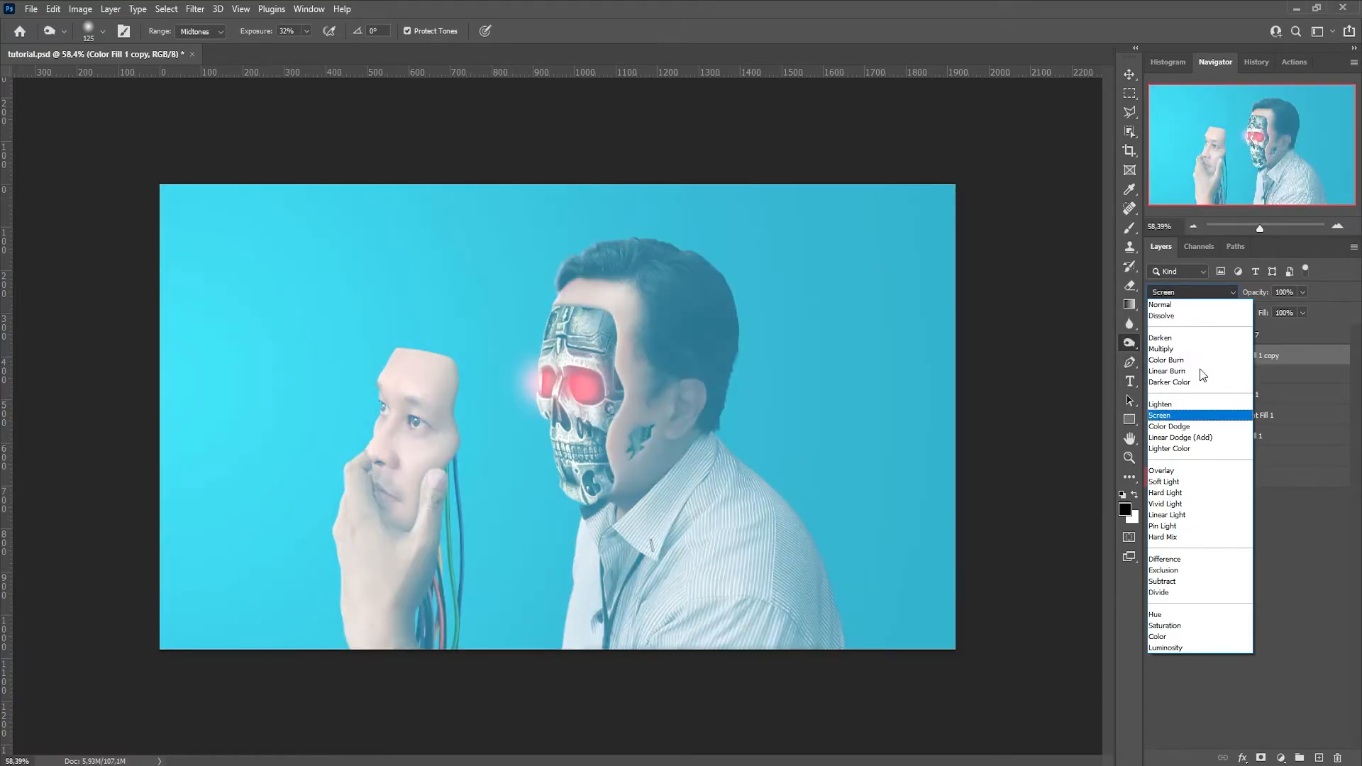
{"action": "key", "text": "Down"}
{"action": "key", "text": "Up"}
{"action": "key", "text": "Return"}
Delete the Curves 7 layer, set the Color Fill copy's opacity to 20% and clip it to the main object group
{"action": "mouse_move", "coordinate": [1266, 295]}
{"action": "left_mouse_down"}
{"action": "mouse_move", "coordinate": [1249, 425]}
{"action": "mouse_move", "coordinate": [1337, 758]}
{"action": "left_mouse_up"}
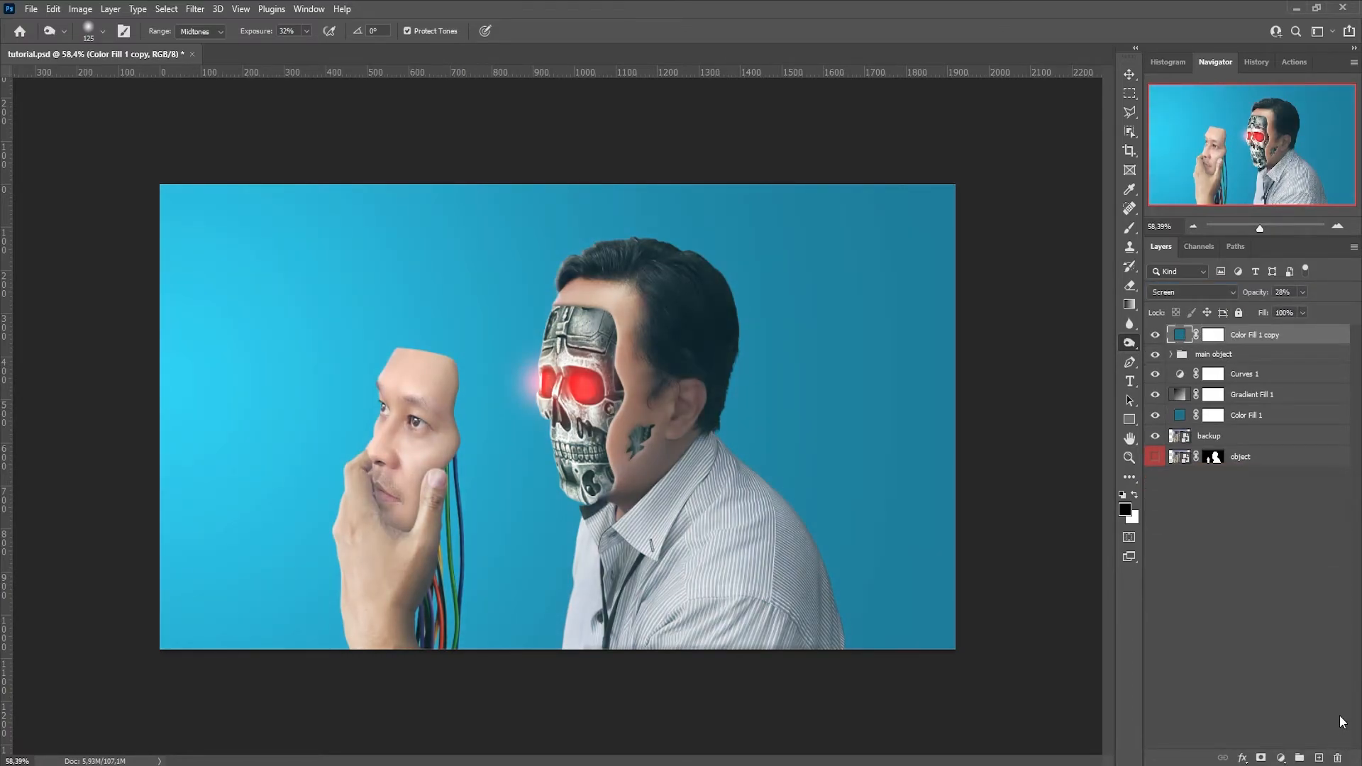
{"action": "left_click_drag", "start_coordinate": [1254, 299], "coordinate": [1251, 298]}
{"action": "left_click", "coordinate": [1261, 344], "text": "alt"}
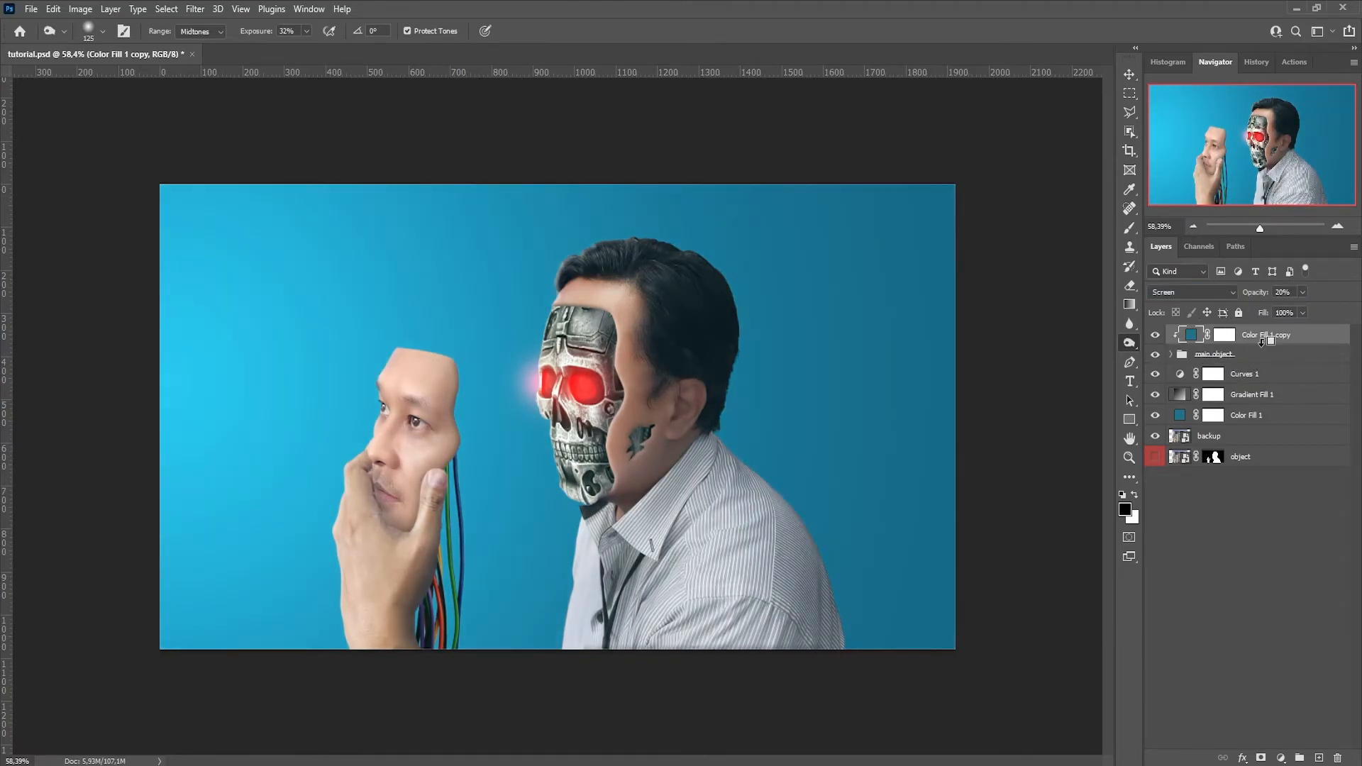
{"action": "mouse_move", "coordinate": [1250, 296]}
{"action": "left_mouse_down"}
{"action": "mouse_move", "coordinate": [1264, 295]}
{"action": "mouse_move", "coordinate": [1250, 297]}
{"action": "left_mouse_up"}
{"action": "left_click", "coordinate": [1155, 335]}
{"action": "left_click", "coordinate": [1157, 335]}
{"action": "left_click", "coordinate": [1276, 576]}
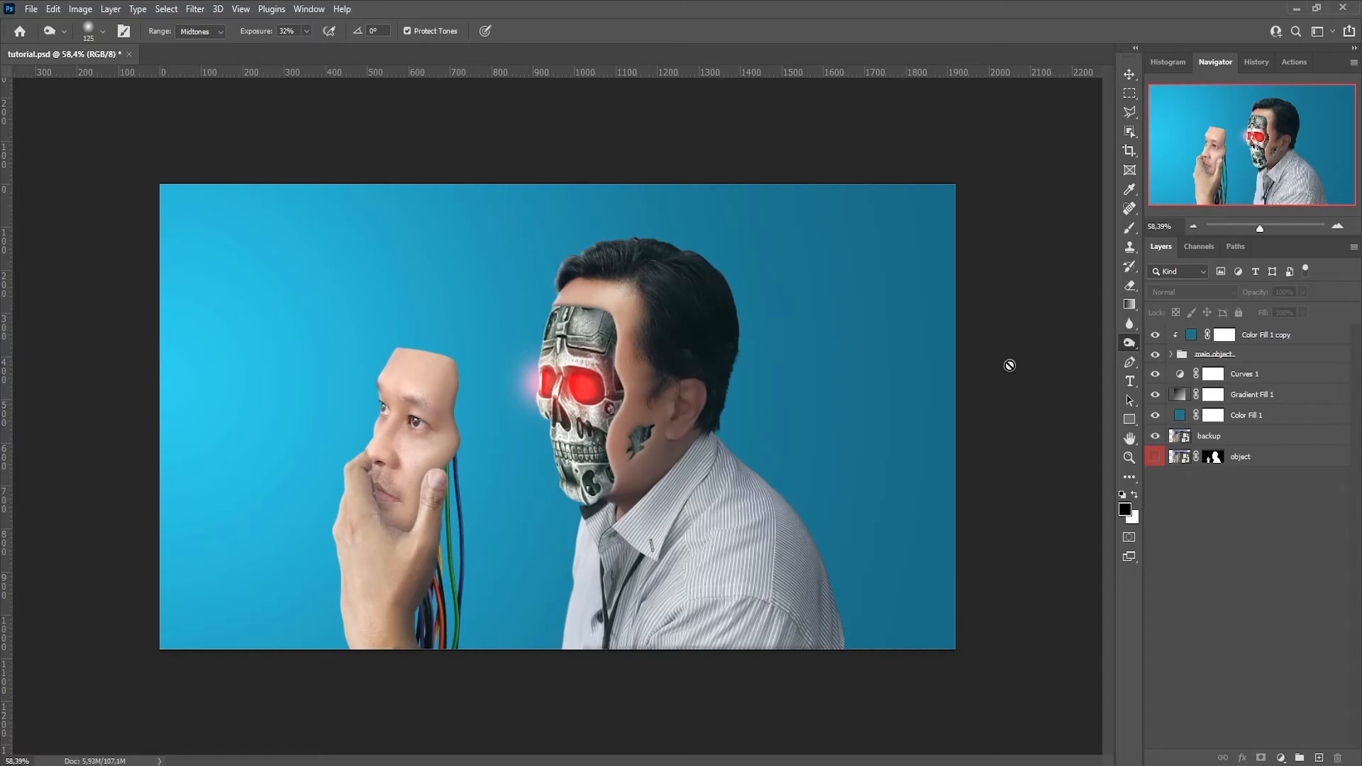
Set the holo layer to Screen and dim it with Levels, using a 0.97 midtone and a lowered white output level
{"action": "left_click", "coordinate": [1191, 292]}
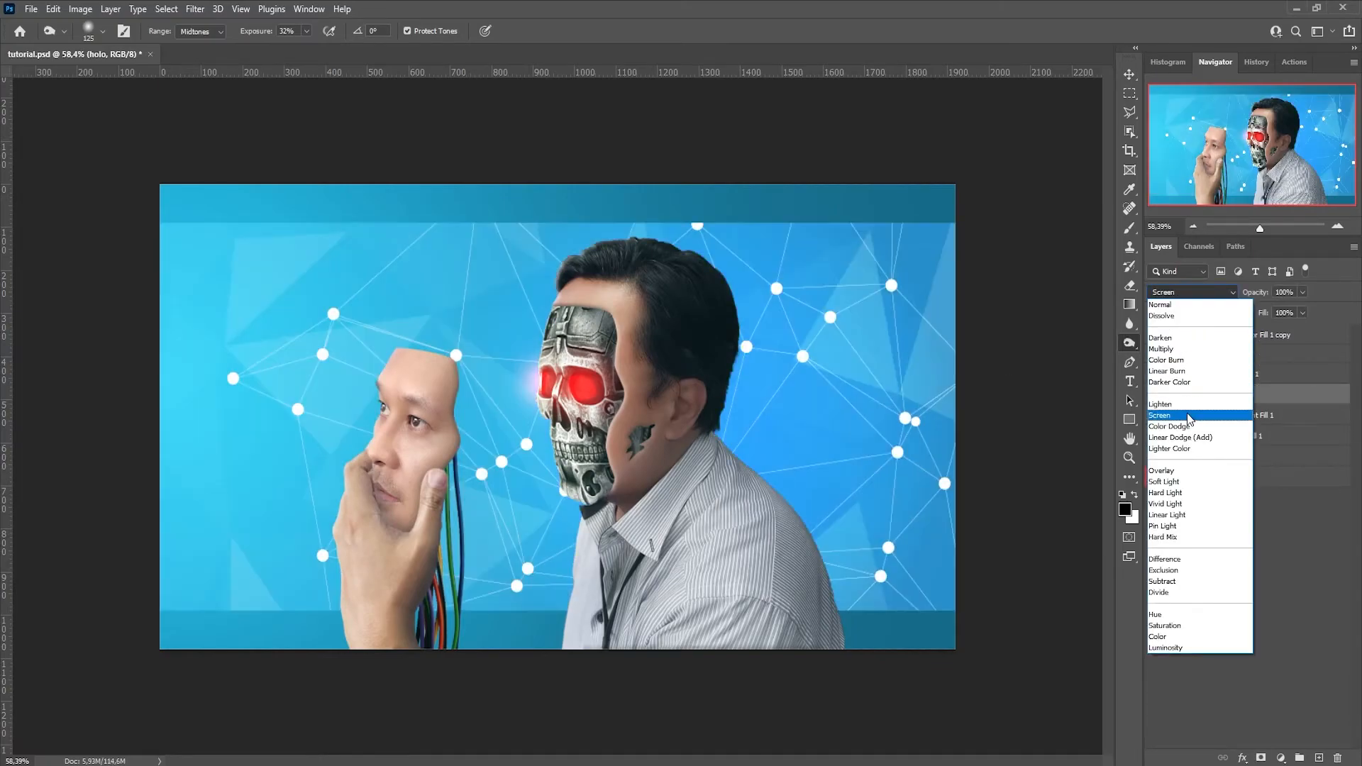
{"action": "left_click", "coordinate": [1186, 415]}
{"action": "key", "text": "ctrl+l"}
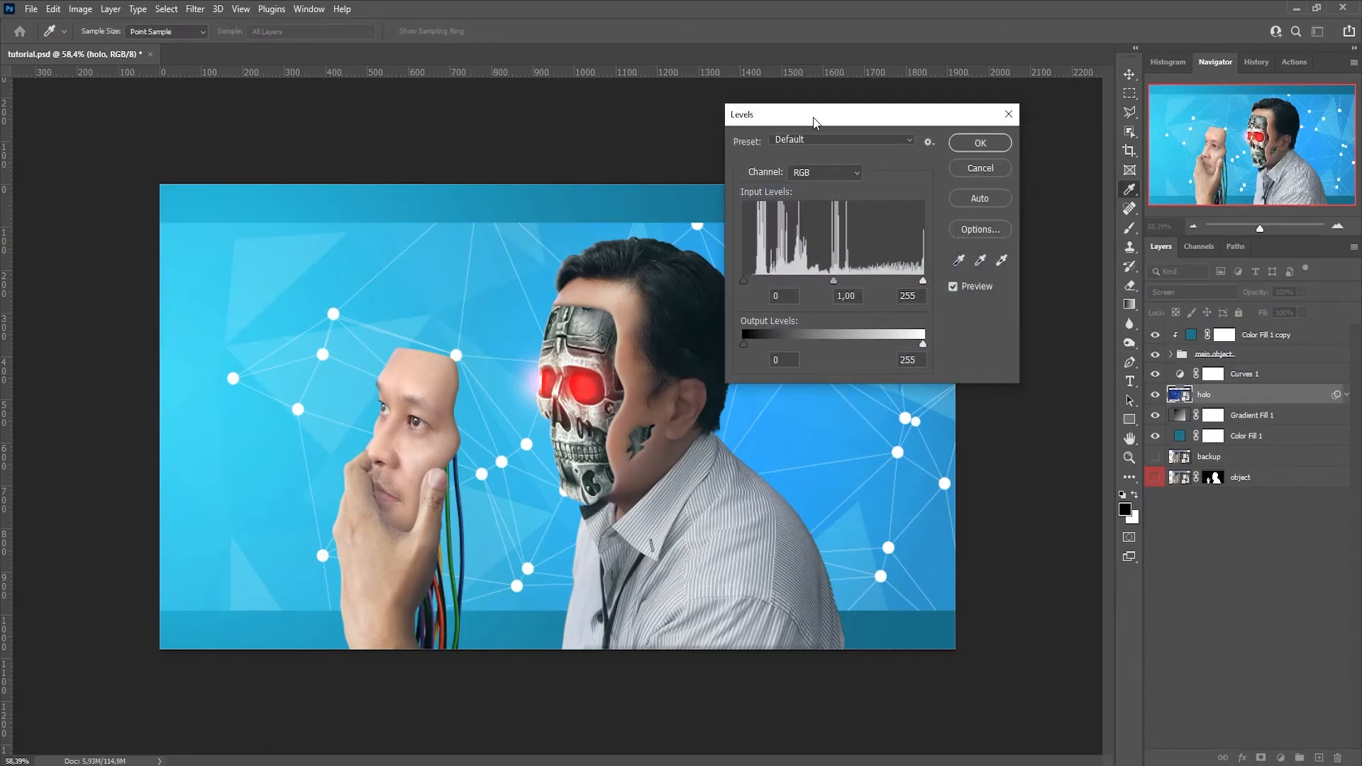
{"action": "left_click_drag", "start_coordinate": [811, 119], "coordinate": [1096, 145]}
{"action": "mouse_move", "coordinate": [1113, 314]}
{"action": "left_mouse_down"}
{"action": "mouse_move", "coordinate": [1168, 305]}
{"action": "mouse_move", "coordinate": [1098, 304]}
{"action": "mouse_move", "coordinate": [1115, 306]}
{"action": "left_mouse_up"}
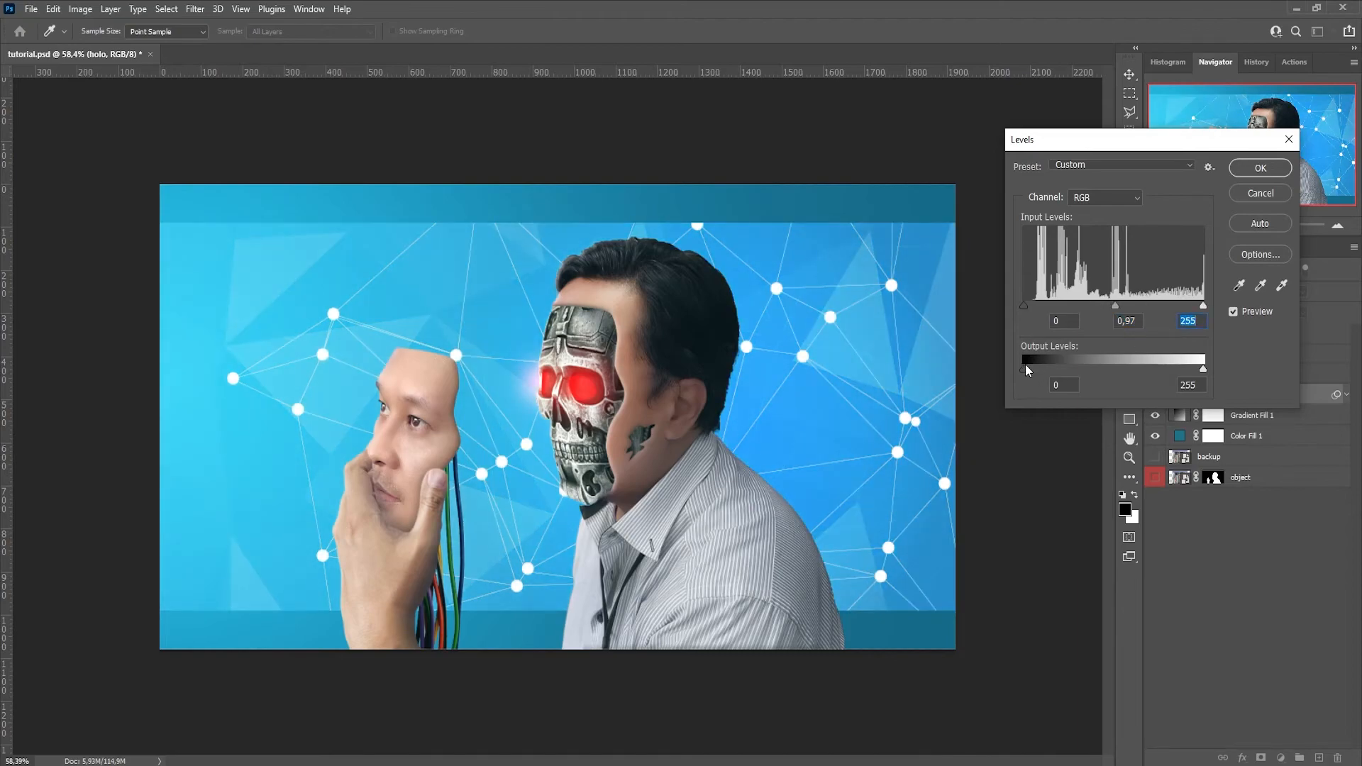
{"action": "left_click_drag", "start_coordinate": [1026, 368], "coordinate": [984, 367]}
{"action": "left_click_drag", "start_coordinate": [1203, 369], "coordinate": [998, 363]}
{"action": "left_click", "coordinate": [1257, 170]}
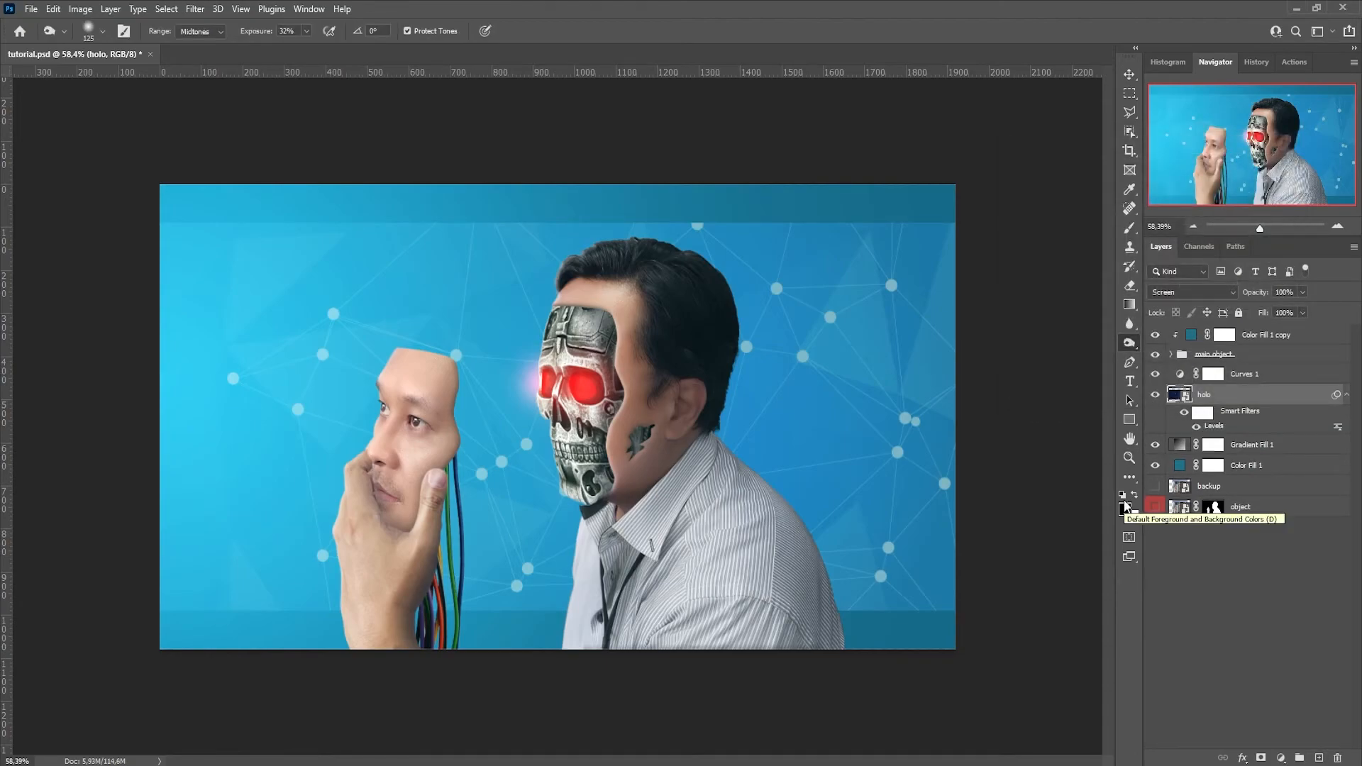
Add a mask to the holo layer and paint straight black strokes along its upper and lower edges to soften them
{"action": "left_click", "coordinate": [1260, 758]}
{"action": "key", "text": "b"}
{"action": "left_click", "coordinate": [145, 226]}
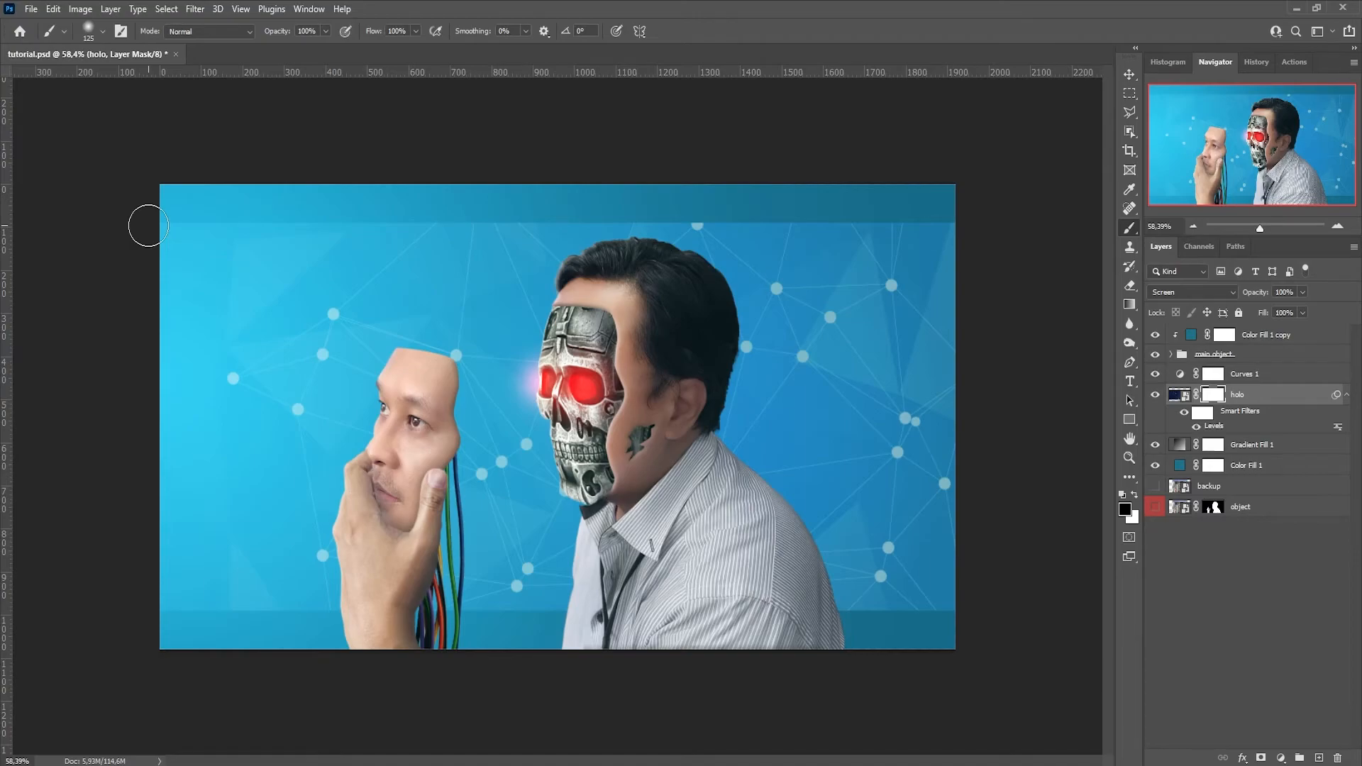
{"action": "left_click", "coordinate": [978, 236], "text": "shift"}
{"action": "right_click", "coordinate": [203, 439]}
{"action": "key", "text": "Escape"}
{"action": "left_click", "coordinate": [150, 612]}
{"action": "left_click", "coordinate": [961, 605], "text": "shift"}
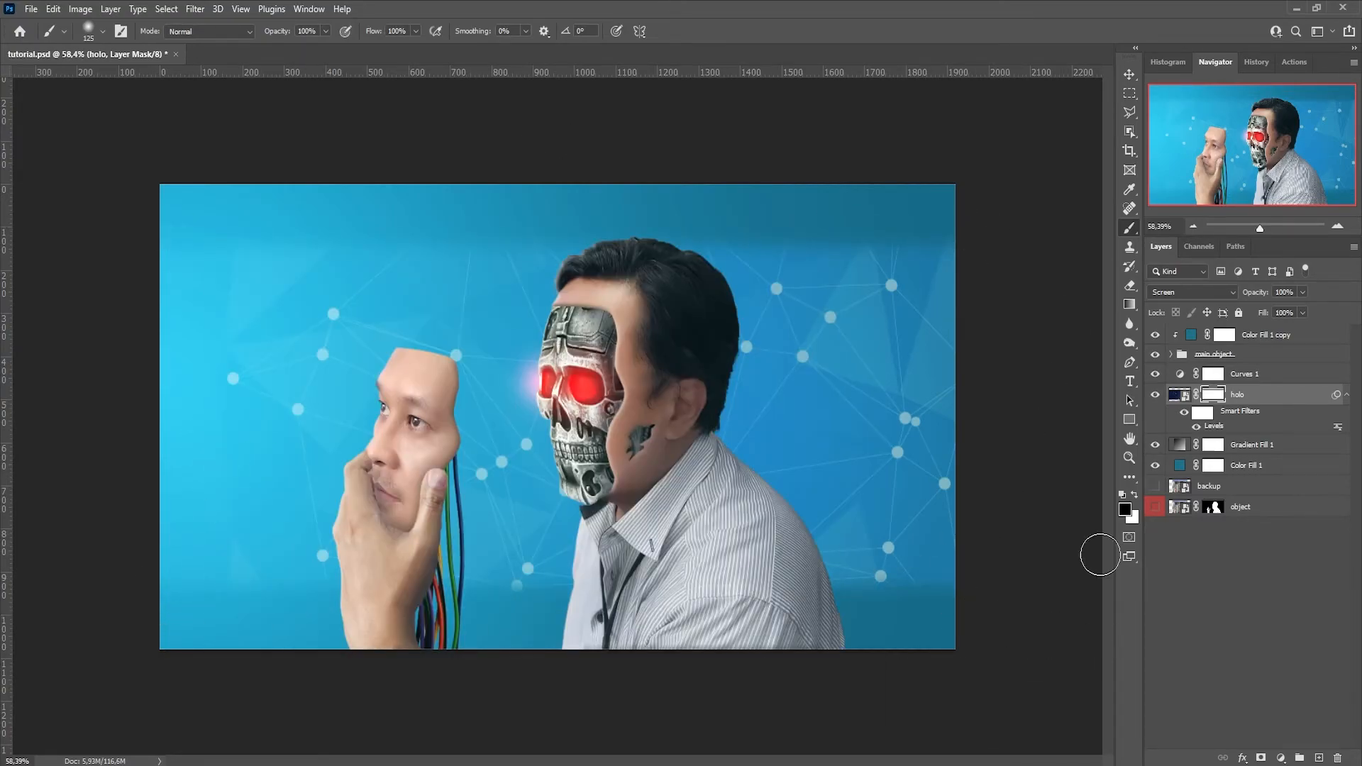
Clip a Color Balance adjustment to the holo layer with midtones at -100 cyan, -1 magenta and -24 yellow
{"action": "key", "text": "ctrl+2"}
{"action": "left_click", "coordinate": [1280, 758]}
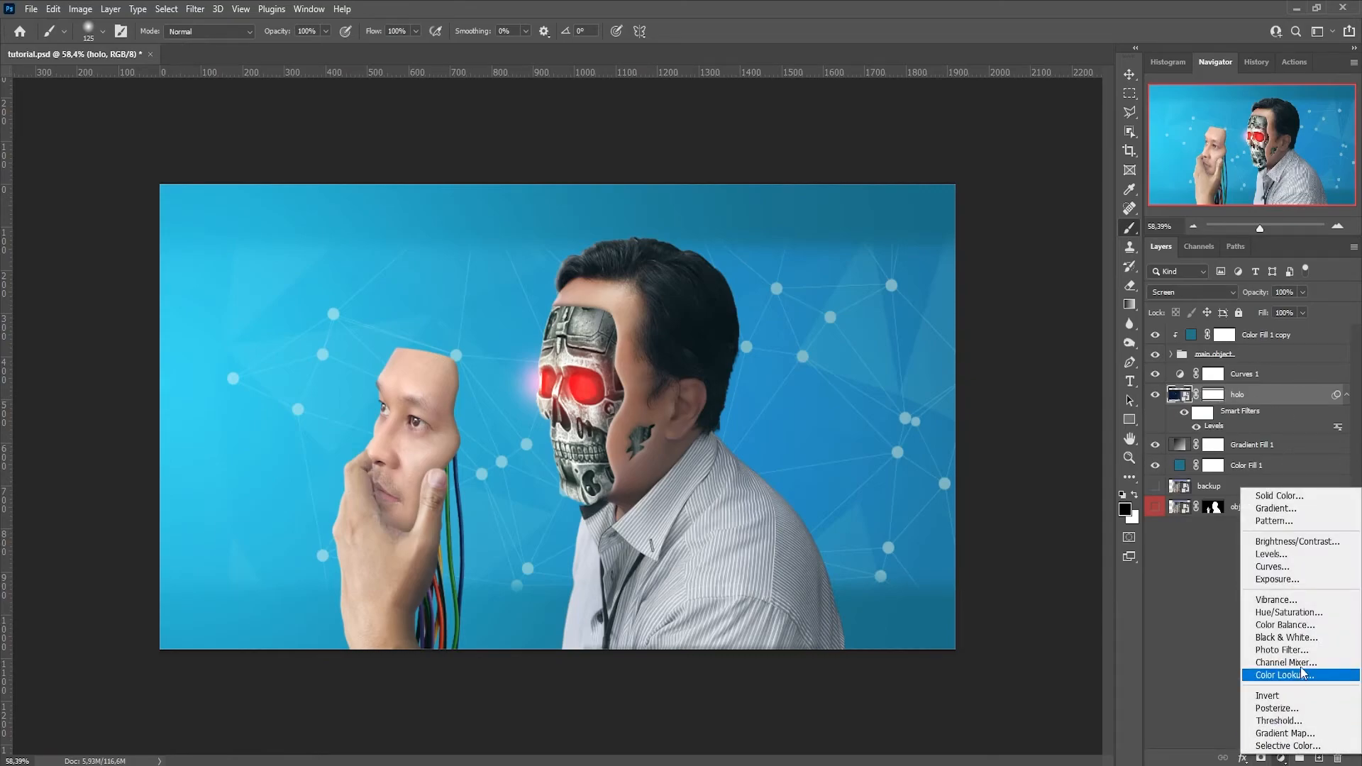
{"action": "left_click", "coordinate": [1285, 624]}
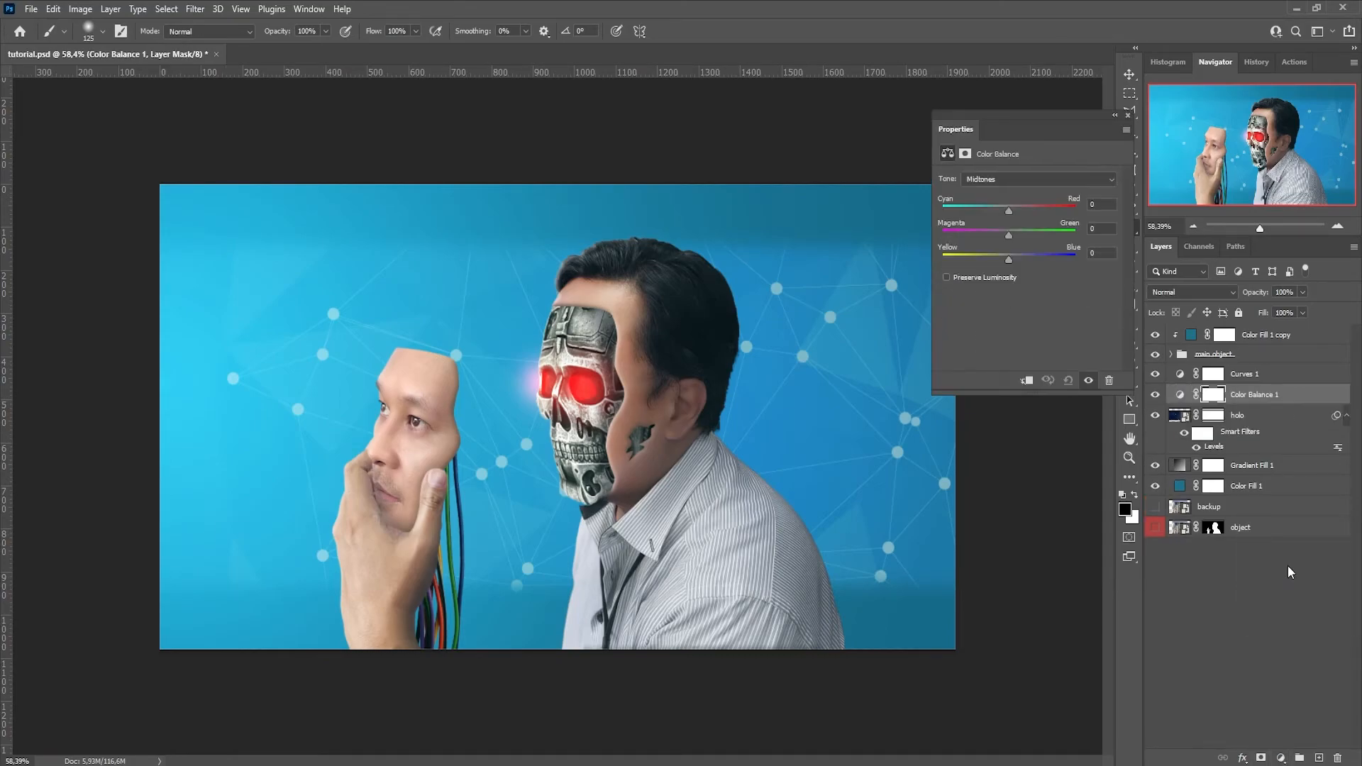
{"action": "mouse_move", "coordinate": [959, 212]}
{"action": "left_mouse_down"}
{"action": "mouse_move", "coordinate": [1028, 234]}
{"action": "mouse_move", "coordinate": [955, 213]}
{"action": "left_mouse_up"}
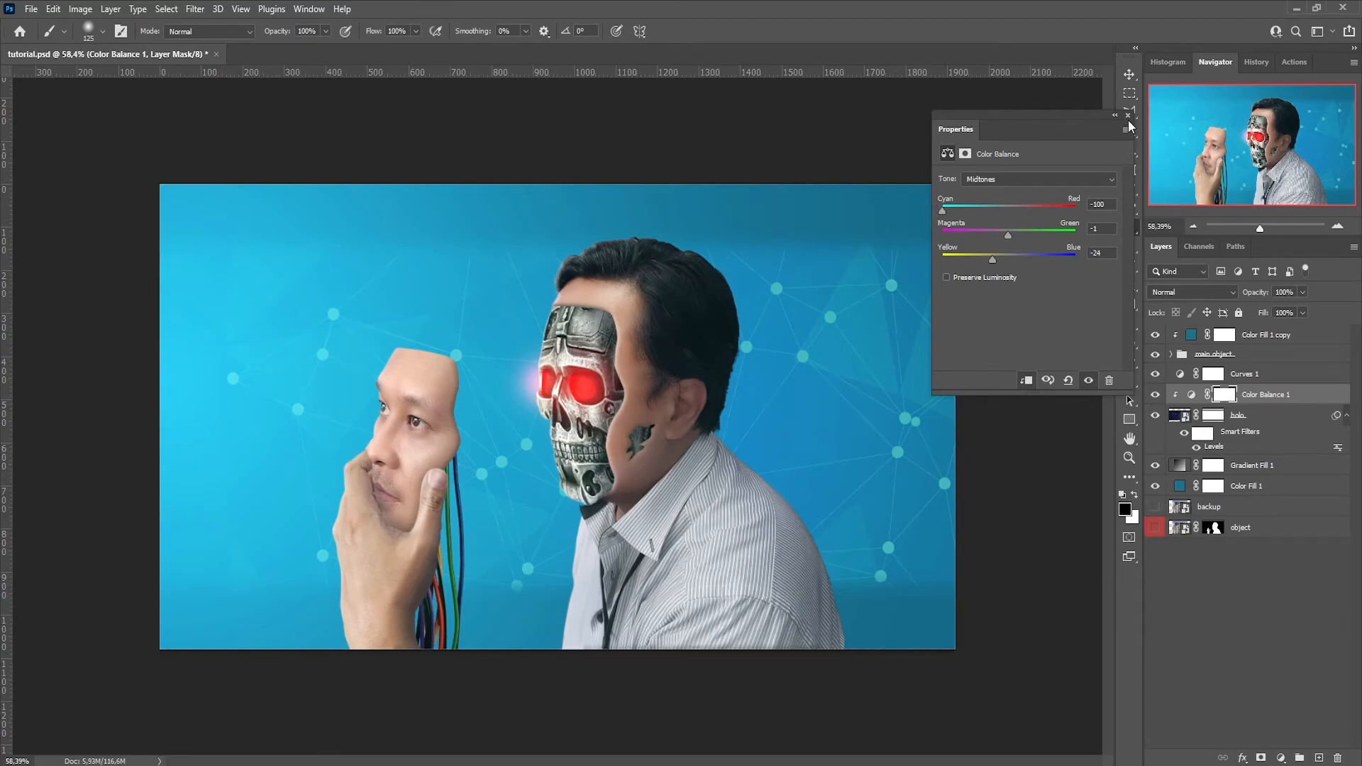
{"action": "left_click", "coordinate": [1127, 115]}
Mask out the holo pattern around and behind the man's head and back with a 300 px black brush
{"action": "left_click", "coordinate": [1213, 415]}
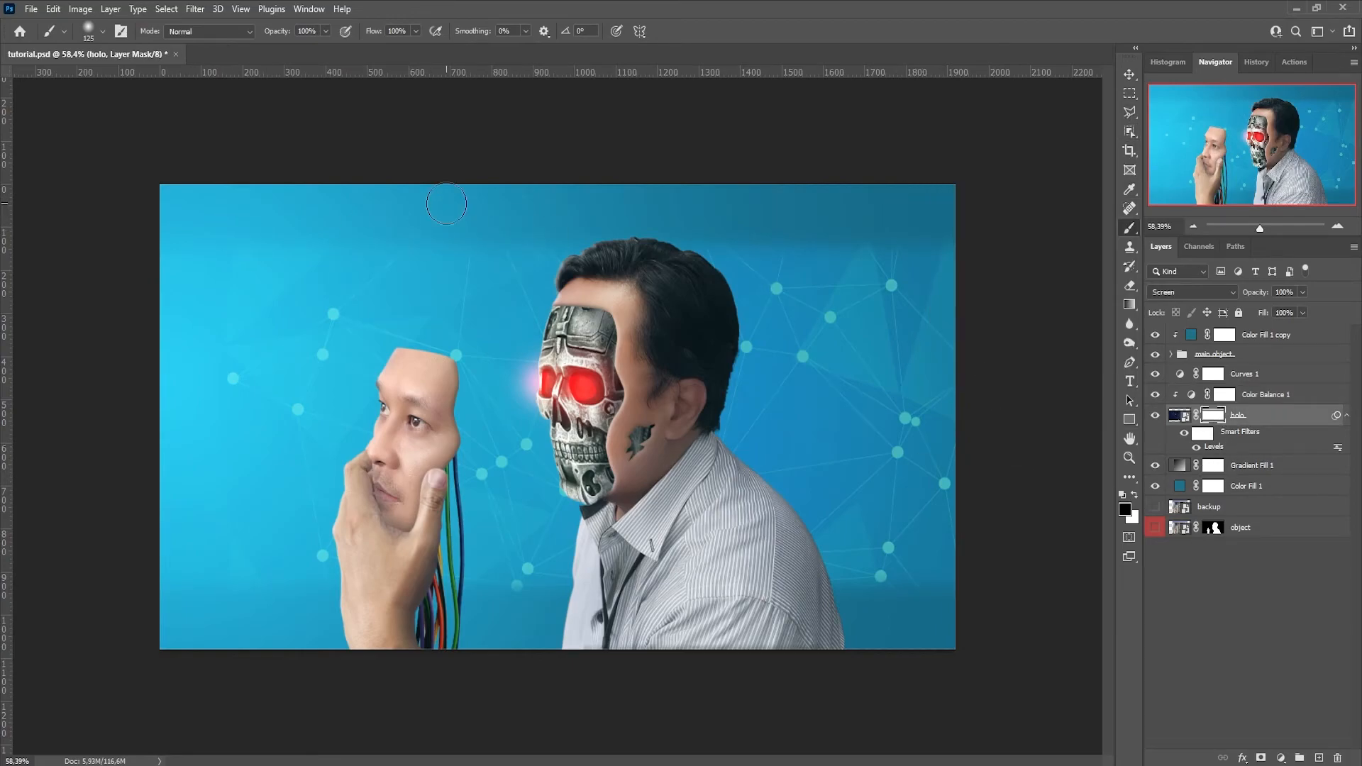
{"action": "key", "text": "bracketright"}
{"action": "key", "text": "bracketright"}
{"action": "key", "text": "bracketright"}
{"action": "key", "text": "bracketright"}
{"action": "key", "text": "bracketright"}
{"action": "mouse_move", "coordinate": [737, 205]}
{"action": "left_mouse_down"}
{"action": "mouse_move", "coordinate": [815, 295]}
{"action": "mouse_move", "coordinate": [943, 399]}
{"action": "mouse_move", "coordinate": [866, 572]}
{"action": "mouse_move", "coordinate": [906, 477]}
{"action": "left_mouse_up"}
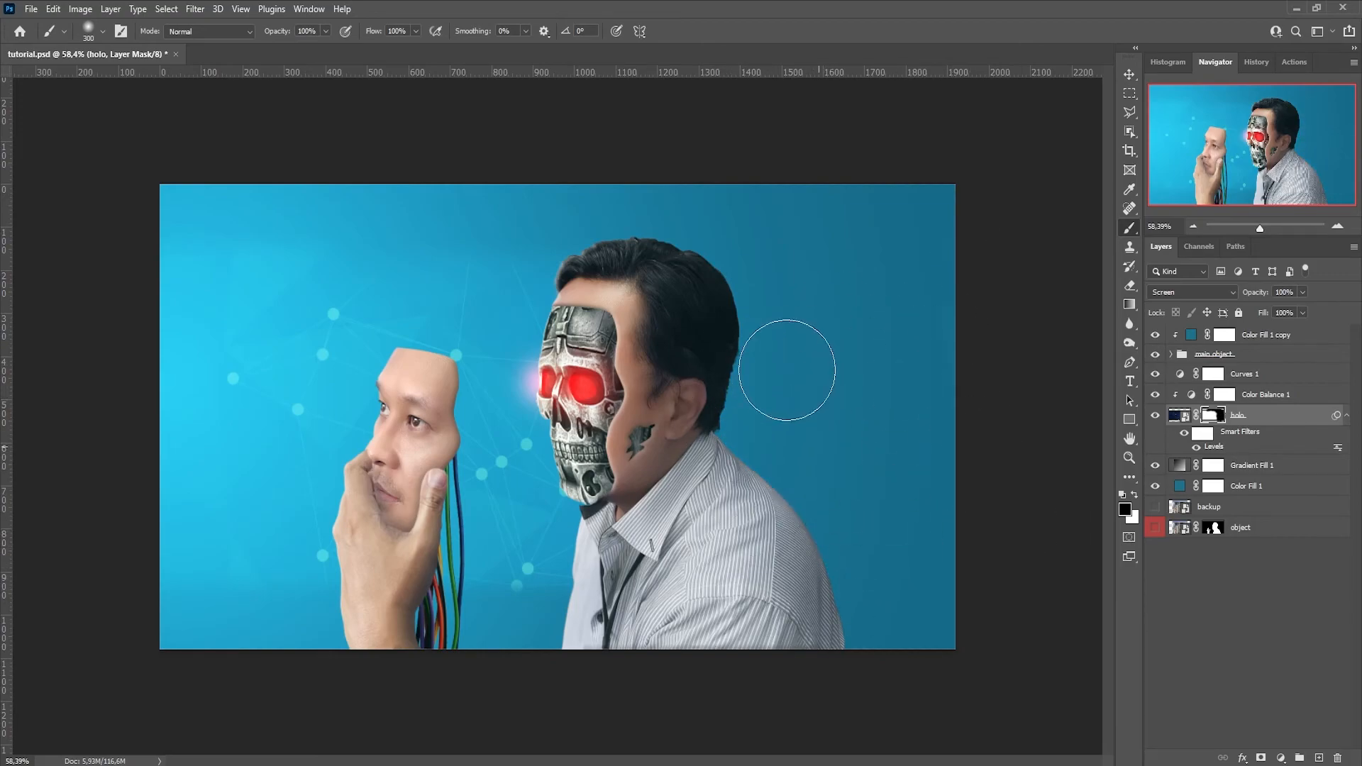
{"action": "left_click", "coordinate": [1176, 418]}
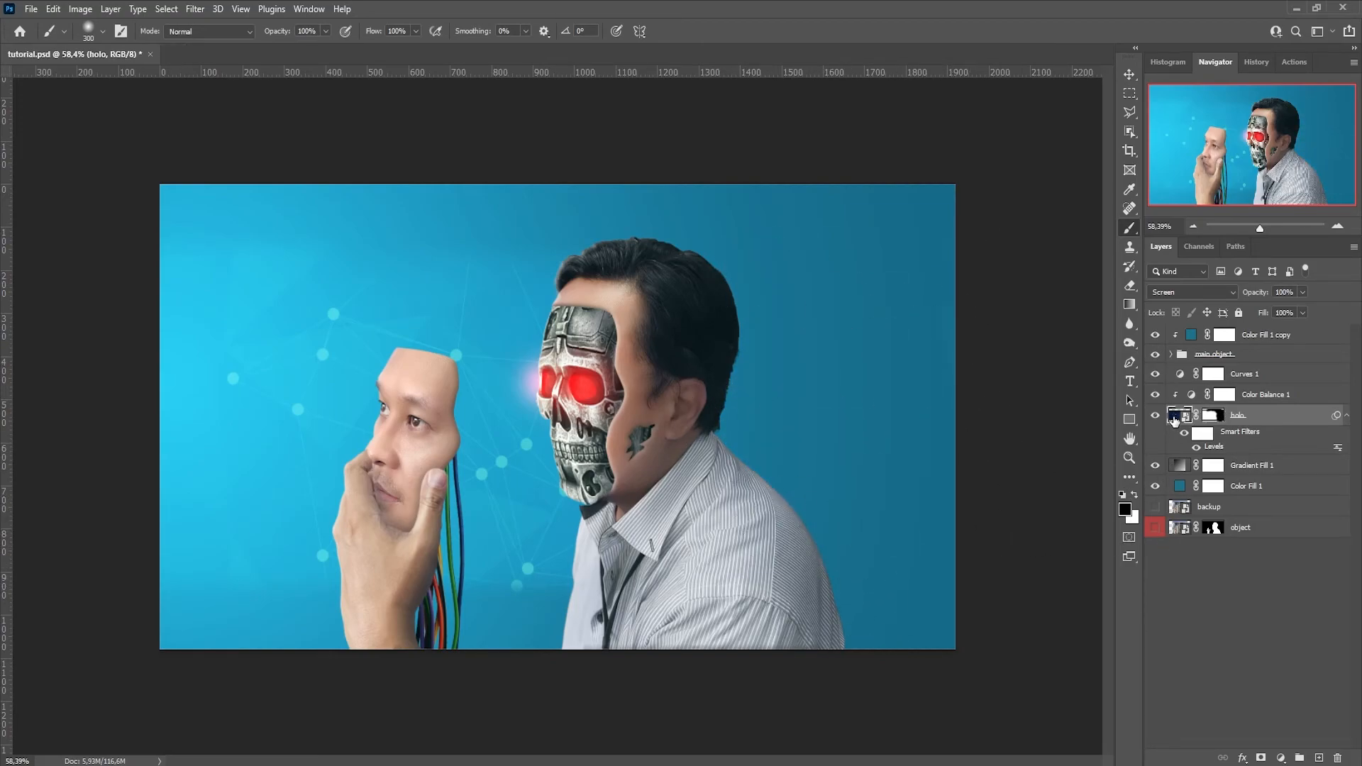
Move Curves 1 below the holo layer onto Gradient Fill 1, and duplicate the holo layer with its Color Balance just above it
{"action": "left_click", "coordinate": [1283, 376]}
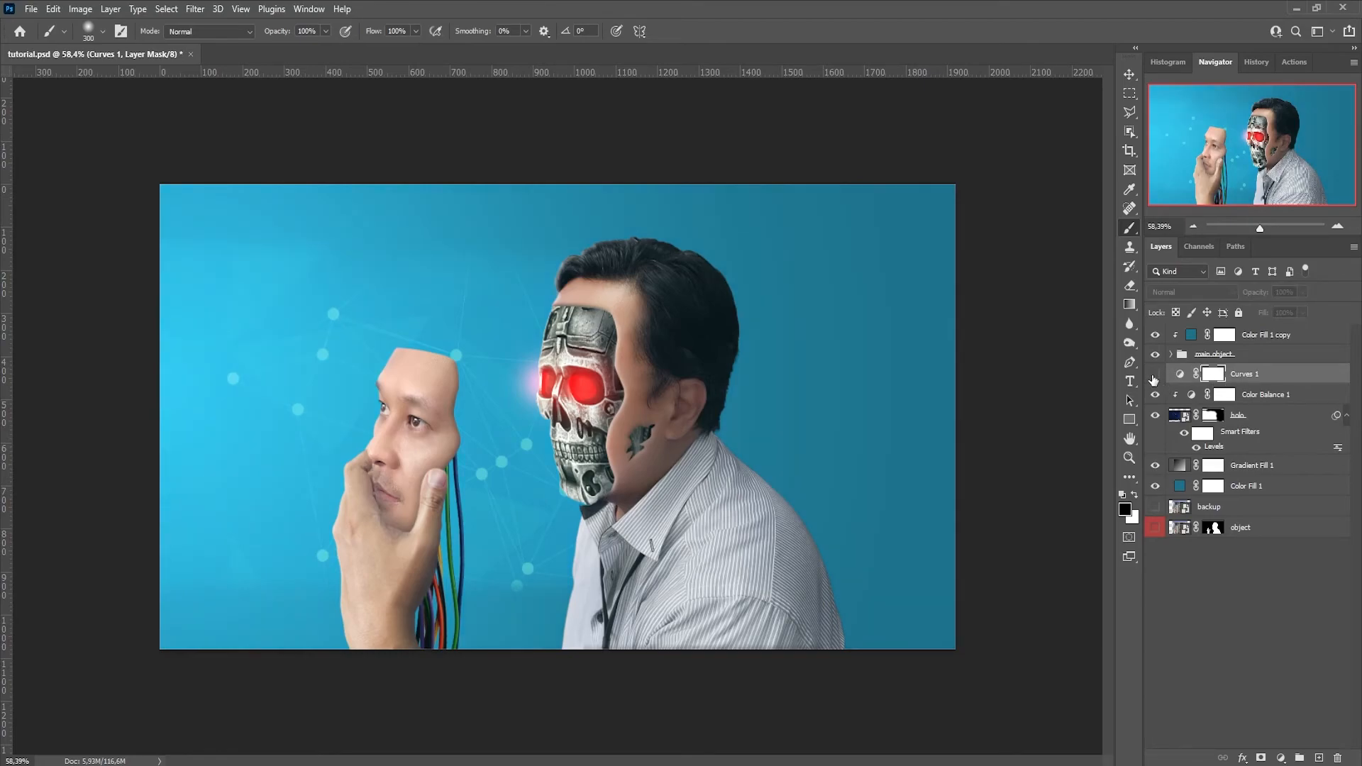
{"action": "left_click_drag", "start_coordinate": [1242, 382], "coordinate": [1250, 457]}
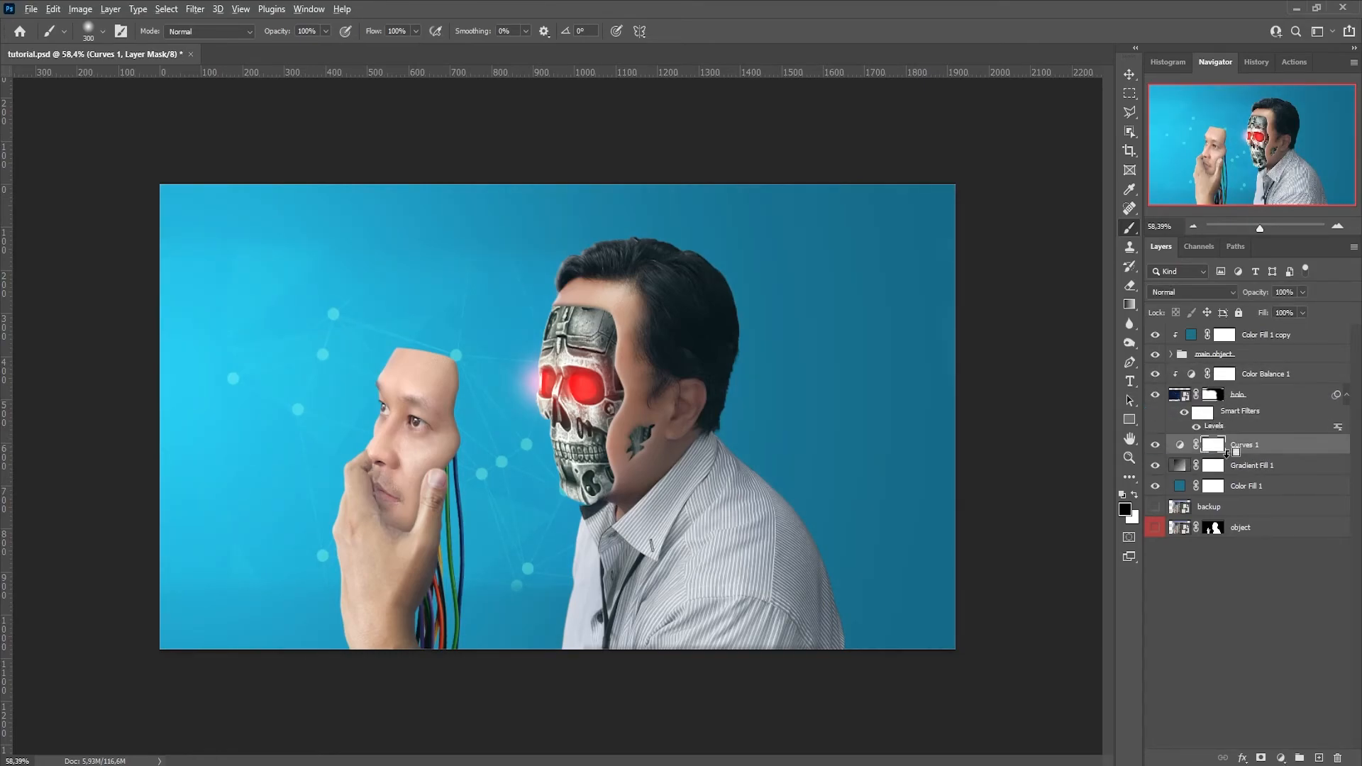
{"action": "left_click", "coordinate": [1273, 381]}
{"action": "left_click", "coordinate": [1271, 398], "text": "shift"}
{"action": "left_click_drag", "start_coordinate": [1271, 398], "coordinate": [1271, 427], "text": "alt"}
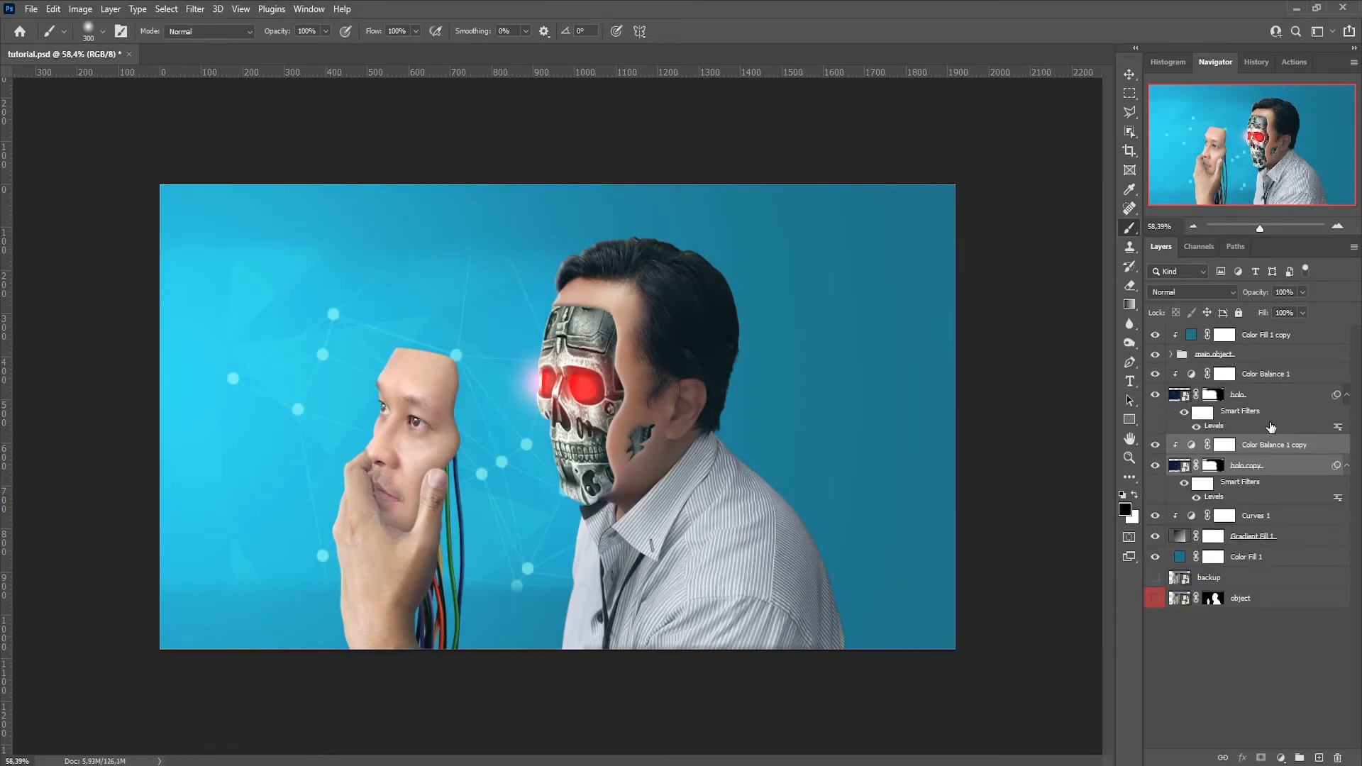
Flip the duplicated holo pattern horizontally and move it into the background behind the man's head and back
{"action": "key", "text": "ctrl+t"}
{"action": "left_click", "coordinate": [696, 301]}
{"action": "right_click", "coordinate": [523, 418]}
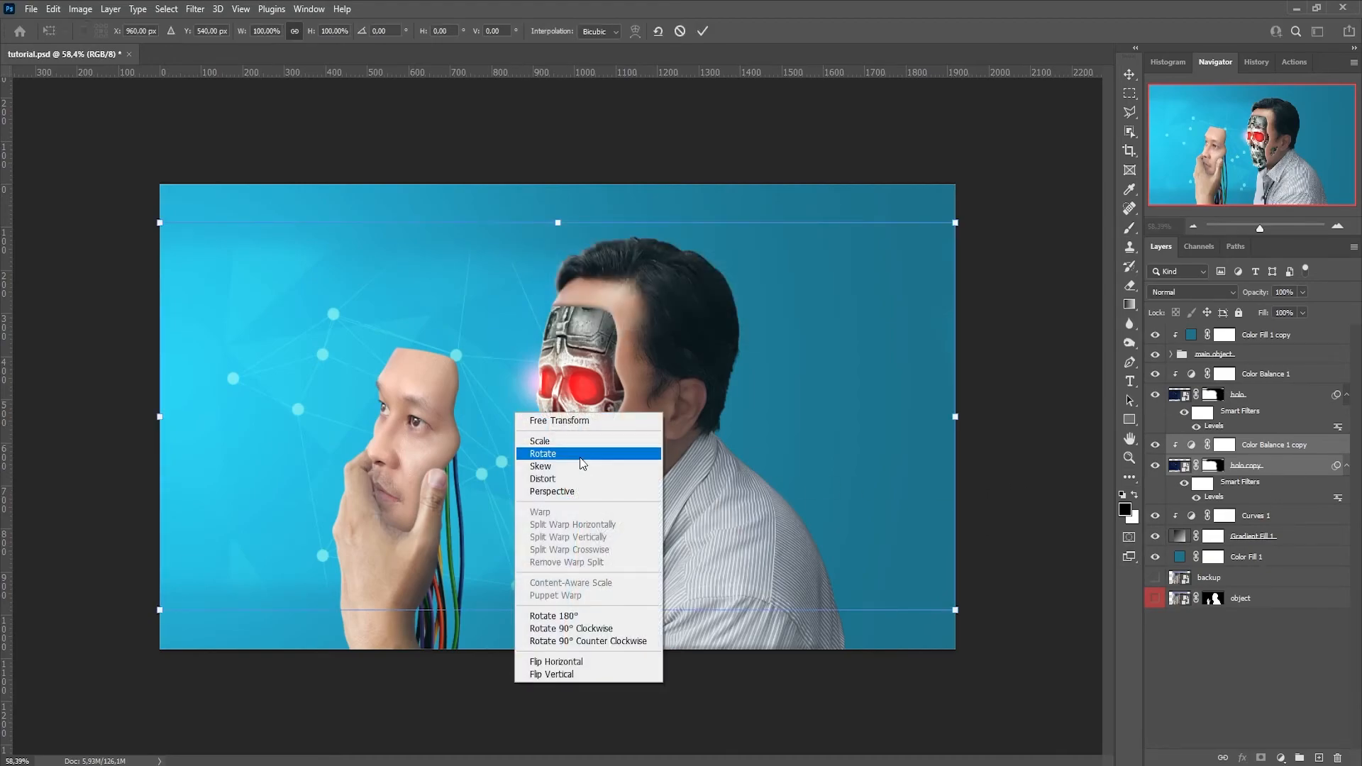
{"action": "left_click", "coordinate": [588, 656]}
{"action": "left_click_drag", "start_coordinate": [781, 532], "coordinate": [1052, 532]}
{"action": "mouse_move", "coordinate": [813, 374]}
{"action": "left_mouse_down"}
{"action": "mouse_move", "coordinate": [1034, 384]}
{"action": "mouse_move", "coordinate": [768, 382]}
{"action": "left_mouse_up"}
{"action": "left_click", "coordinate": [703, 31]}
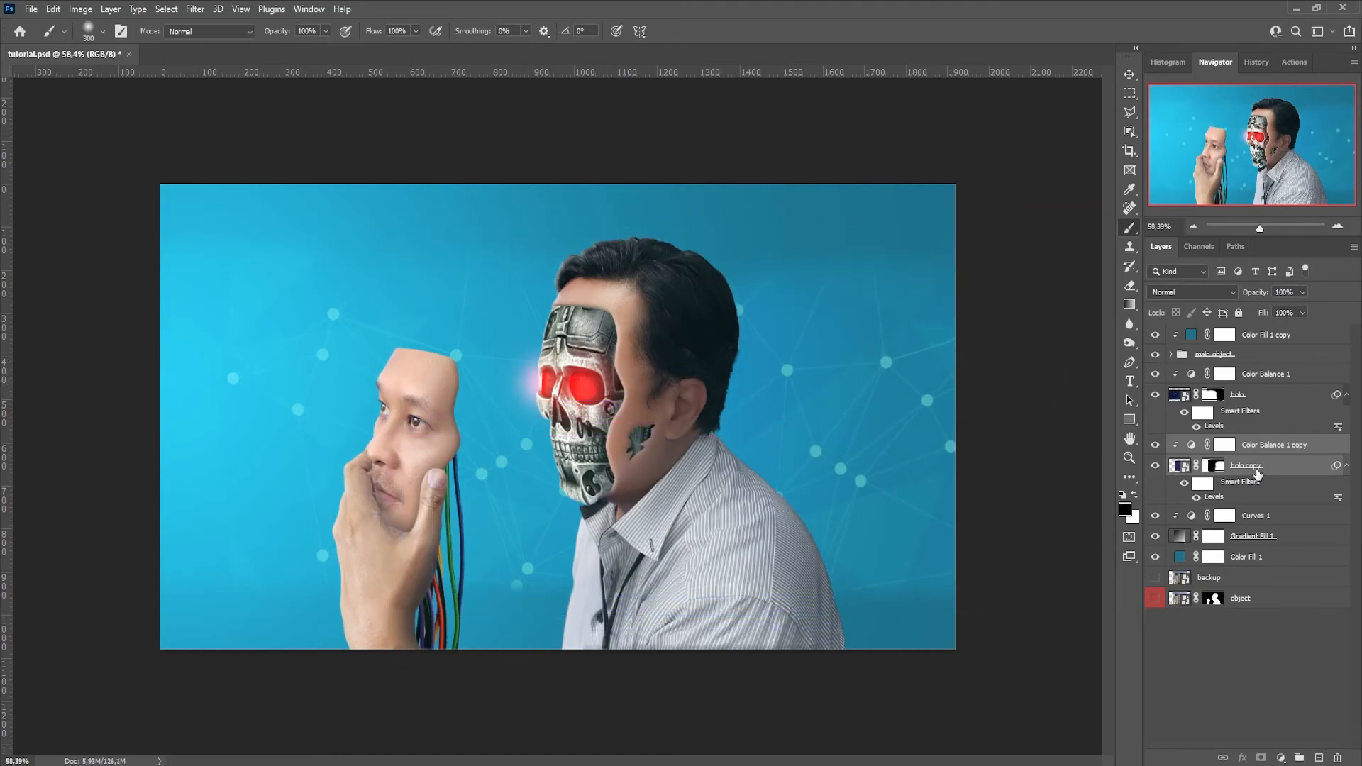
Fade the outer edges of both holo layers on their masks with a black brush, lowering opacity and flow to 58%, and save the file
{"action": "left_click", "coordinate": [1217, 466]}
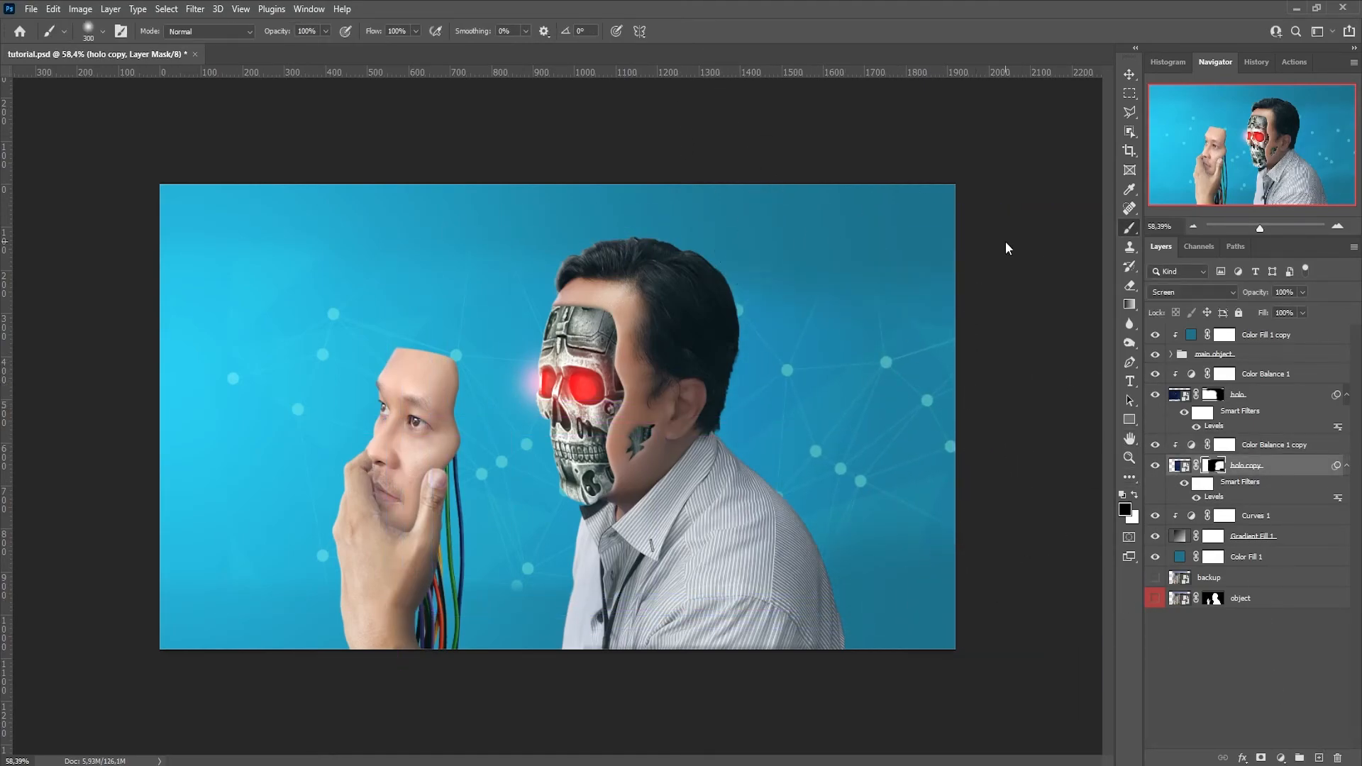
{"action": "mouse_move", "coordinate": [979, 330]}
{"action": "left_mouse_down"}
{"action": "mouse_move", "coordinate": [1029, 386]}
{"action": "mouse_move", "coordinate": [988, 523]}
{"action": "left_mouse_up"}
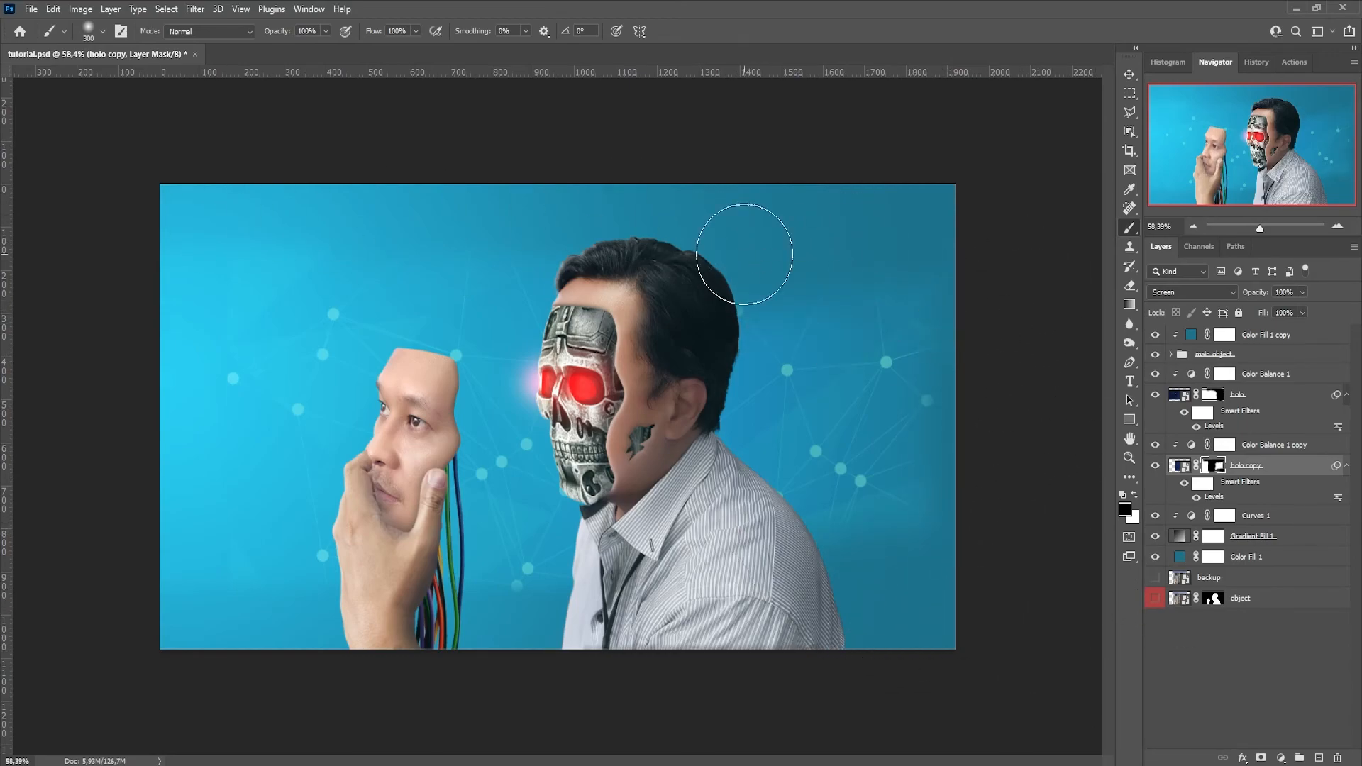
{"action": "left_click_drag", "start_coordinate": [371, 31], "coordinate": [254, 32]}
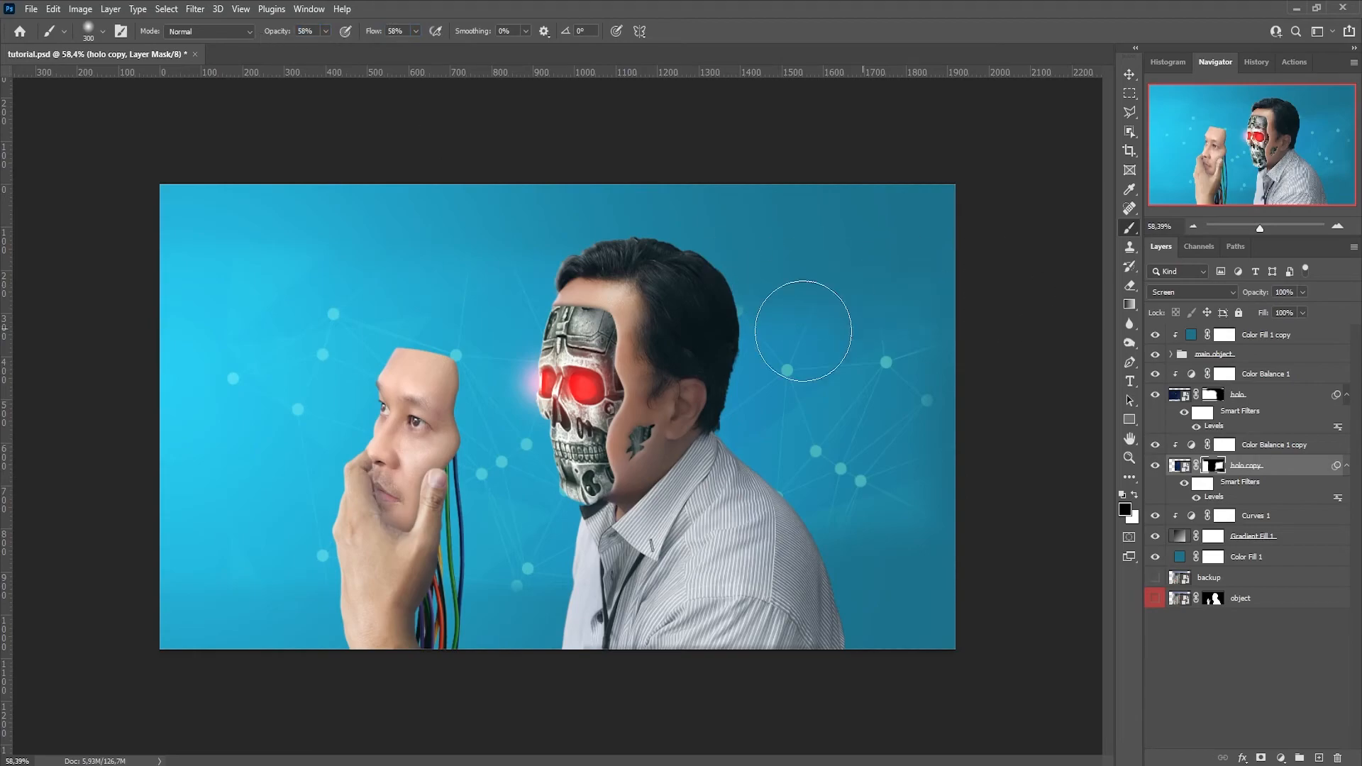
{"action": "left_click", "coordinate": [1213, 395]}
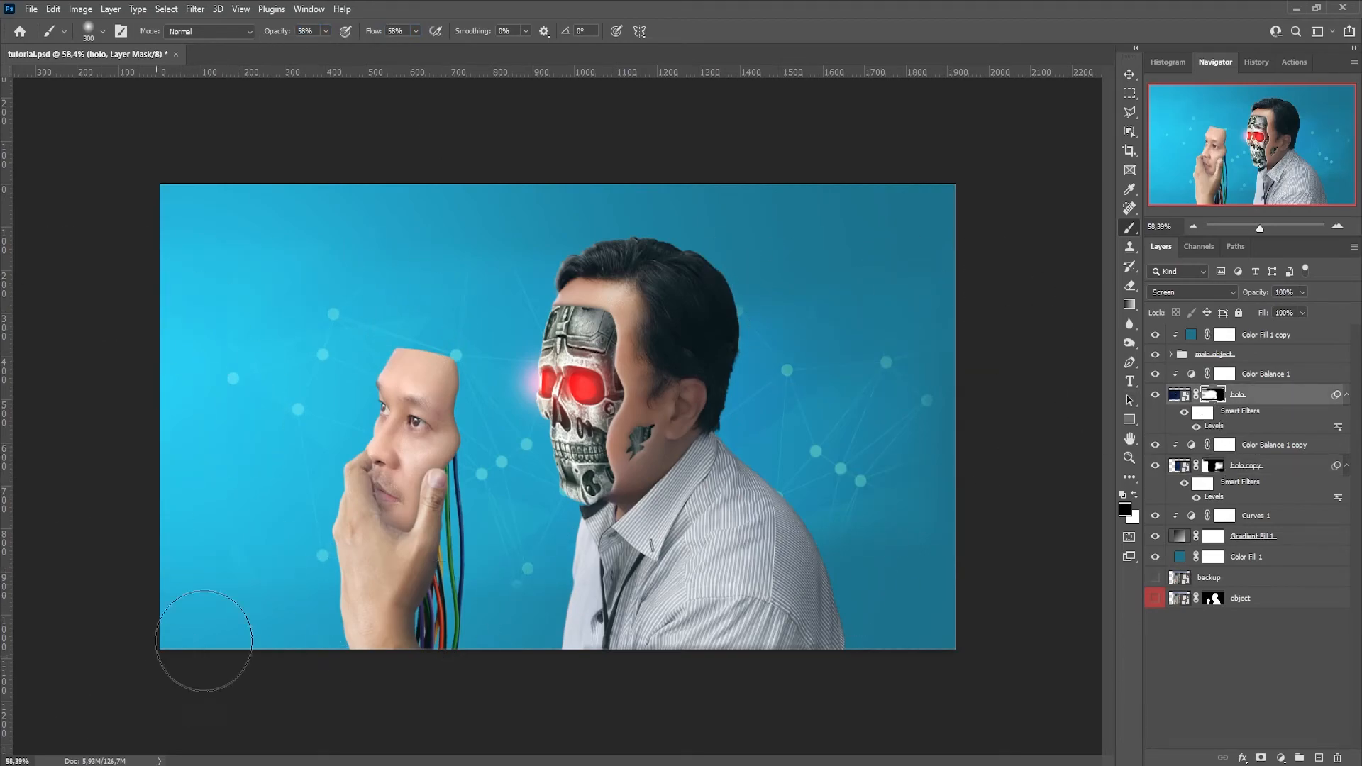
{"action": "key", "text": "ctrl+s"}
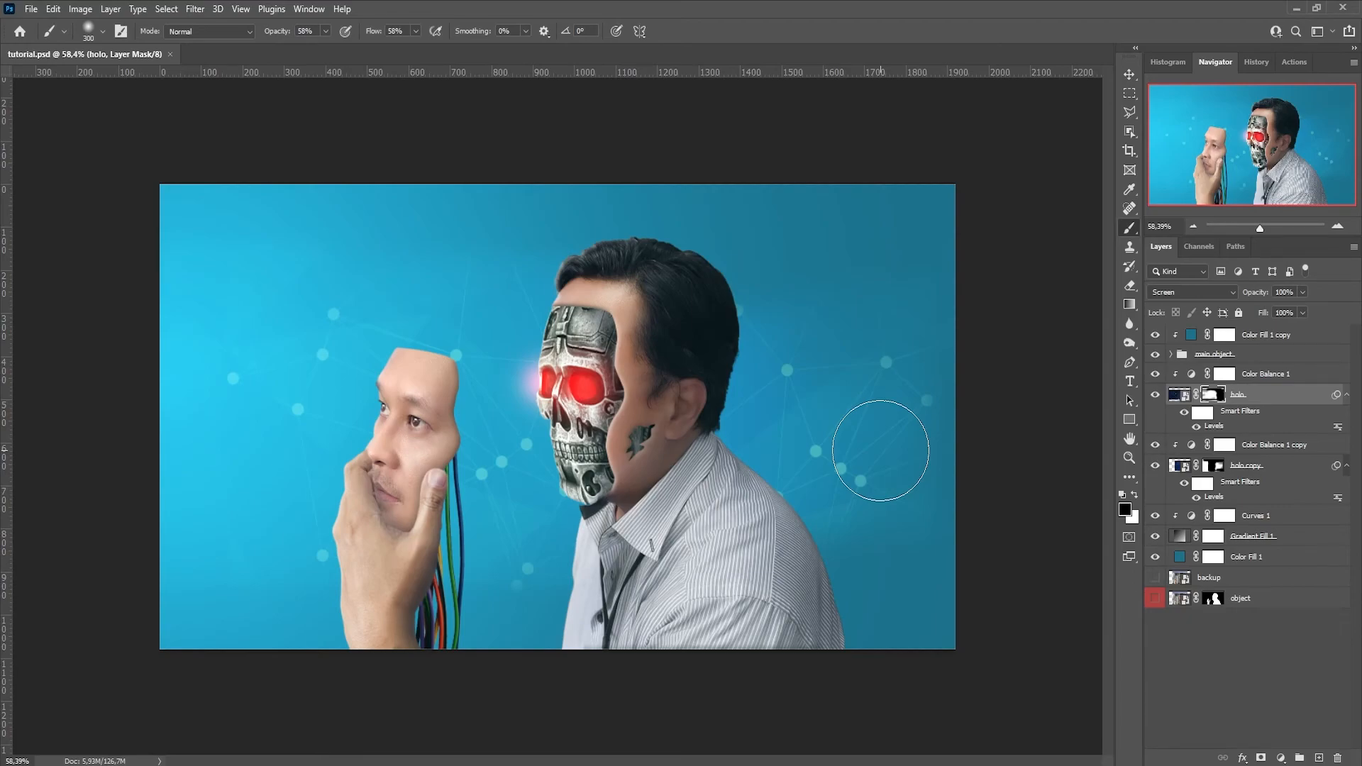
Stamp all visible layers into a new layer at the top of the stack and convert it to a smart object
{"action": "key", "text": "alt+period"}
{"action": "key", "text": "ctrl+shift+alt+e"}
{"action": "right_click", "coordinate": [1260, 355]}
{"action": "key", "text": "Escape"}
Clip a Curves adjustment to the stamped layer, slightly darkening the shadows, anchoring midtones and highlights, and lifting the black point
{"action": "left_click", "coordinate": [1281, 757]}
{"action": "left_click", "coordinate": [1270, 588]}
{"action": "left_click_drag", "start_coordinate": [1016, 318], "coordinate": [1008, 327]}
{"action": "left_click_drag", "start_coordinate": [1081, 251], "coordinate": [1078, 244]}
{"action": "key", "text": "ctrl+z"}
{"action": "key", "text": "ctrl+z"}
{"action": "left_click", "coordinate": [1040, 285]}
{"action": "left_click_drag", "start_coordinate": [1037, 286], "coordinate": [1007, 325]}
{"action": "left_click_drag", "start_coordinate": [1078, 247], "coordinate": [1080, 245]}
{"action": "left_click_drag", "start_coordinate": [966, 360], "coordinate": [946, 357]}
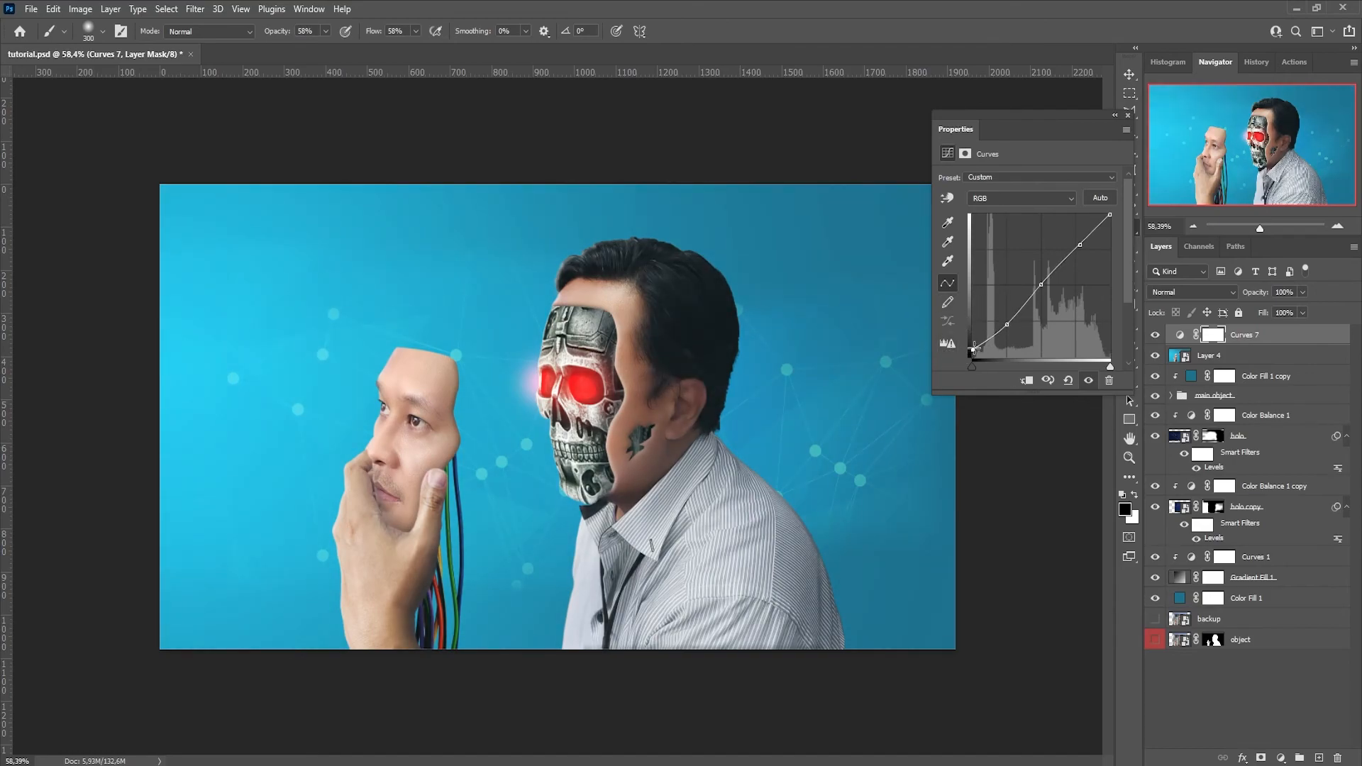
{"action": "left_click", "coordinate": [1129, 119]}
{"action": "key", "text": "ctrl+alt+g"}
{"action": "left_click", "coordinate": [1281, 758]}
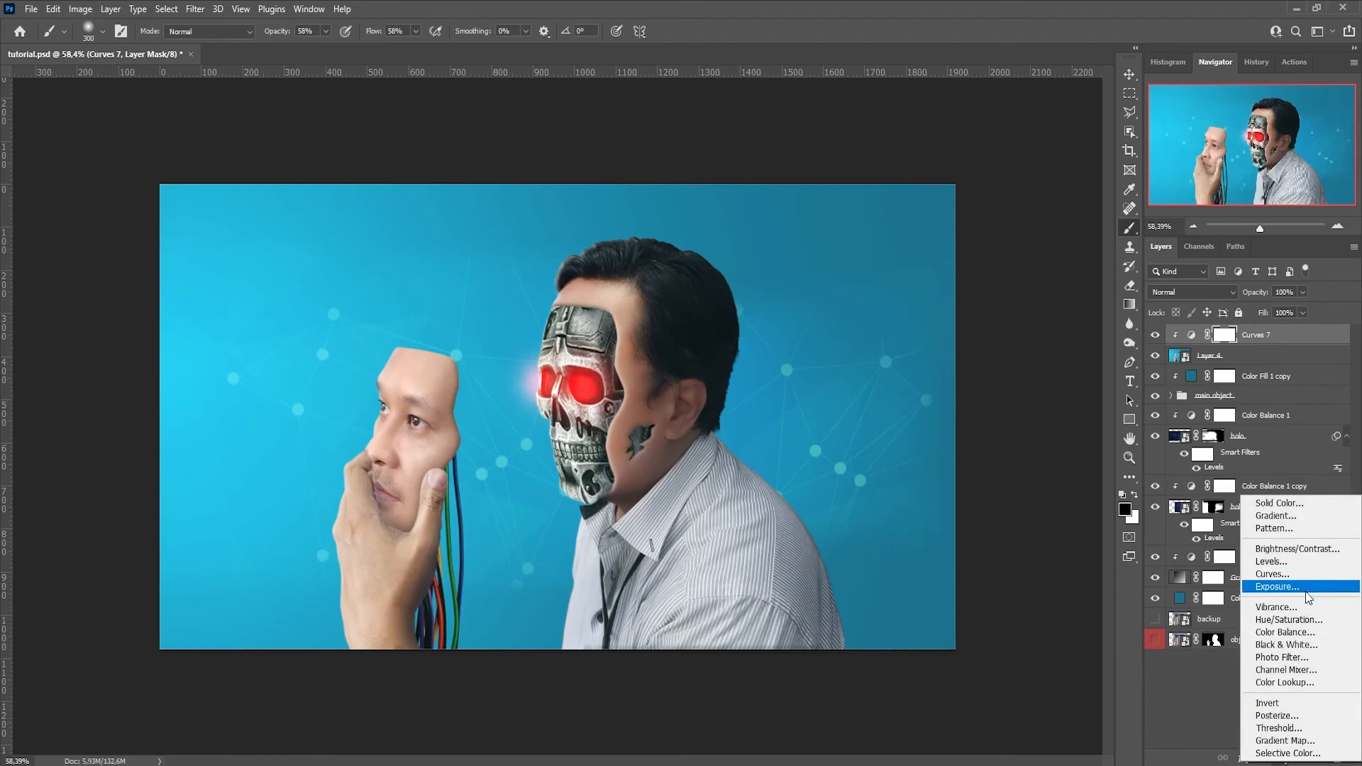
{"action": "left_click", "coordinate": [1277, 549]}
{"action": "left_click", "coordinate": [1128, 120]}
{"action": "key", "text": "Delete"}
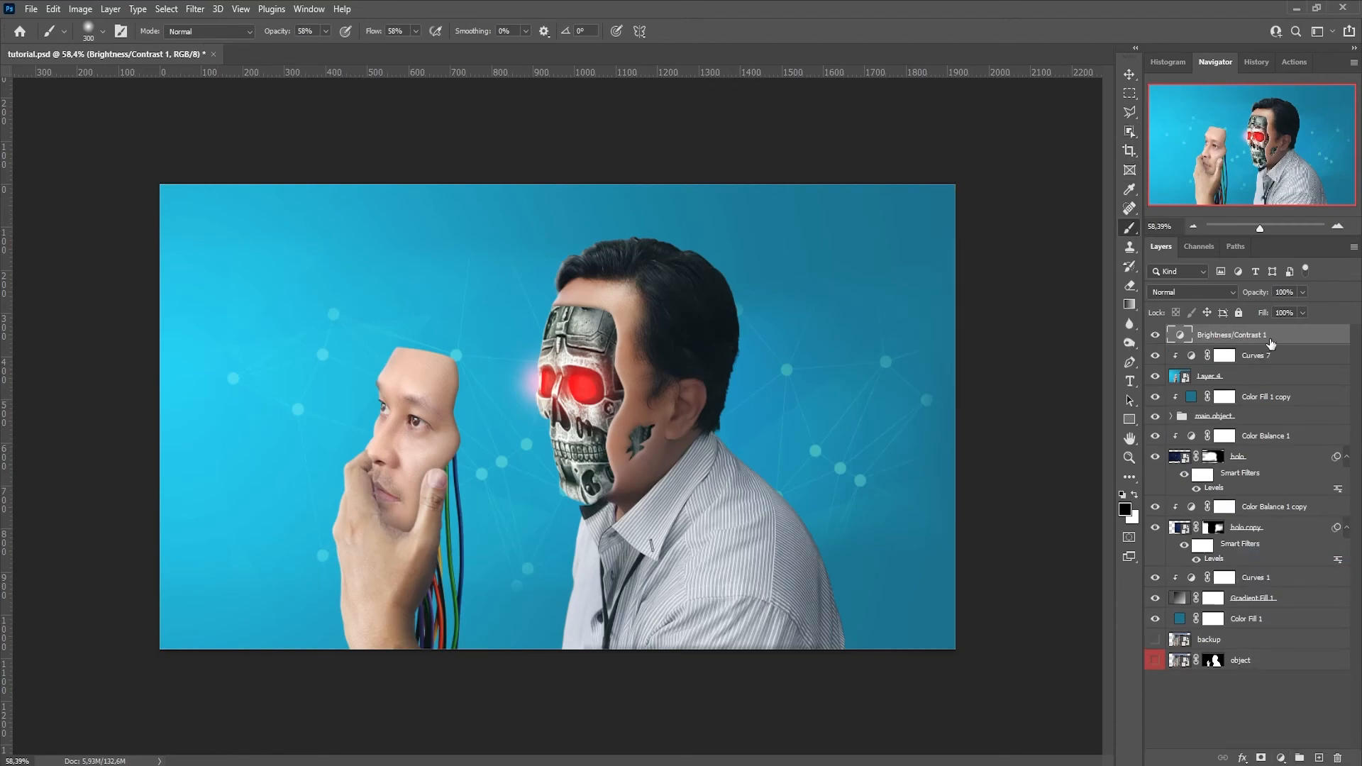
Toggle the stamped layer's visibility to compare the image, and remove that layer with its clipped Curves adjustment
{"action": "key", "text": "ctrl+alt+shift+e"}
{"action": "right_click", "coordinate": [1240, 335]}
{"action": "left_click", "coordinate": [1185, 347]}
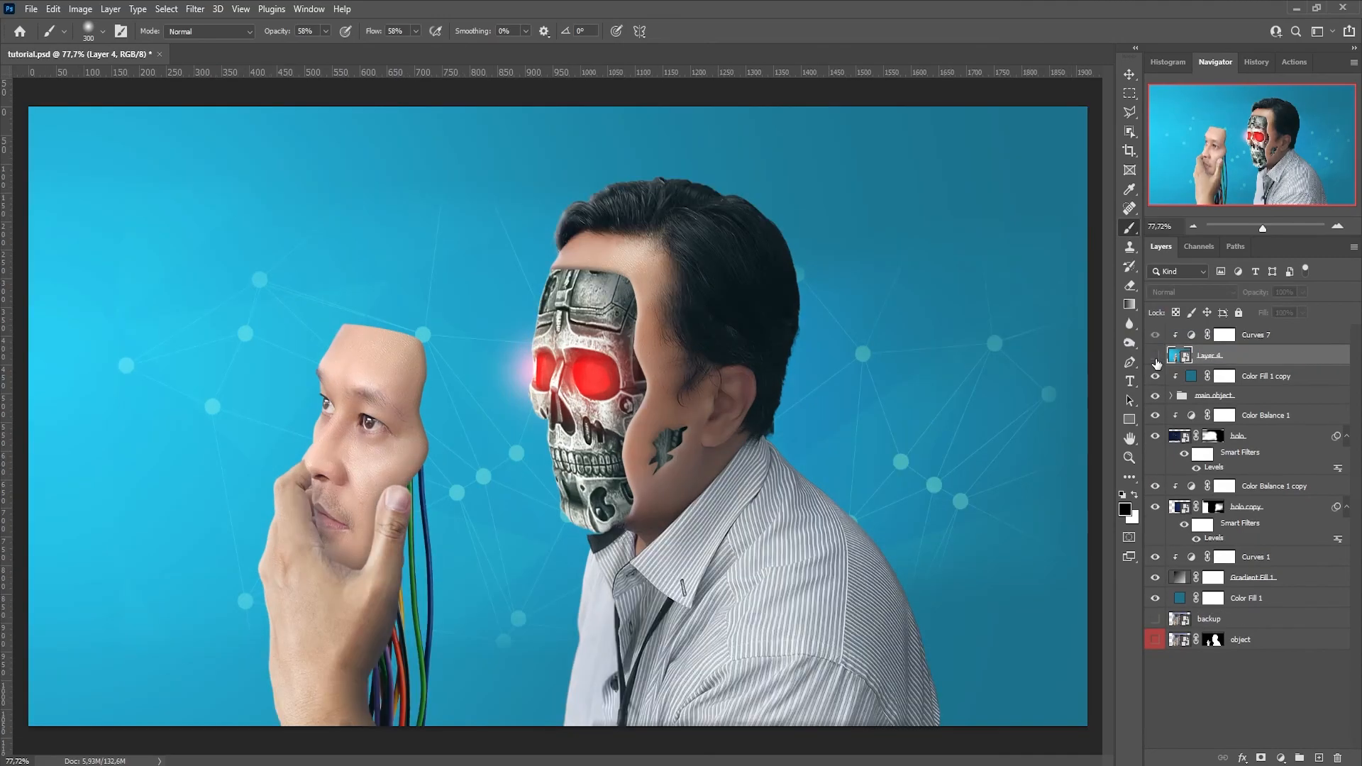
{"action": "left_click", "coordinate": [1155, 357]}
{"action": "scroll", "coordinate": [835, 429], "scroll_direction": "down", "scroll_amount": 1}
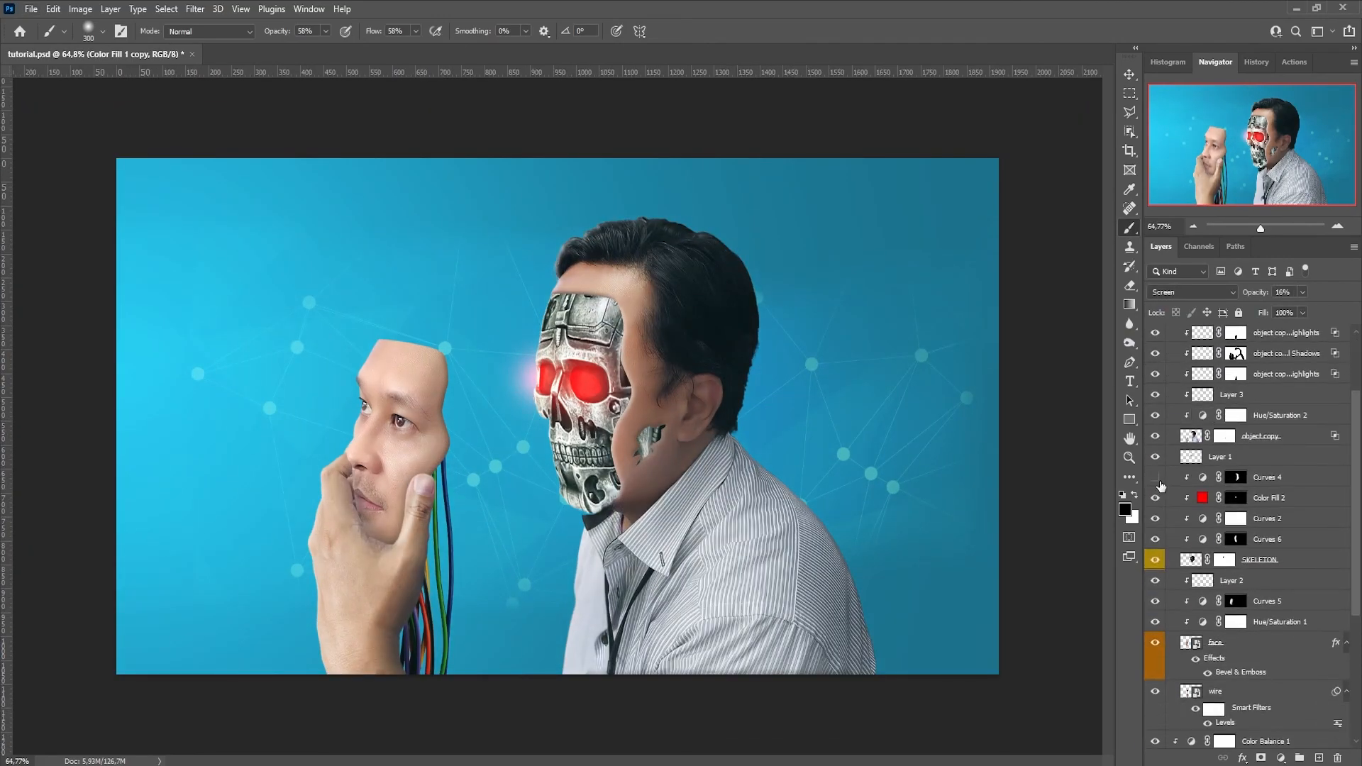
Refine the skull's shading by painting on the Curves 4 mask, reducing the soft brush to 70 px for the finer areas
{"action": "left_click_drag", "start_coordinate": [588, 429], "coordinate": [590, 488]}
{"action": "mouse_move", "coordinate": [603, 319]}
{"action": "left_mouse_down"}
{"action": "mouse_move", "coordinate": [611, 495]}
{"action": "mouse_move", "coordinate": [521, 336]}
{"action": "mouse_move", "coordinate": [554, 390]}
{"action": "mouse_move", "coordinate": [612, 385]}
{"action": "mouse_move", "coordinate": [559, 511]}
{"action": "mouse_move", "coordinate": [601, 507]}
{"action": "mouse_move", "coordinate": [566, 448]}
{"action": "left_mouse_up"}
{"action": "key", "text": "bracketleft"}
{"action": "key", "text": "bracketleft"}
{"action": "key", "text": "bracketleft"}
{"action": "key", "text": "bracketleft"}
{"action": "key", "text": "x"}
{"action": "key", "text": "x"}
{"action": "key", "text": "x"}
{"action": "key", "text": "x"}
{"action": "left_click_drag", "start_coordinate": [615, 389], "coordinate": [585, 363]}
{"action": "scroll", "coordinate": [759, 377], "scroll_direction": "down", "scroll_amount": 4}
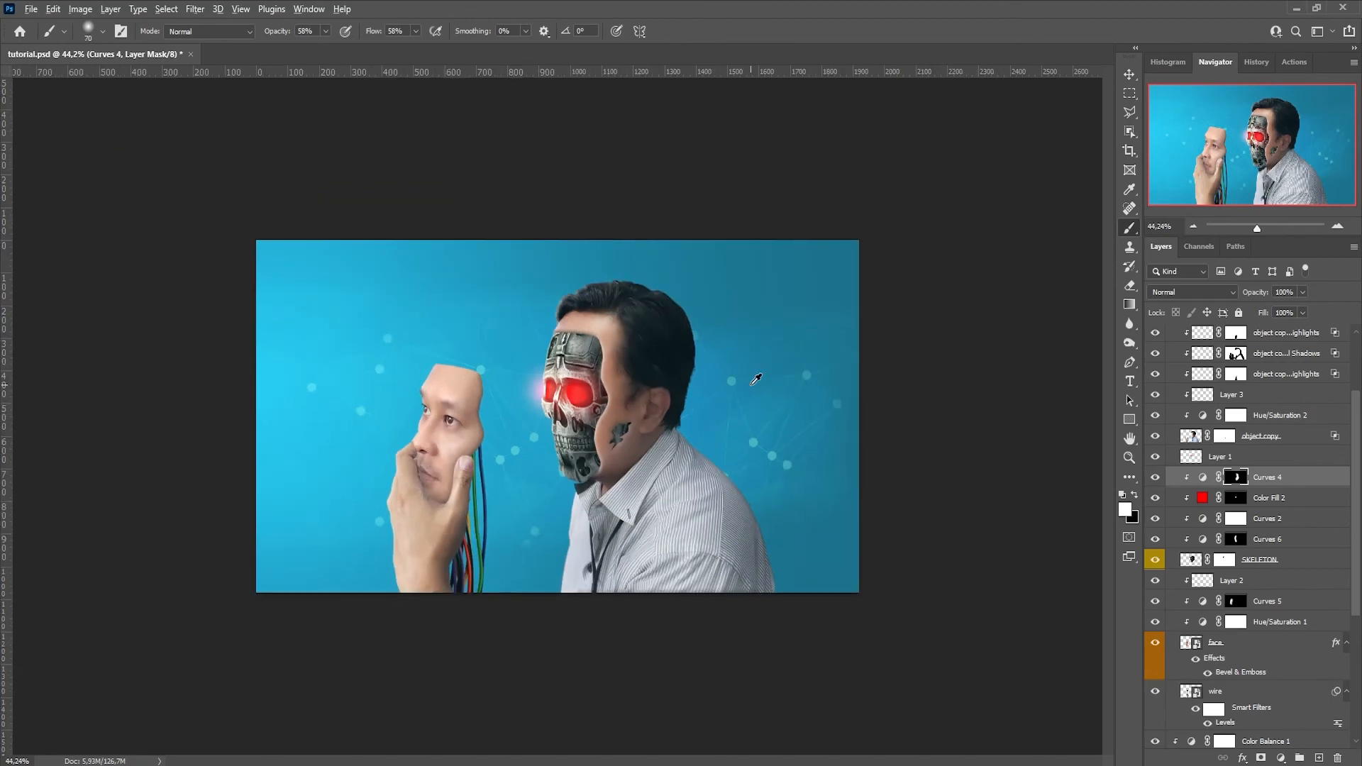
{"action": "scroll", "coordinate": [760, 377], "scroll_direction": "up", "scroll_amount": 5}
{"action": "key", "text": "x"}
{"action": "left_click", "coordinate": [1201, 560]}
{"action": "key", "text": "ctrl+t"}
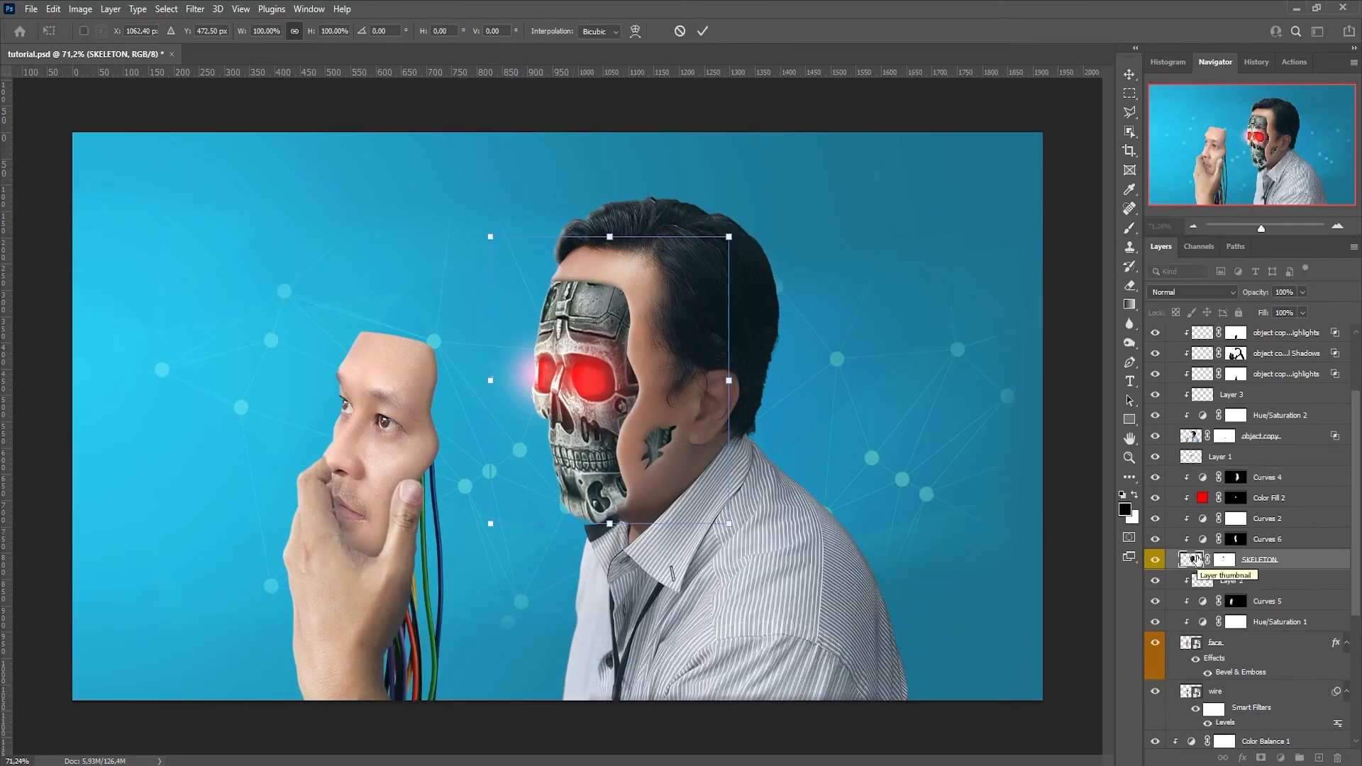
{"action": "key", "text": "Escape"}
{"action": "scroll", "coordinate": [713, 366], "scroll_direction": "down", "scroll_amount": 1}
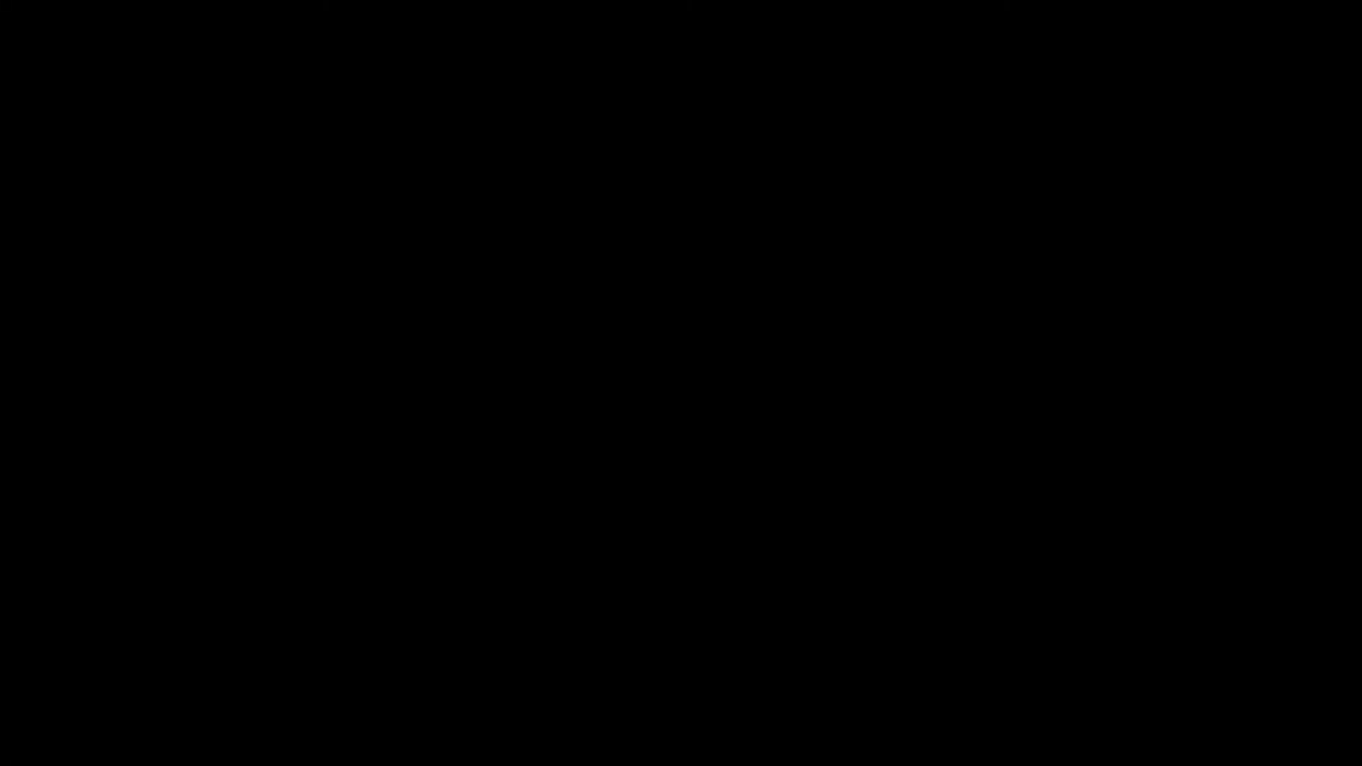